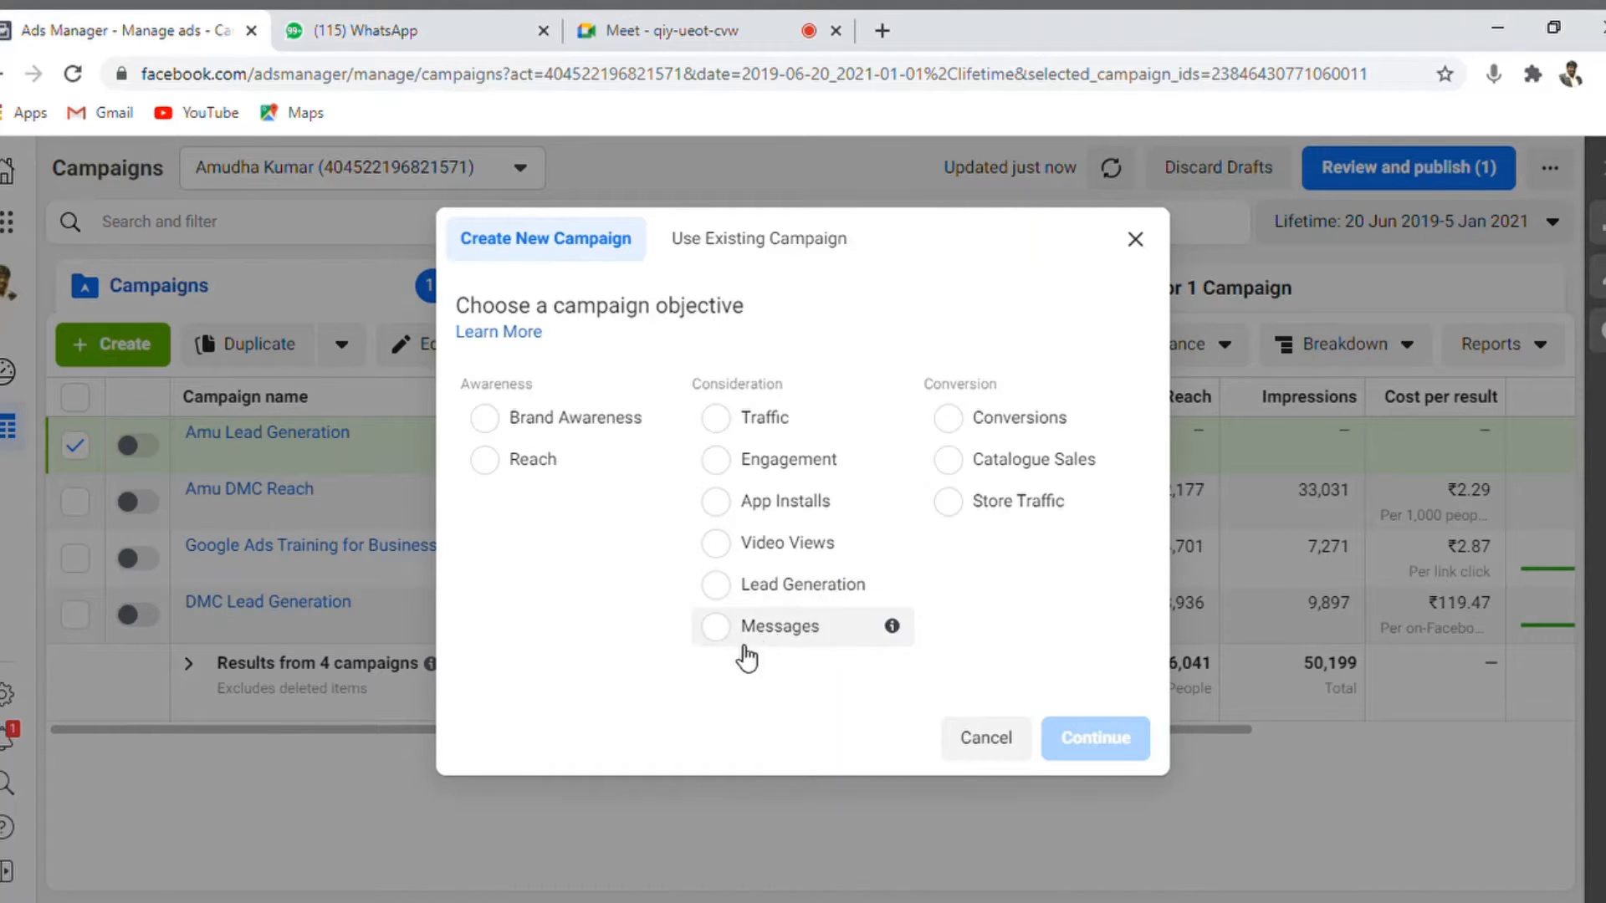
Choose Messages as the new campaign's objective and expand the optional campaign naming section
click(716, 634)
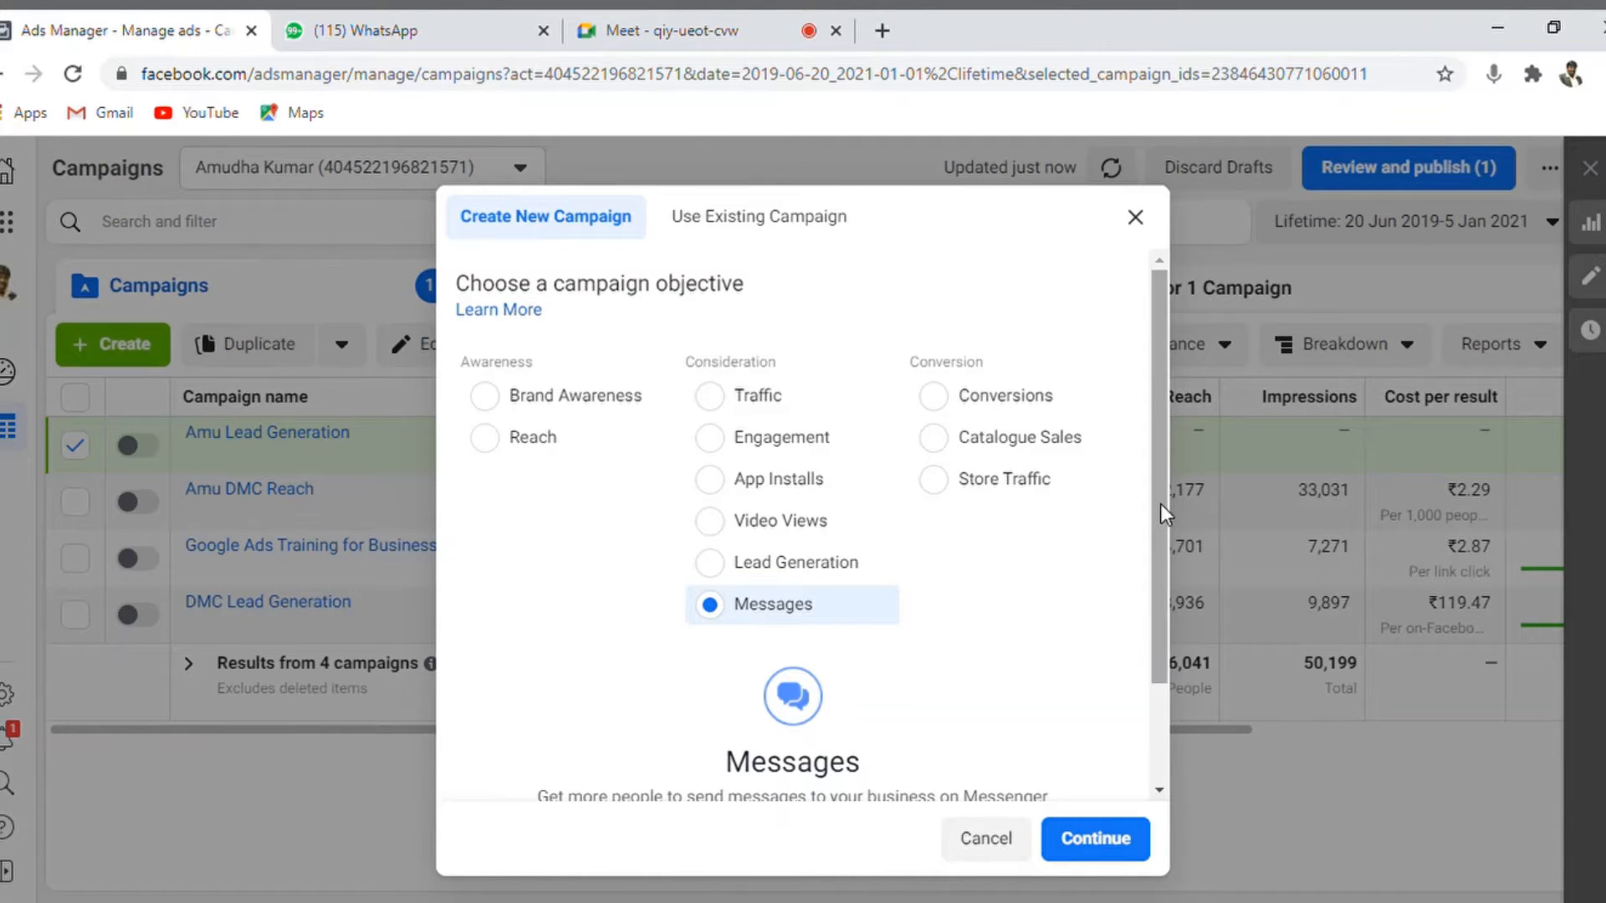
drag(1161, 503, 1171, 681)
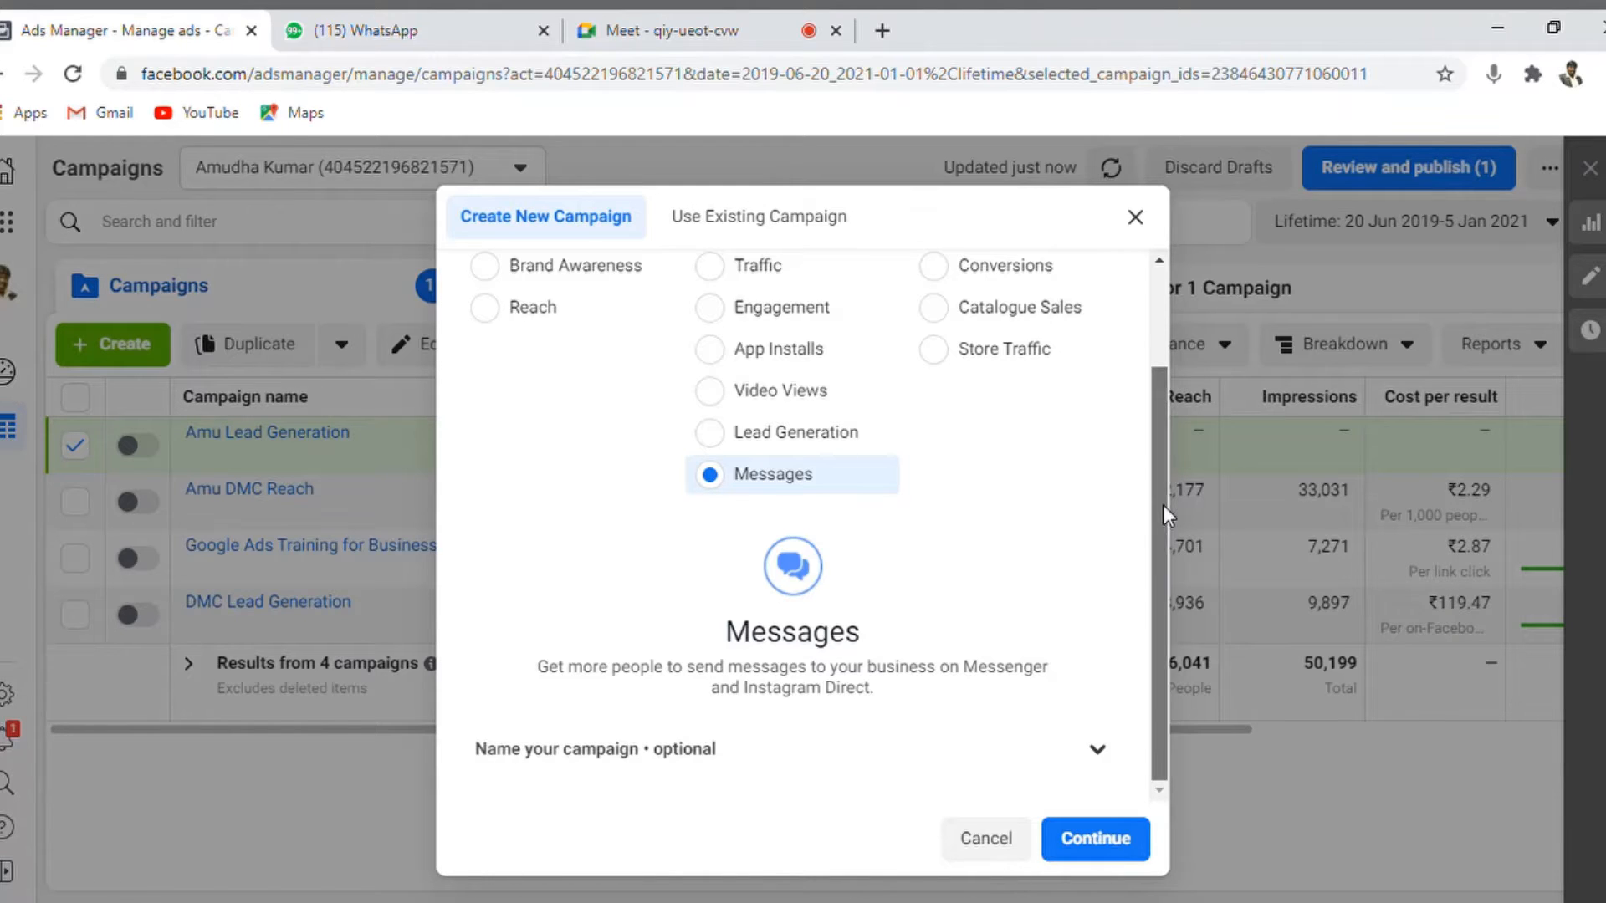
click(1111, 753)
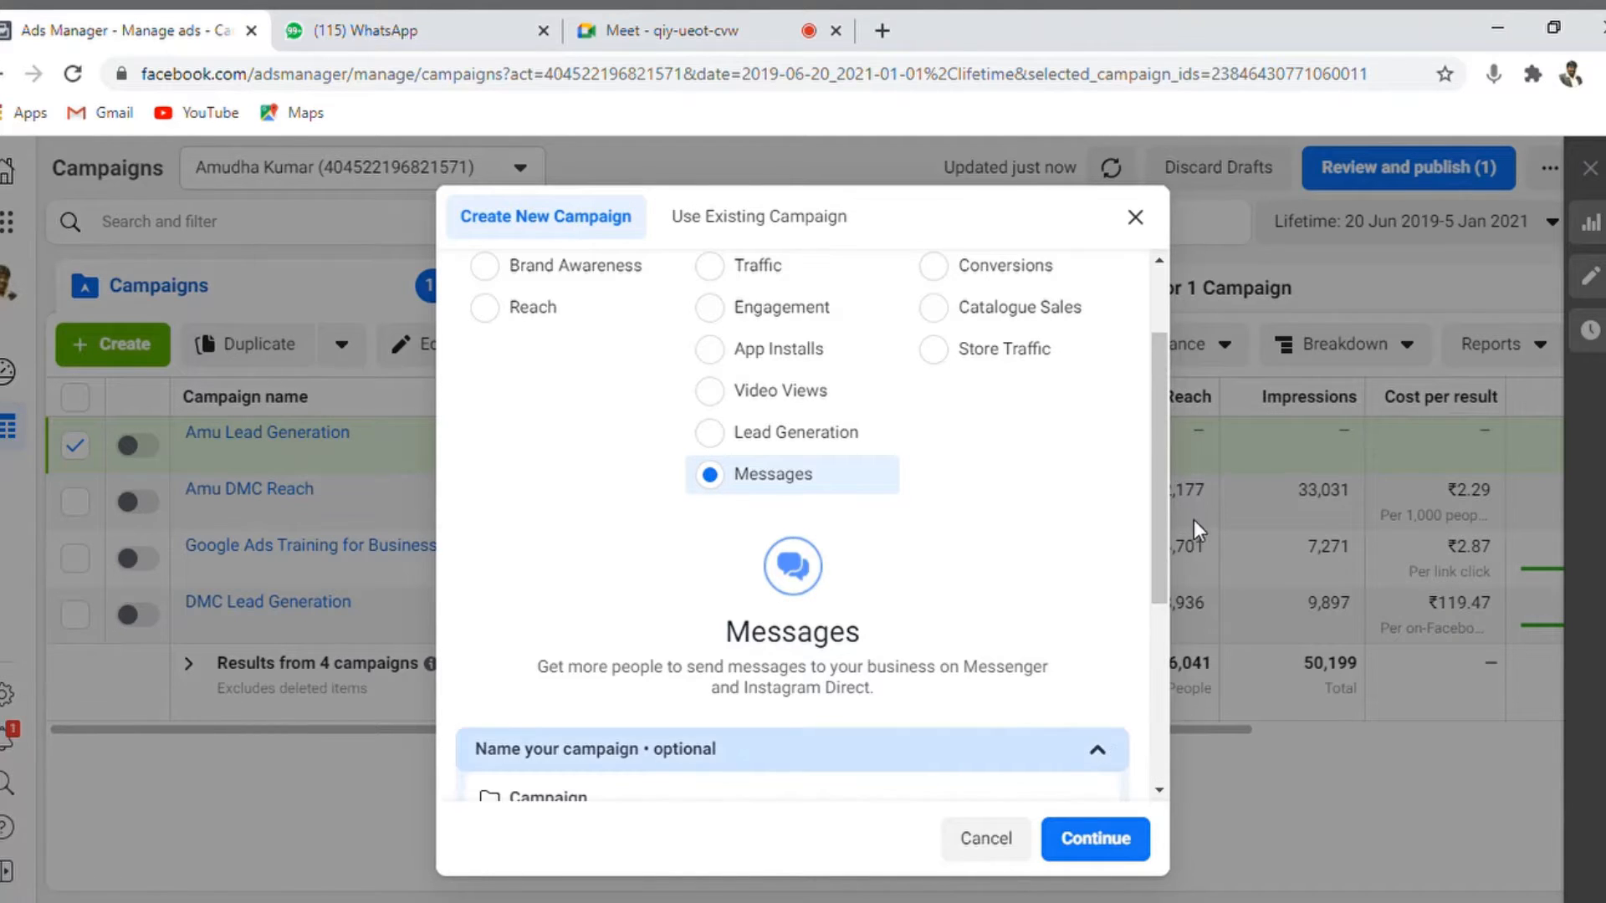
drag(1161, 479, 1154, 655)
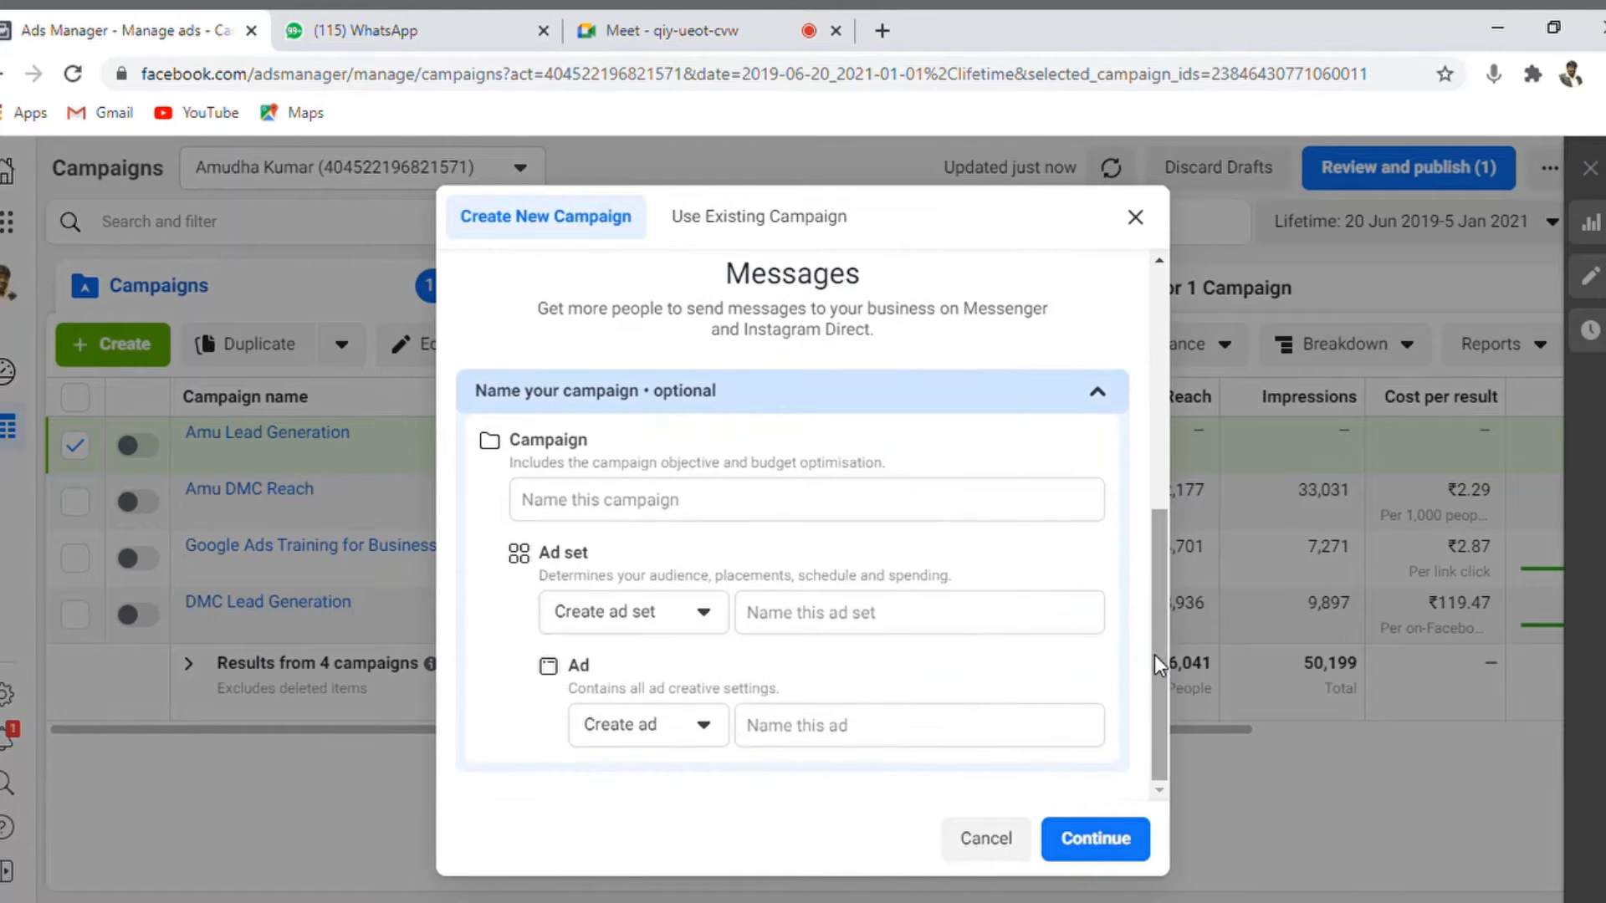
Name the campaign, its ad set and its ad "DMC Messenger"
click(811, 513)
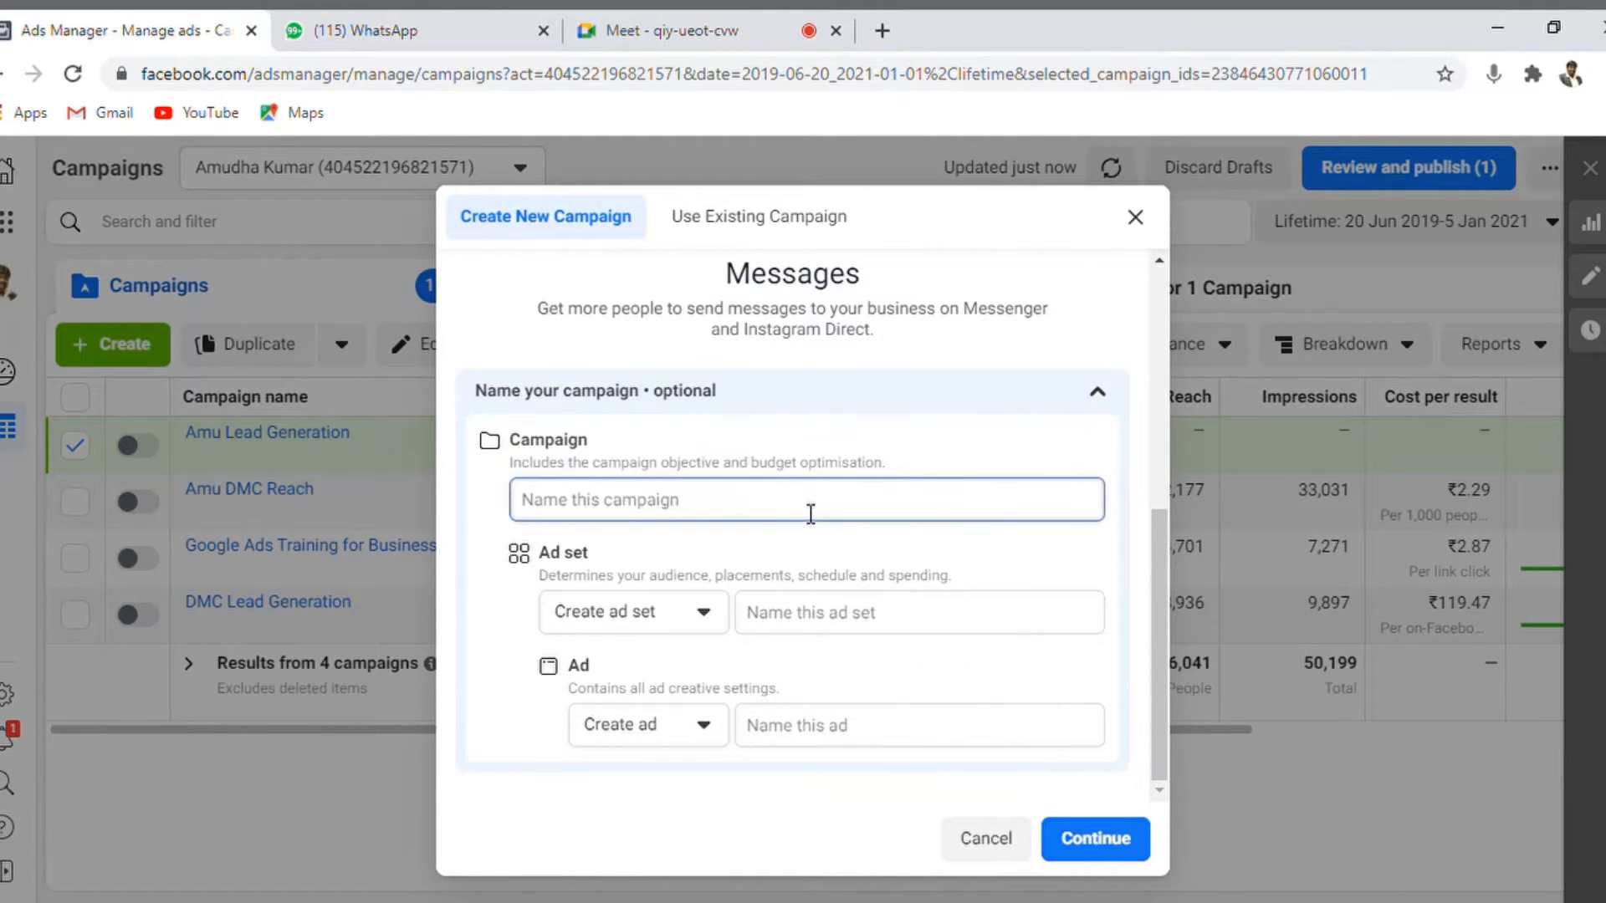
text(DMC M)
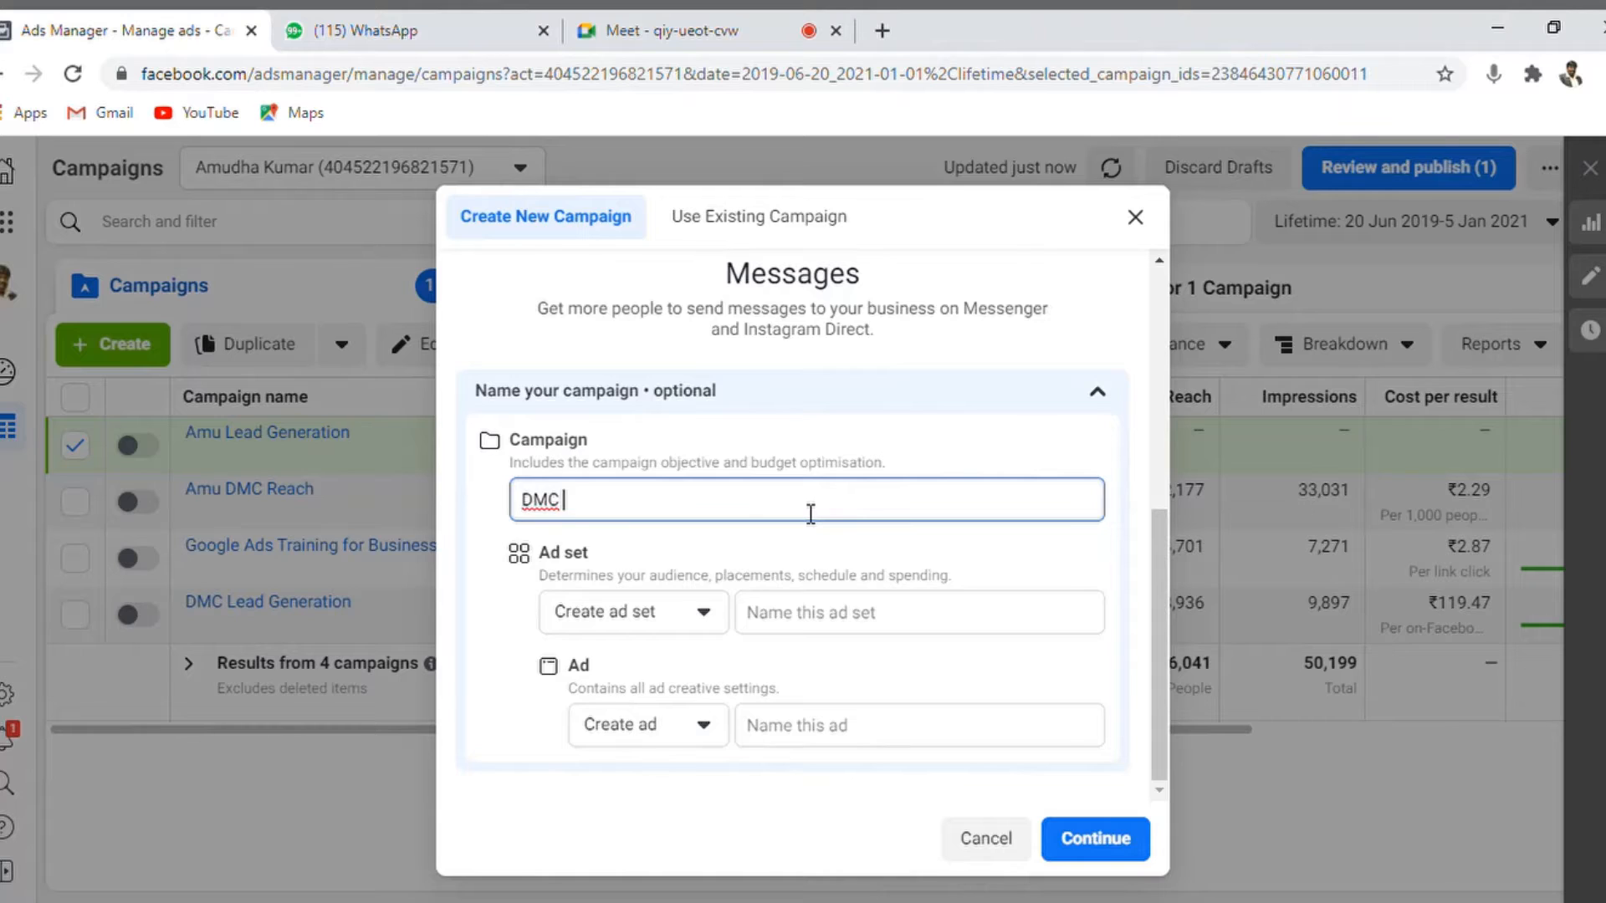
text(essenger)
key(ctrl+a)
key(ctrl+c)
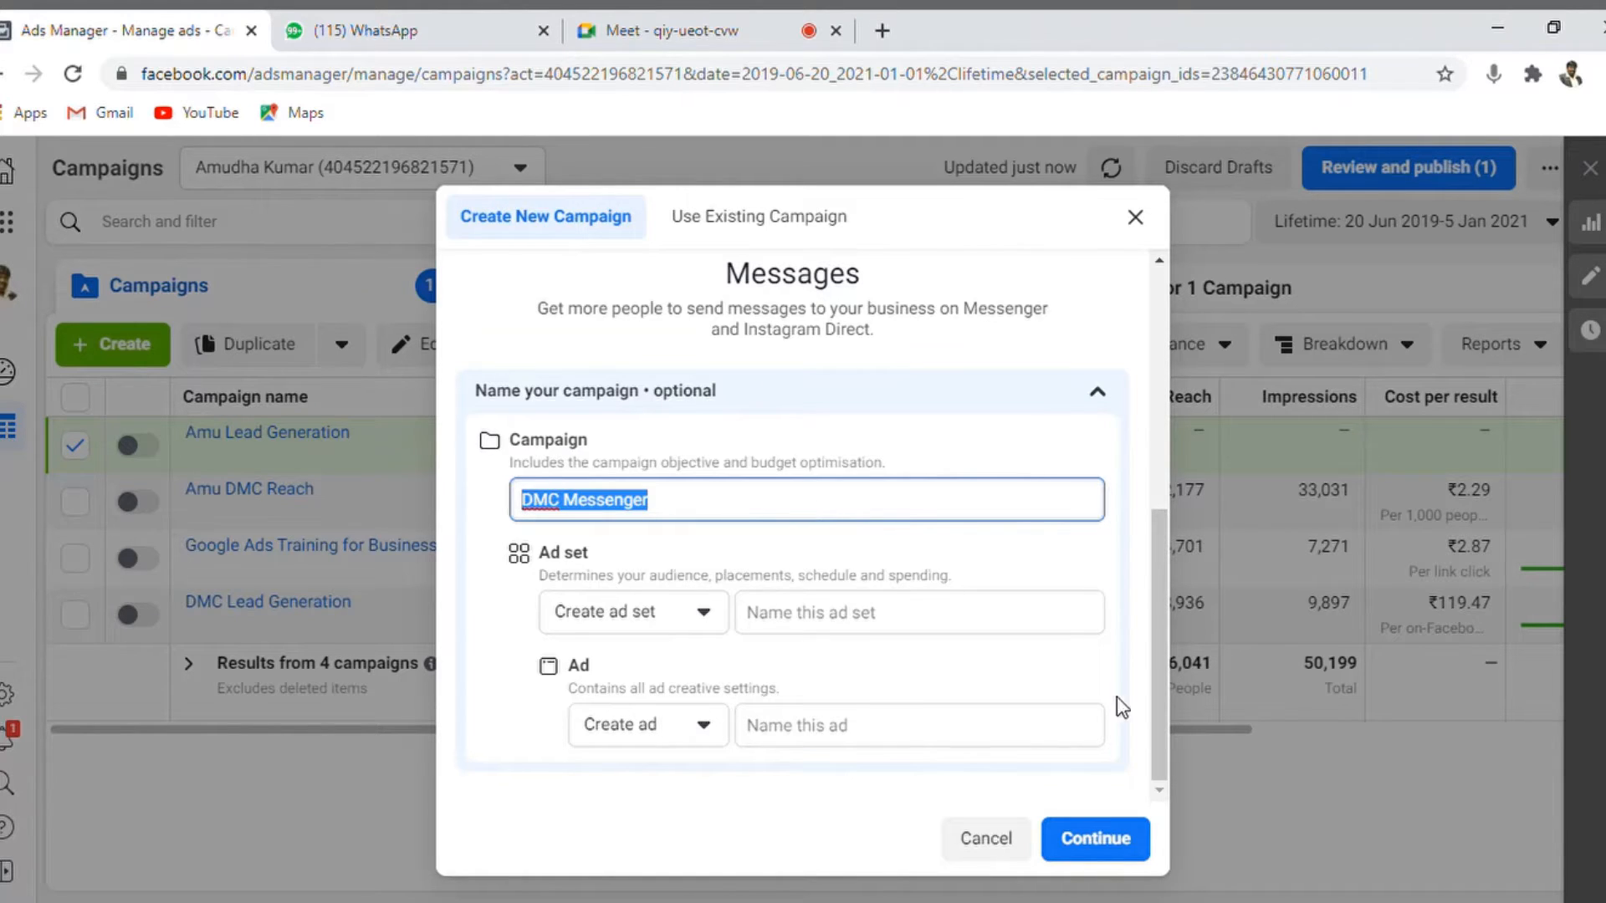
click(944, 610)
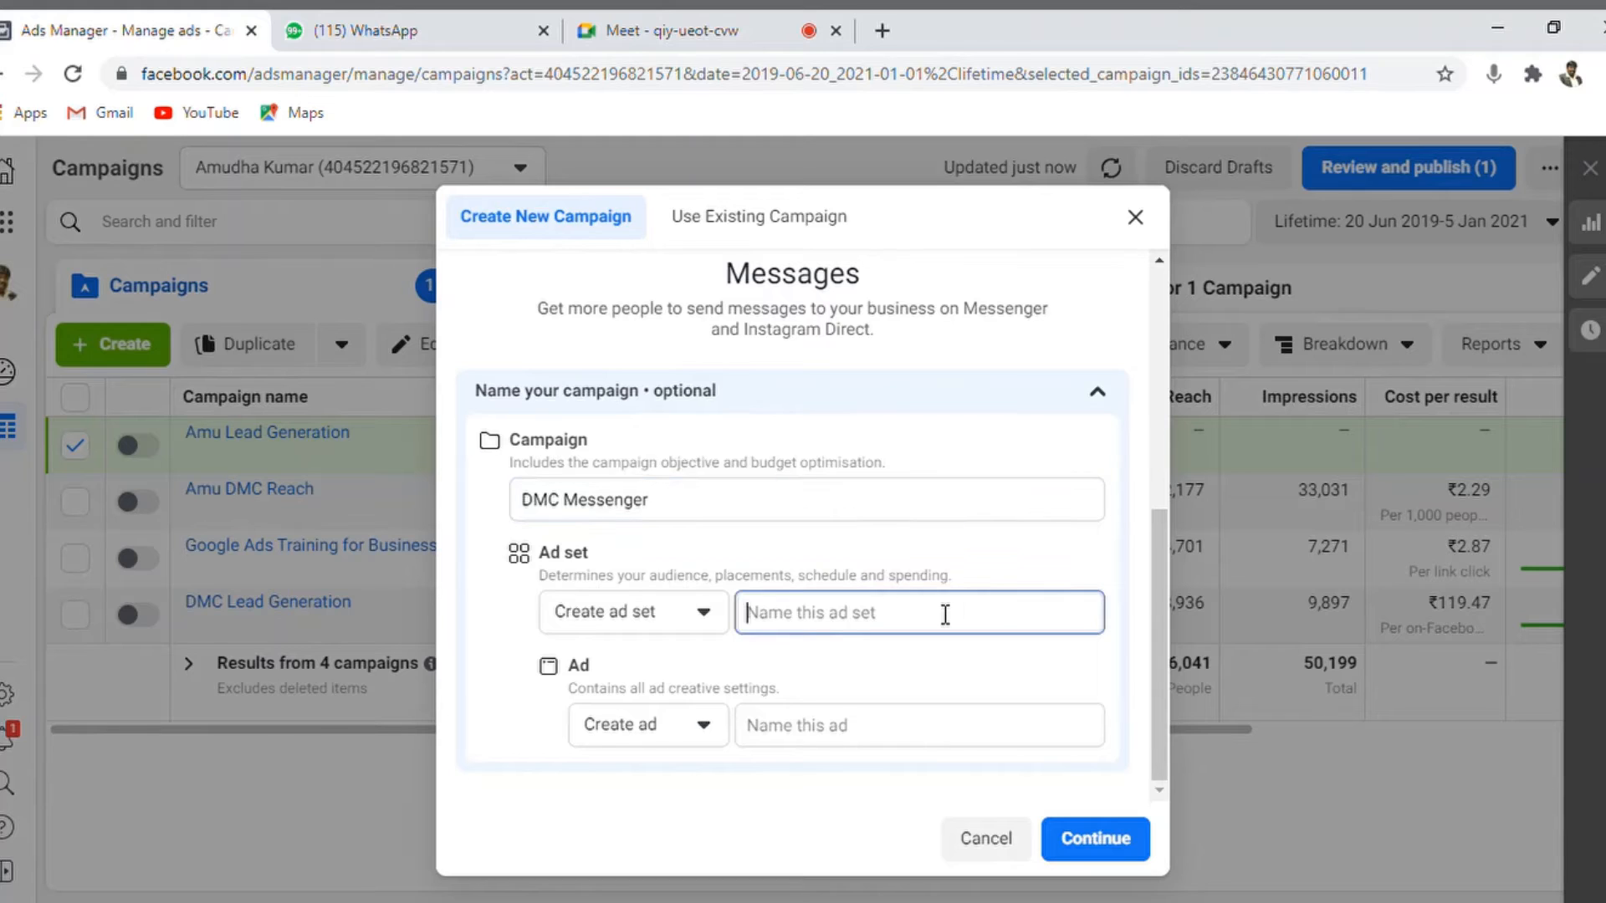
key(ctrl+v)
click(909, 744)
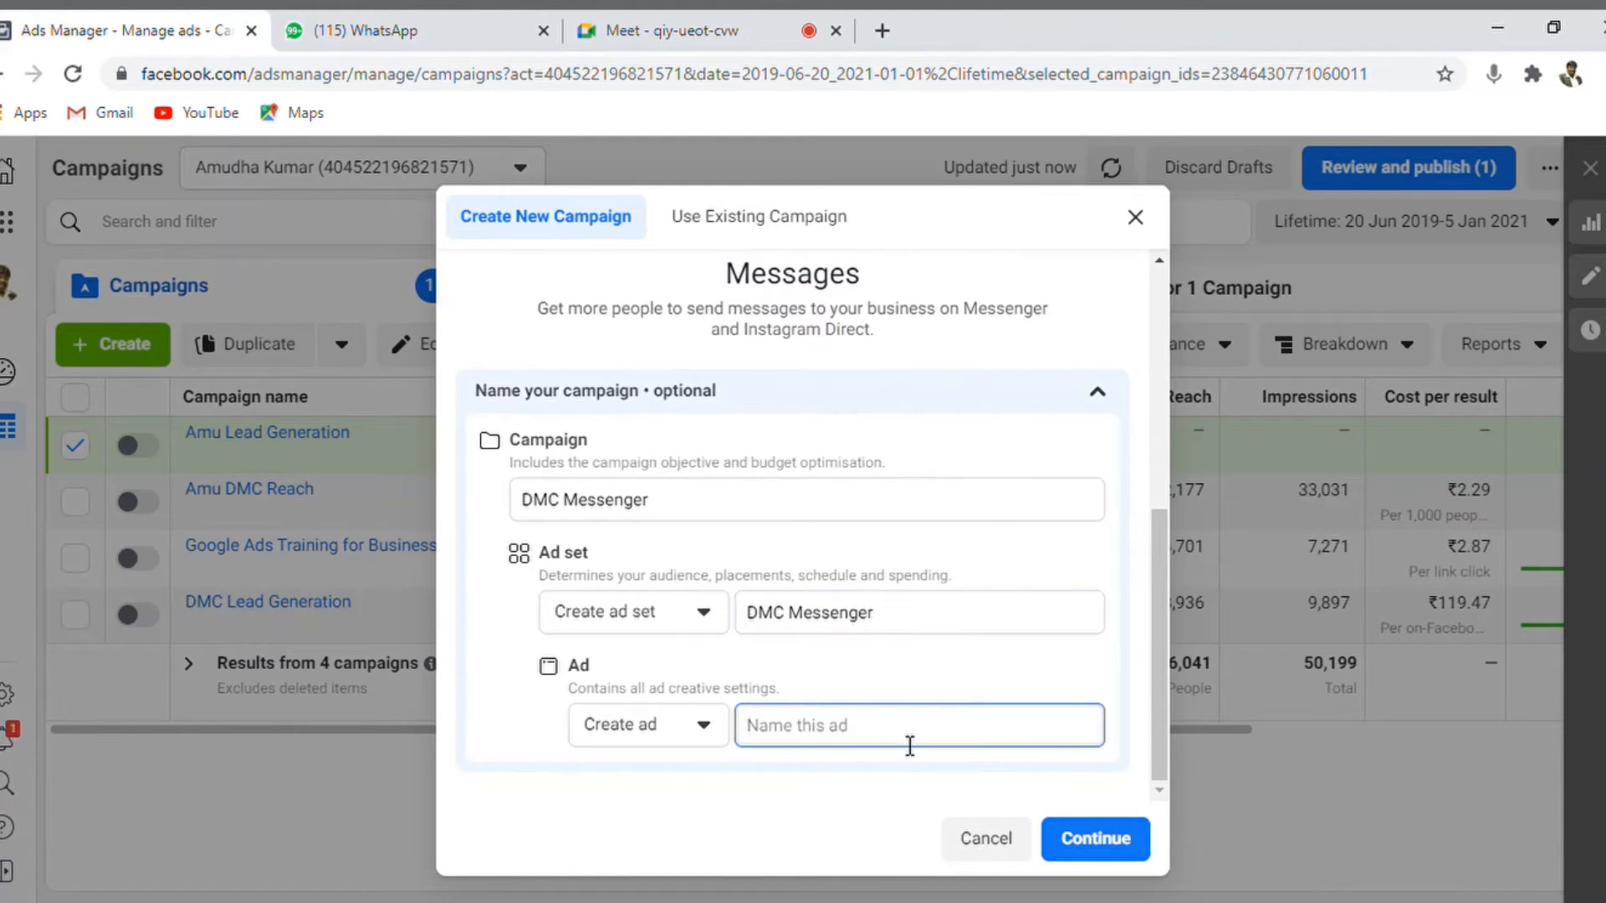
key(ctrl+v)
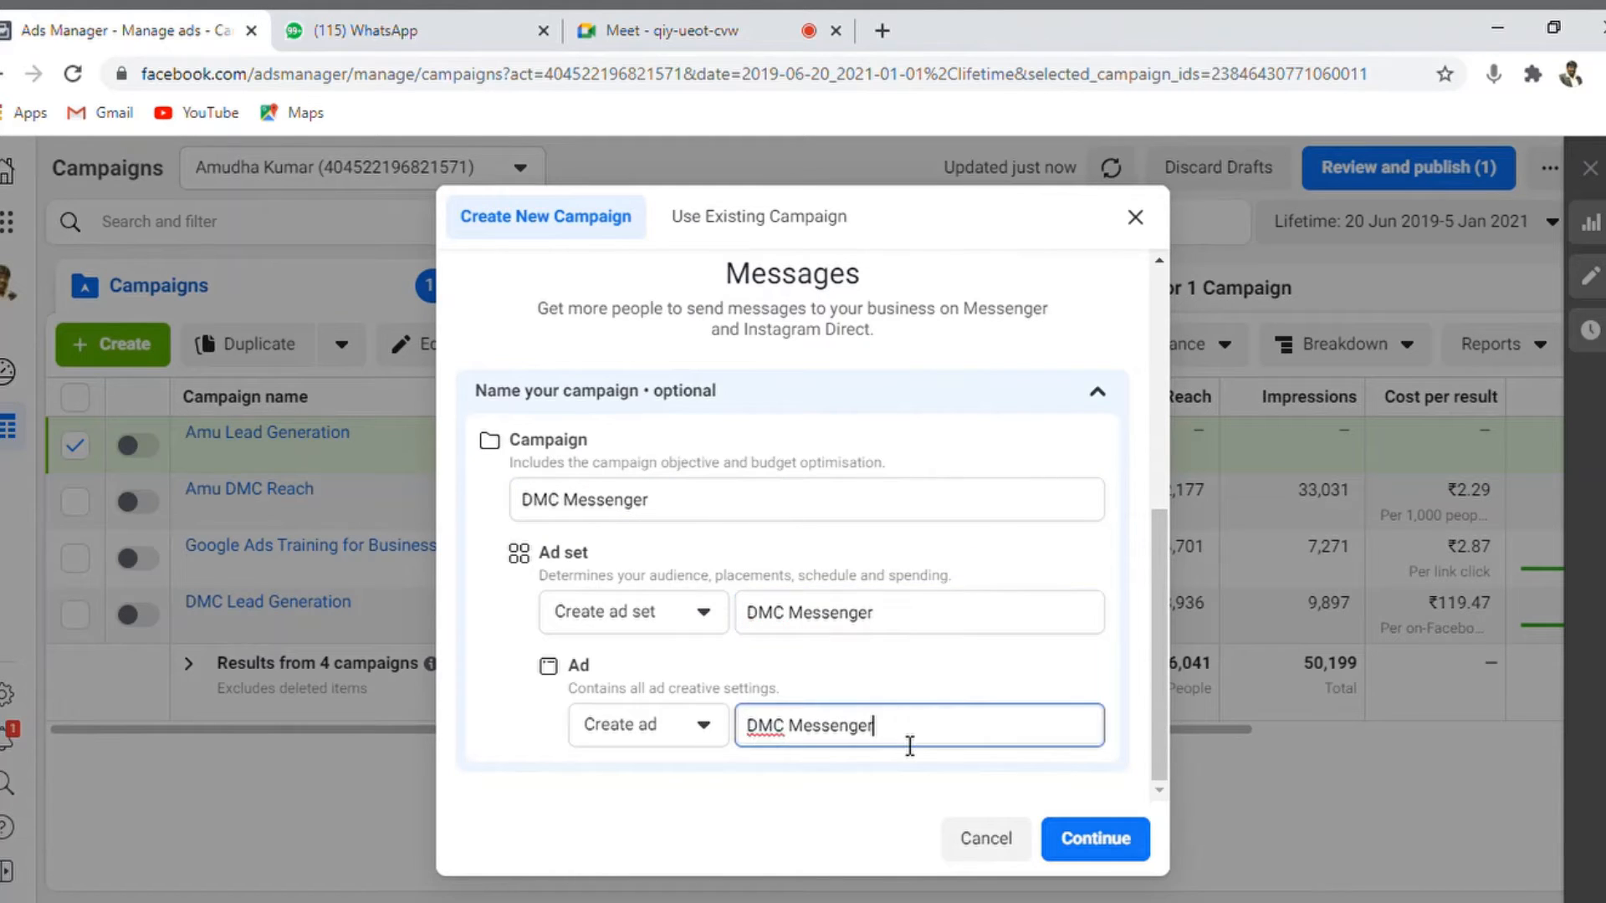
Append "TN" to the ad set name so it reads "DMC Messenger TN", and copy the full name
click(903, 633)
key(Left)
key(Left)
key(Left)
key(Left)
key(Left)
key(Left)
key(Left)
key(Left)
key(Left)
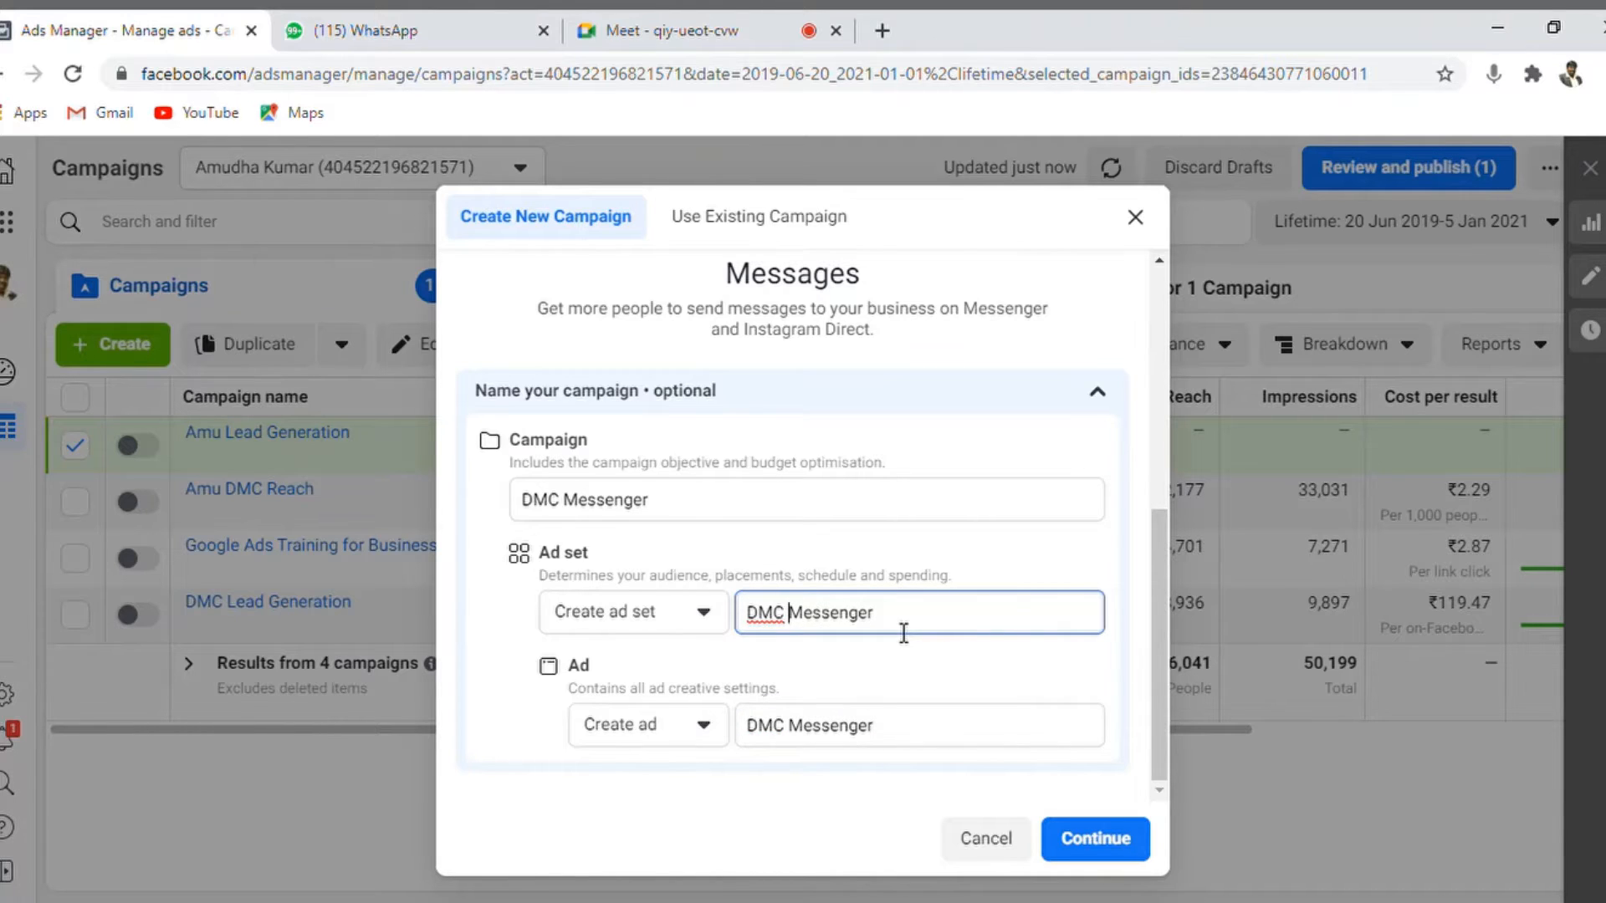
key(End)
text(TN)
key(ctrl+a)
key(ctrl+c)
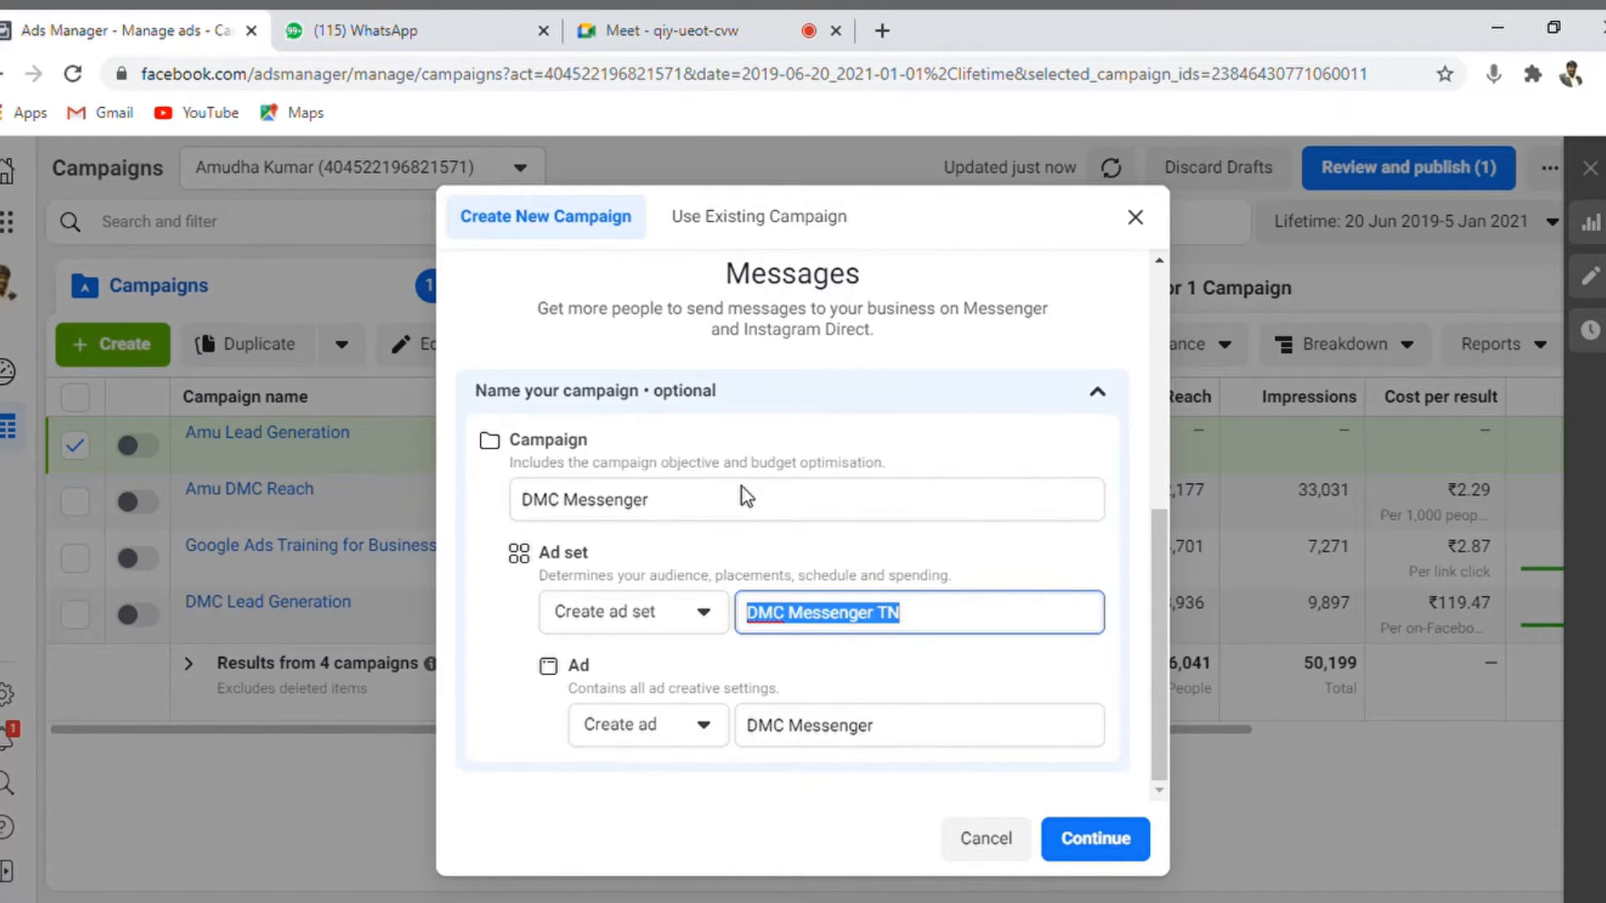
Replace the campaign and ad names with the copied "DMC Messenger TN" and create the campaign draft
click(752, 506)
key(ctrl+a)
key(ctrl+v)
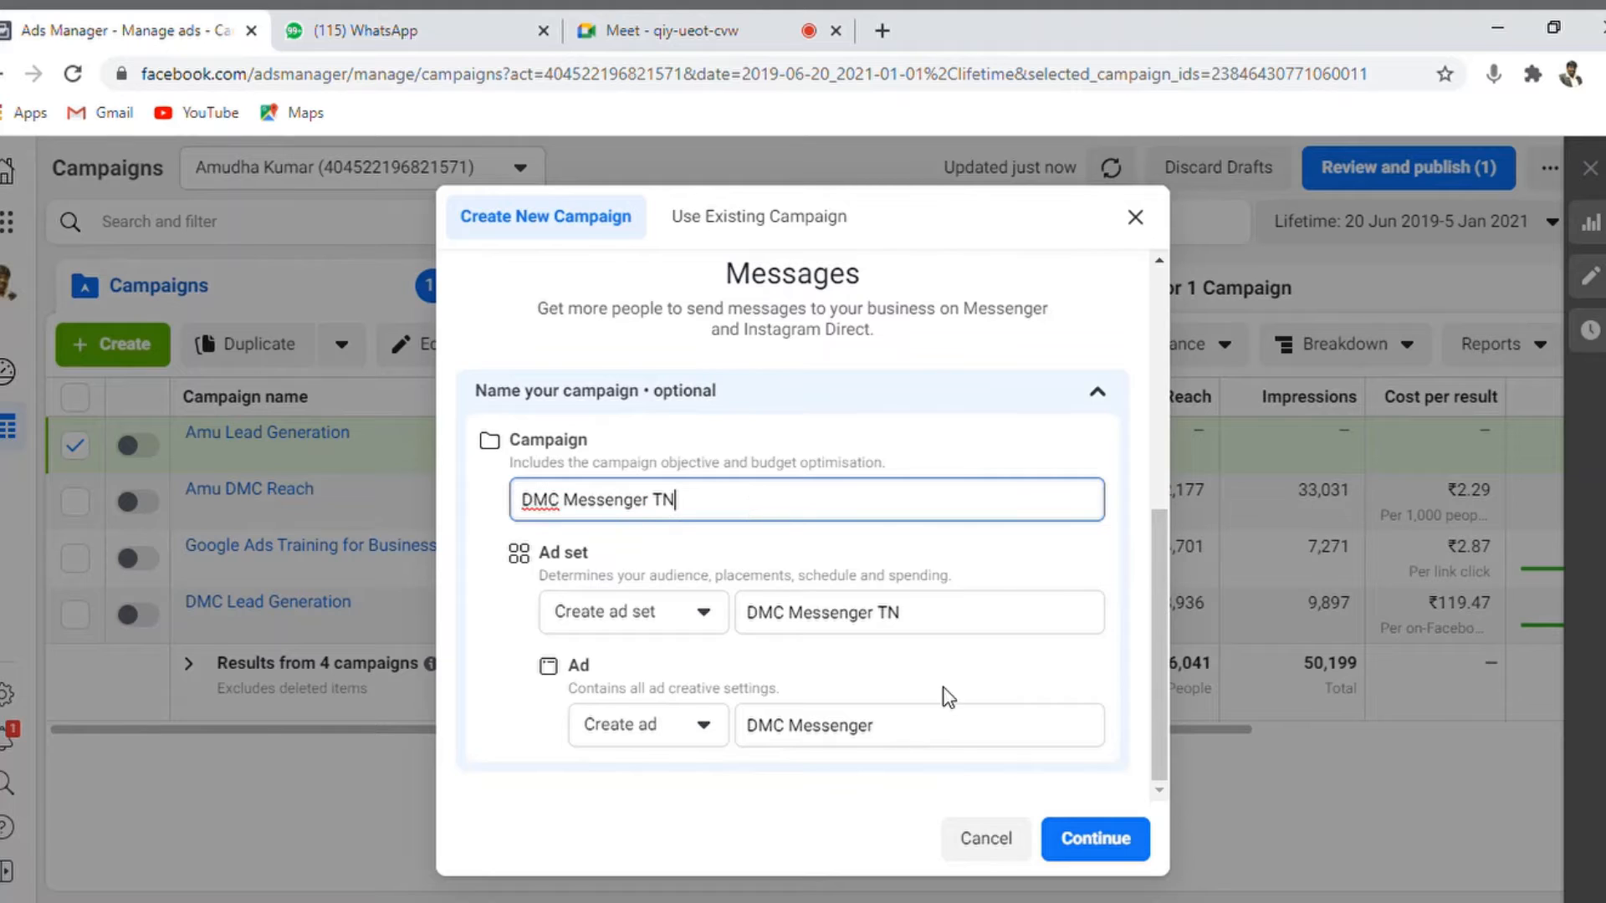
click(949, 725)
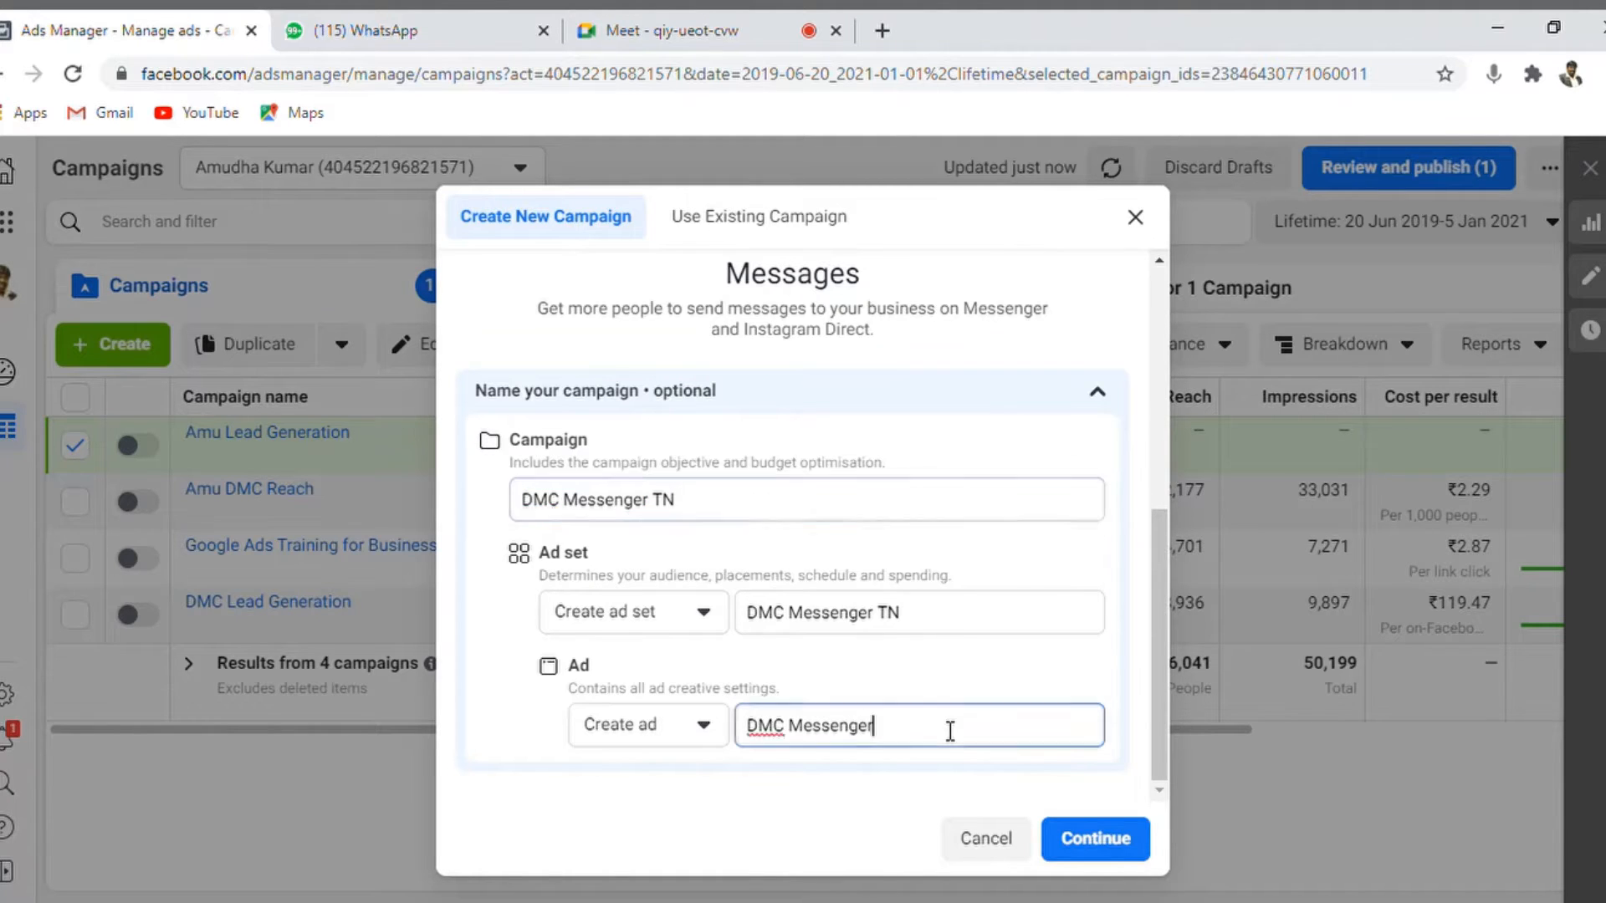
key(ctrl+a)
key(ctrl+v)
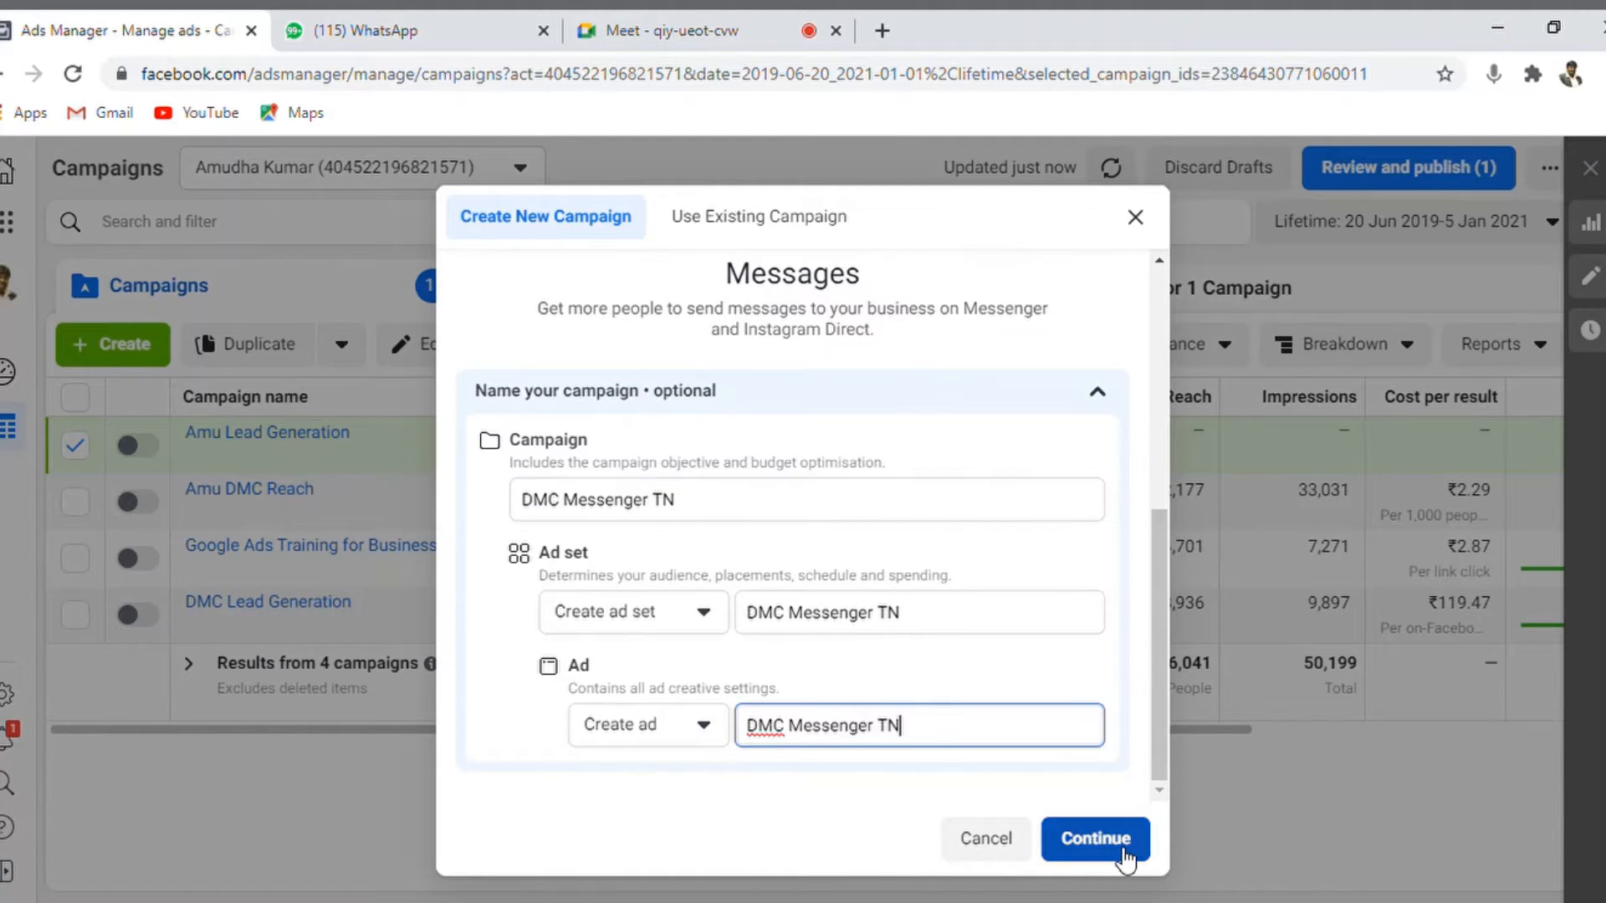
click(1096, 838)
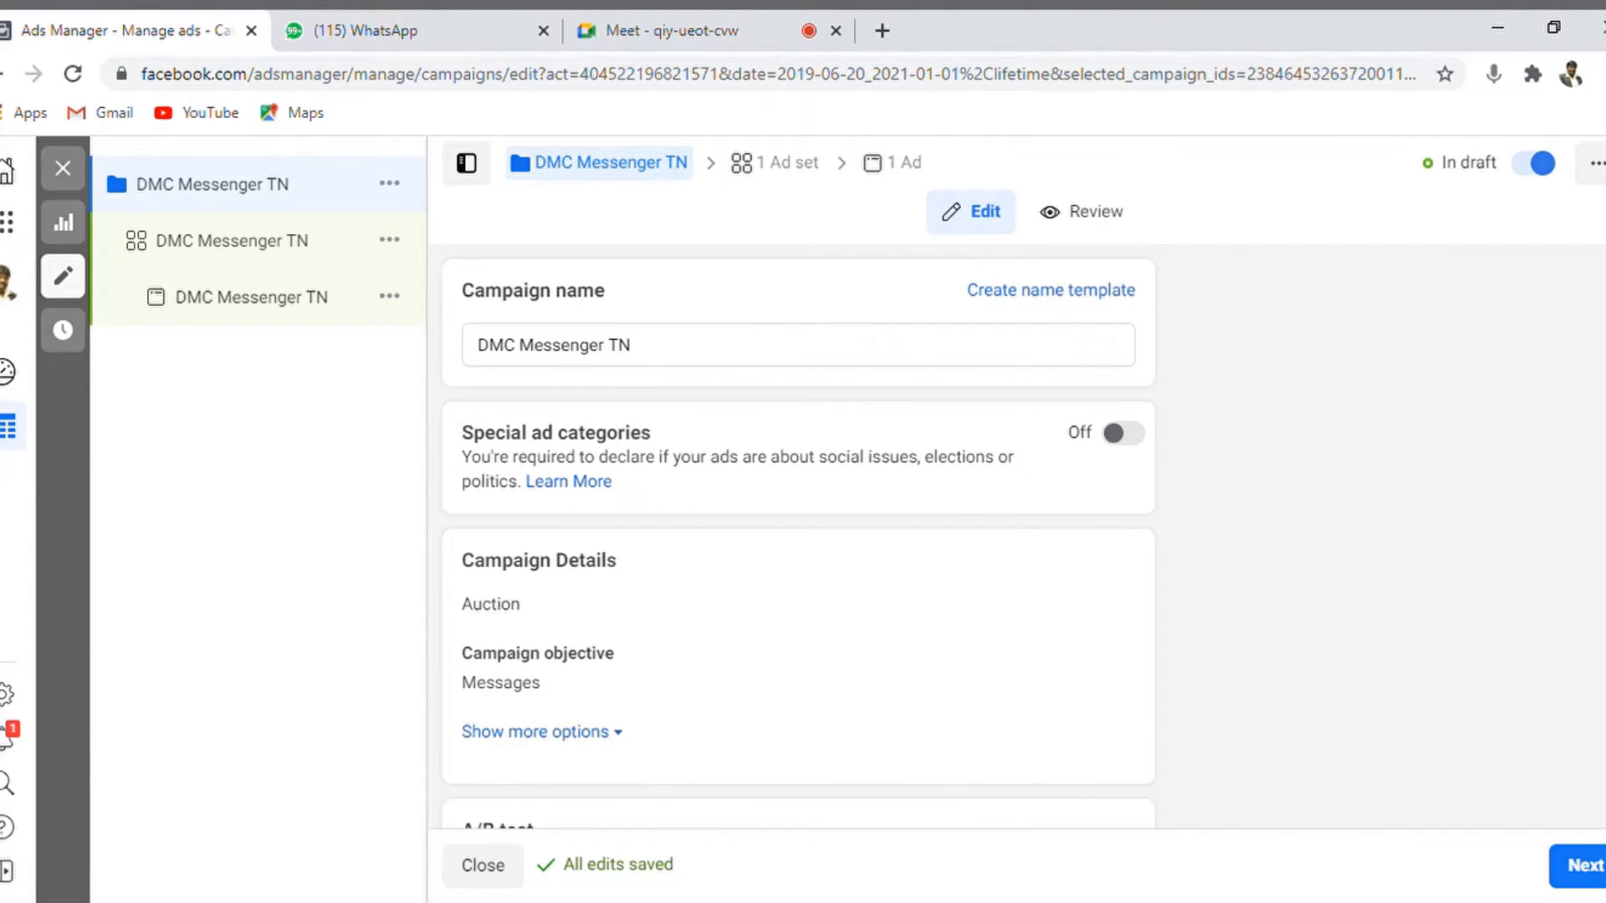
Review the campaign-level settings through campaign budget optimisation and proceed to the ad set settings
scroll(798, 540, down, 2)
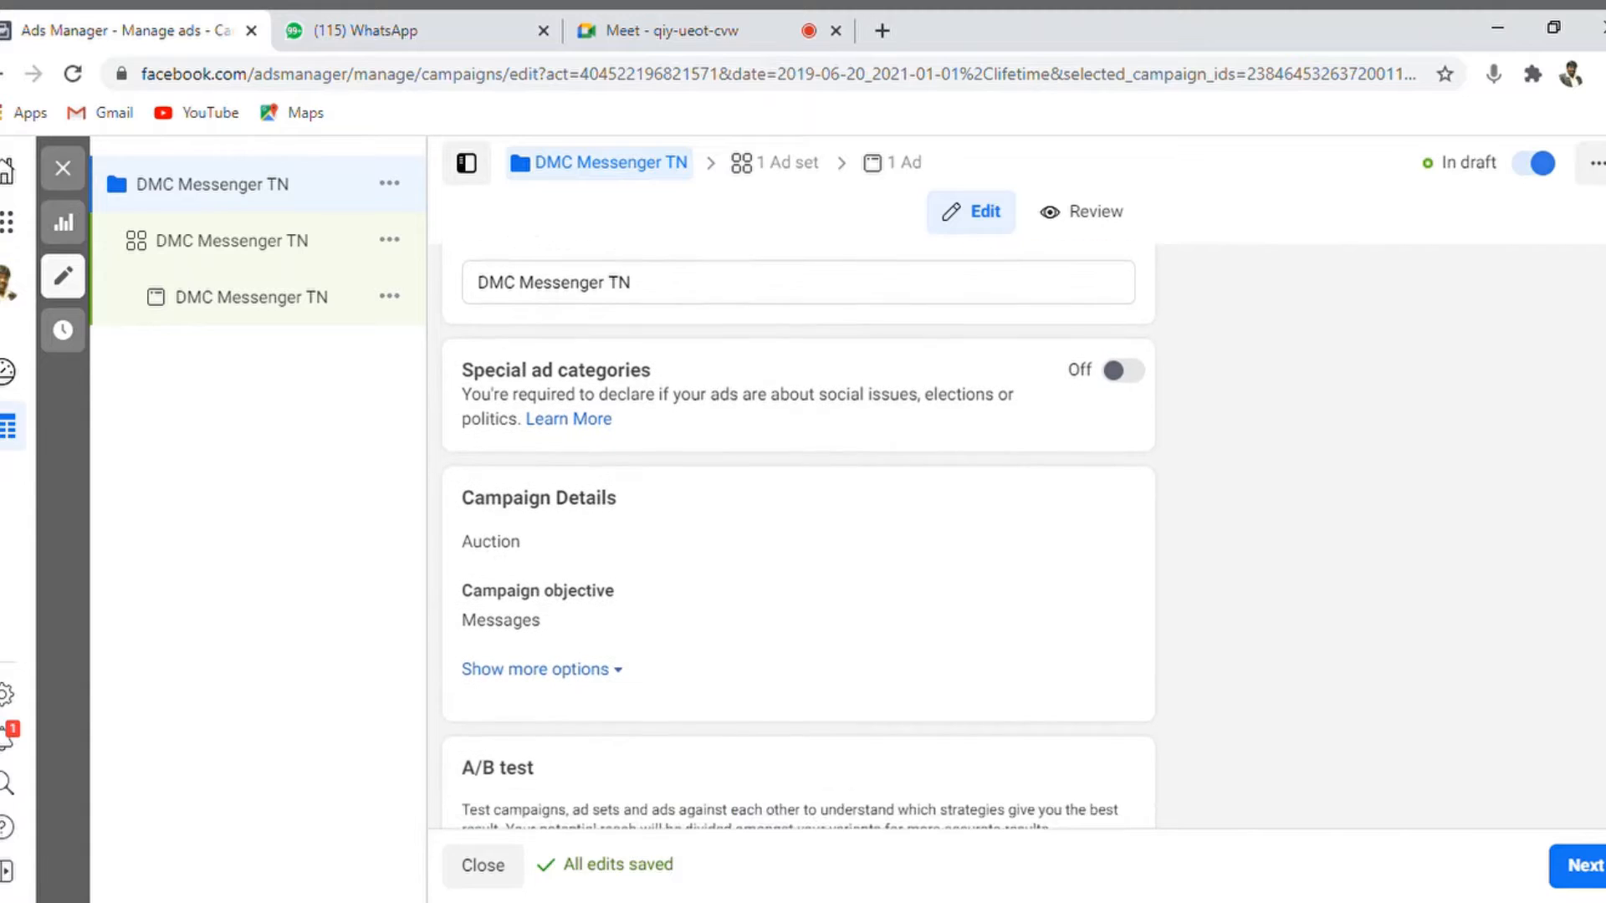
scroll(798, 529, down, 3)
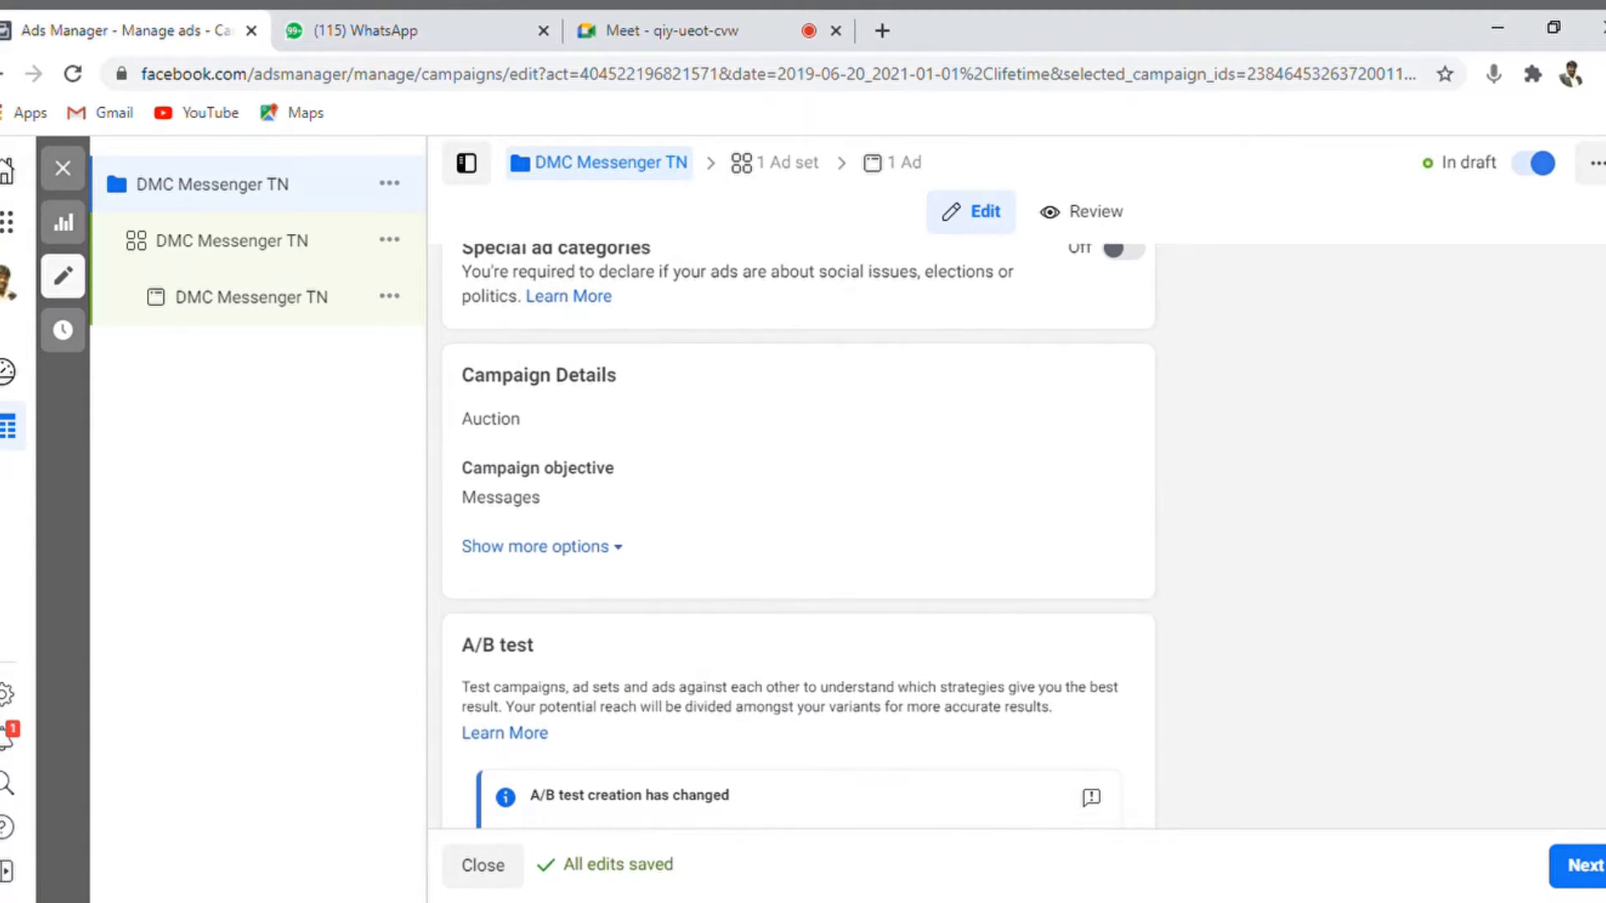
scroll(798, 529, down, 2)
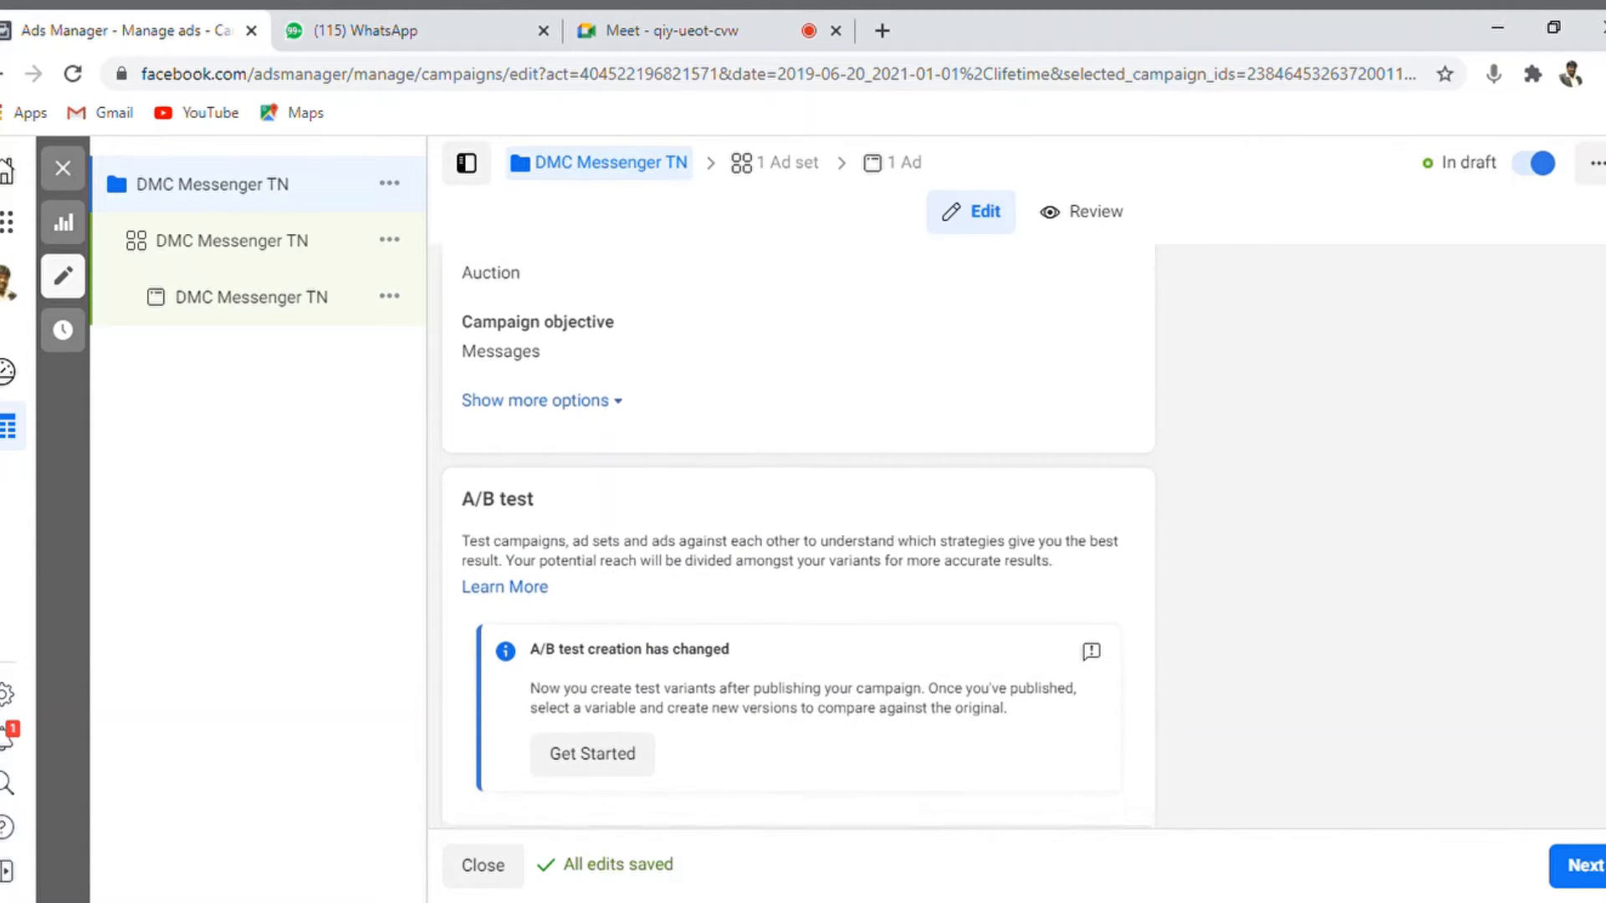
scroll(798, 528, down, 2)
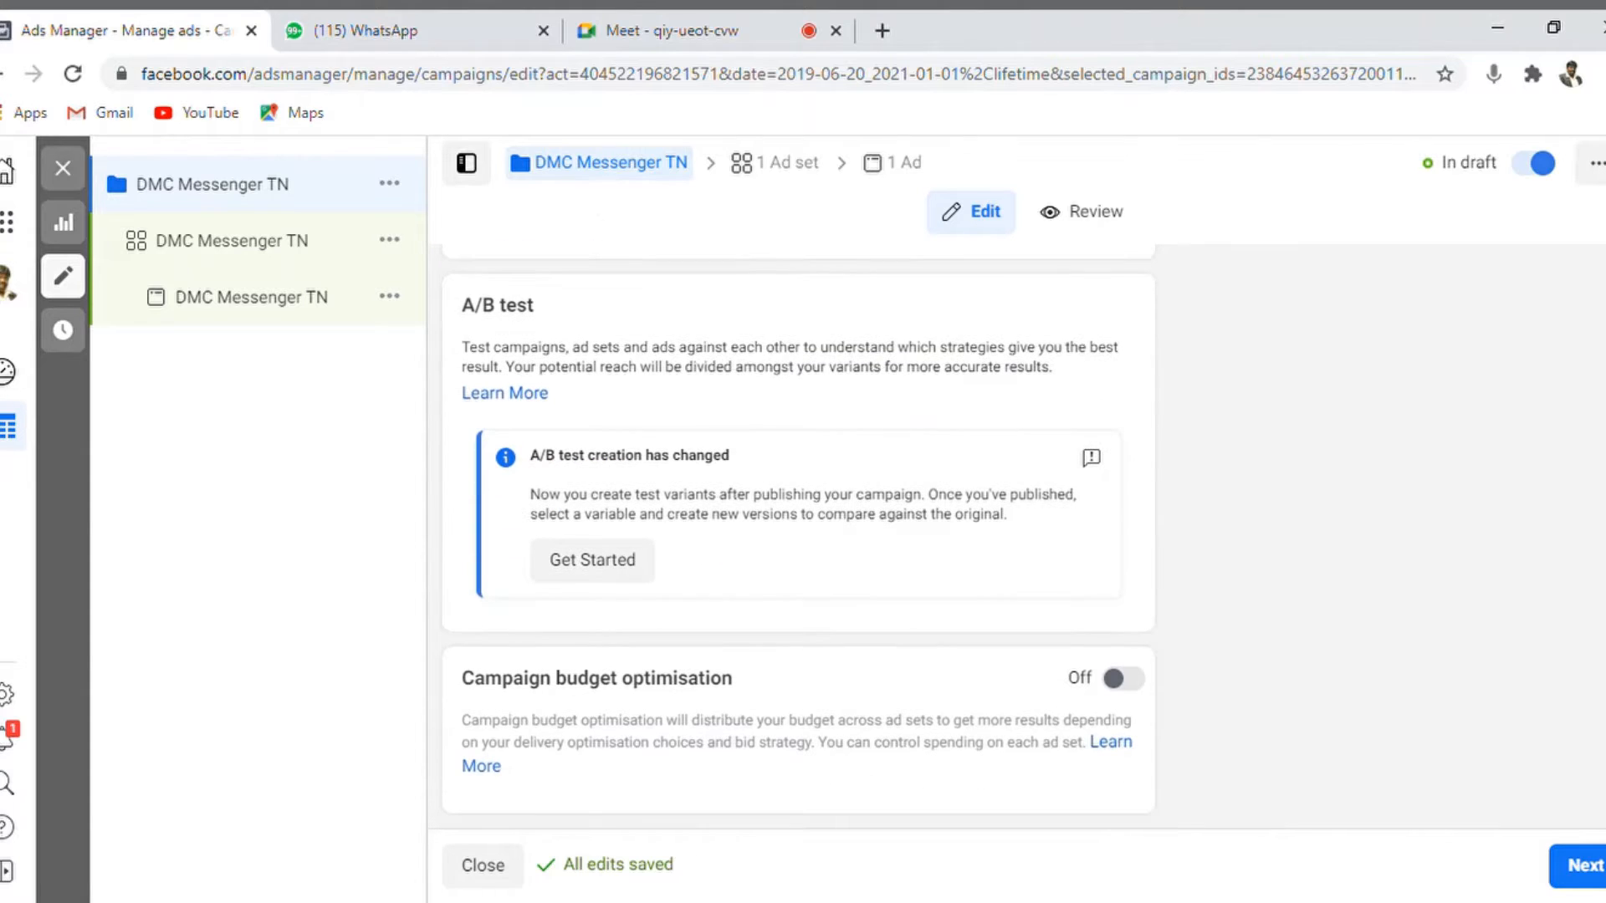
click(1585, 874)
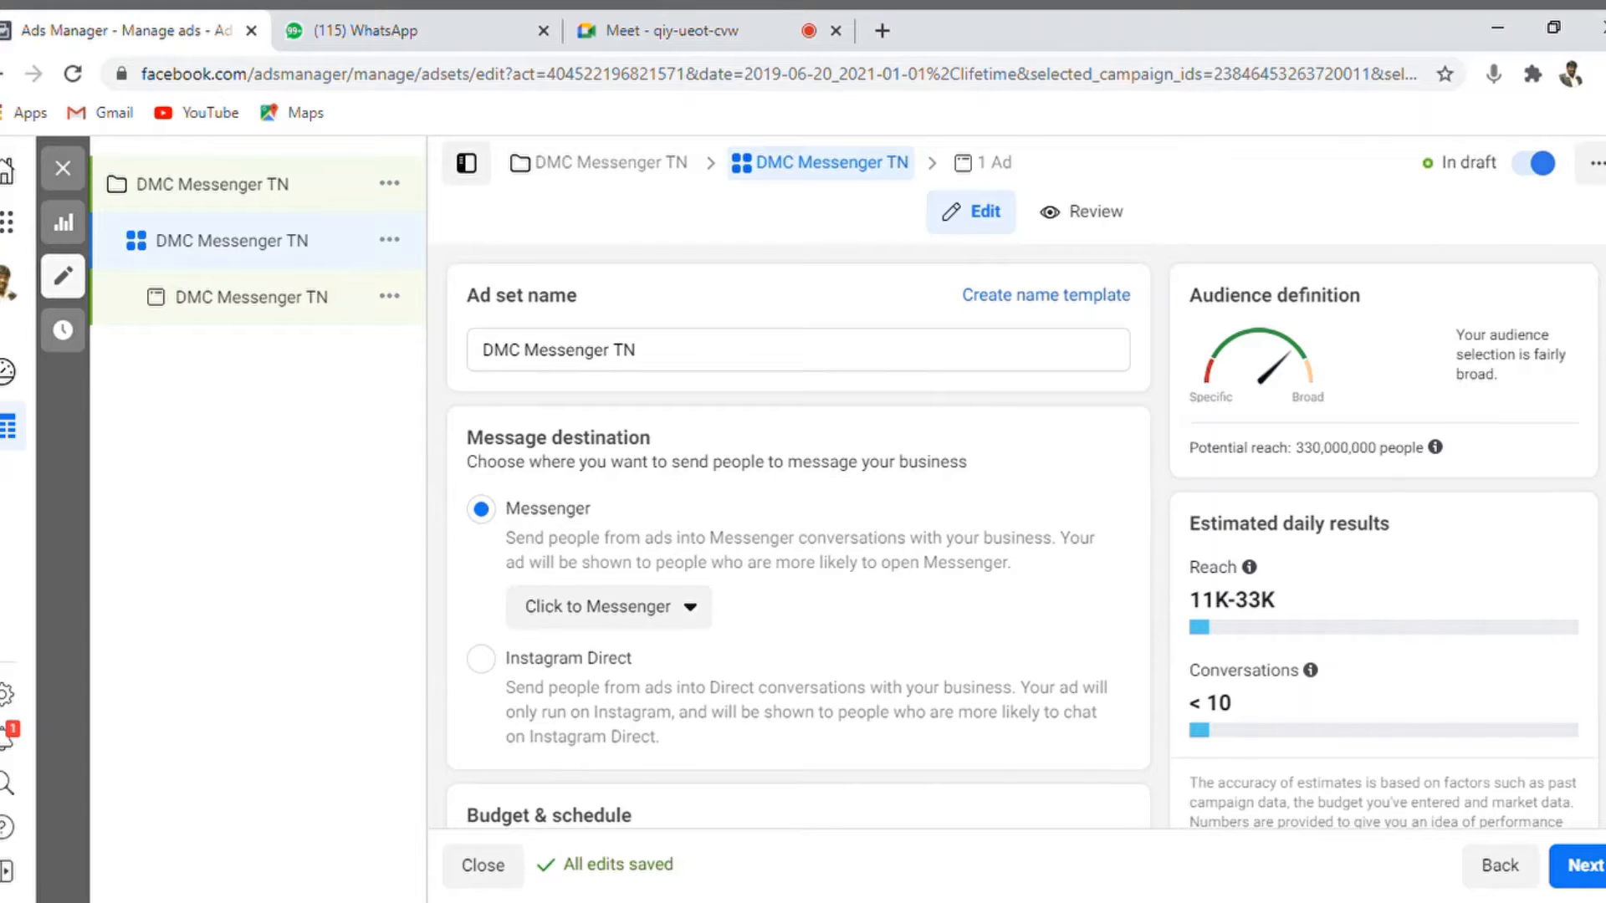
Try Instagram Direct as the ad set's message destination and switch back to Messenger
scroll(797, 538, down, 1)
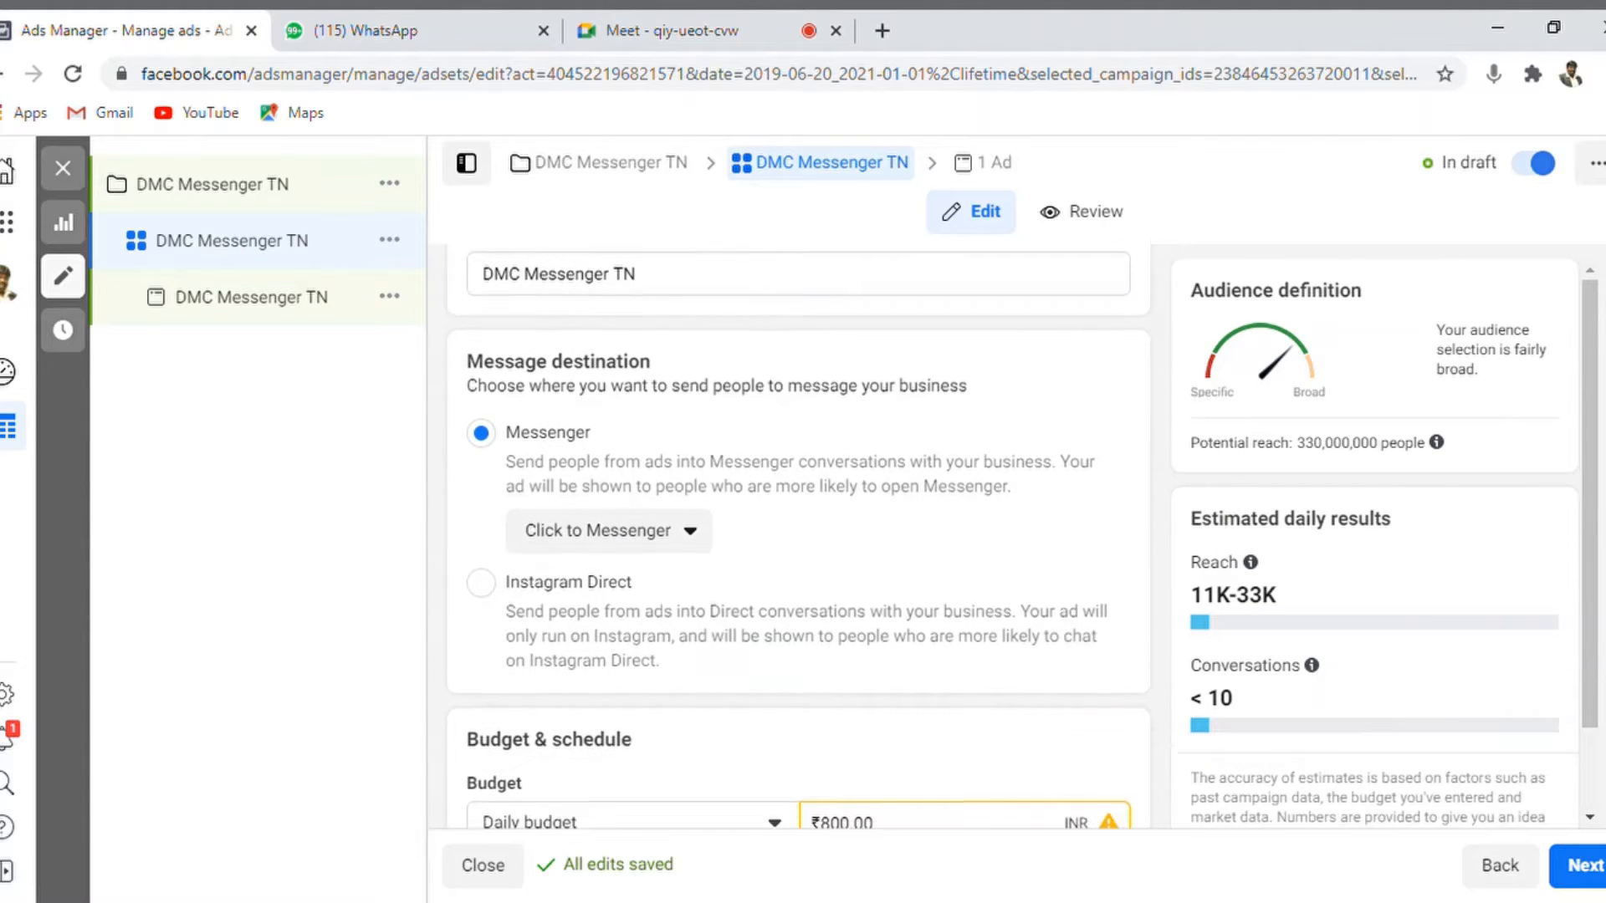
scroll(798, 538, down, 1)
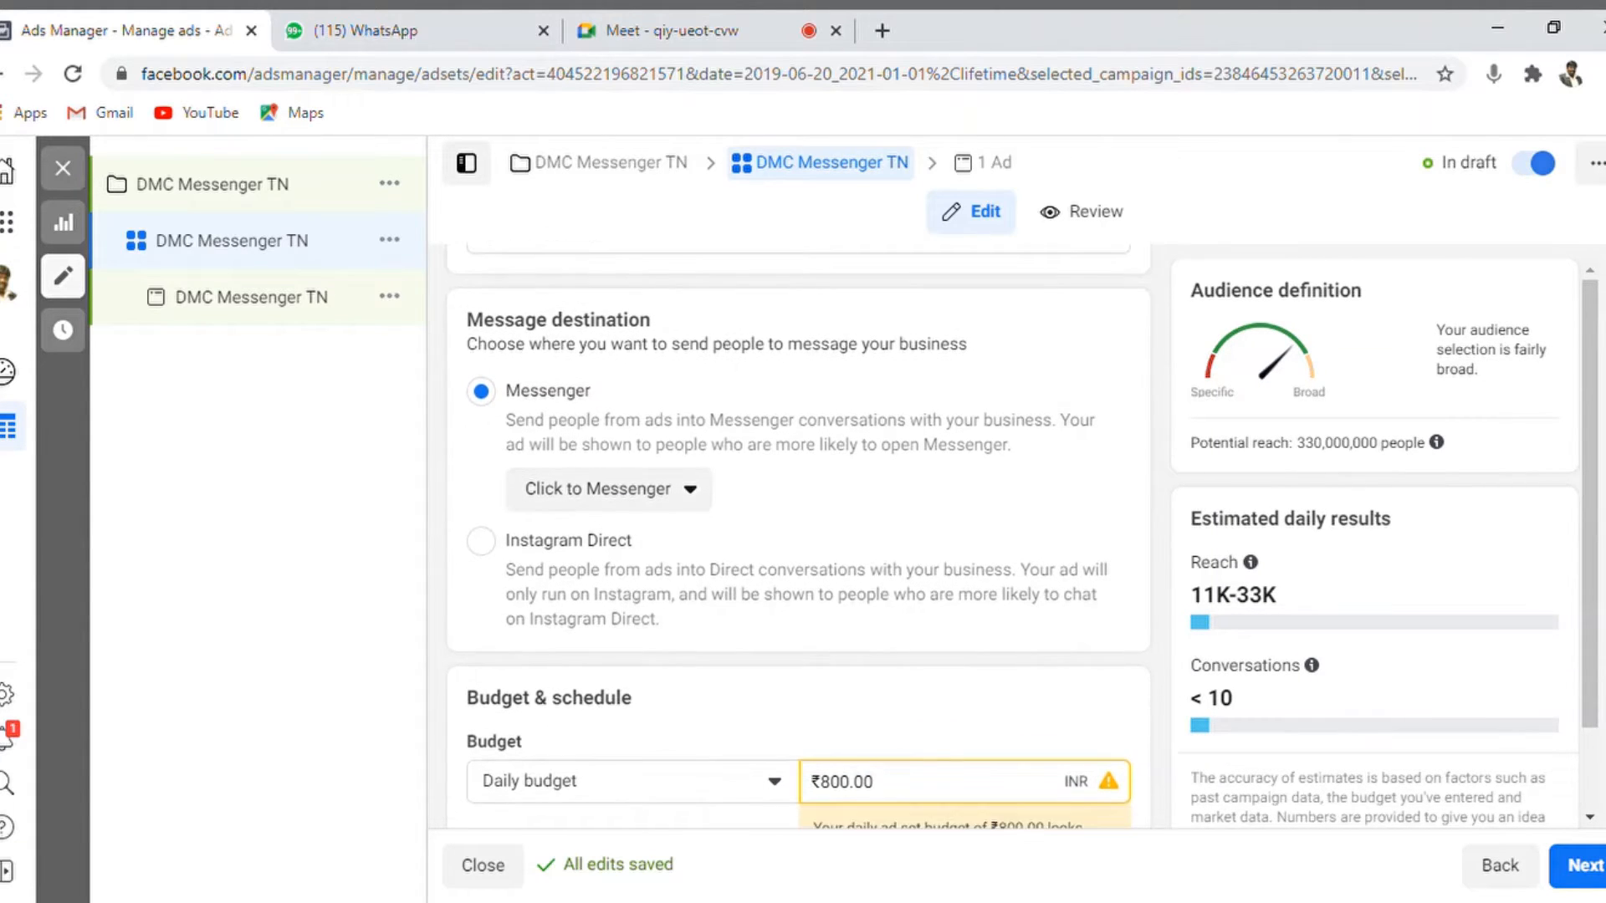
scroll(798, 538, up, 1)
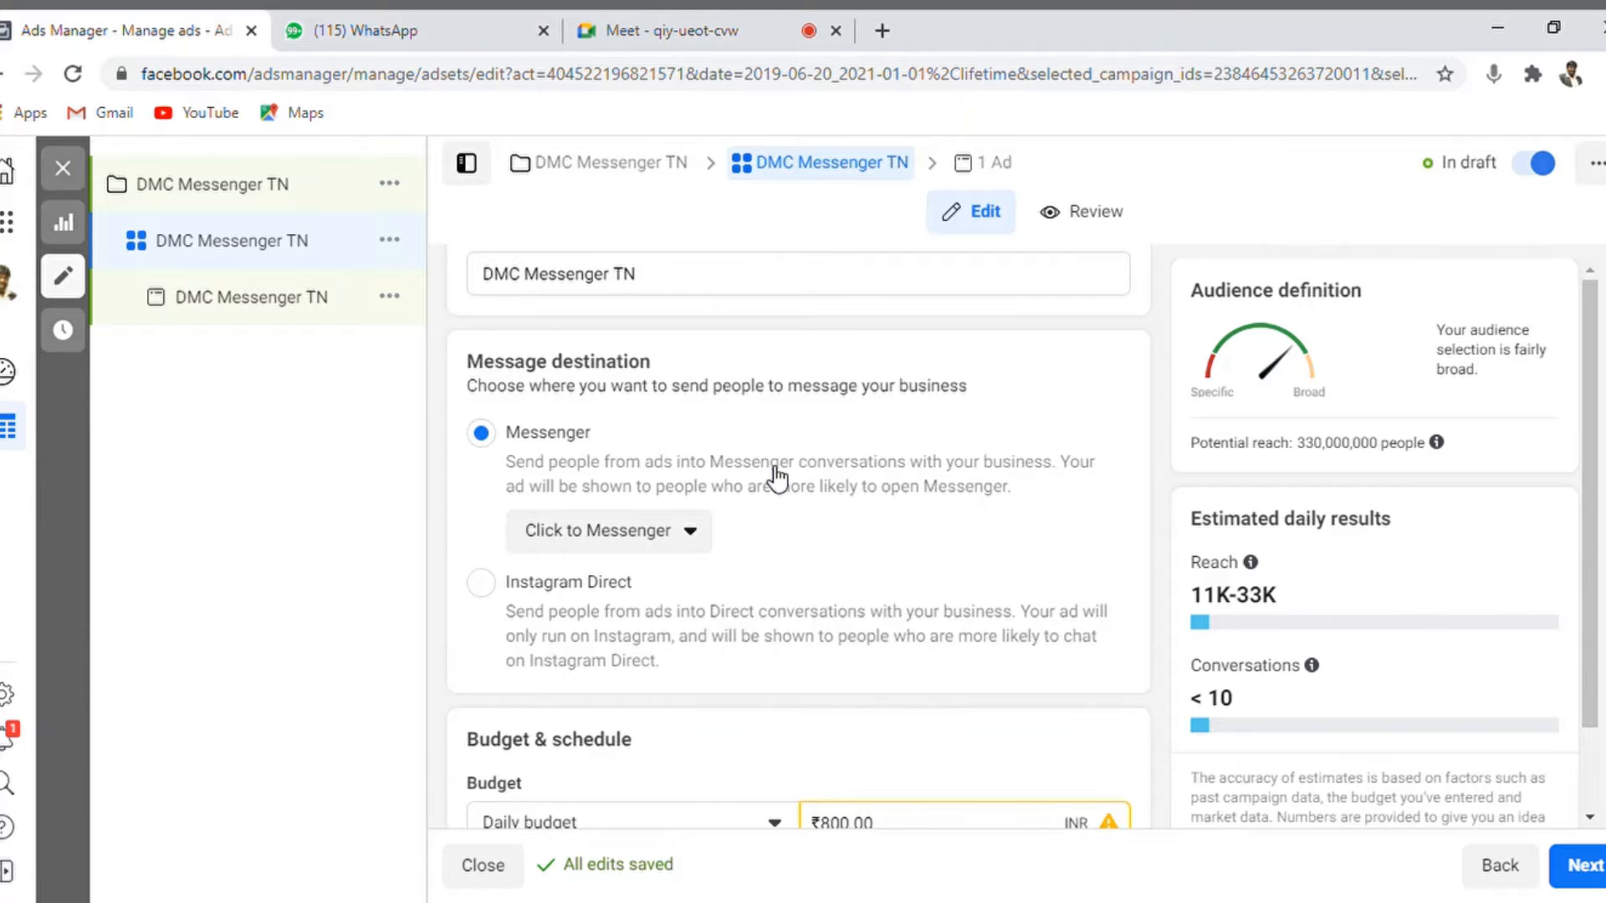
click(517, 619)
drag(517, 619, 739, 672)
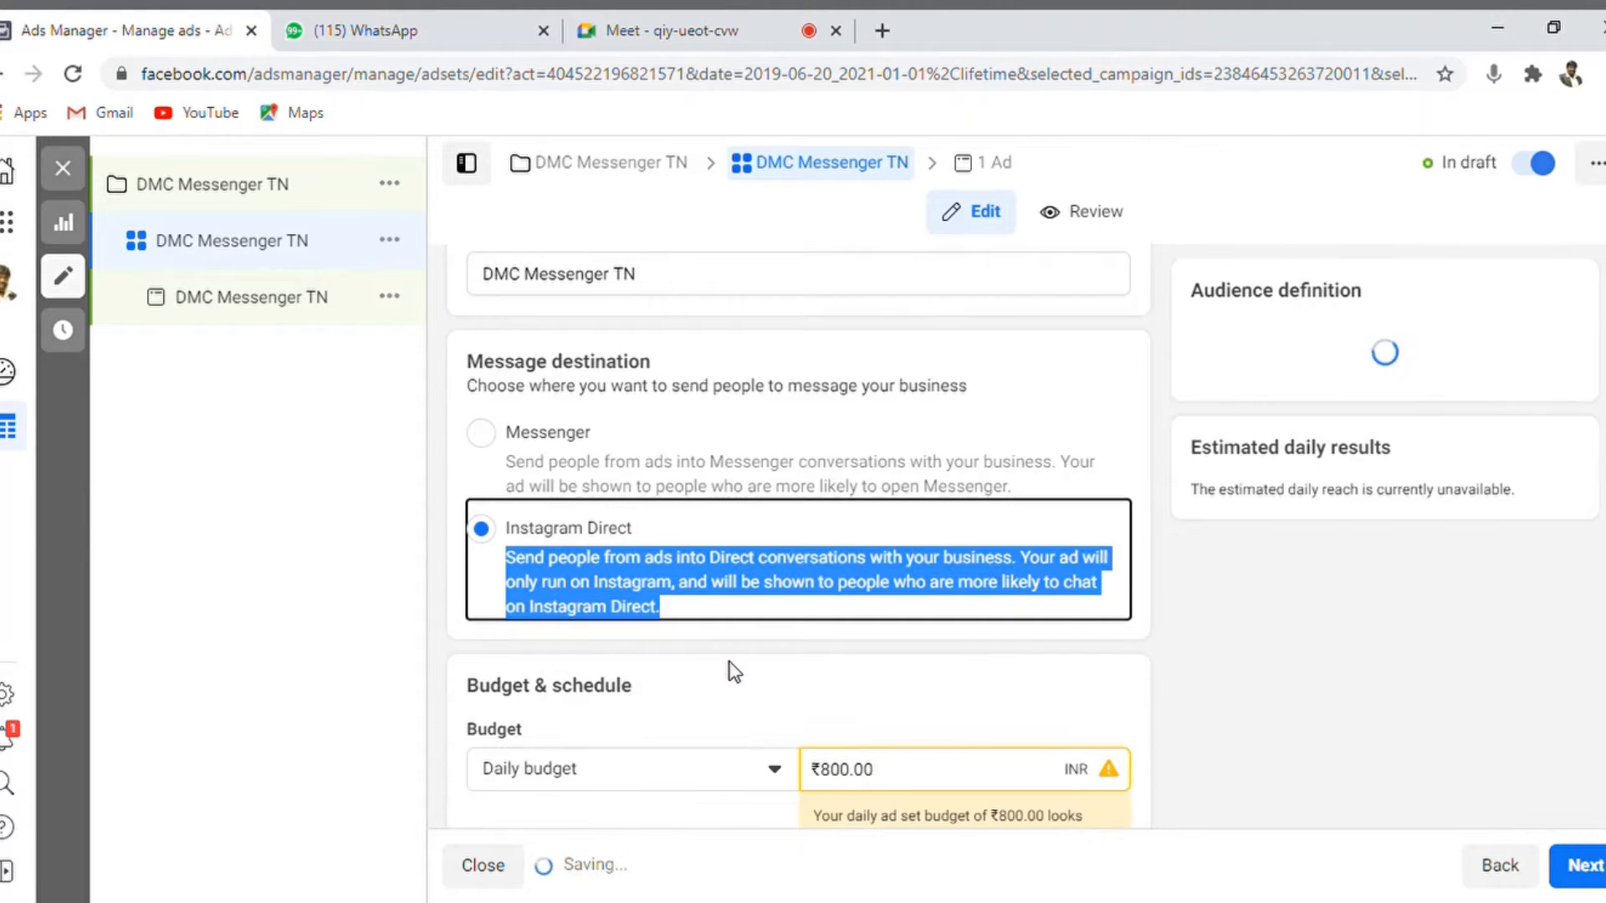
click(500, 437)
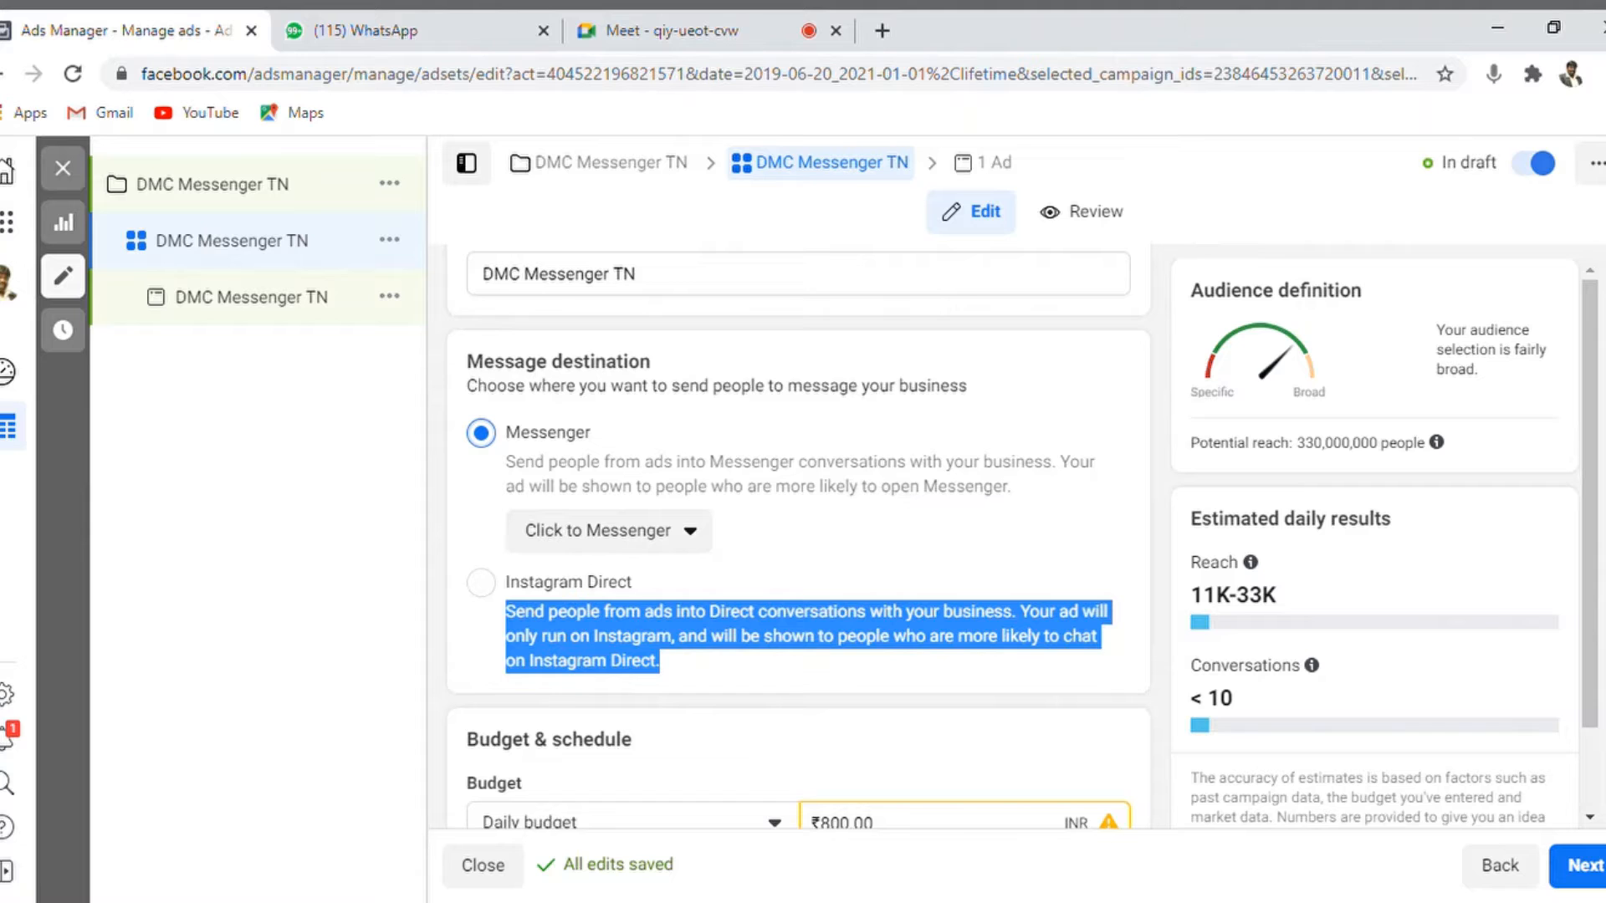
Set the ad set's daily budget to ₹900 under Budget & schedule
scroll(797, 535, down, 4)
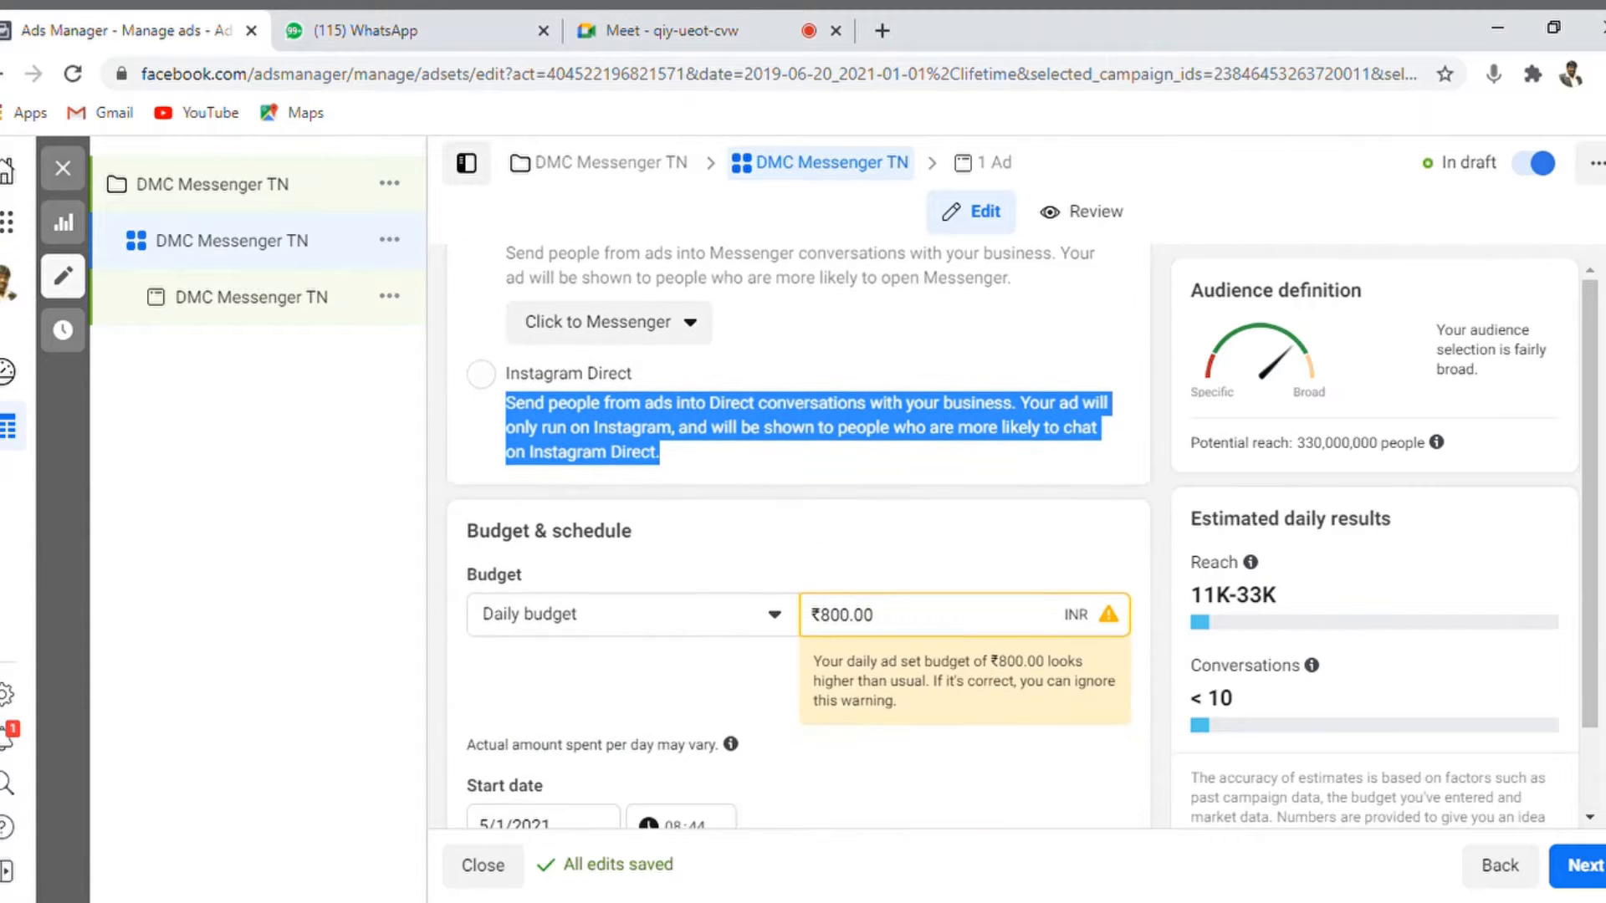
scroll(798, 536, down, 1)
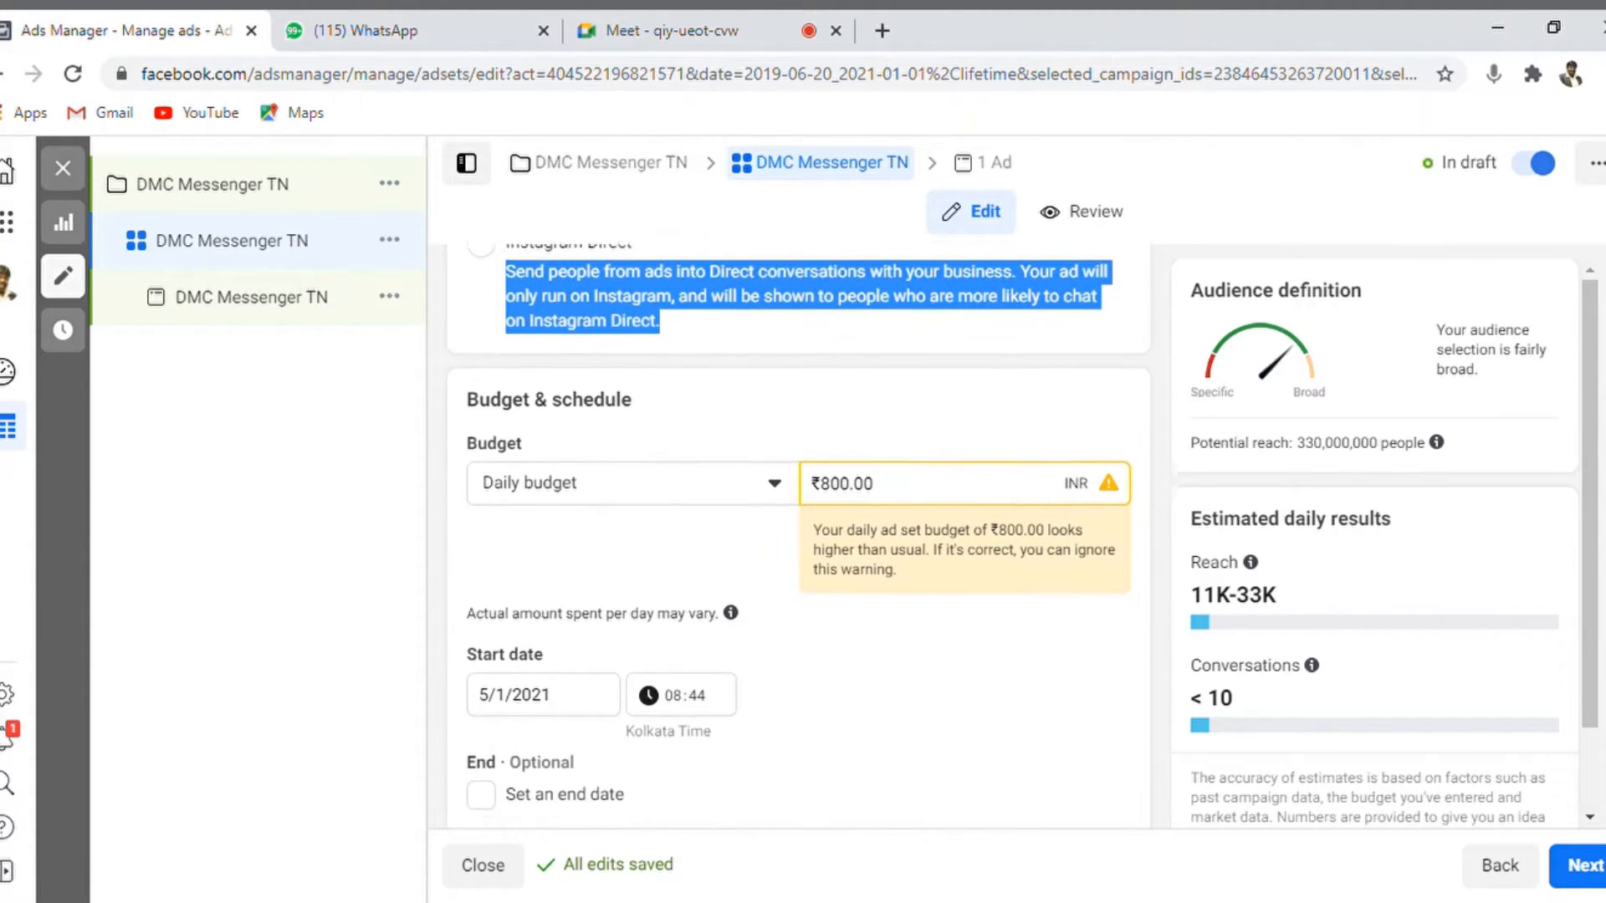
scroll(798, 535, down, 1)
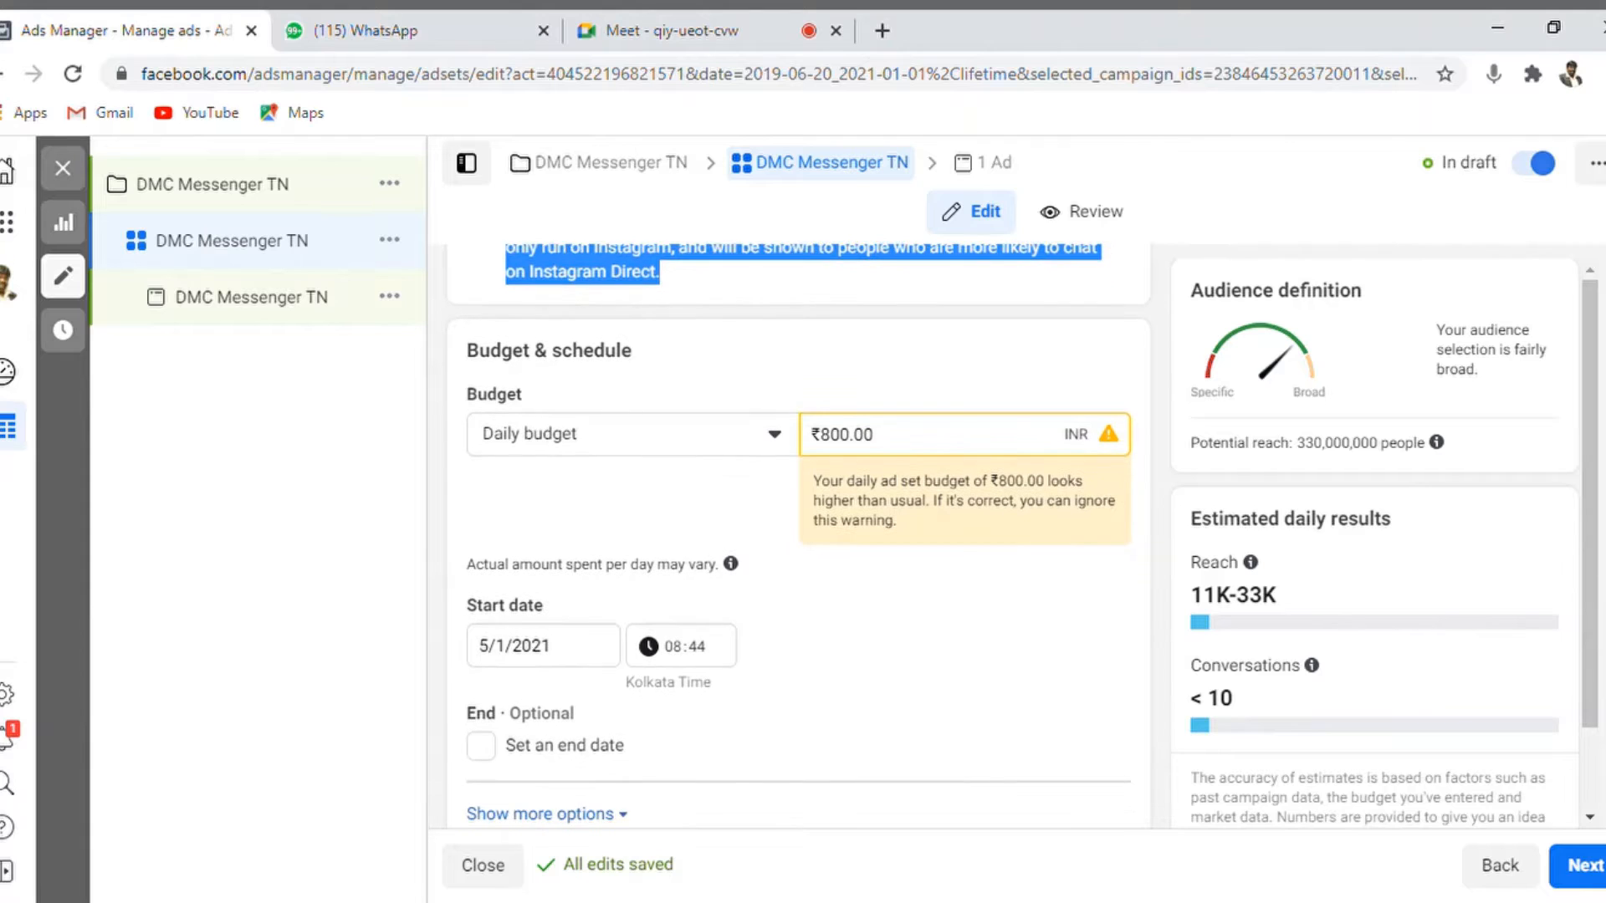
scroll(798, 535, up, 1)
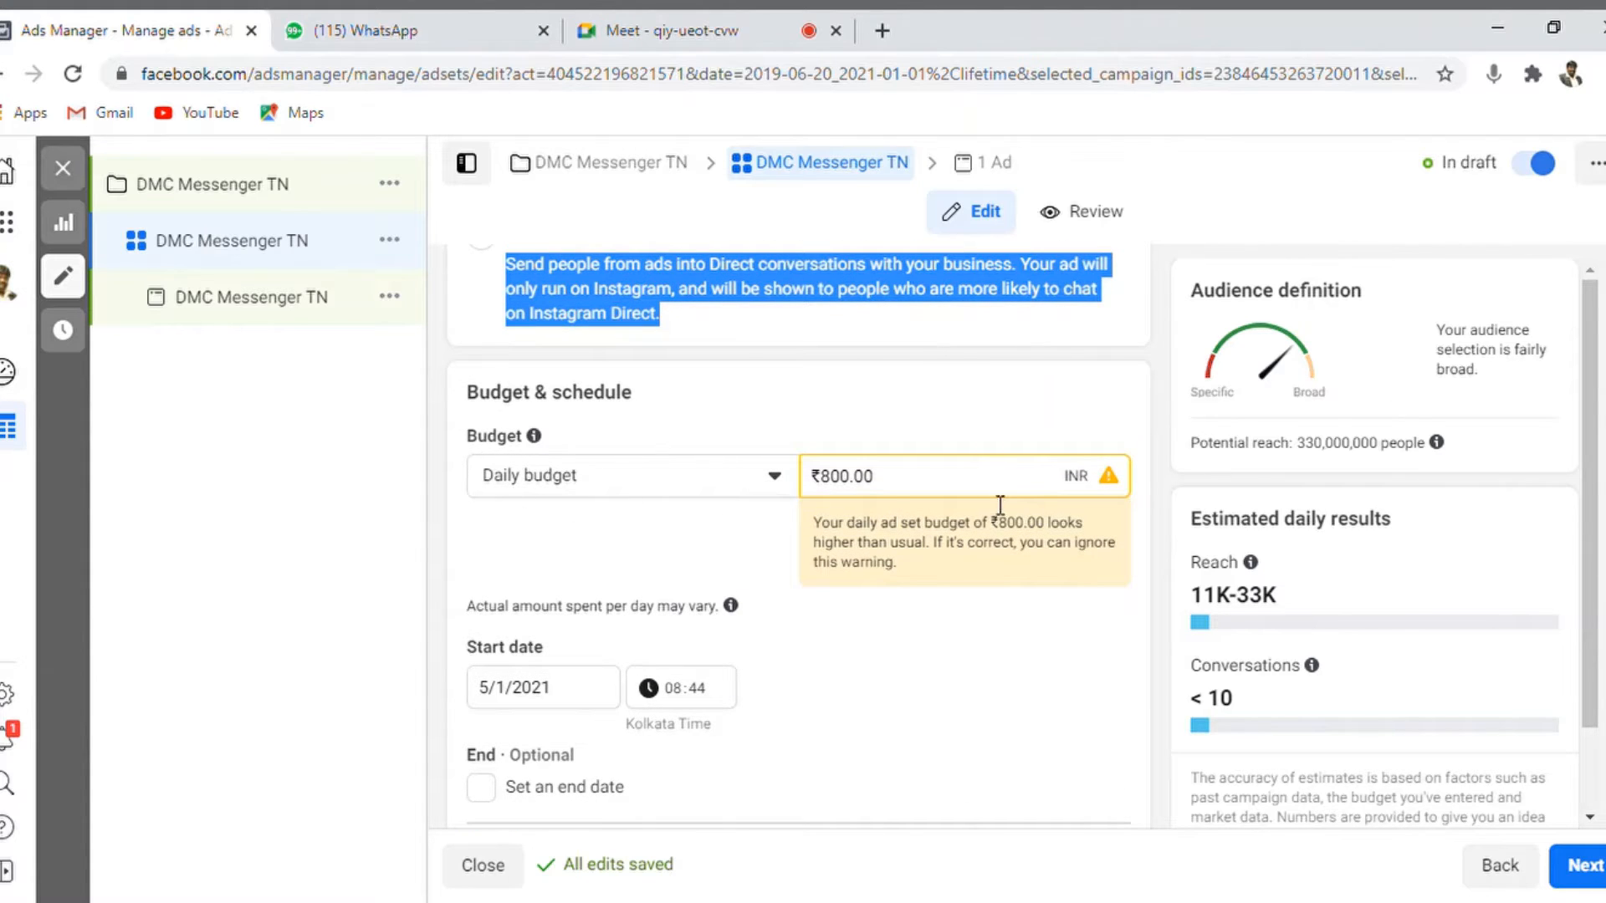
triple_click(961, 560)
click(1071, 722)
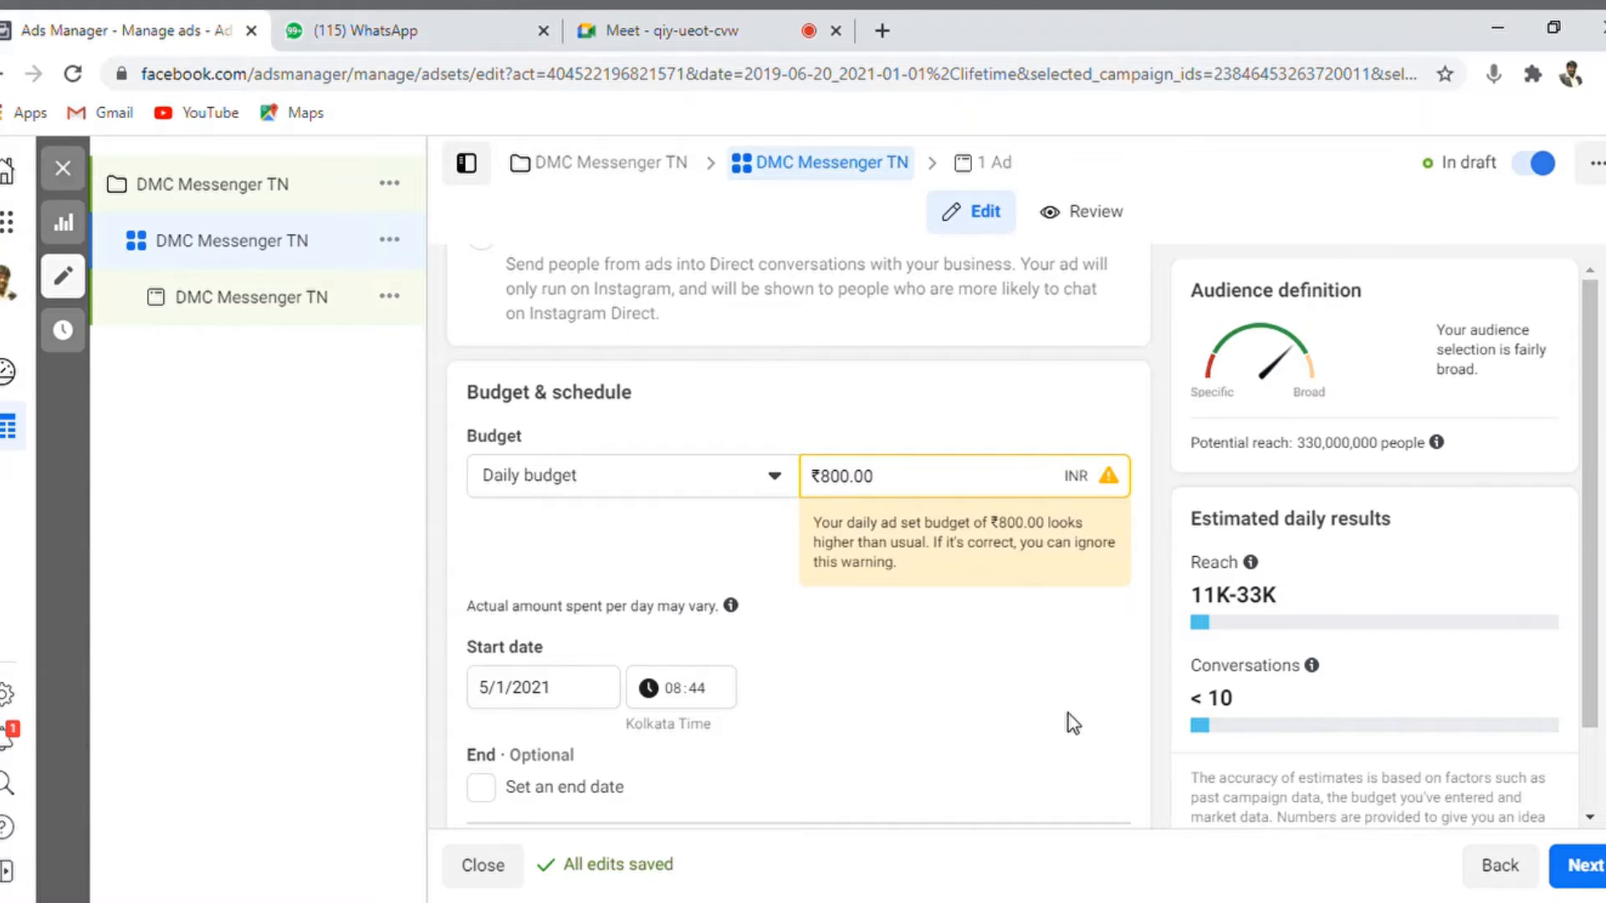
double_click(839, 493)
text(900)
click(1030, 397)
triple_click(1008, 524)
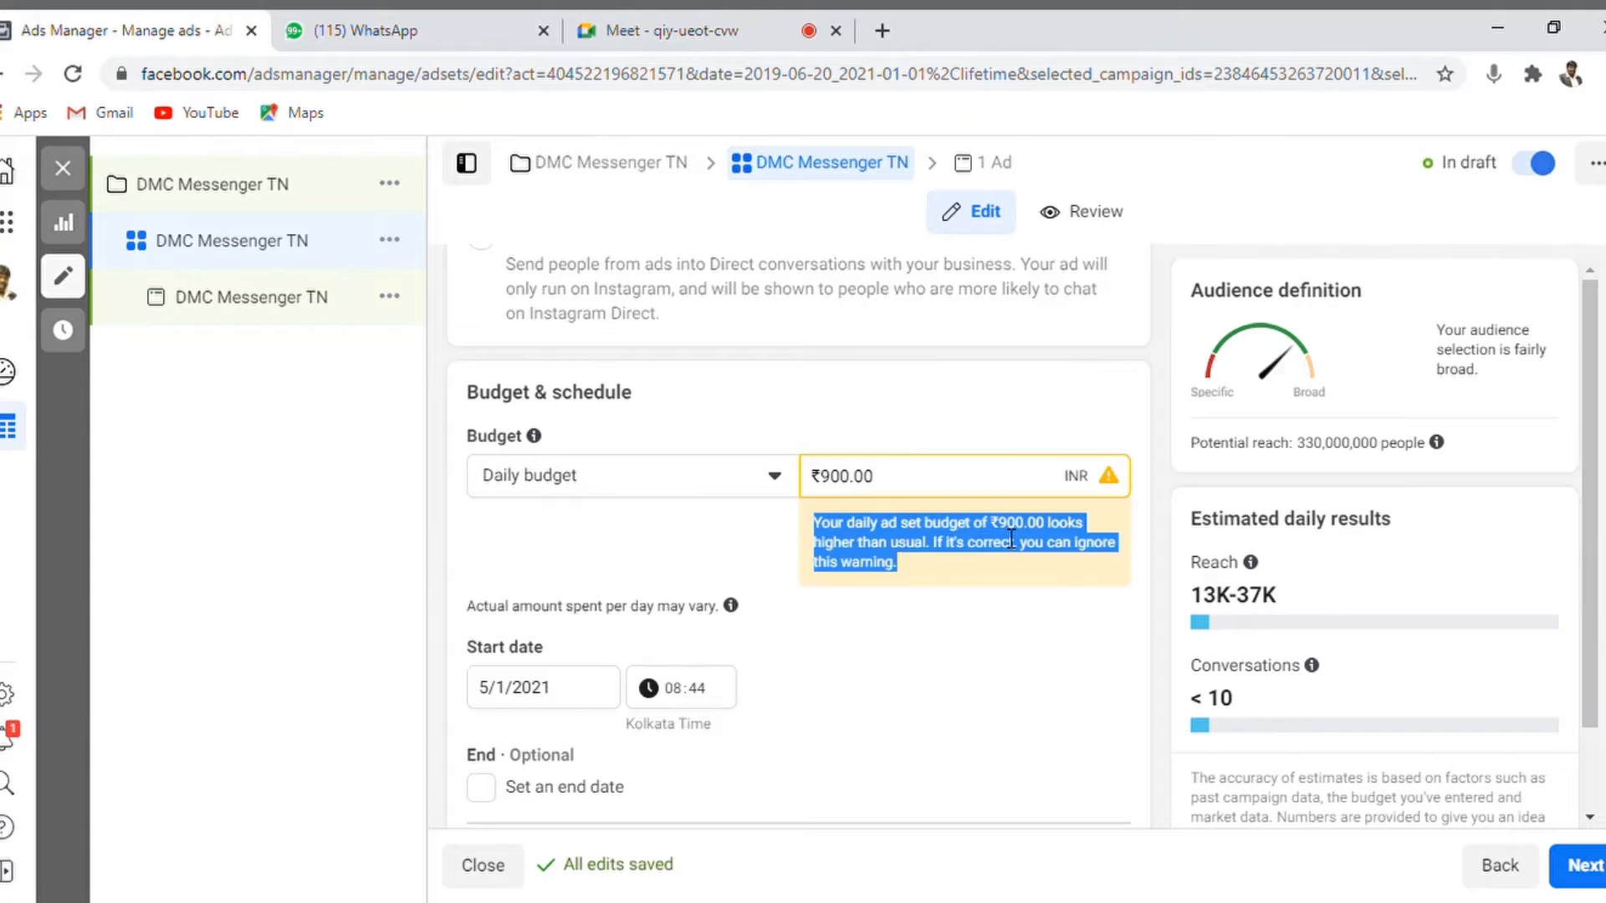
click(1053, 683)
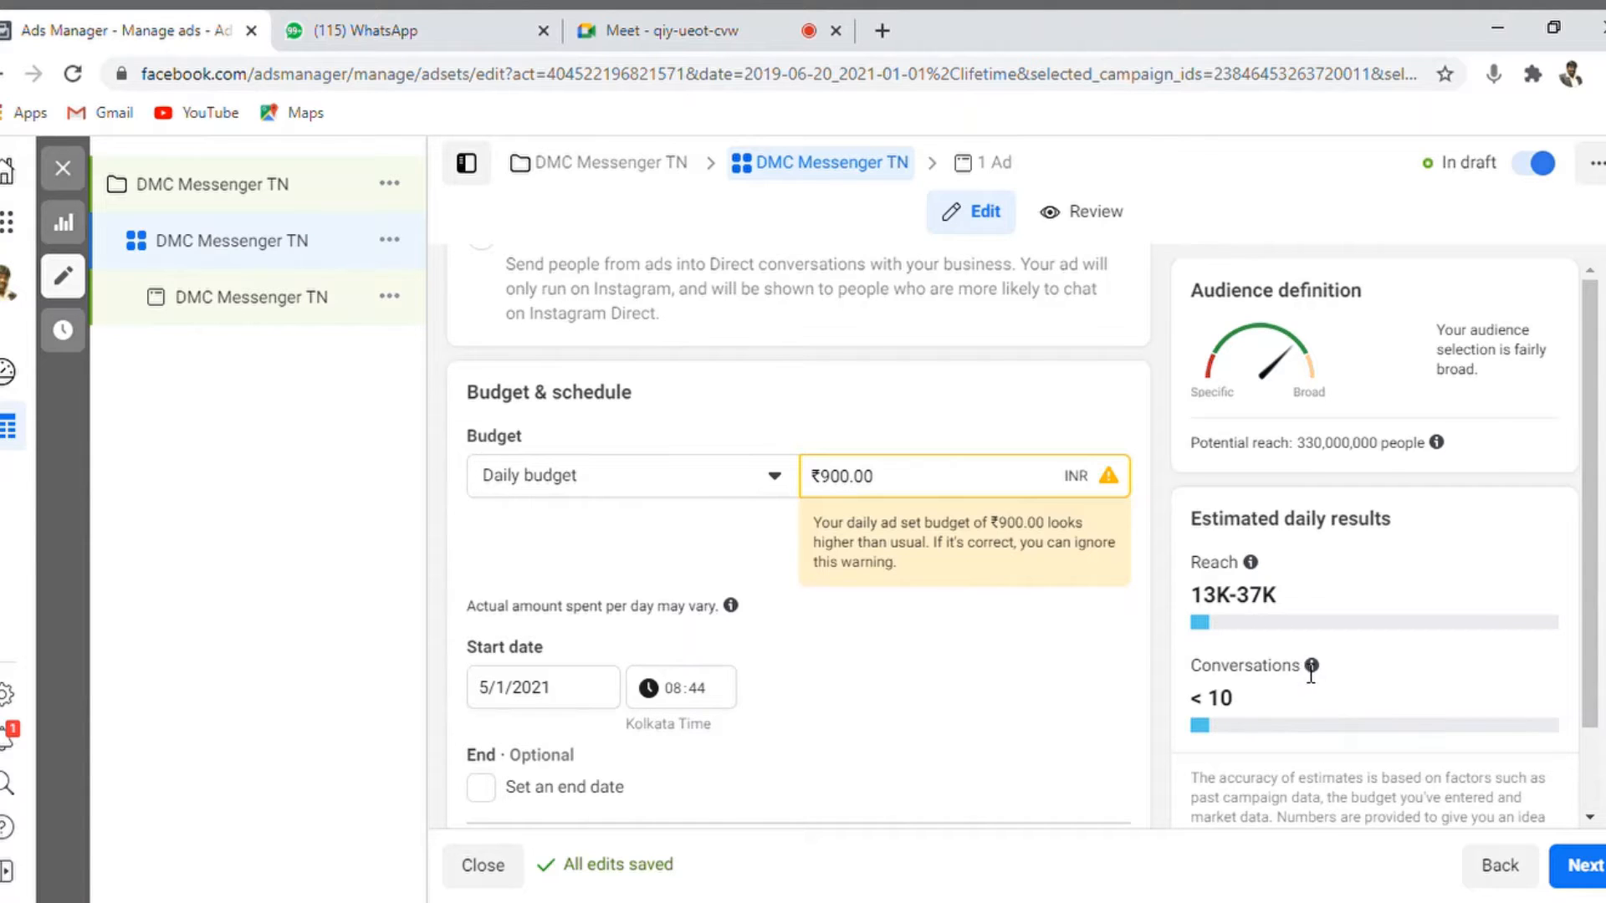
Try a daily budget of ₹1,000 for the ad set and raise it to ₹50,000
mouse_move(1313, 669)
double_click(851, 481)
text(1000)
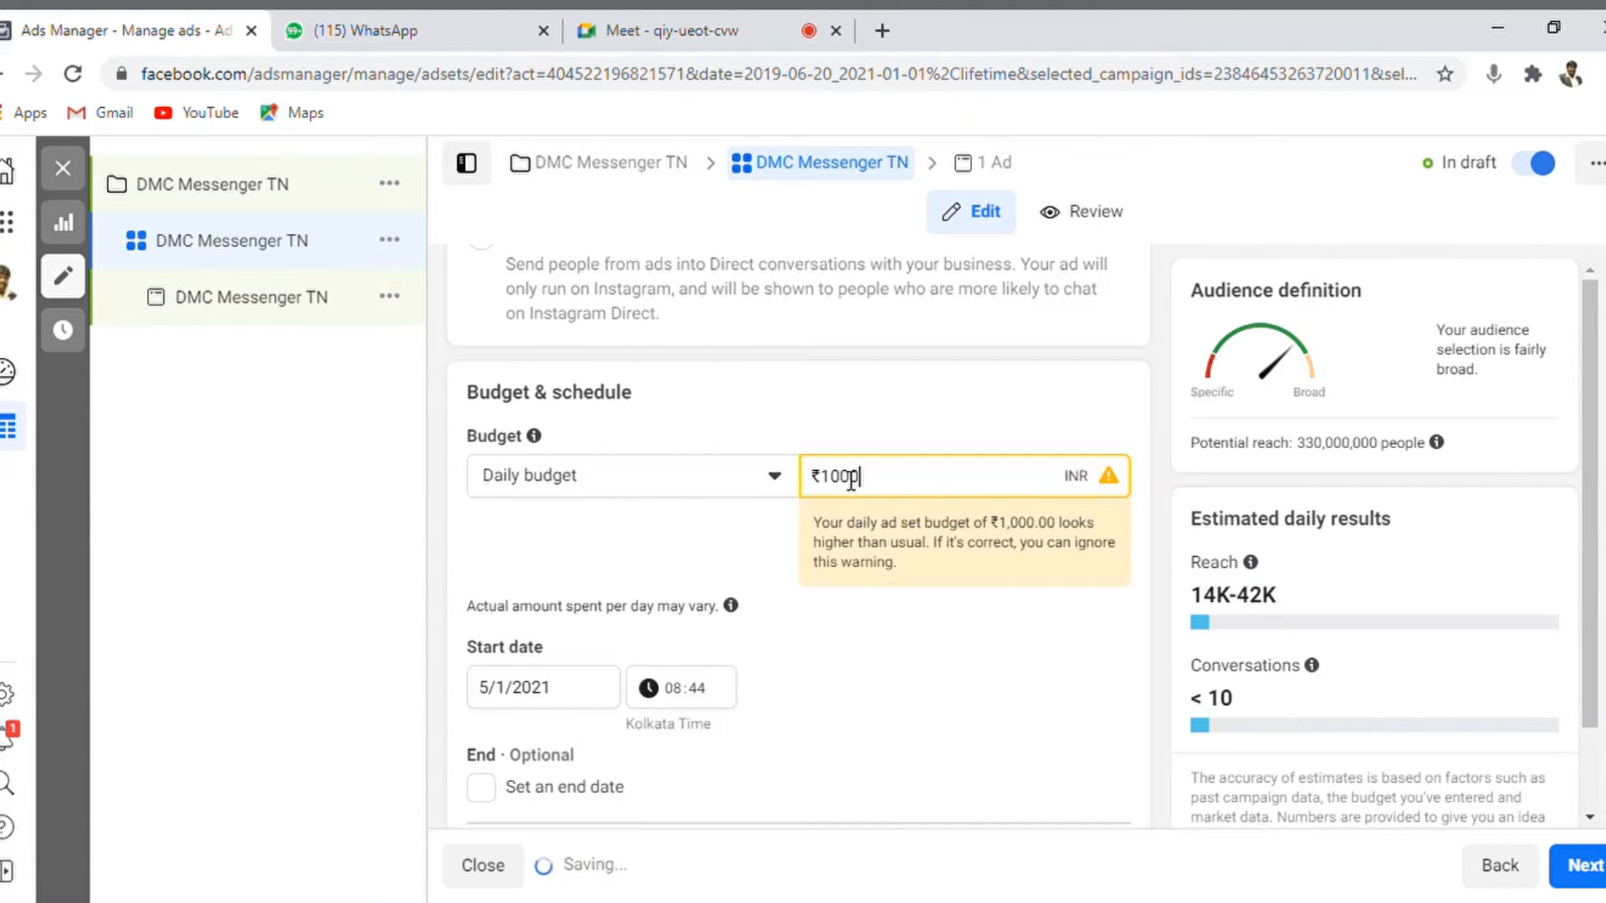
triple_click(905, 487)
text(50000)
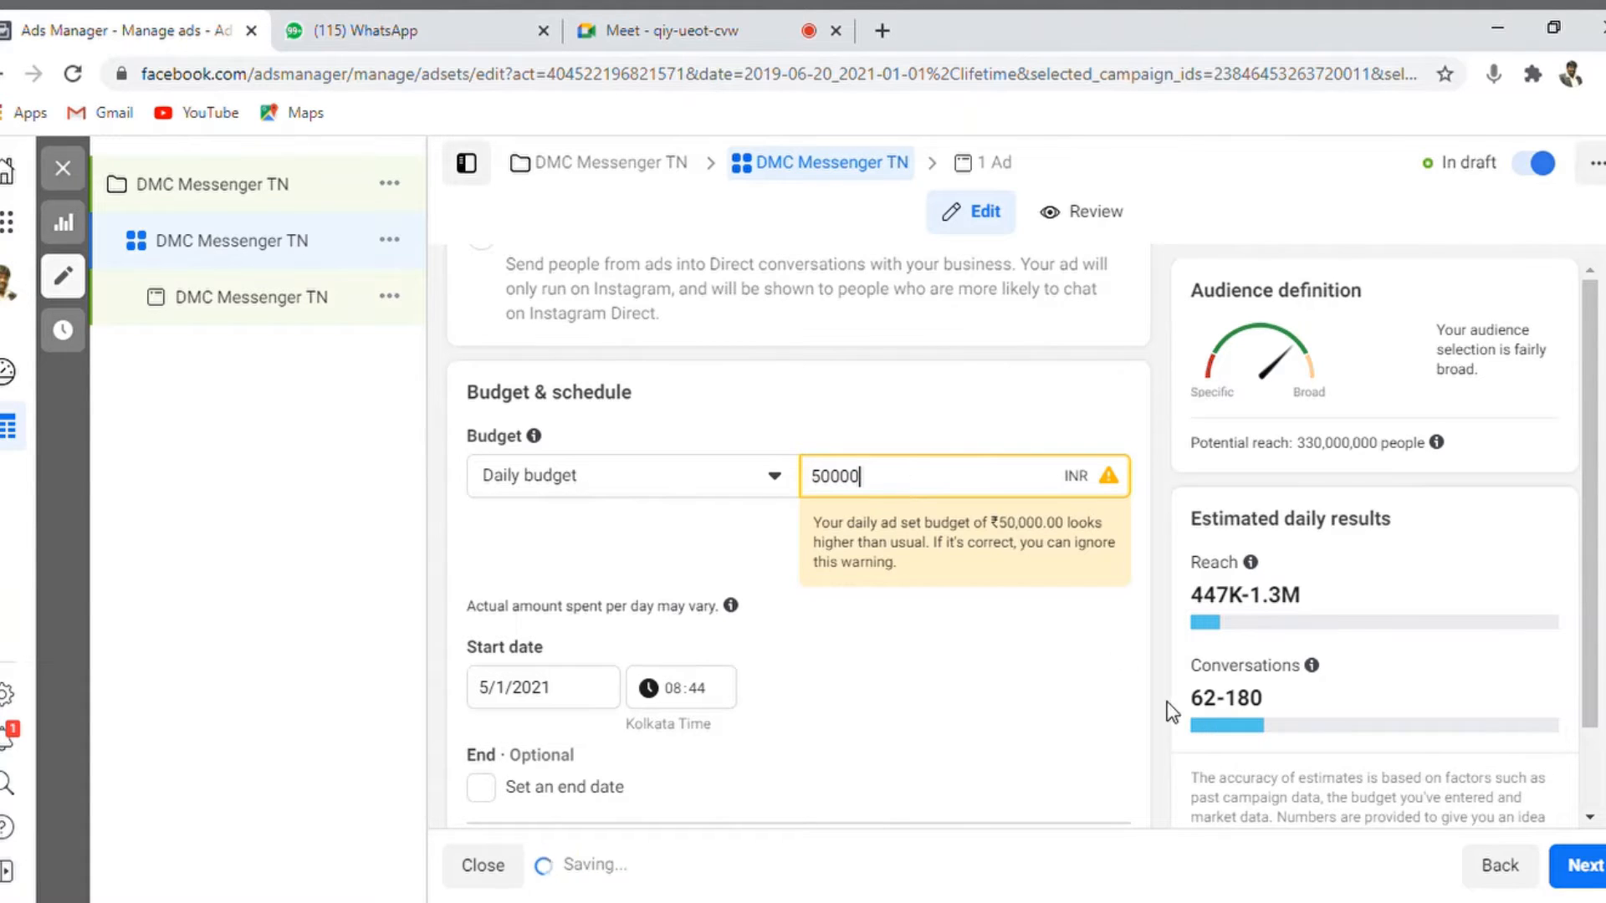
Lower the ad set's daily budget to ₹5,000 under Budget & schedule
click(1066, 716)
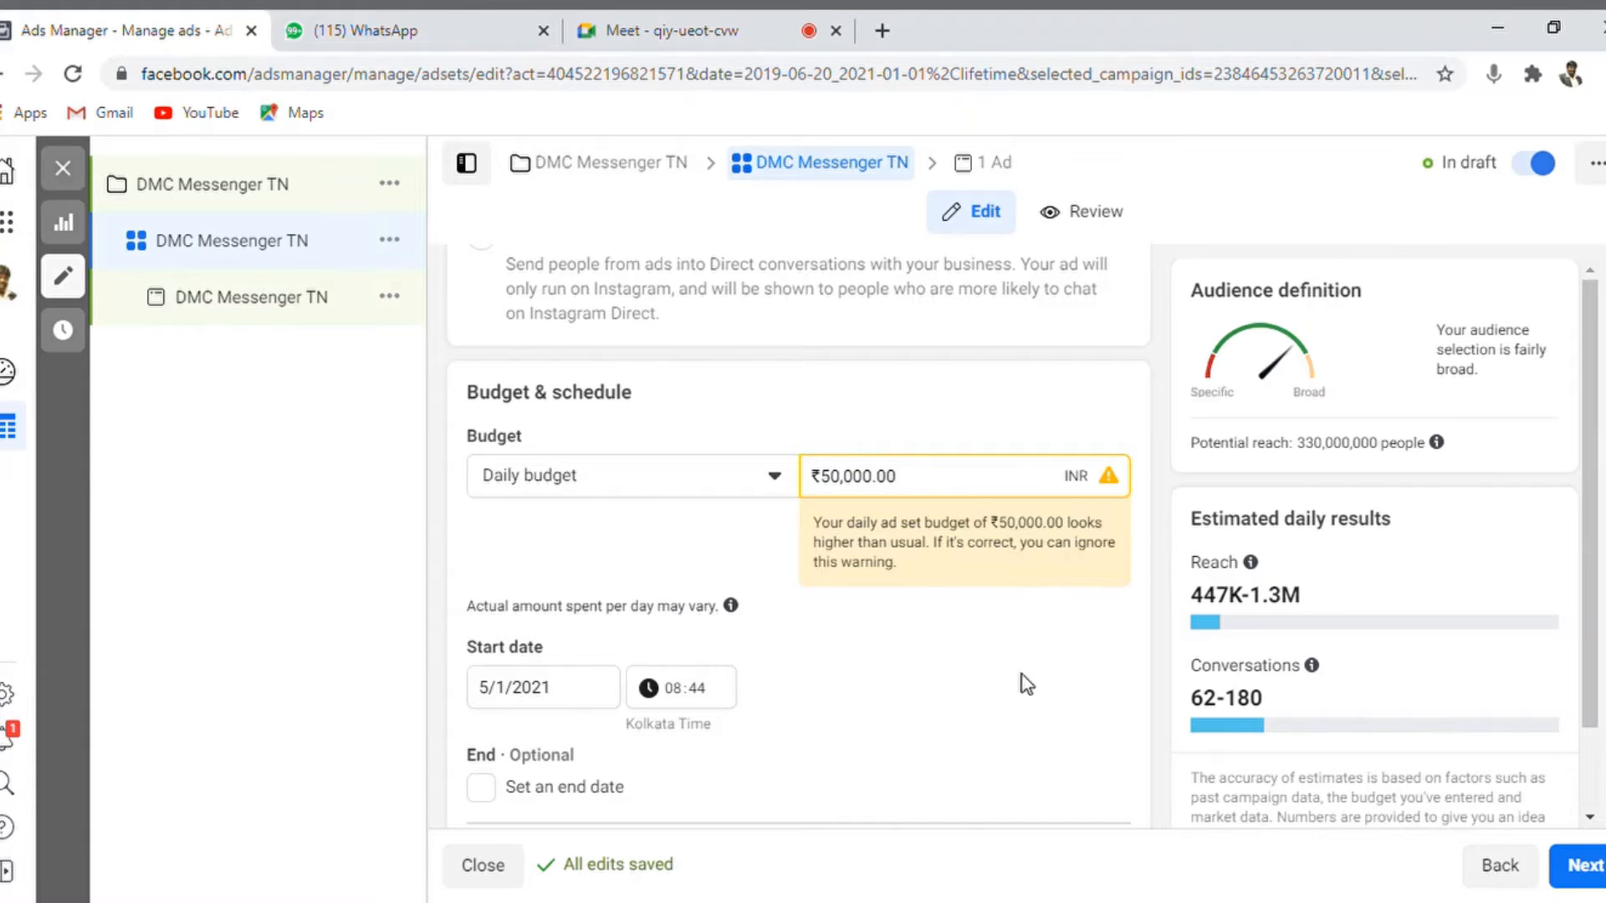
click(914, 487)
key(Left)
key(Left)
key(Left)
key(Left)
key(Left)
key(Left)
key(Left)
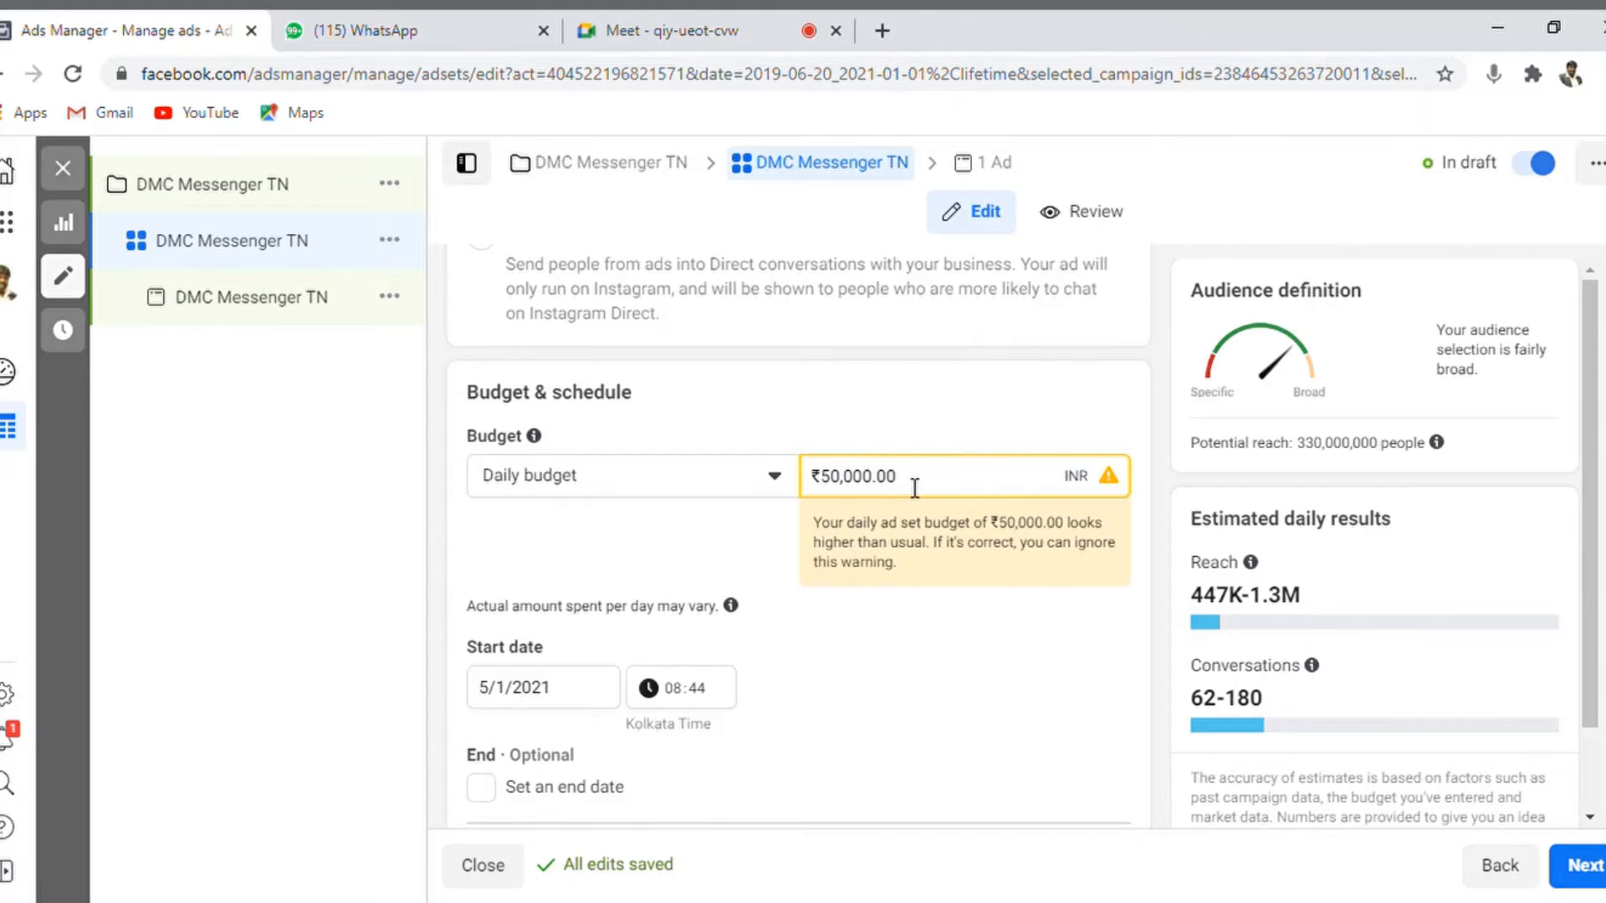
key(Right)
key(Right)
key(BackSpace)
click(1071, 657)
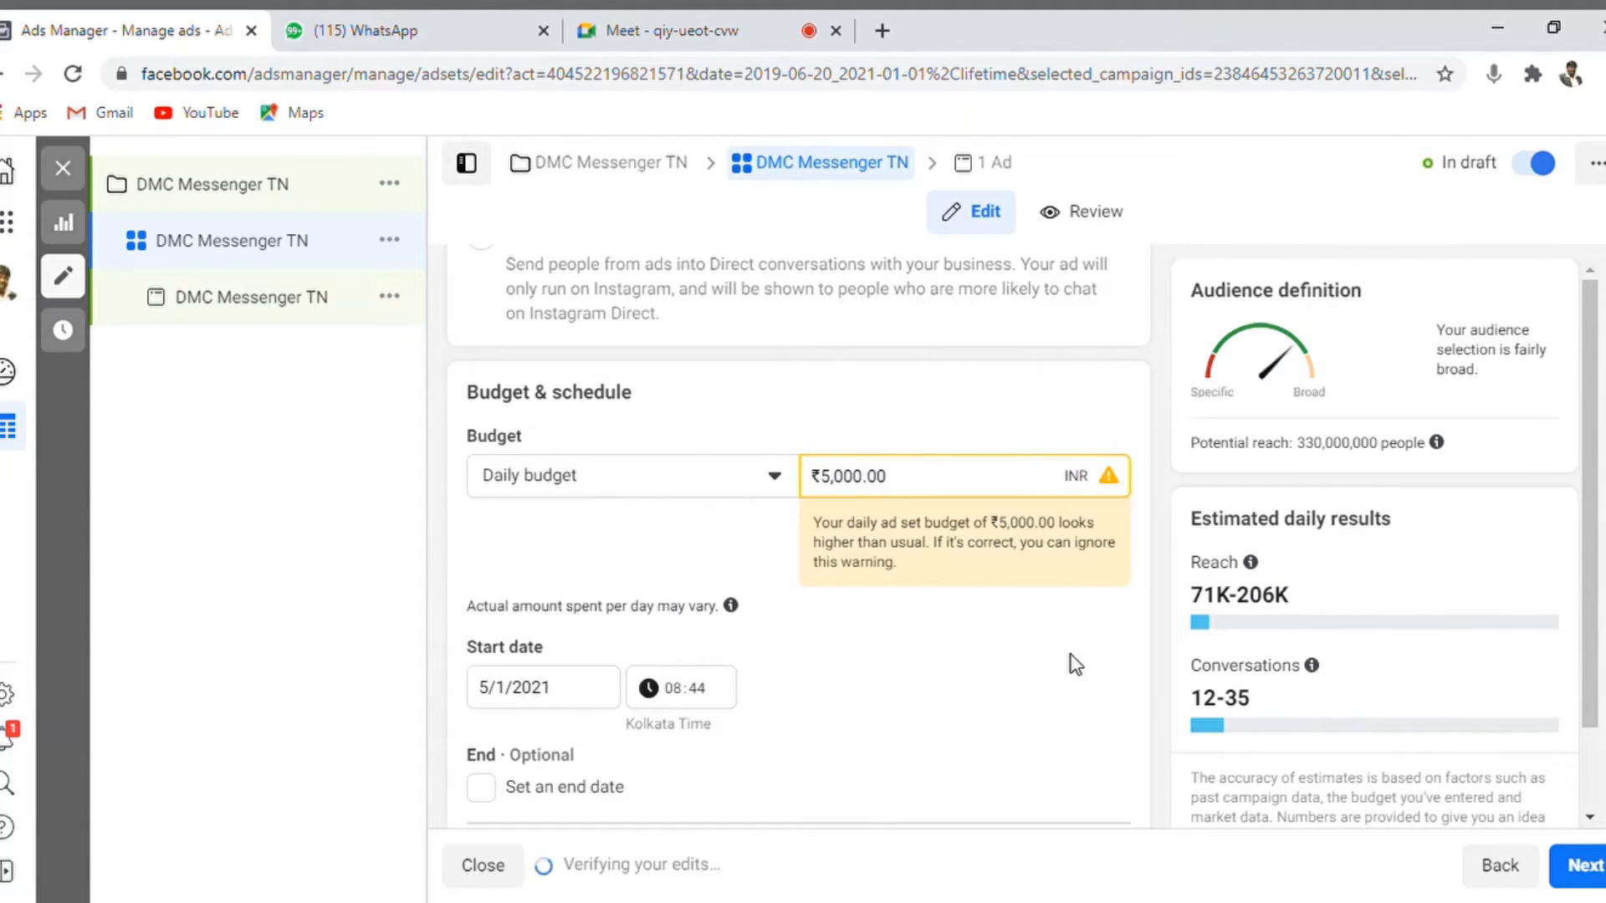
Try daily budgets of ₹3,000 and ₹1,000 for the ad set
double_click(851, 478)
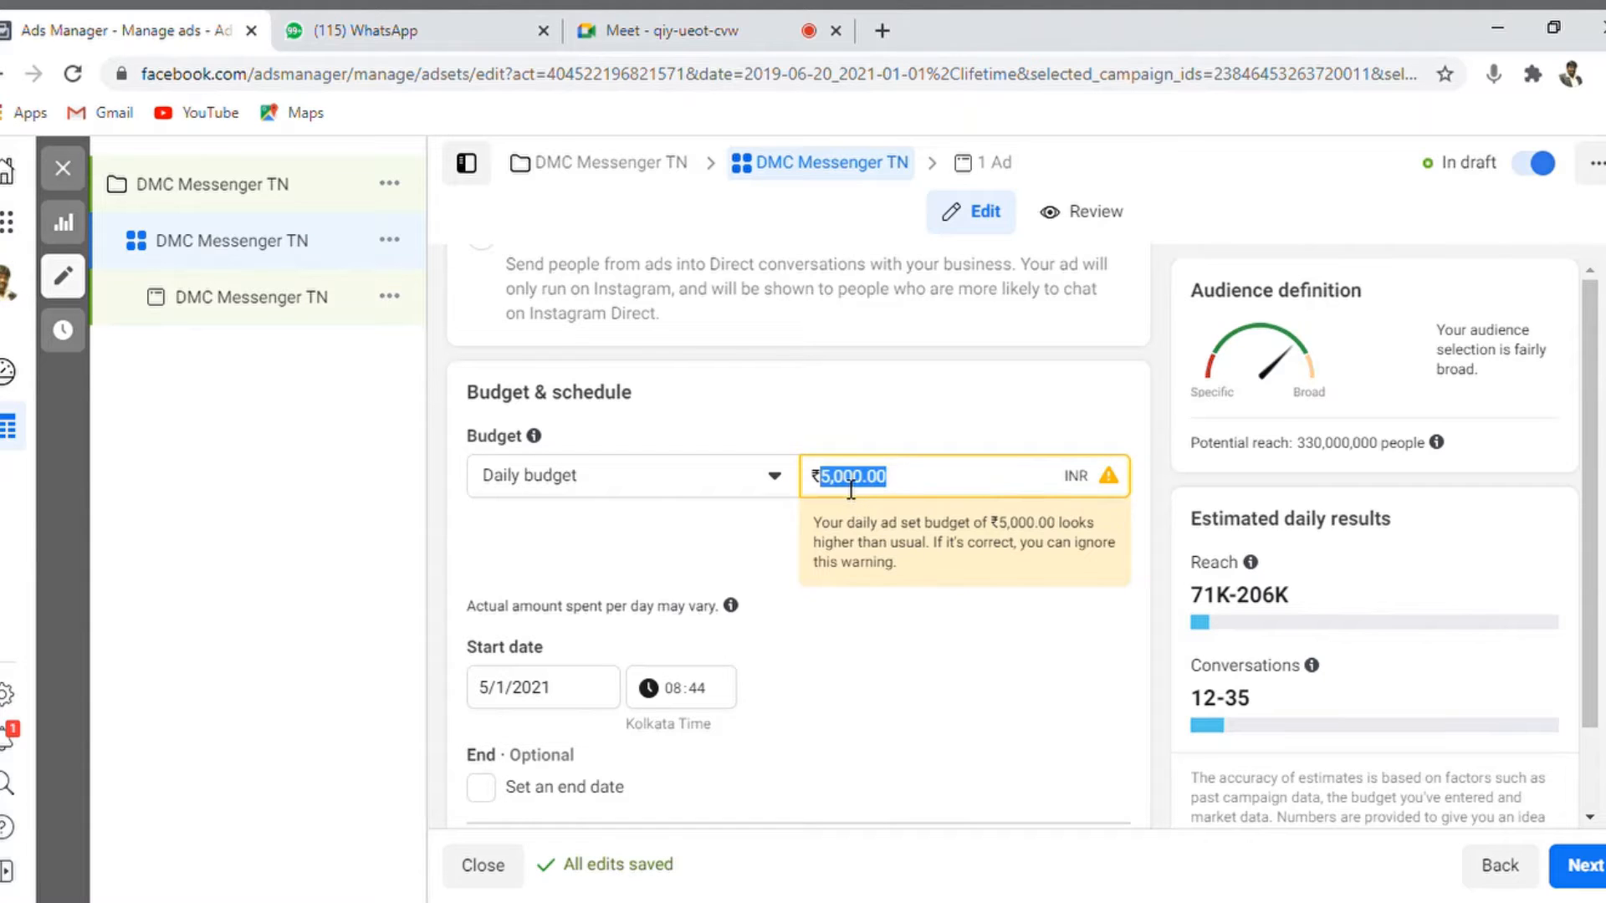
text(3000)
click(1117, 692)
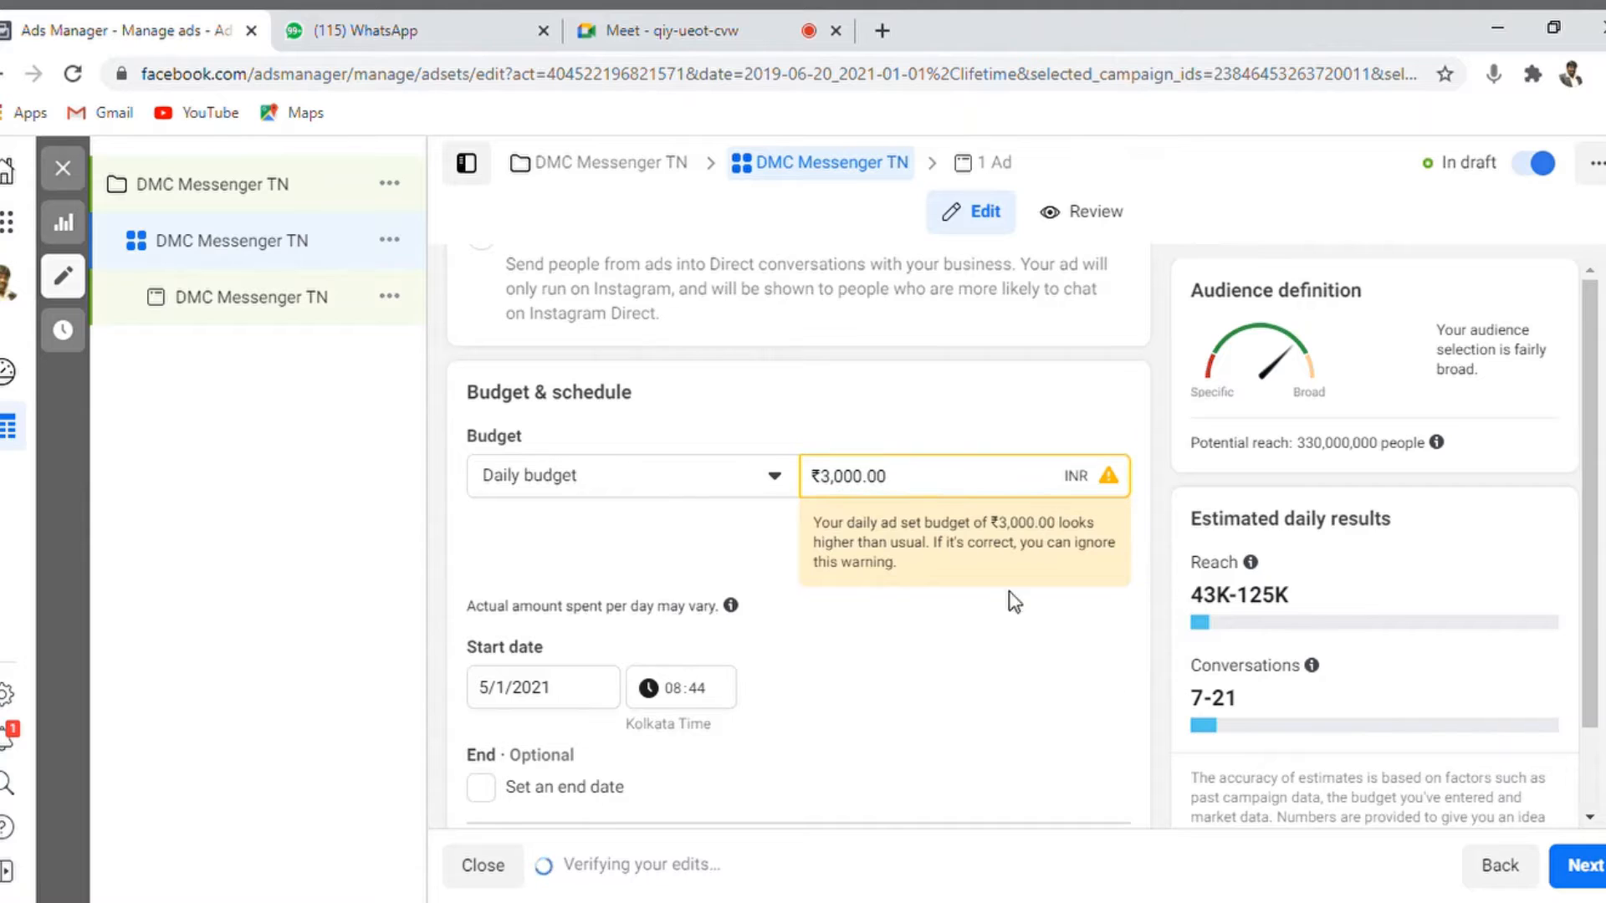
double_click(867, 476)
text(1000)
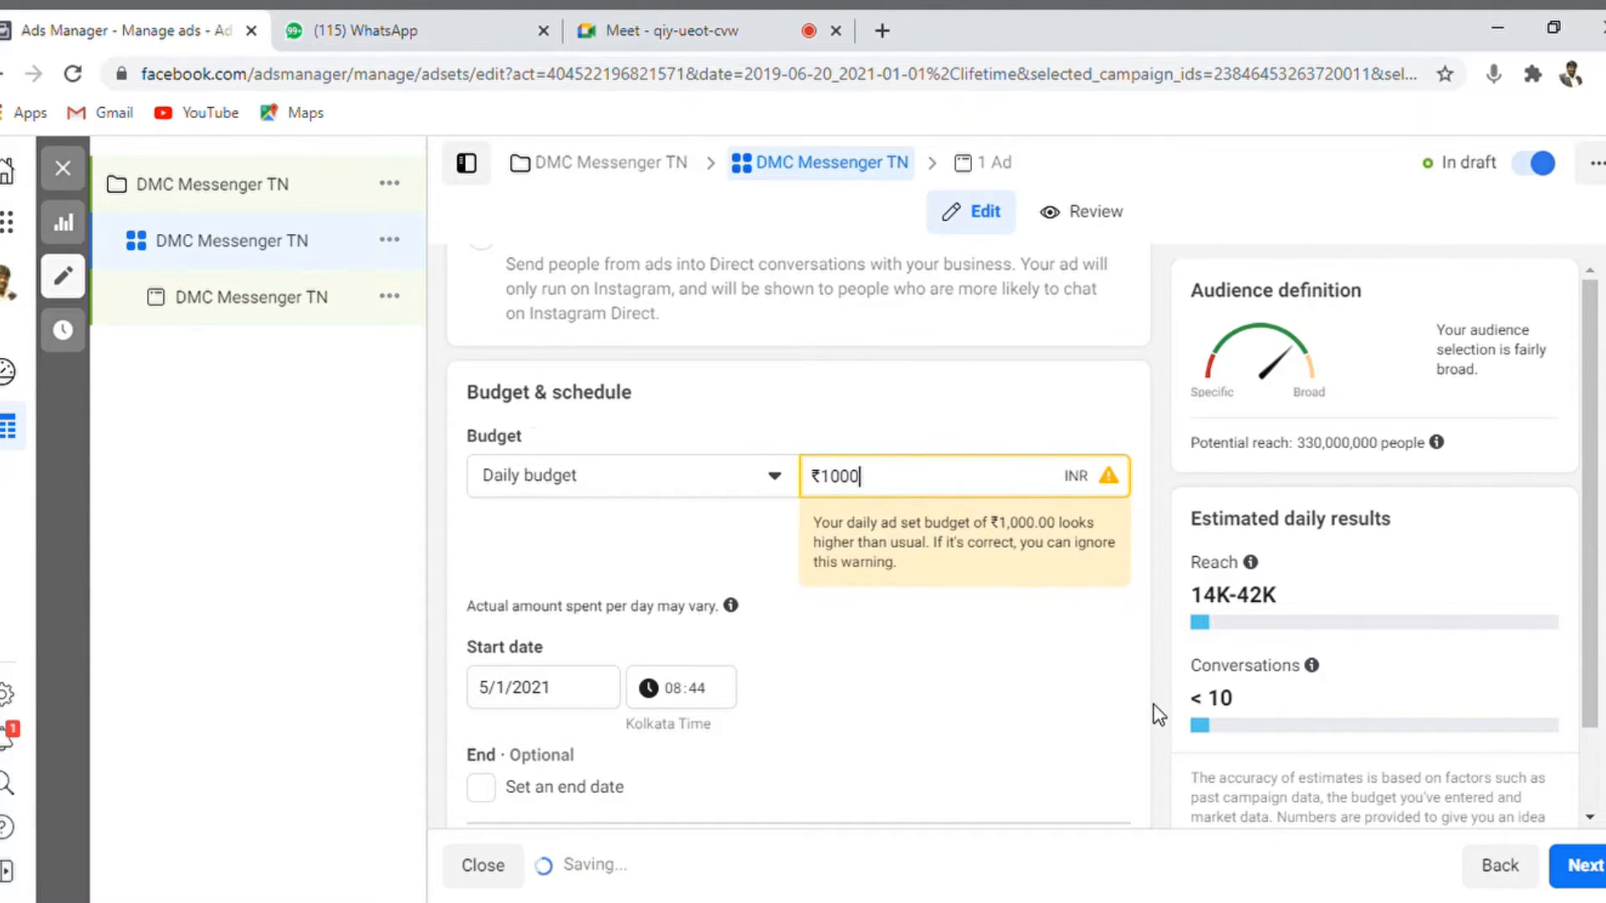
Set the ad set's daily budget to ₹1,500 and review the budget and message destination settings
double_click(867, 477)
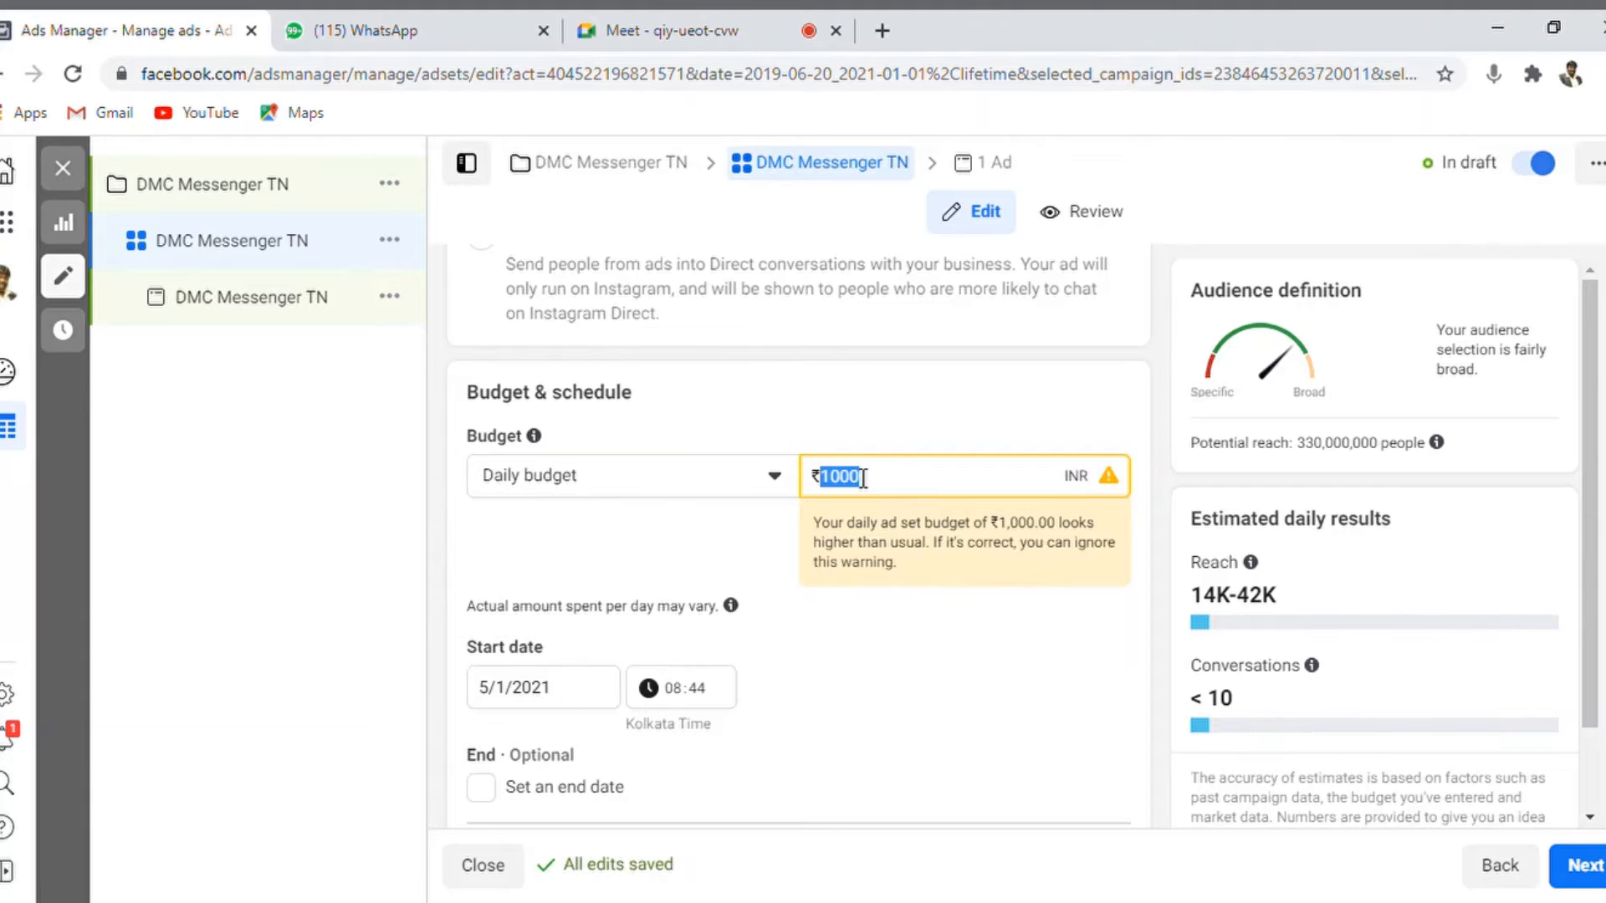
text(1500)
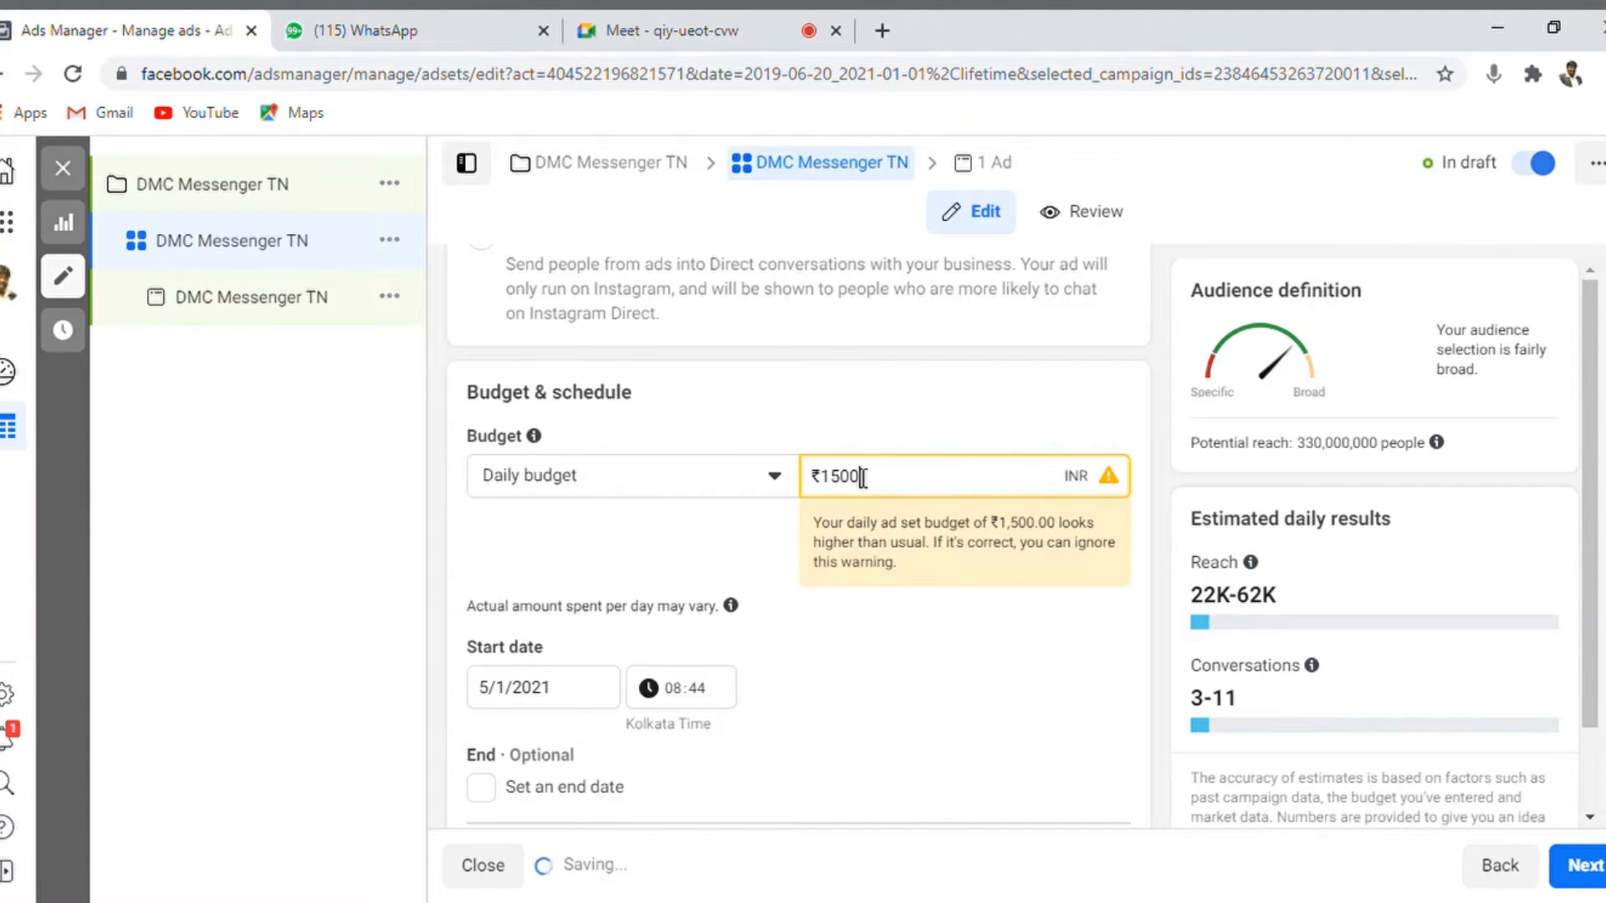
click(1135, 727)
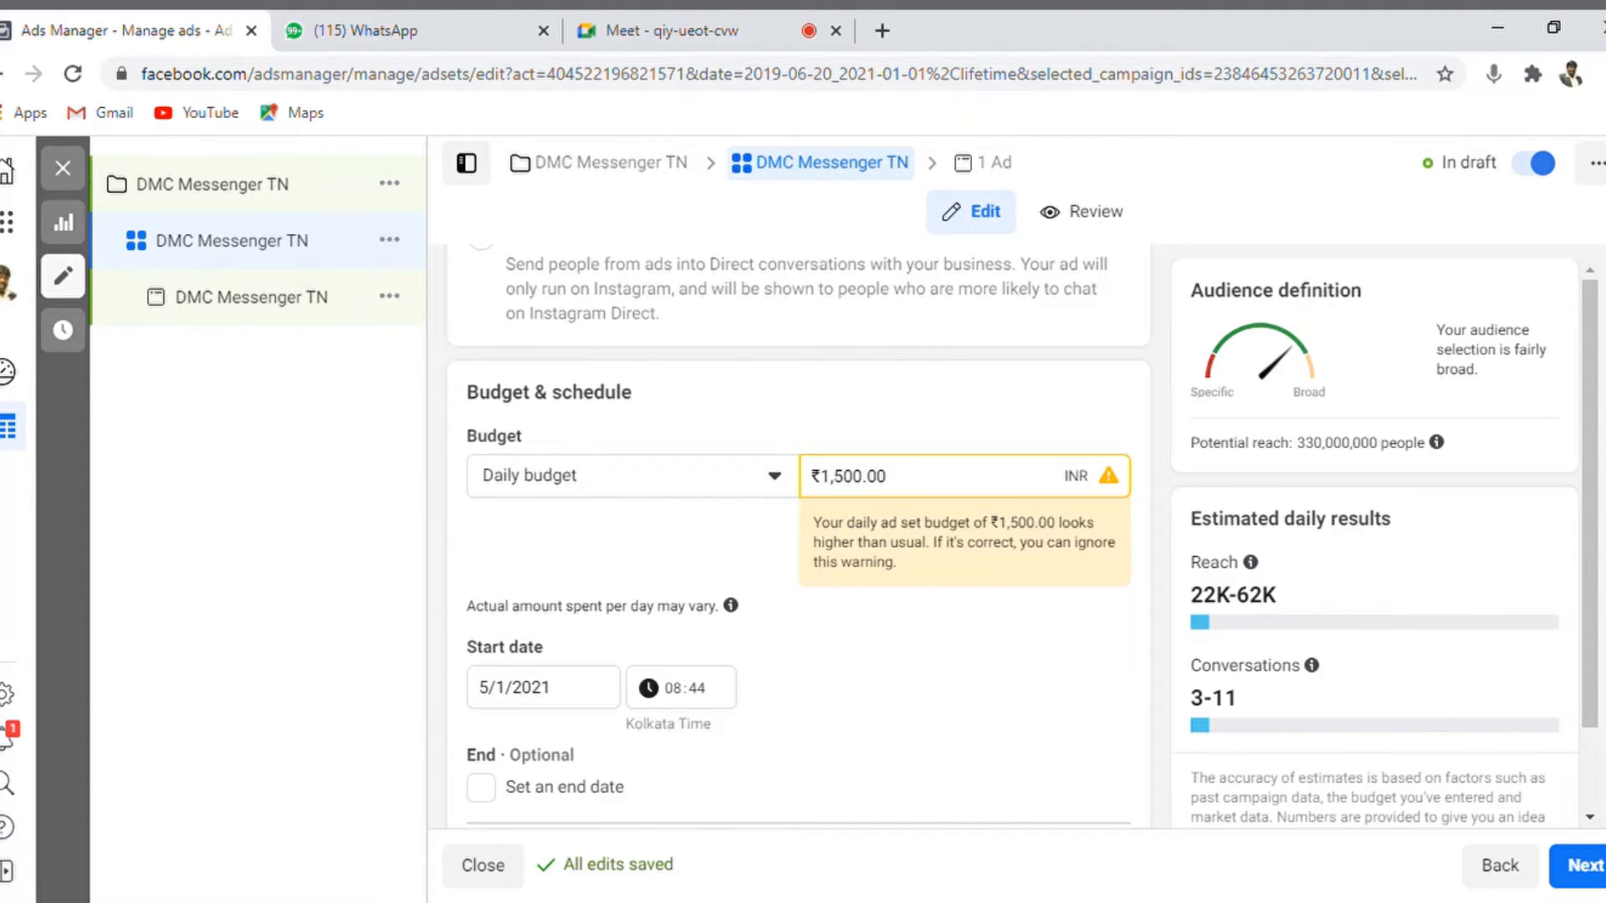
scroll(797, 538, down, 2)
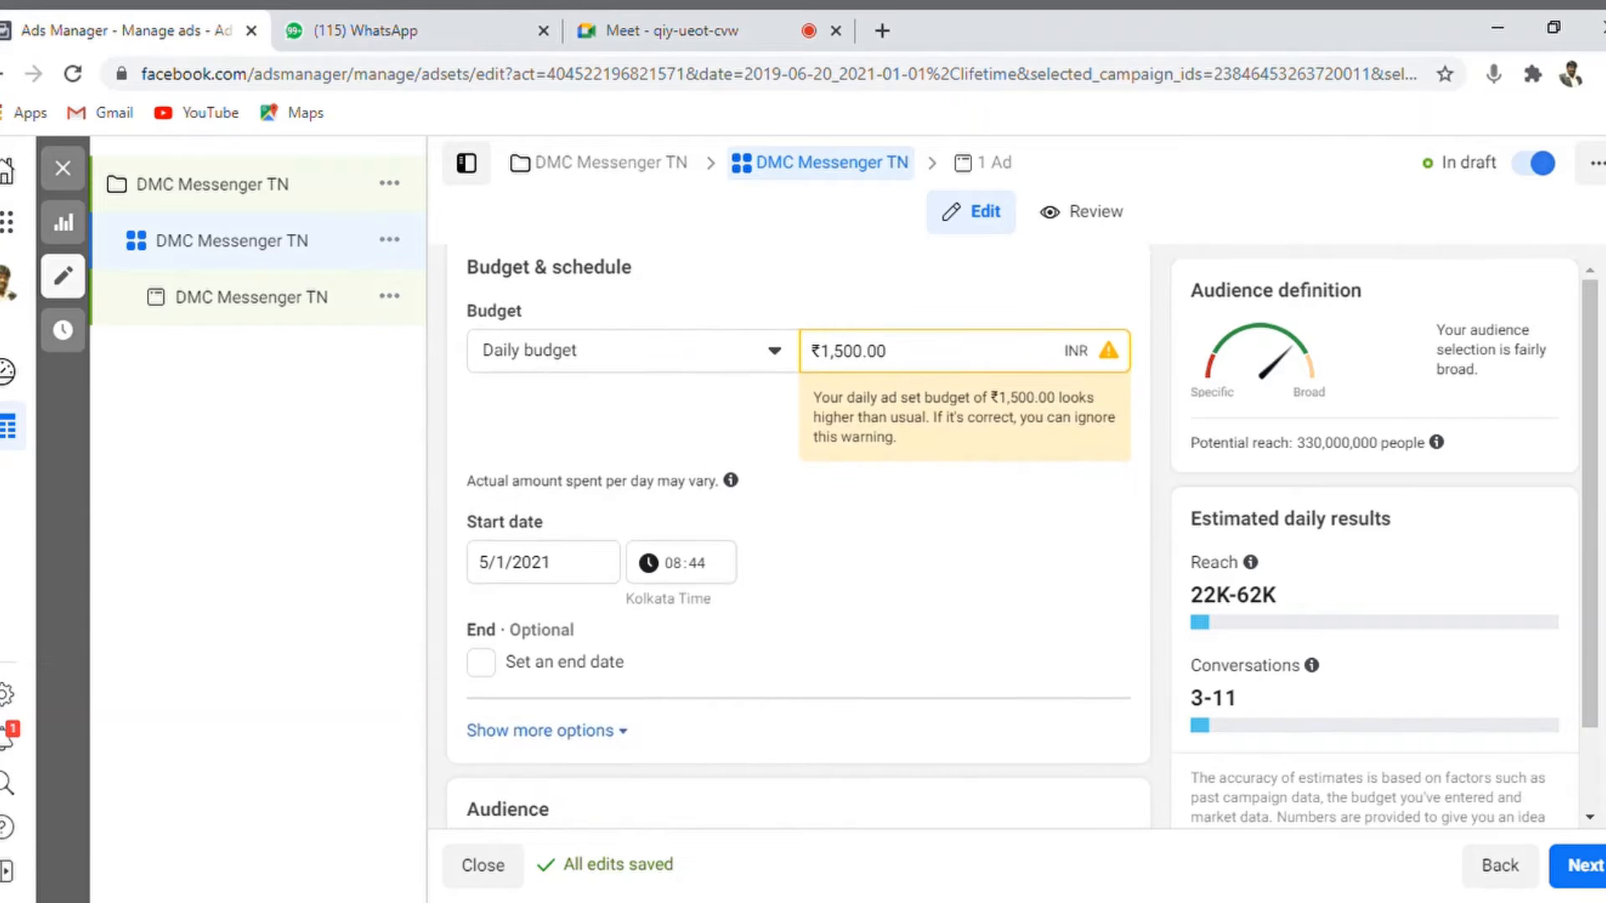
scroll(798, 530, up, 1)
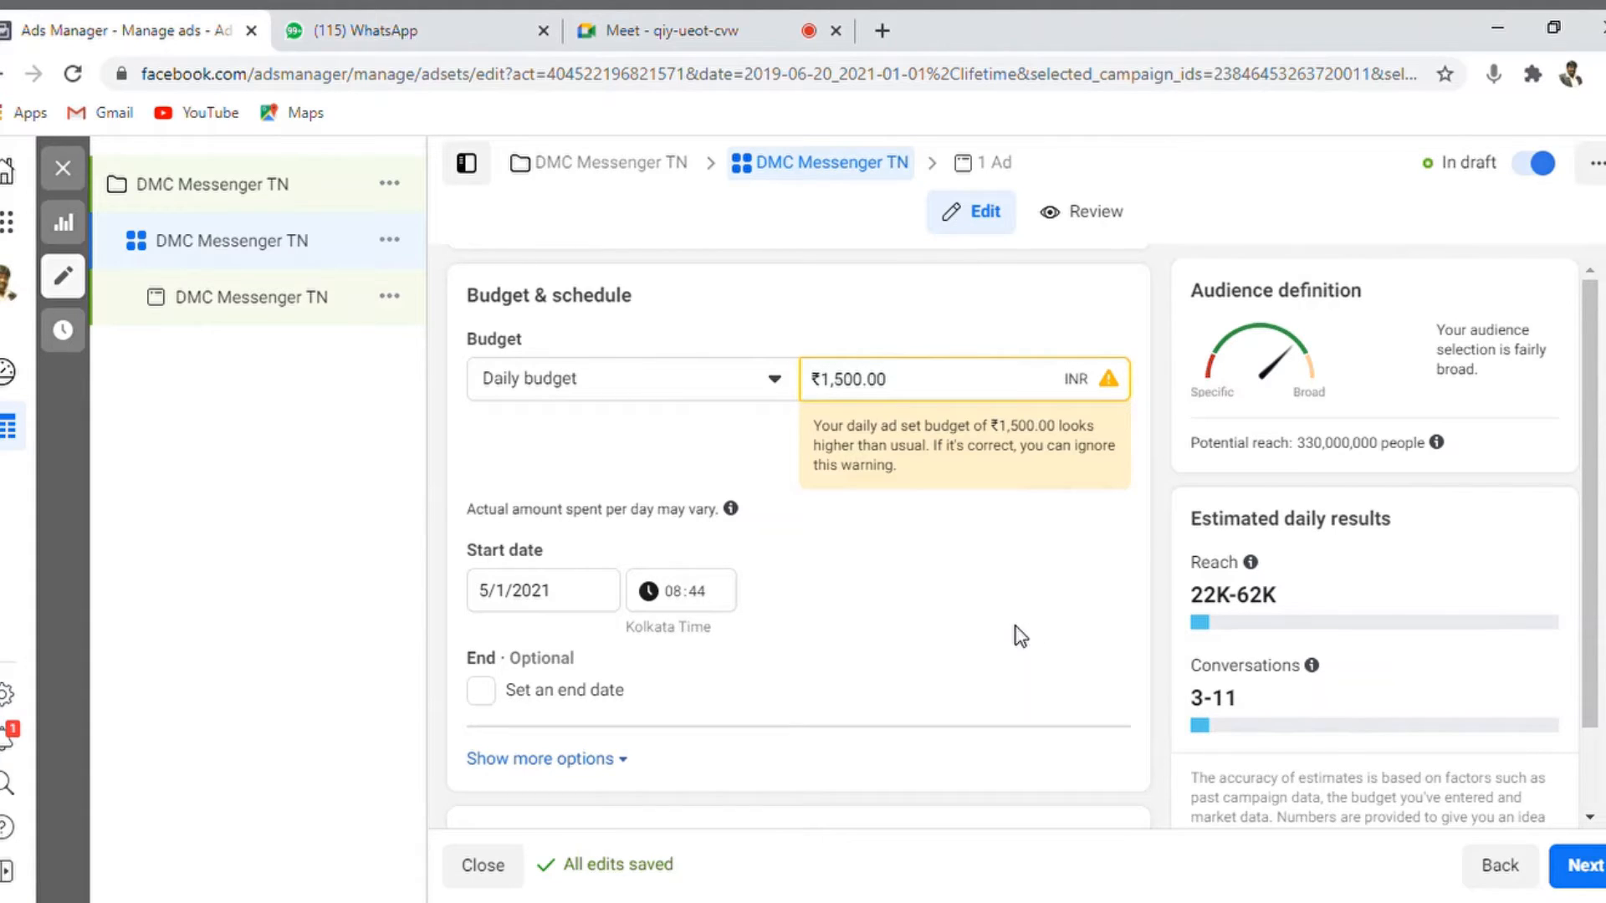
scroll(797, 530, up, 4)
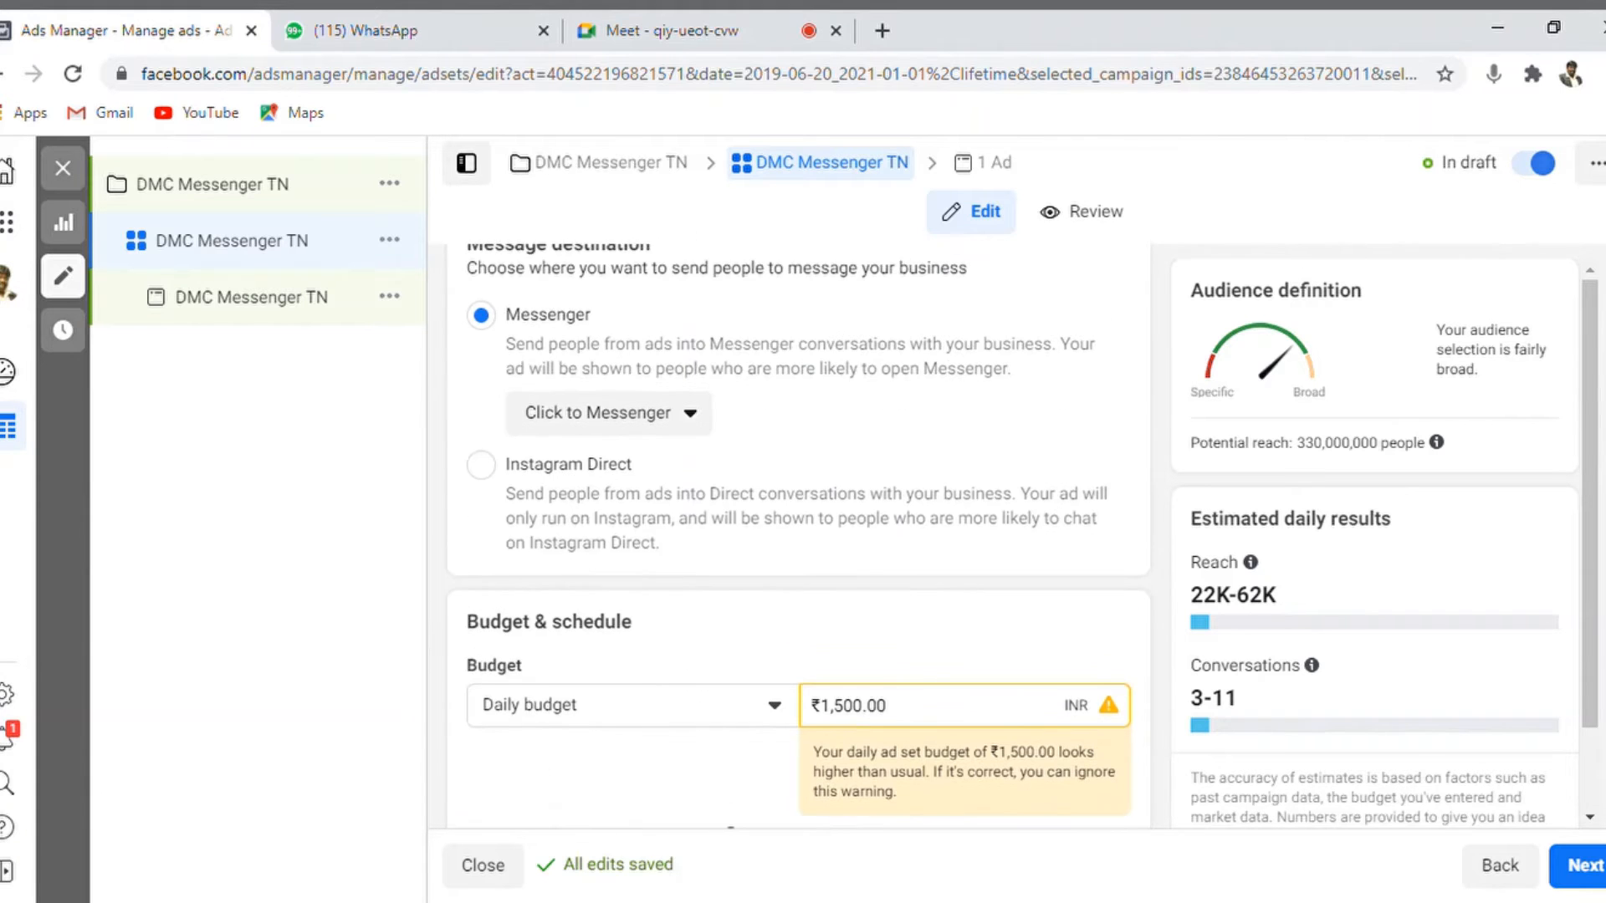
scroll(798, 530, down, 2)
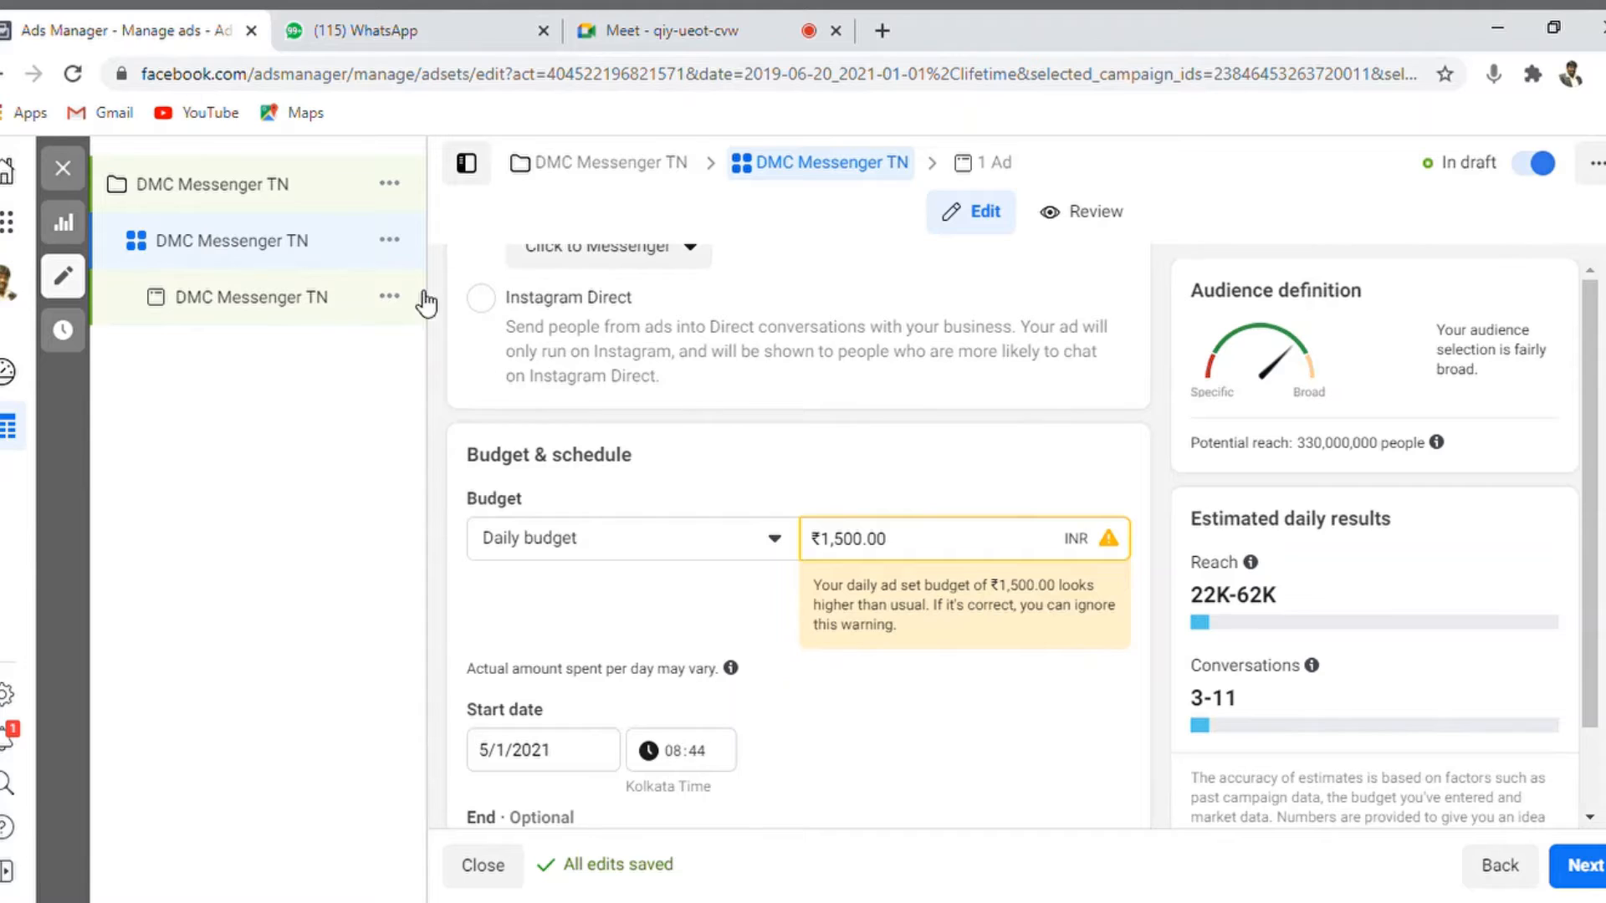
Switch the ad set's message destination to Instagram Direct and set its daily budget to ₹1,000
click(480, 303)
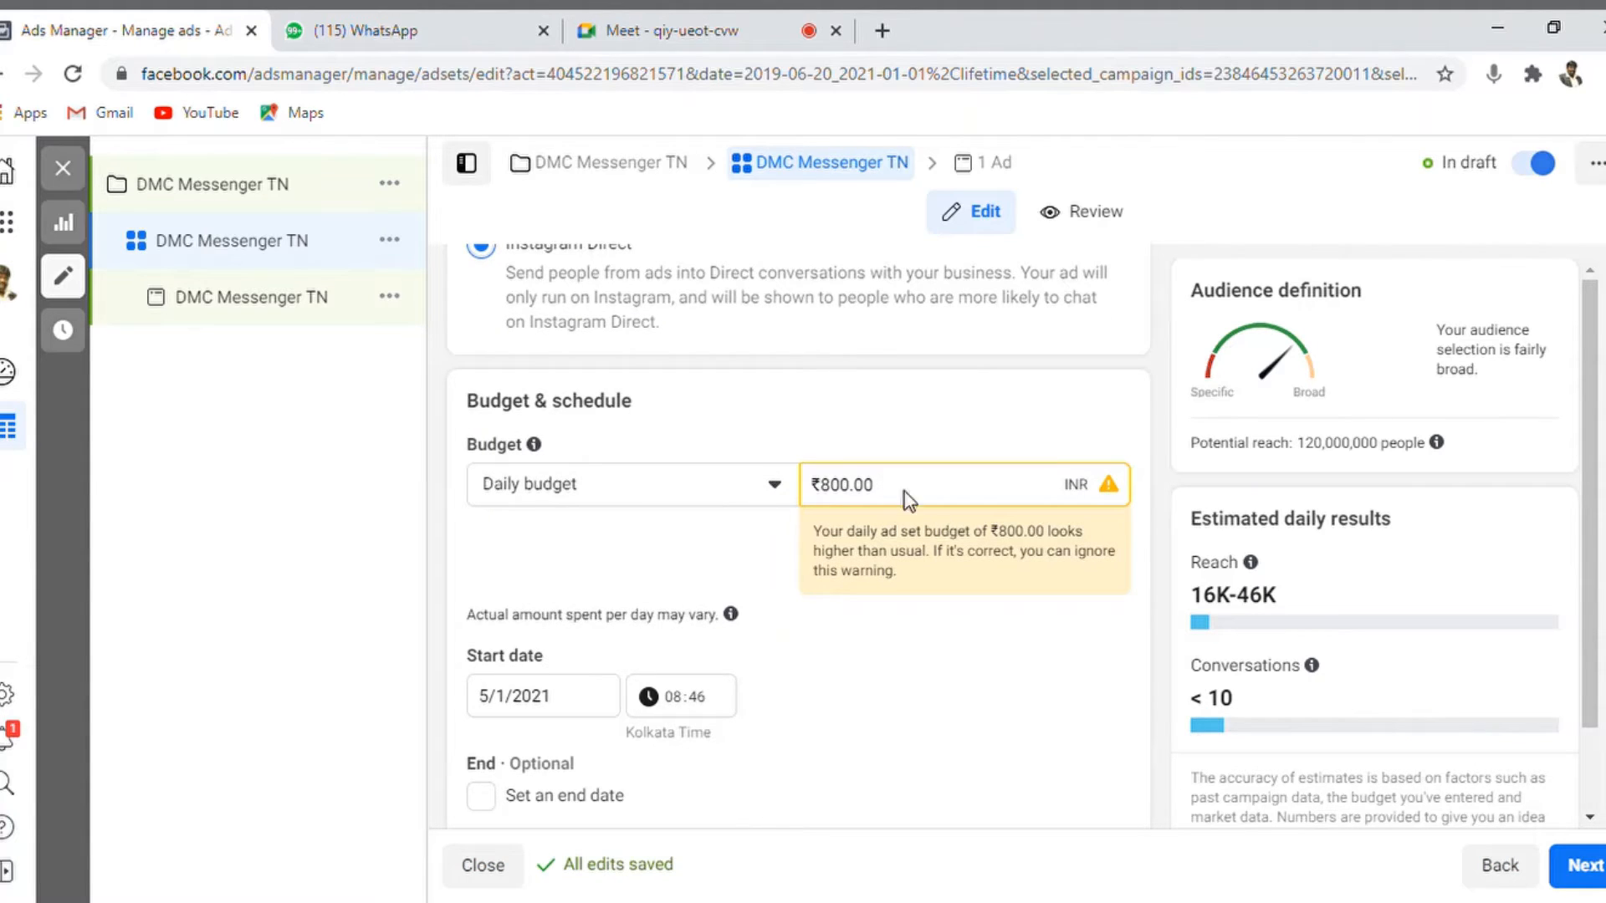
double_click(847, 493)
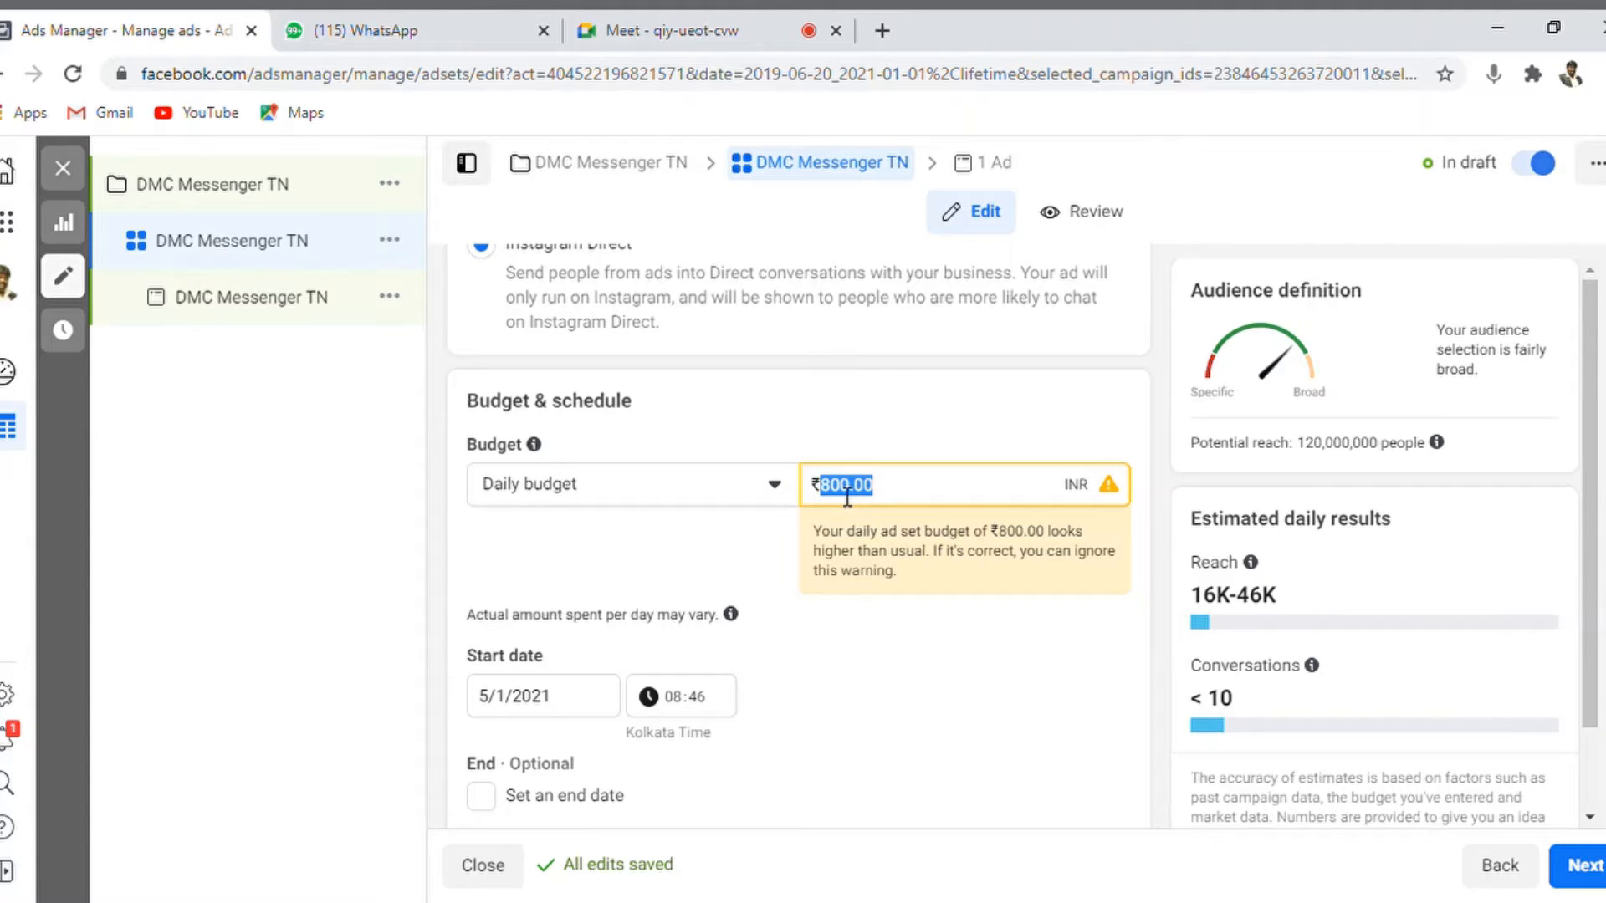
text(1000)
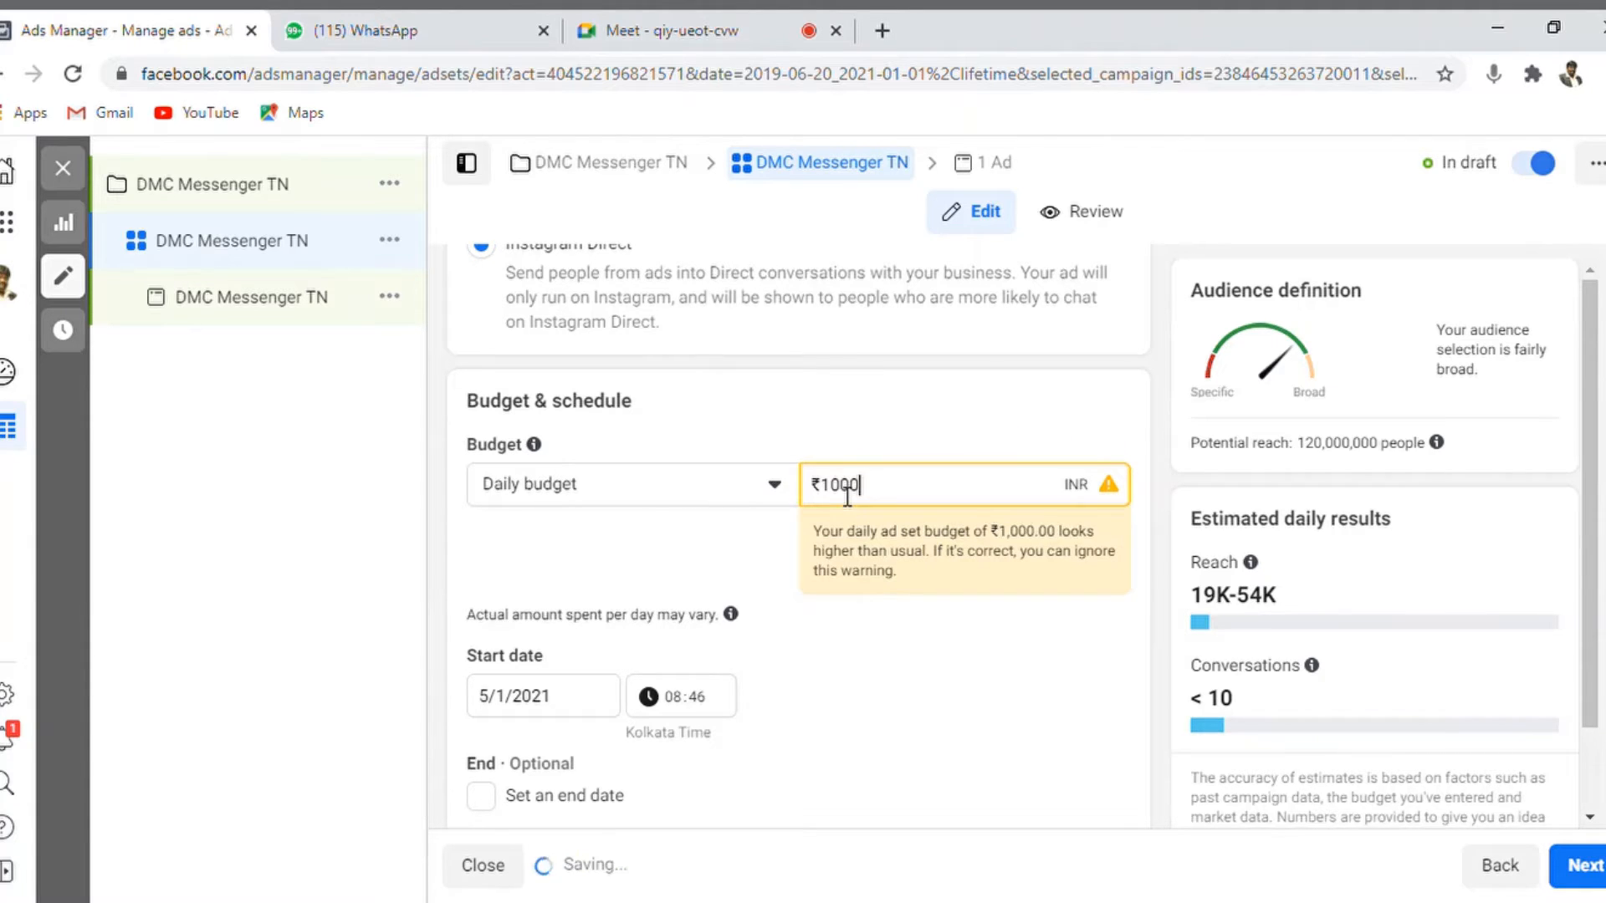
Try Instagram Direct daily budgets of ₹15,000 and ₹1,500, and clear the budget amount
double_click(847, 494)
text(15000)
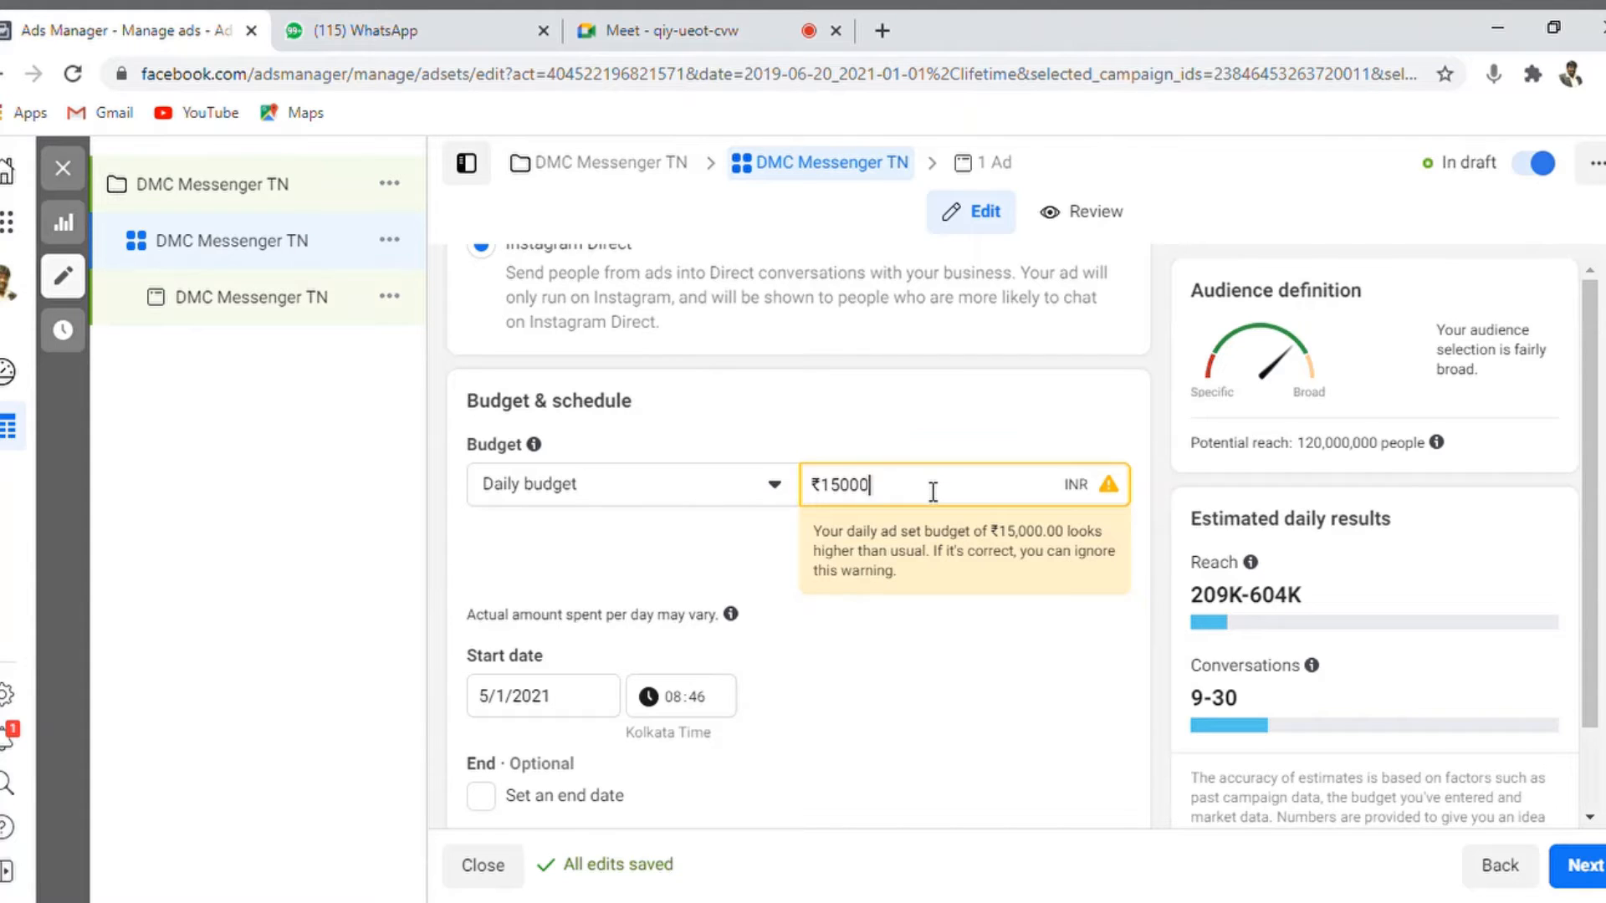
key(BackSpace)
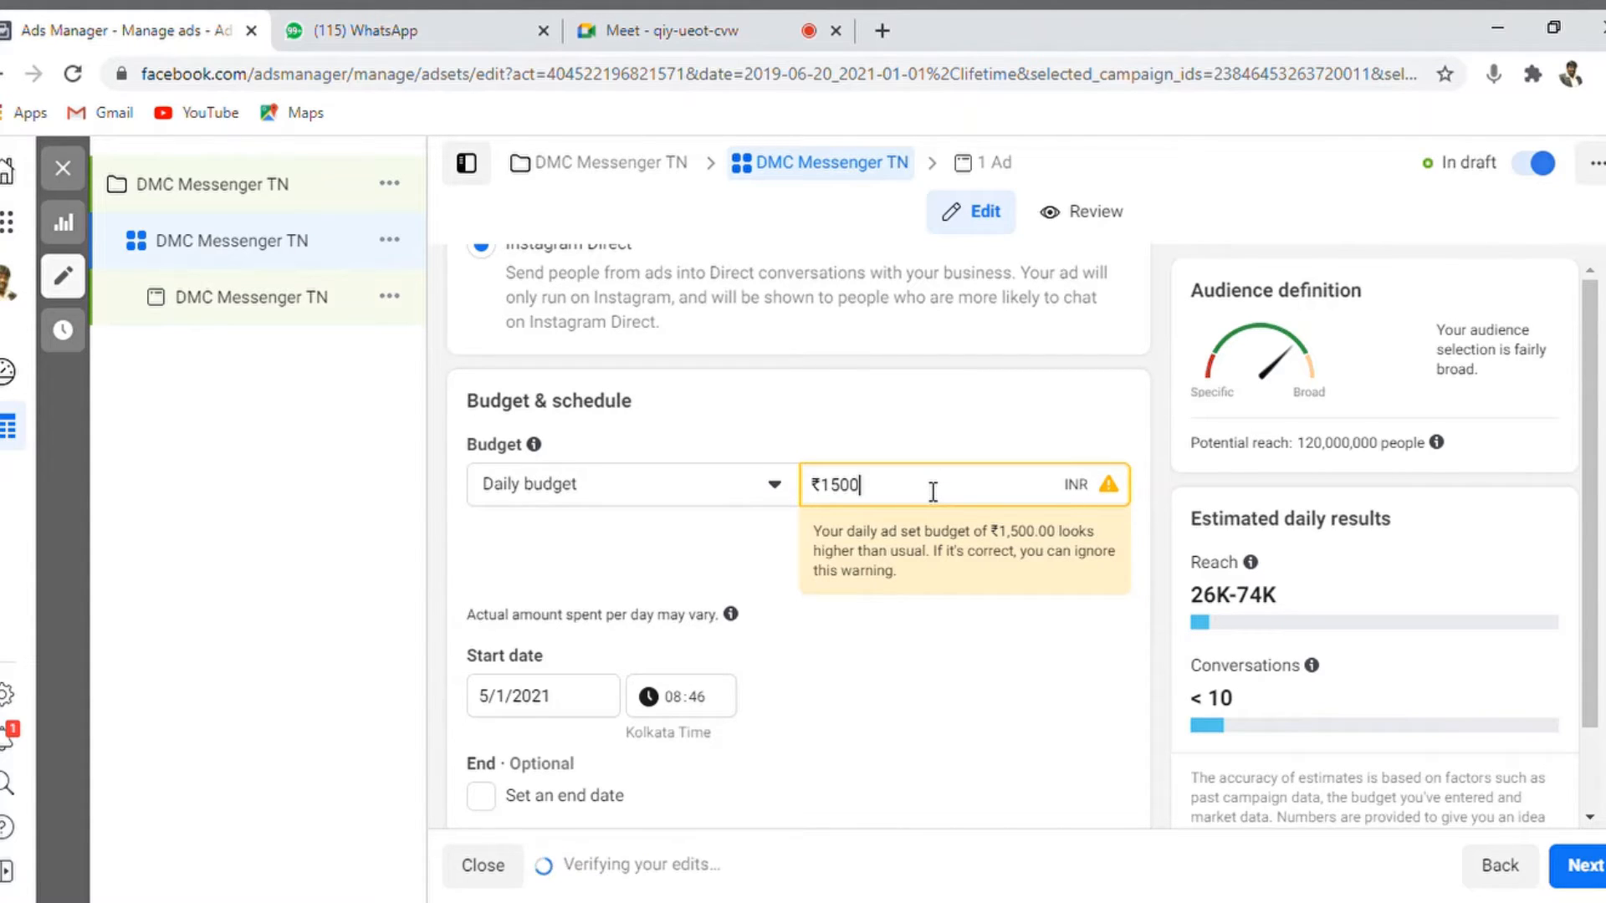
key(BackSpace)
key(BackSpace)
key(BackSpace)
key(BackSpace)
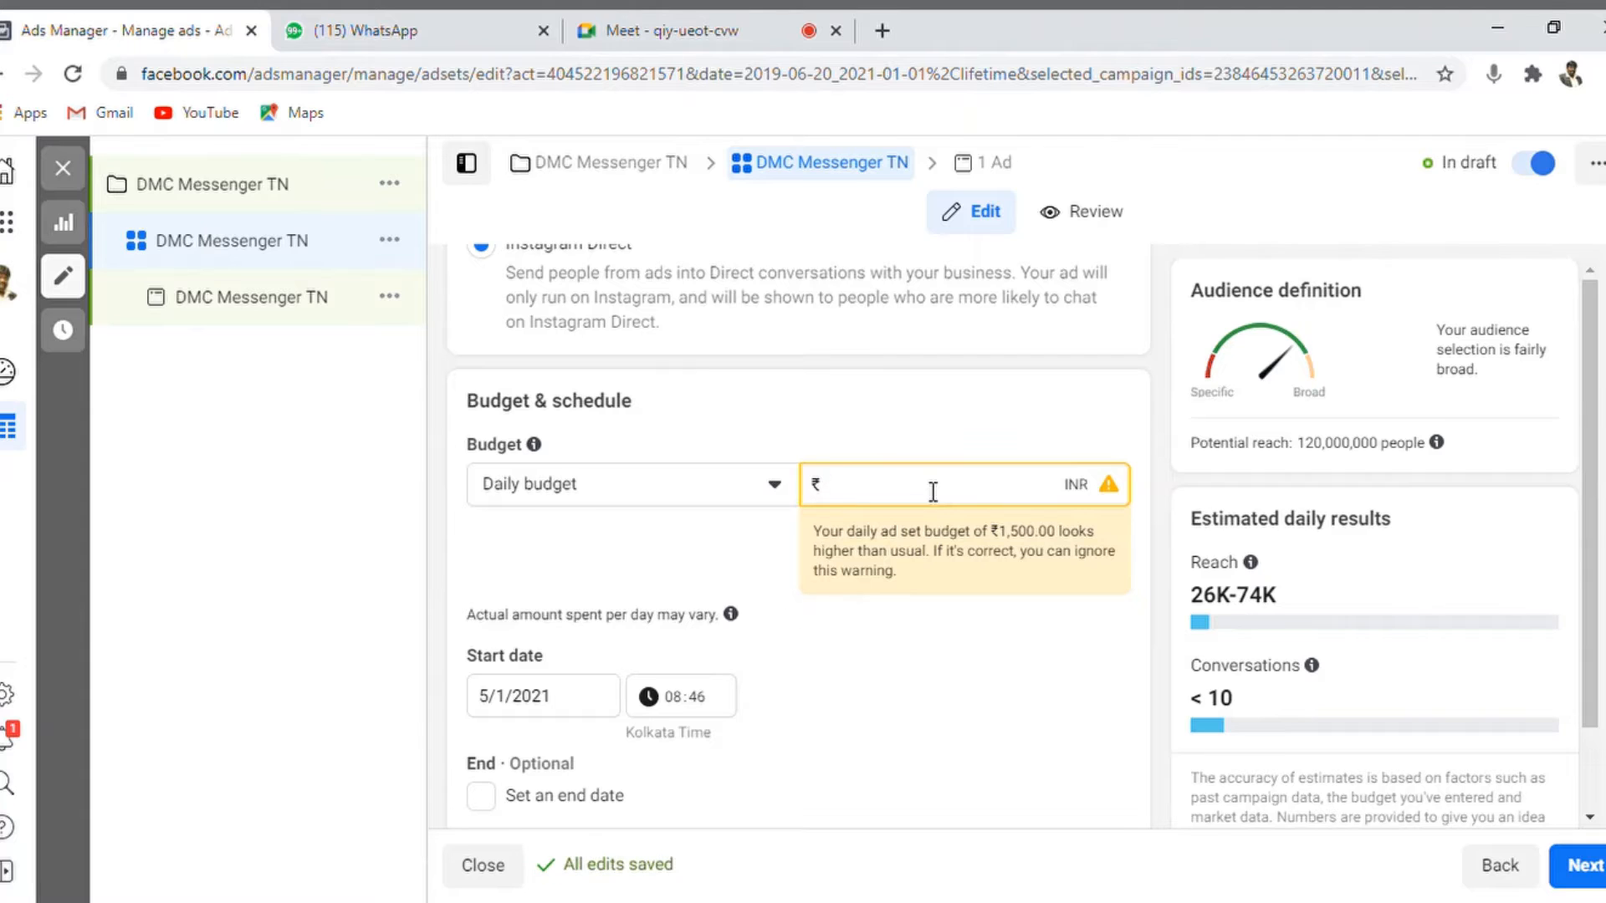
Switch the message destination back to Messenger and try a daily budget of ₹2,000
scroll(960, 530, up, 2)
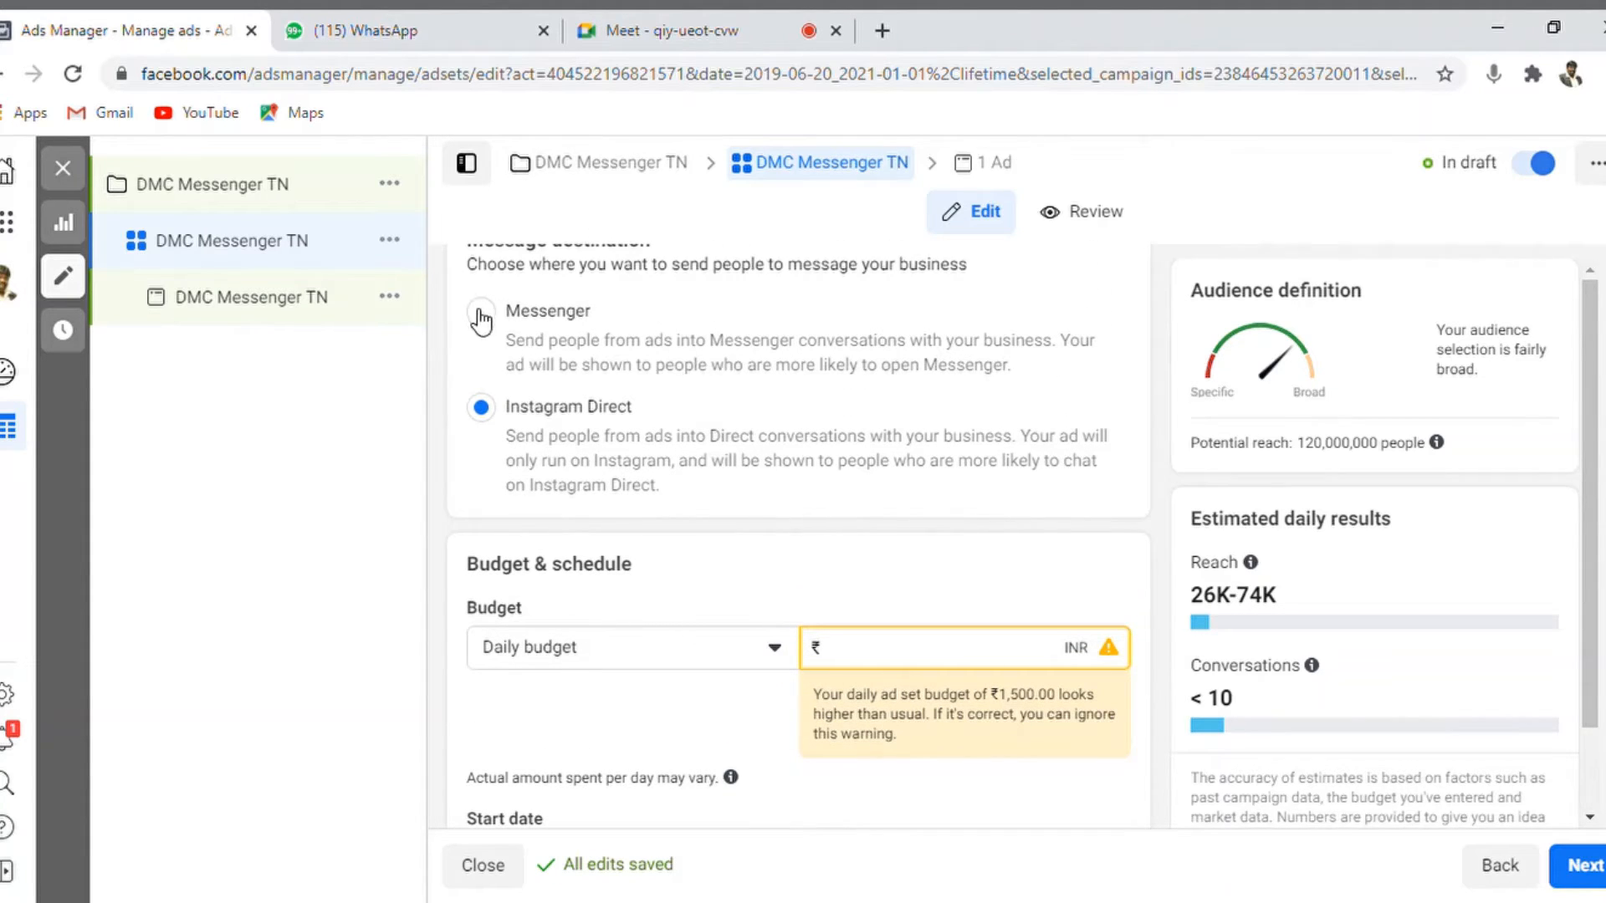
click(481, 312)
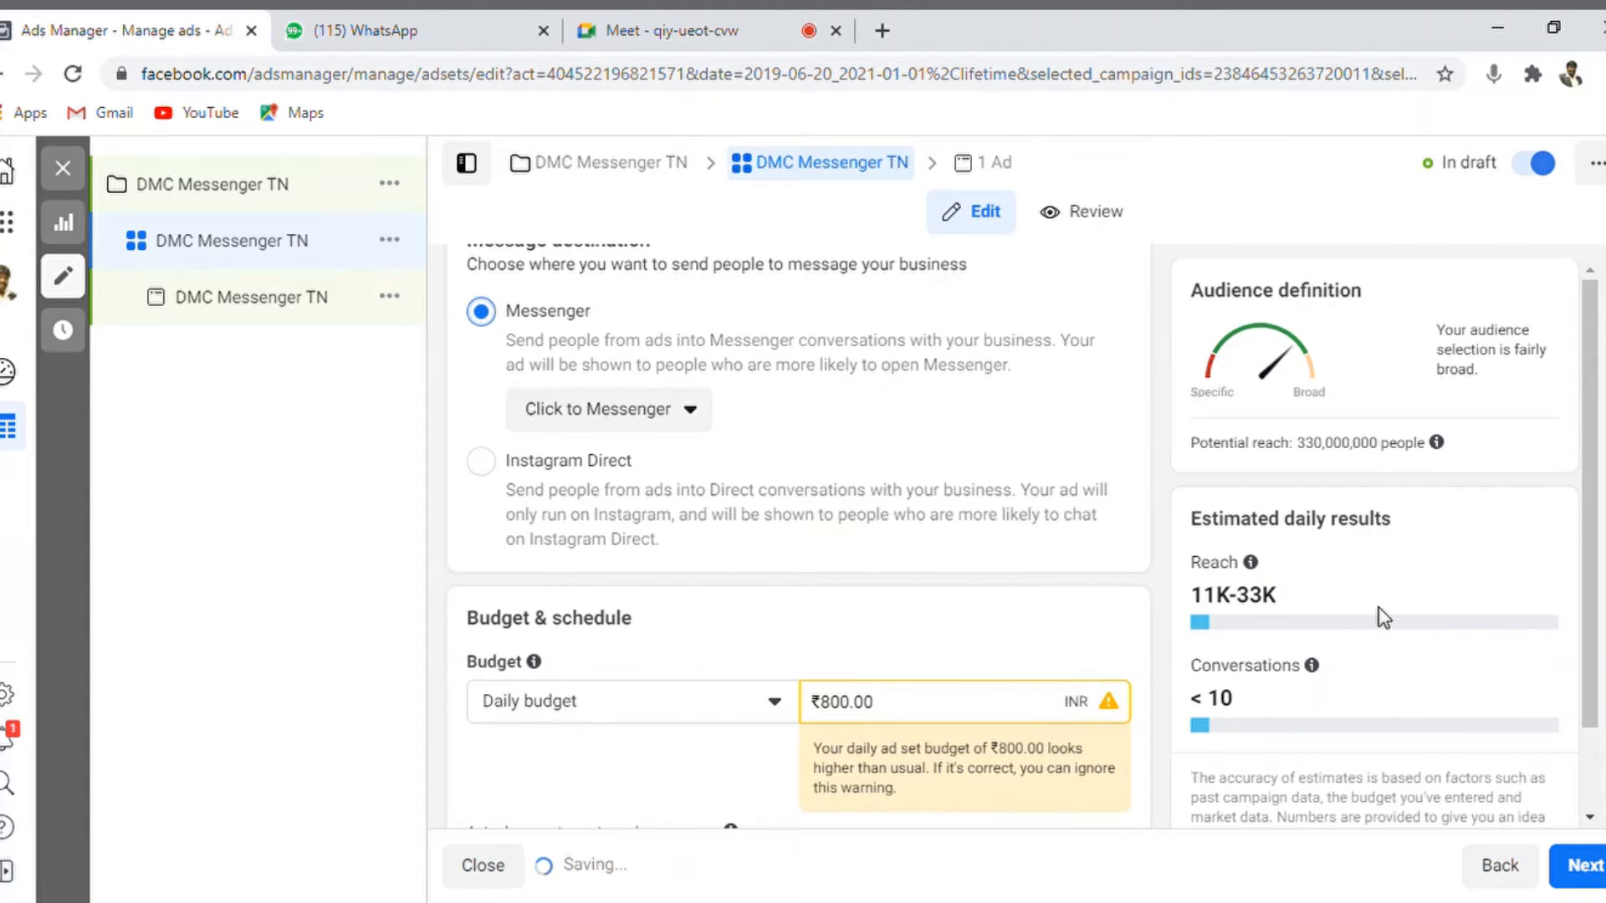
triple_click(899, 717)
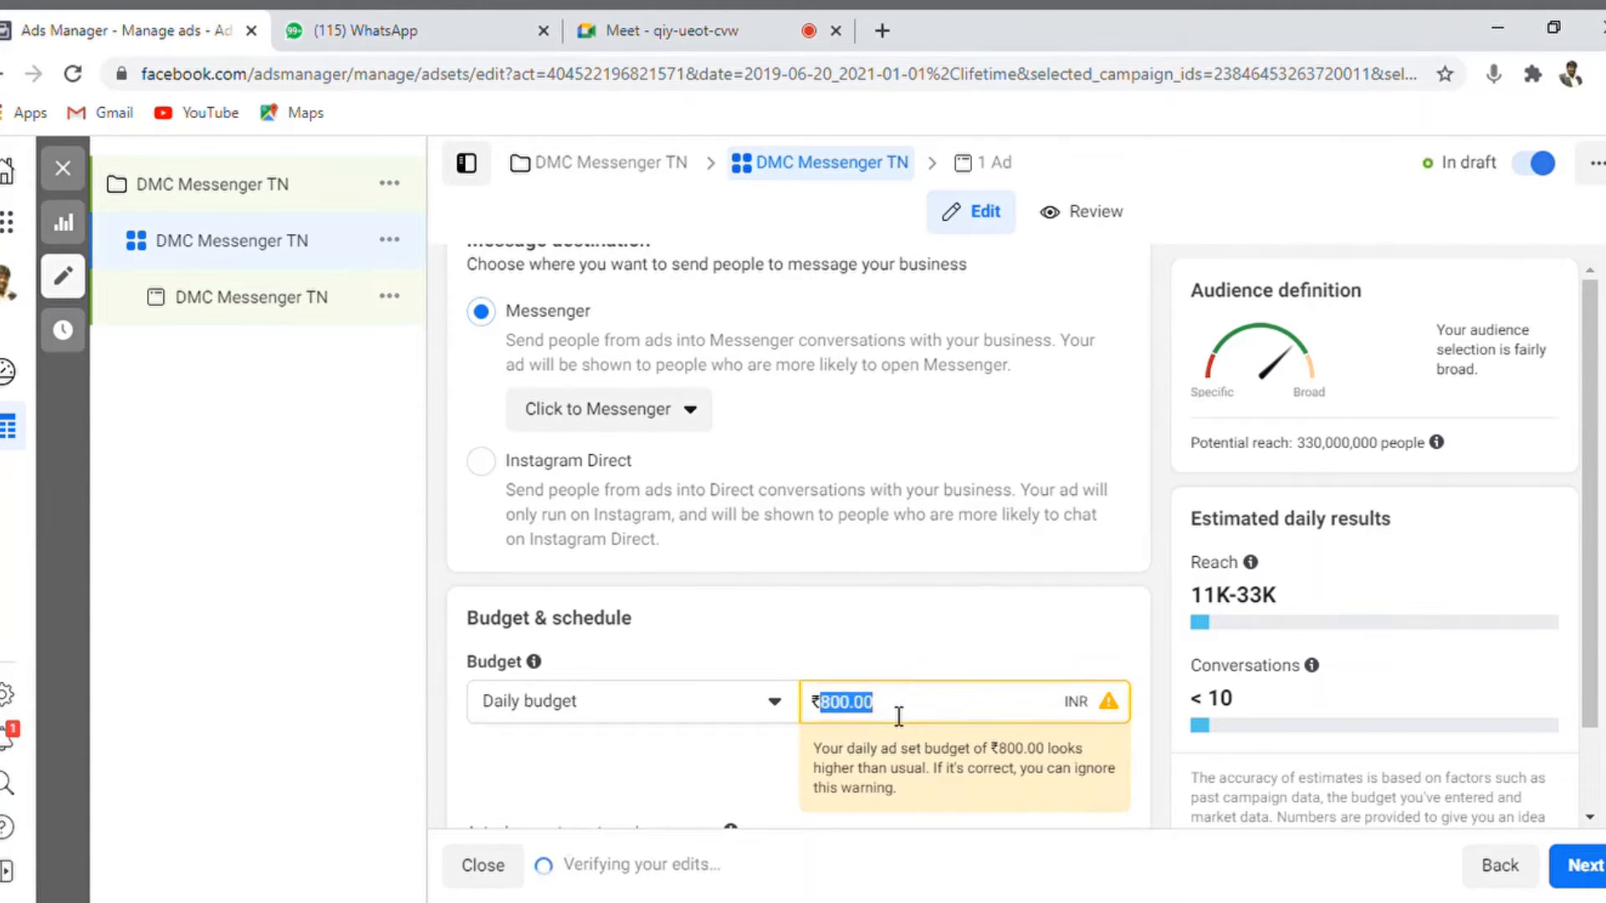
text(2,00)
text(0)
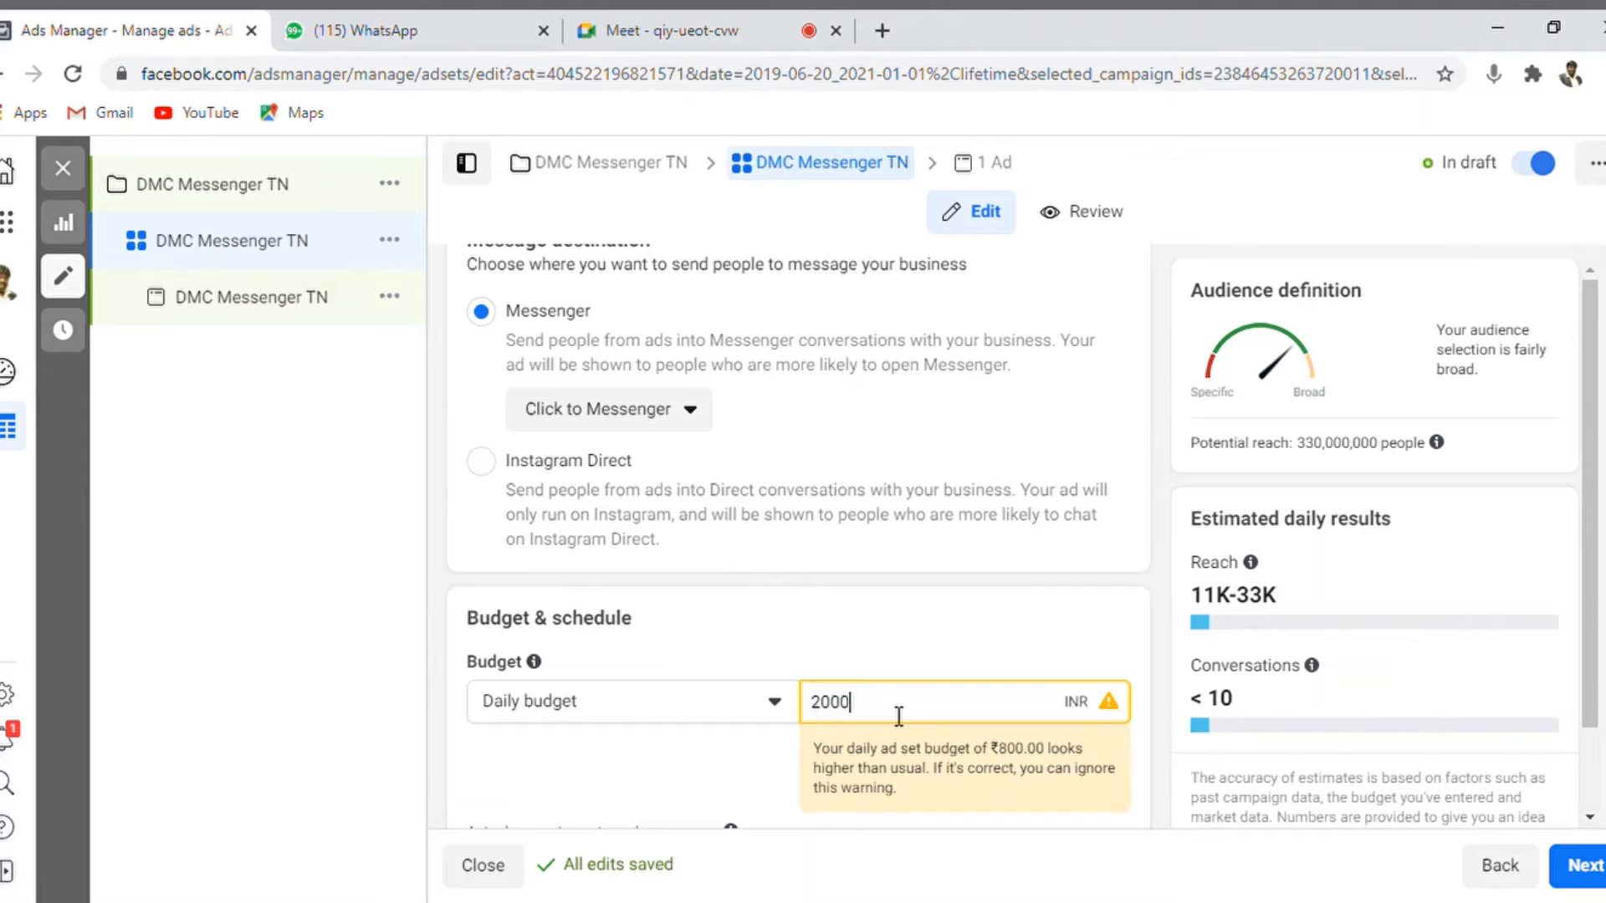
click(1056, 642)
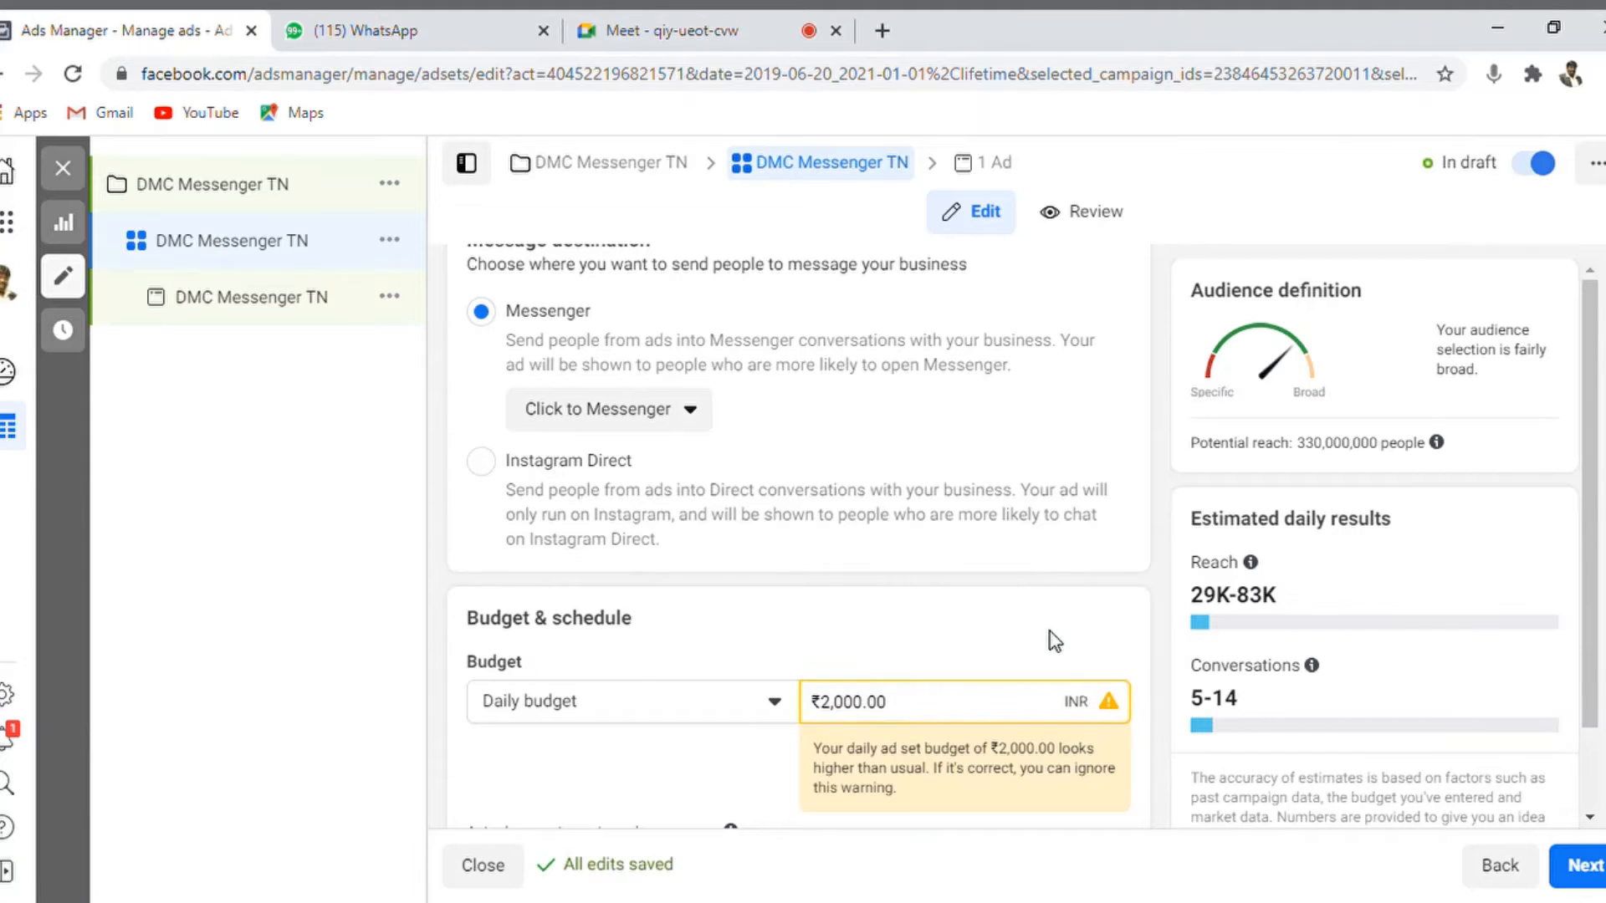
Set the Messenger ad set's daily budget to ₹1,500
triple_click(883, 713)
text(1500)
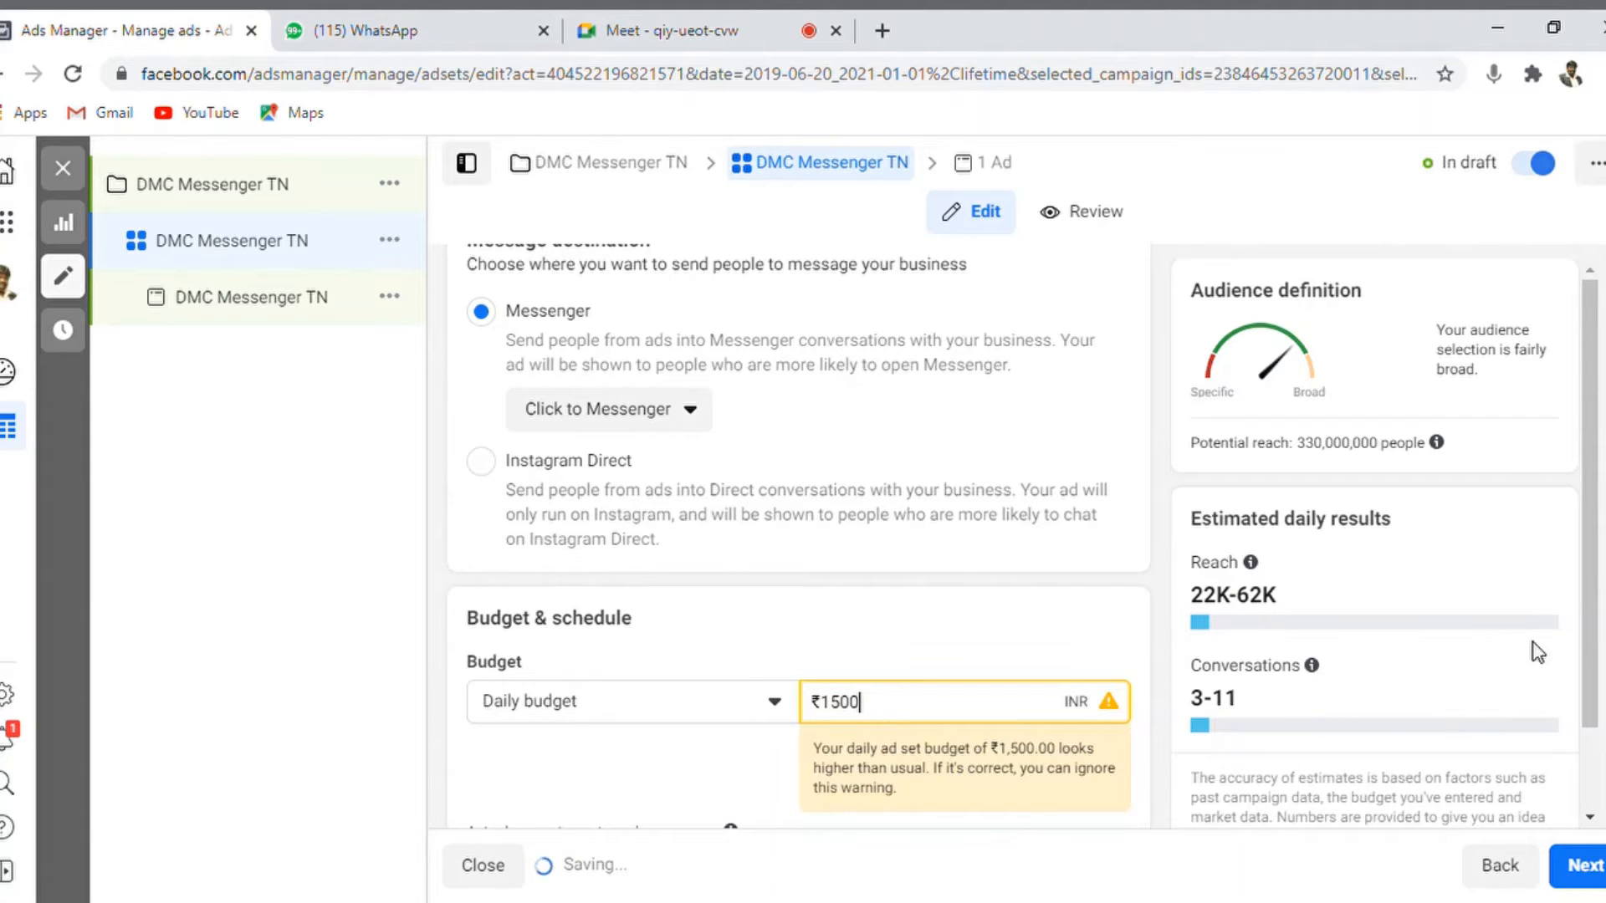
scroll(798, 558, down, 4)
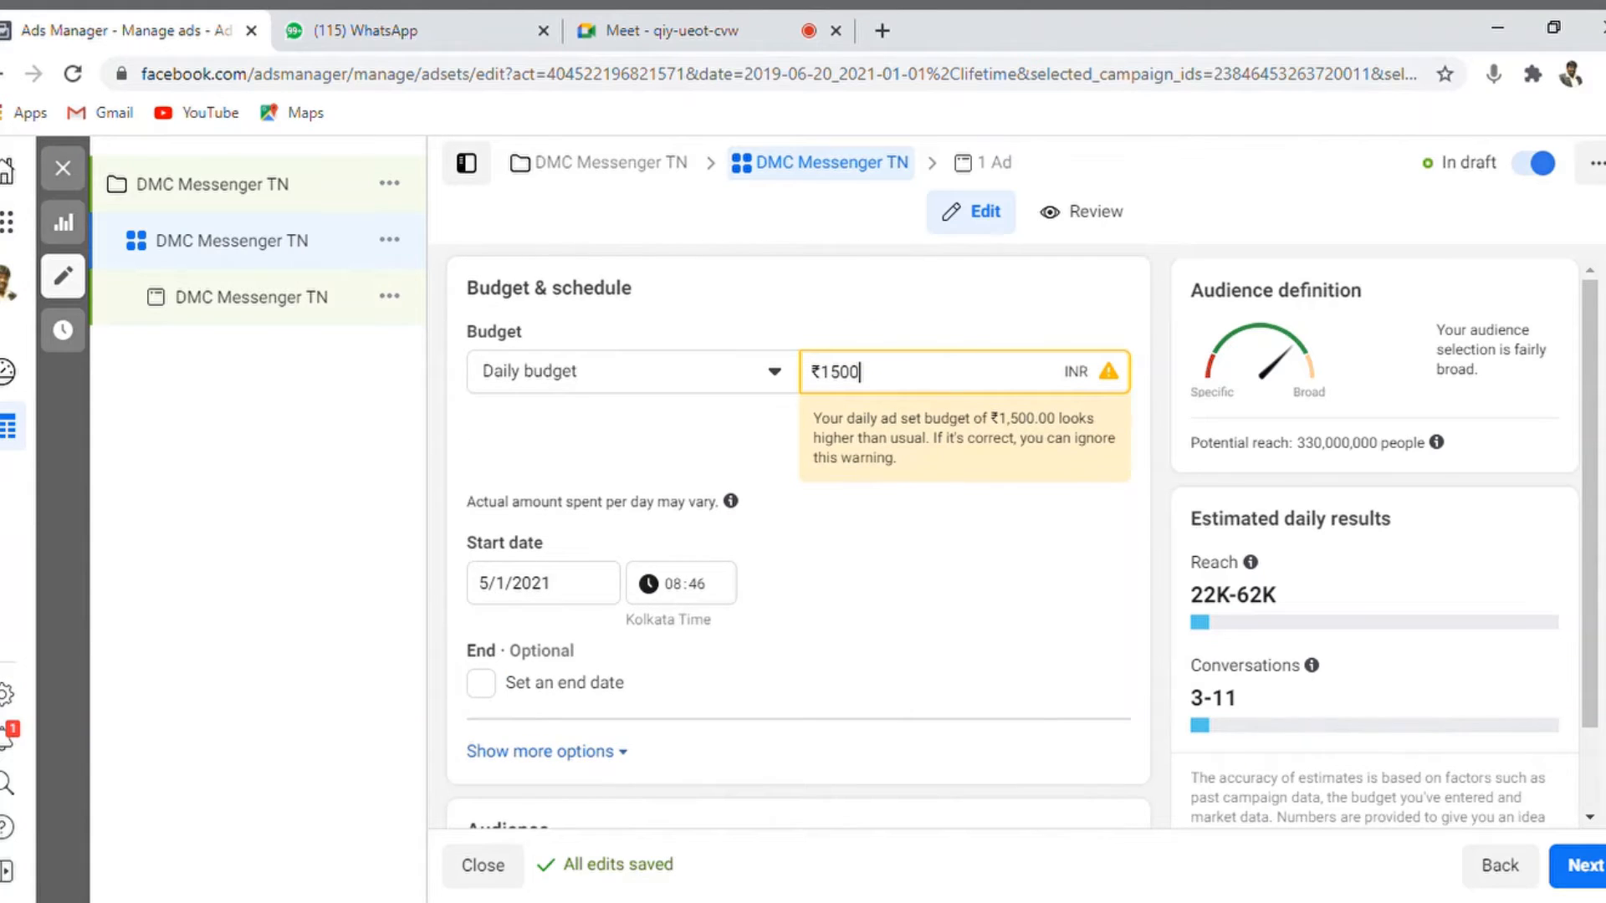
scroll(797, 537, down, 2)
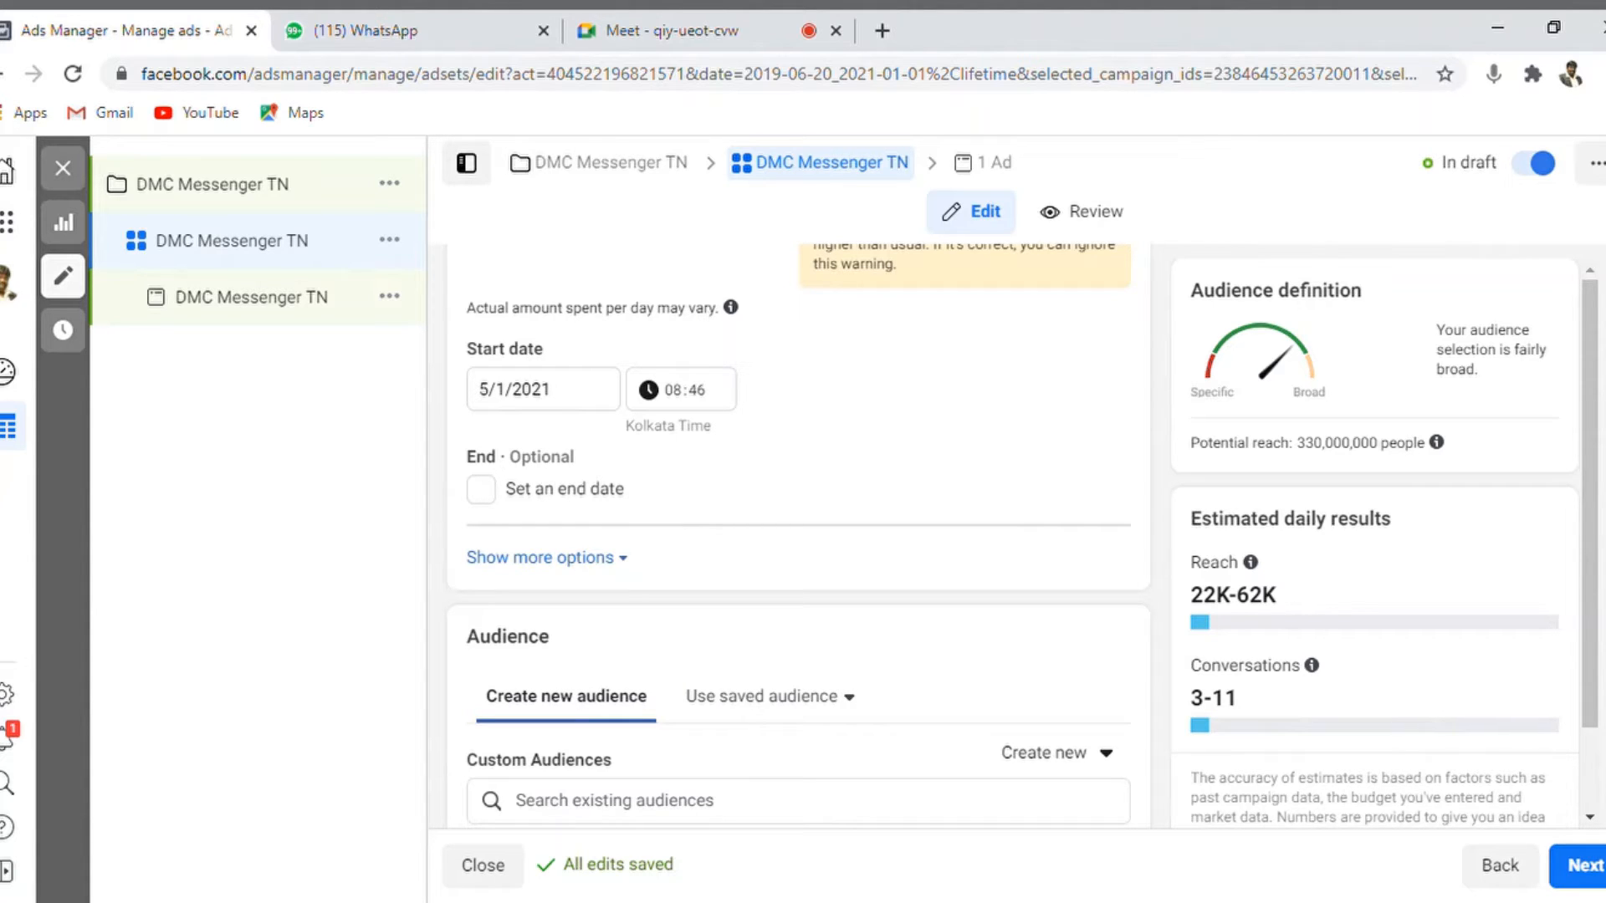
scroll(1058, 443, up, 2)
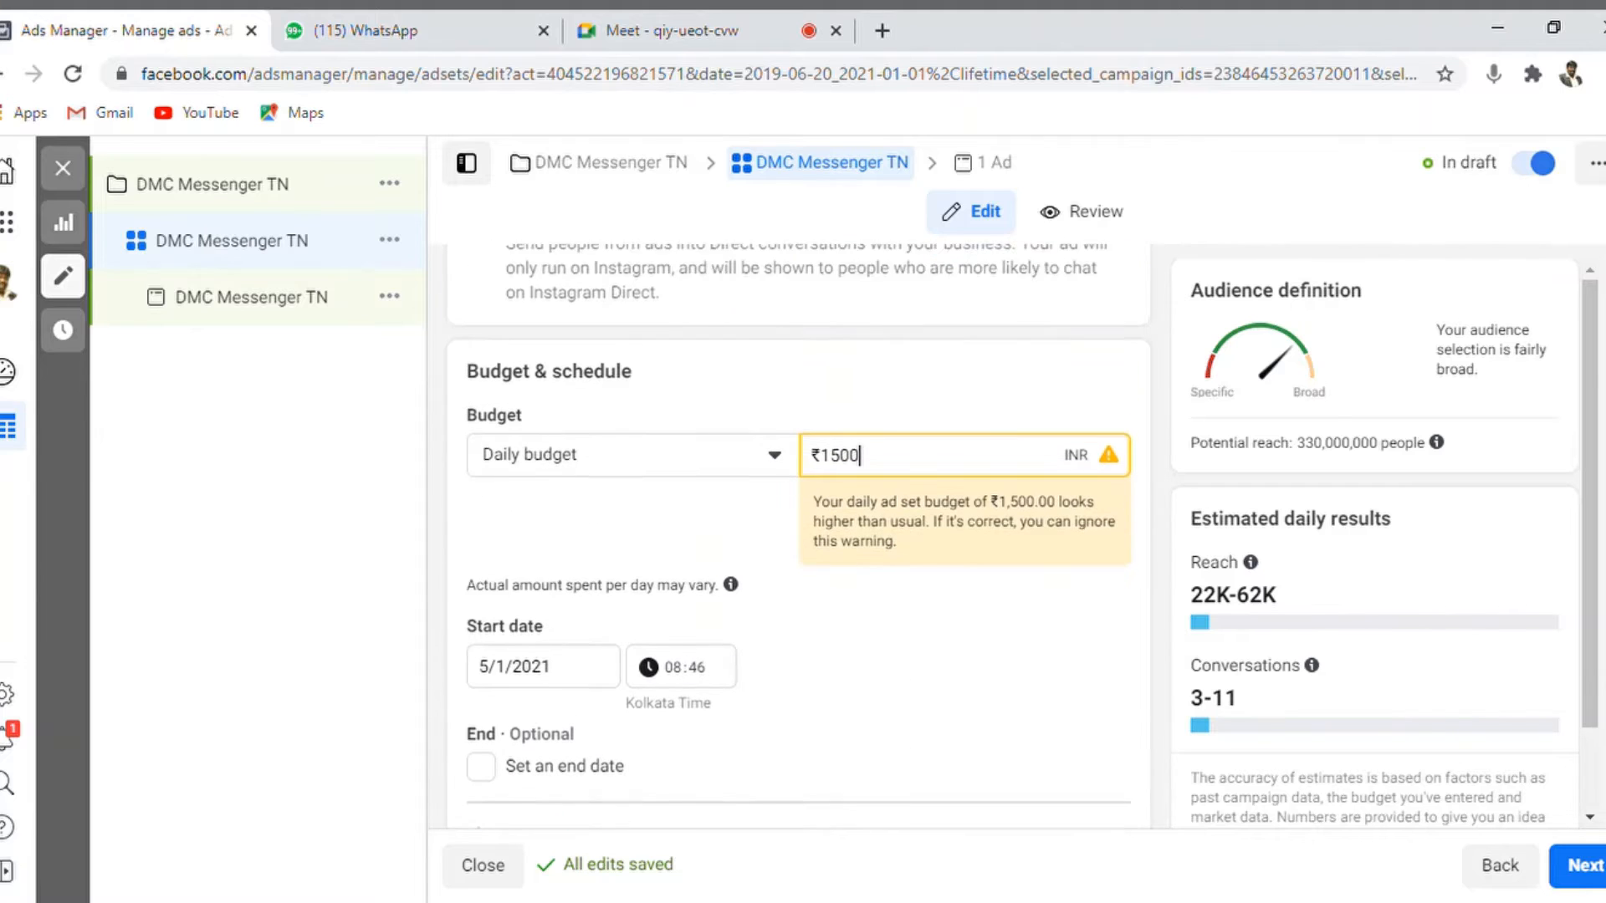
scroll(1057, 444, down, 1)
click(1023, 474)
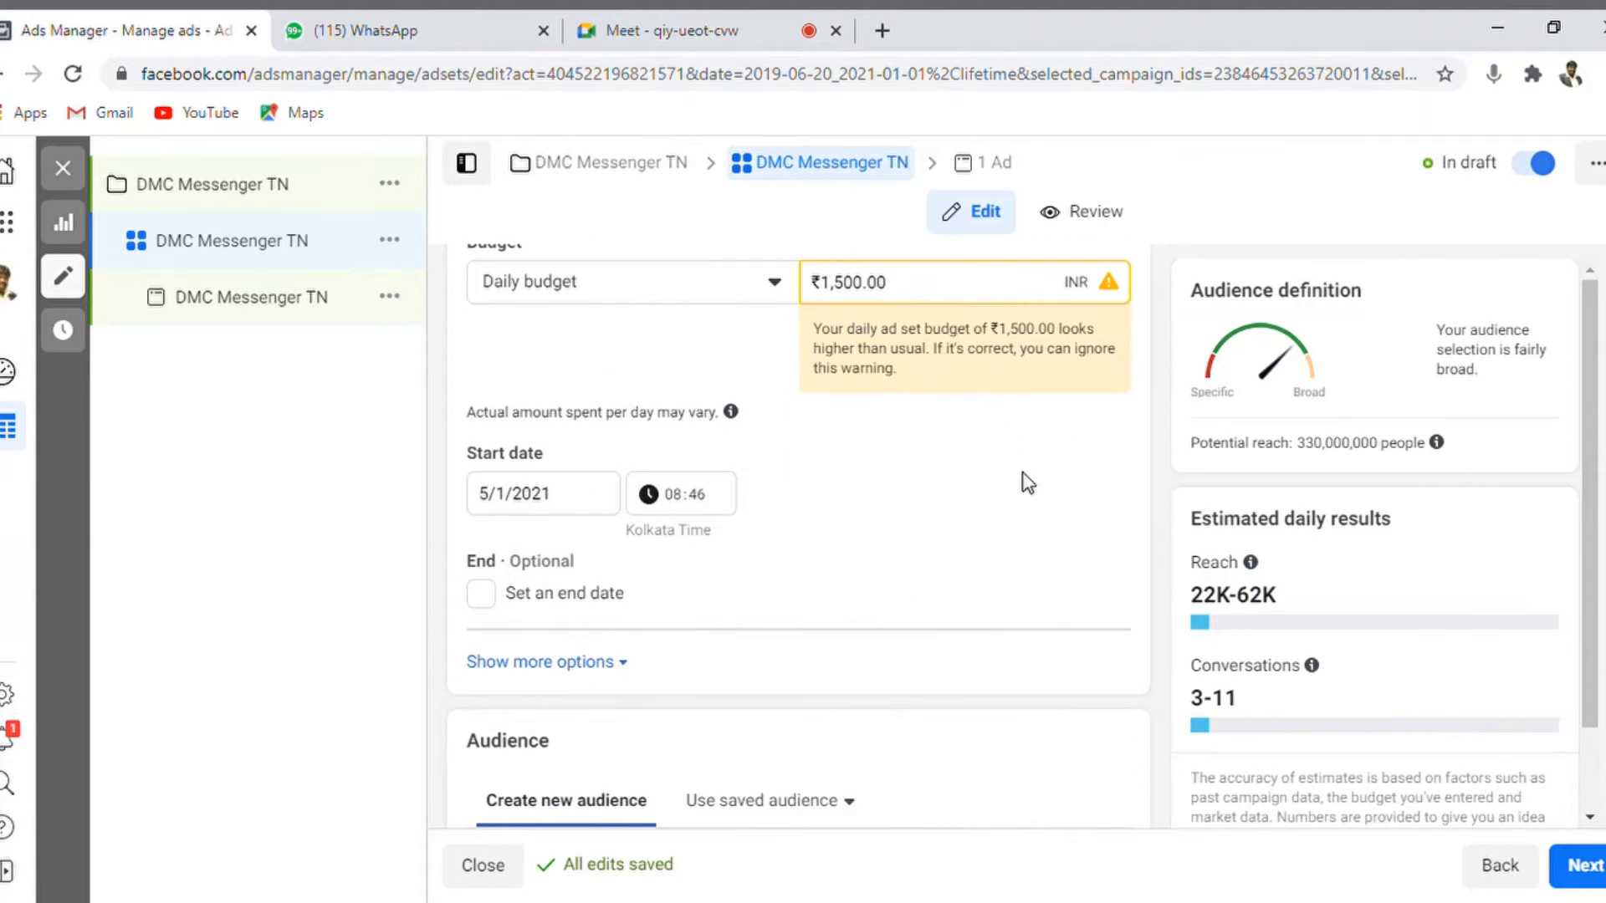
Apply the saved LM DMC expansion audience targeting Tamil Nadu, ages 18-35, to the ad set
scroll(798, 536, down, 5)
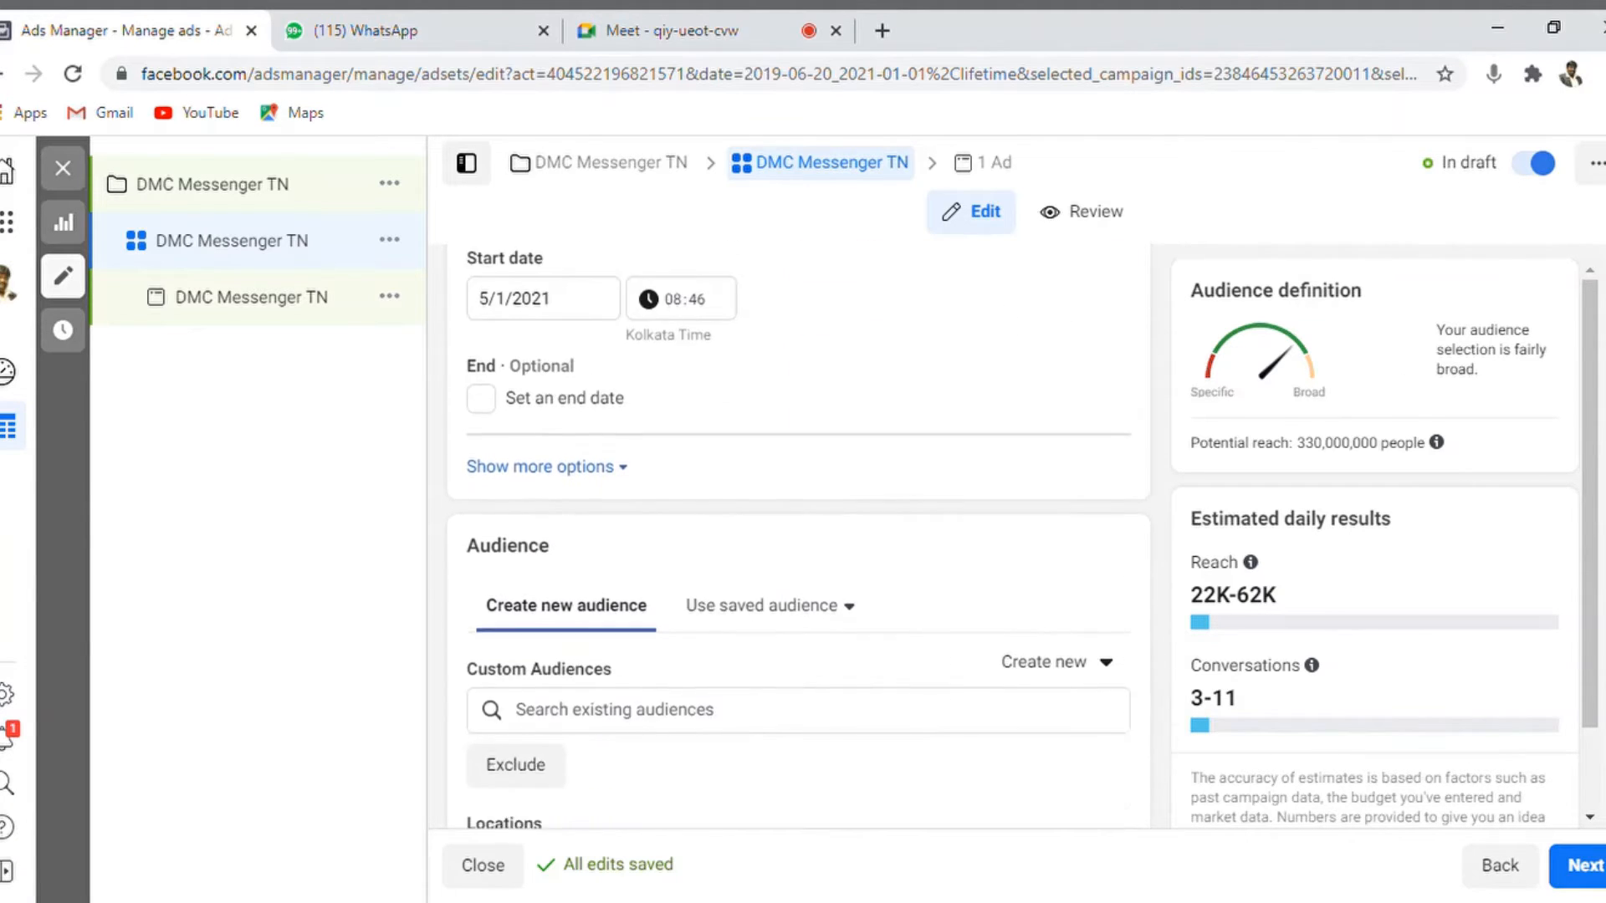
scroll(798, 535, down, 2)
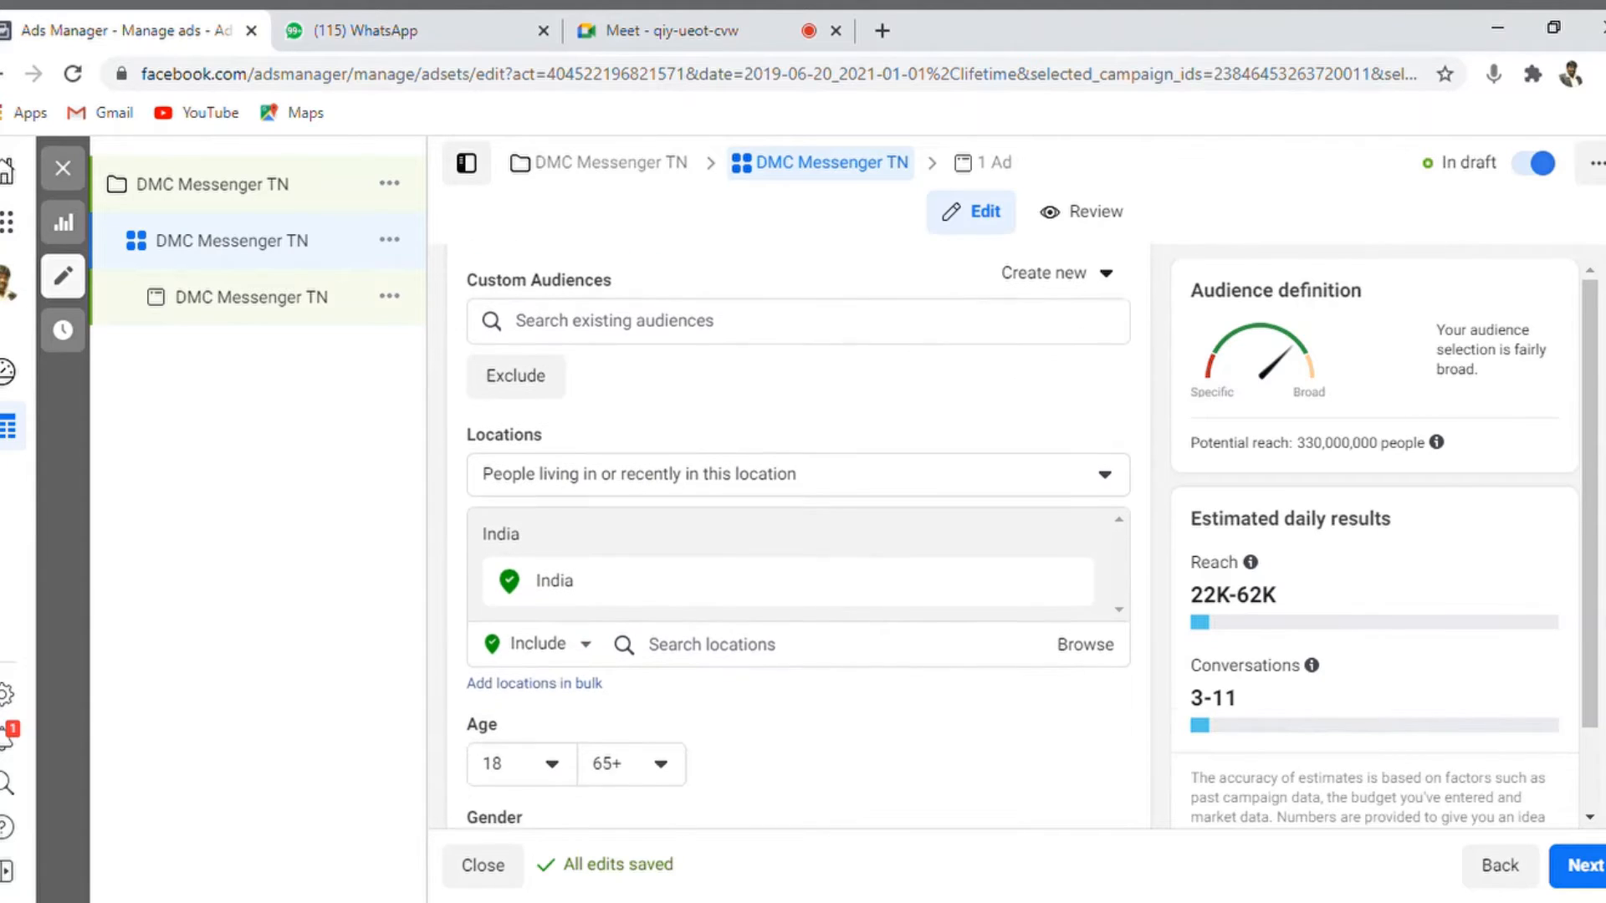
scroll(798, 535, up, 1)
scroll(799, 535, up, 1)
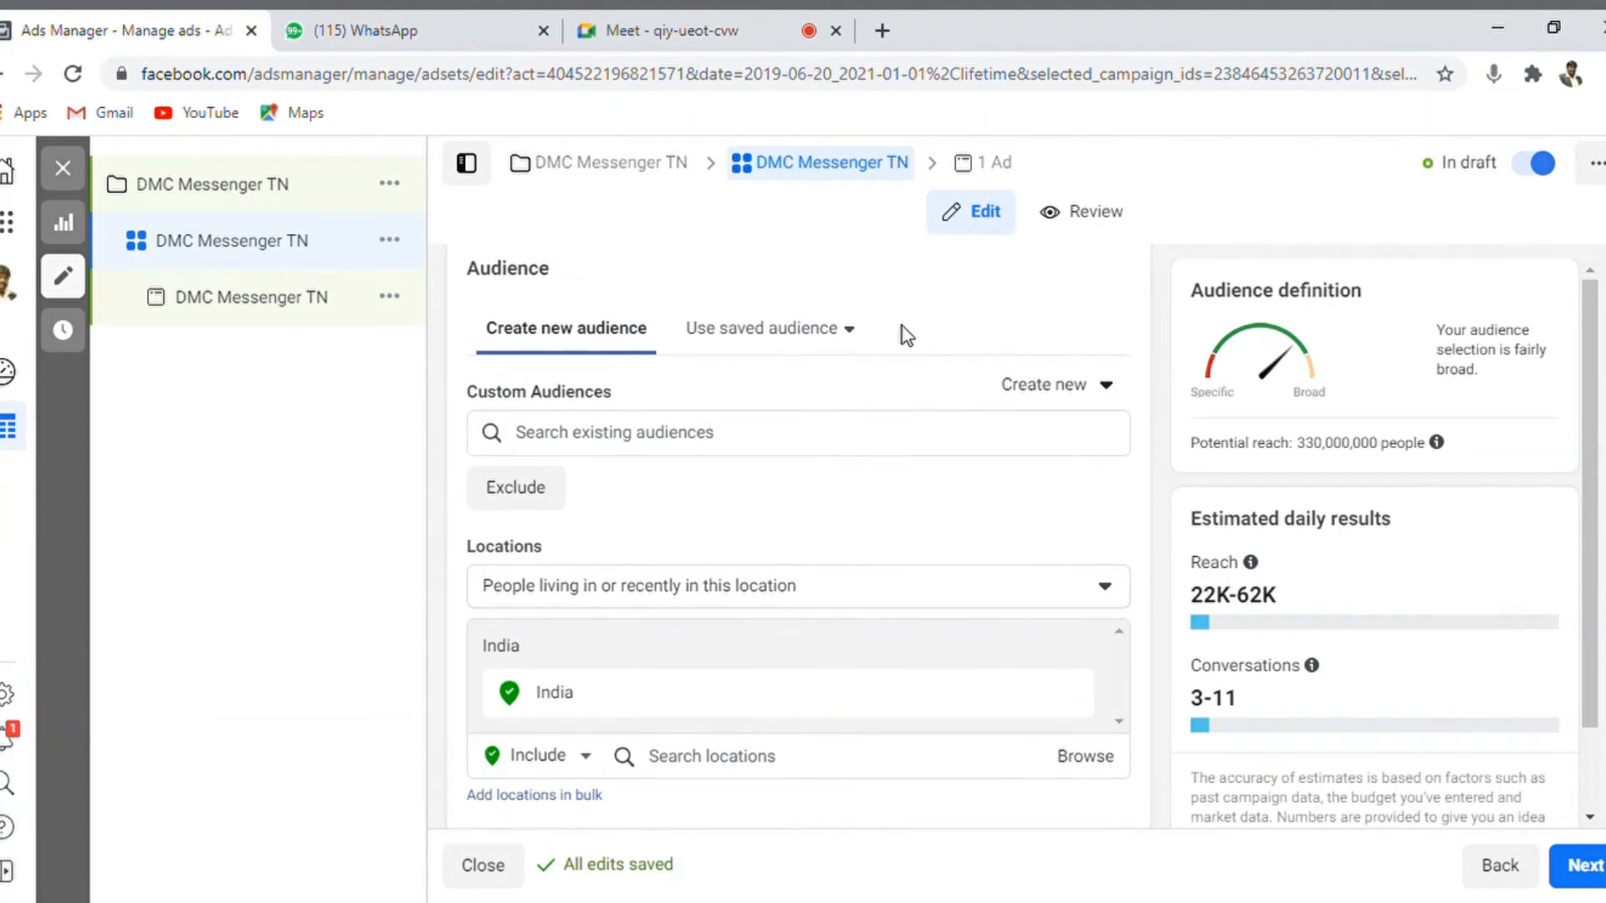
click(851, 331)
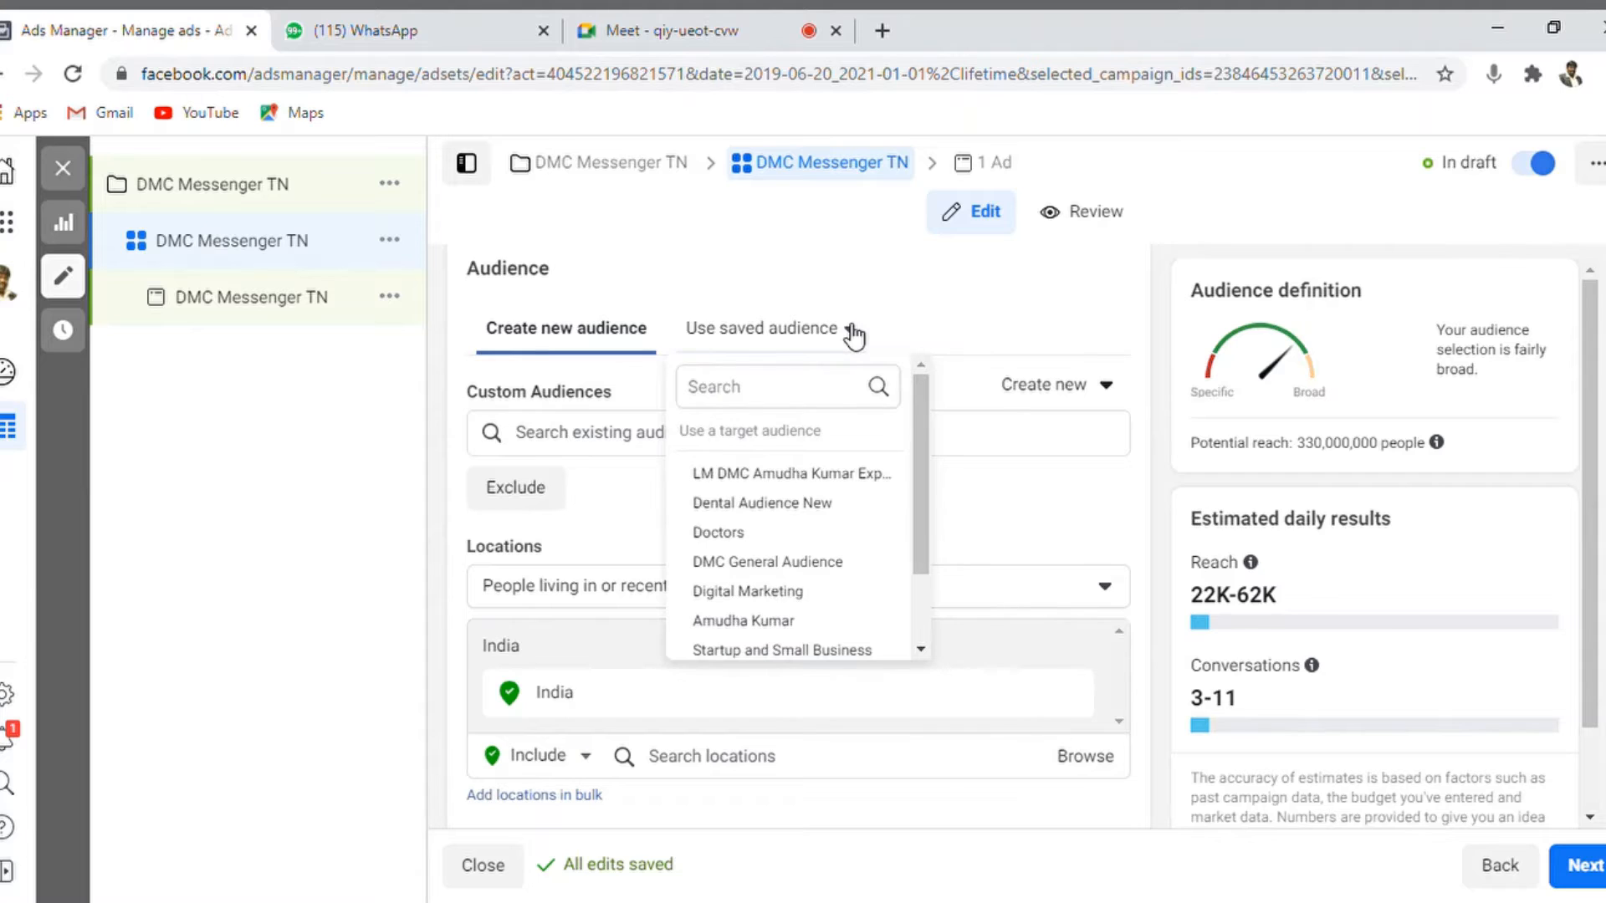
mouse_move(814, 485)
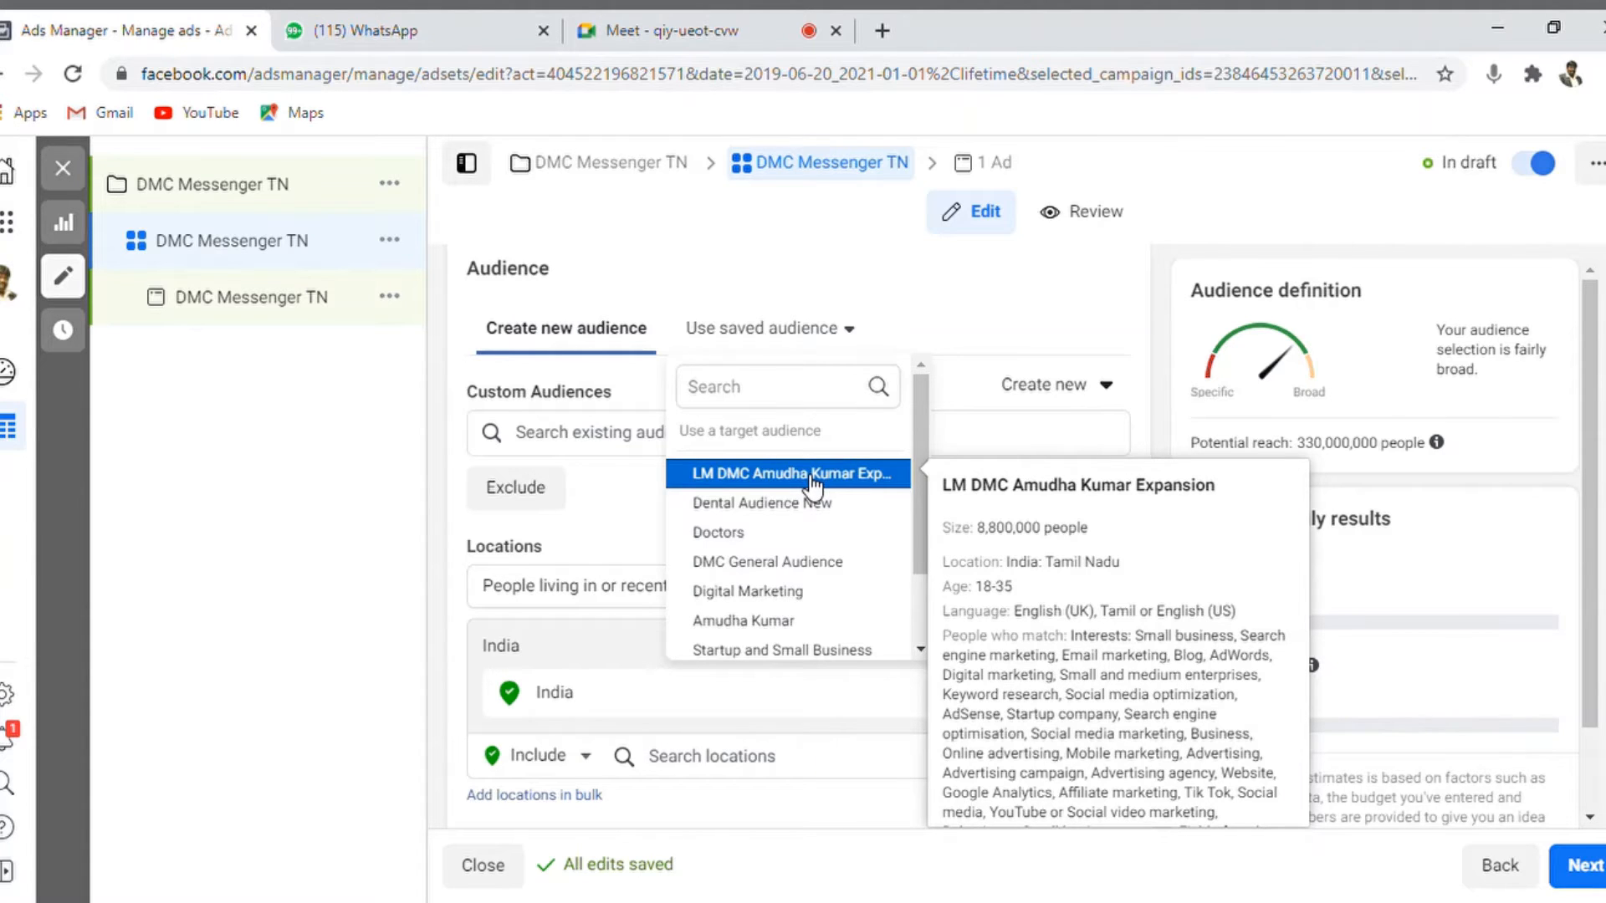
click(810, 475)
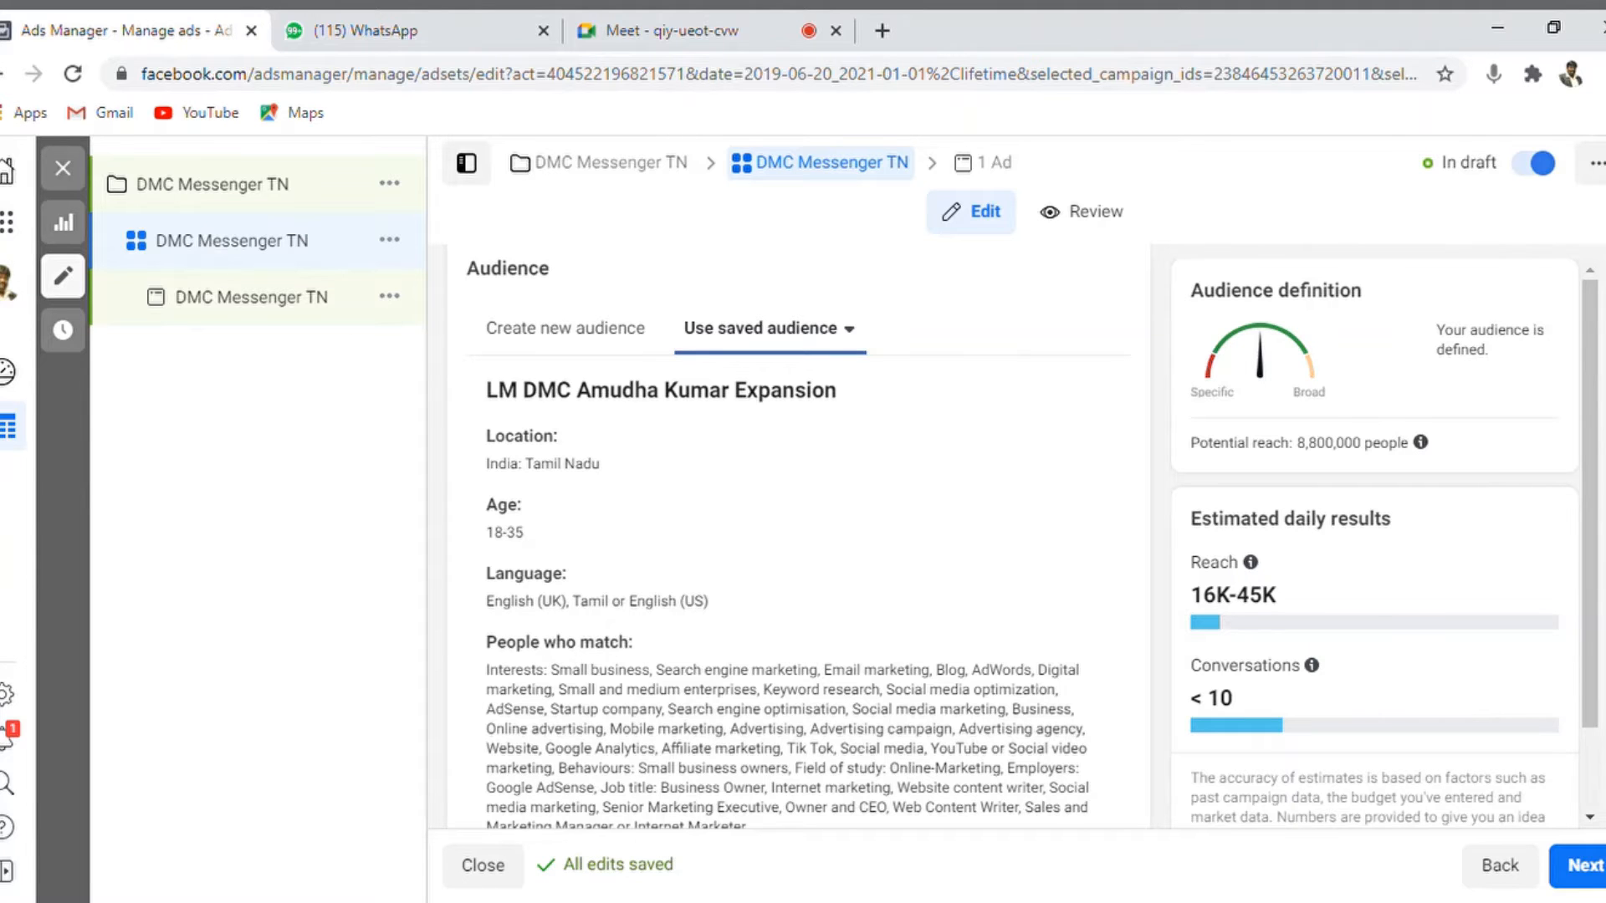
Review the applied saved audience's targeting details and switch the ad set to creating a new audience
scroll(786, 535, down, 4)
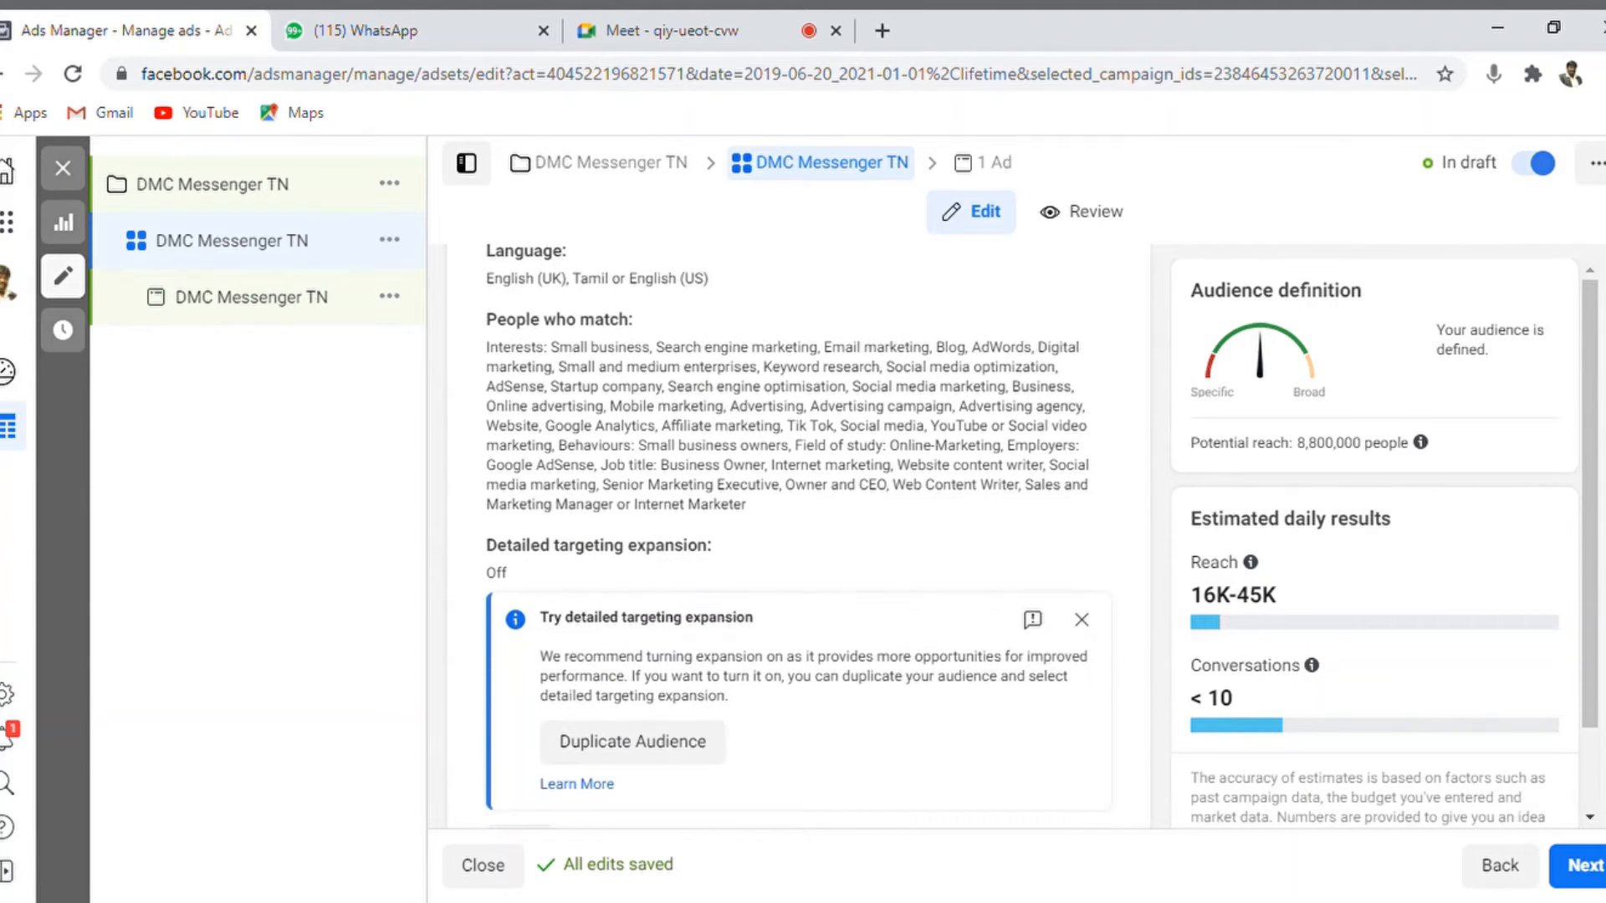
scroll(786, 535, down, 1)
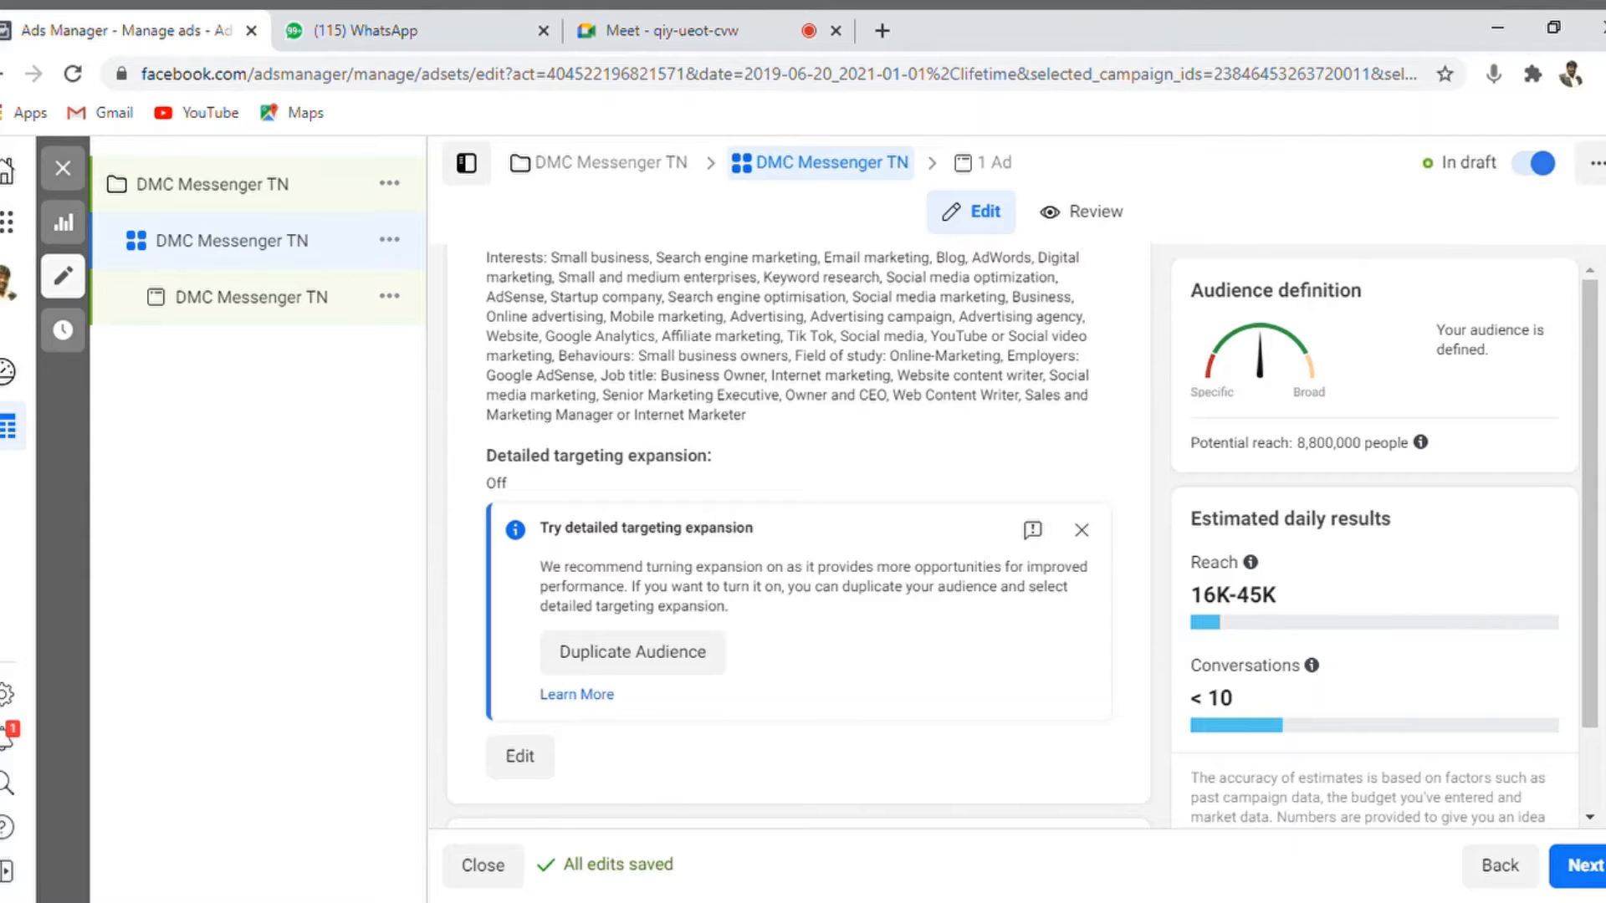
scroll(672, 542, up, 10)
scroll(672, 542, down, 3)
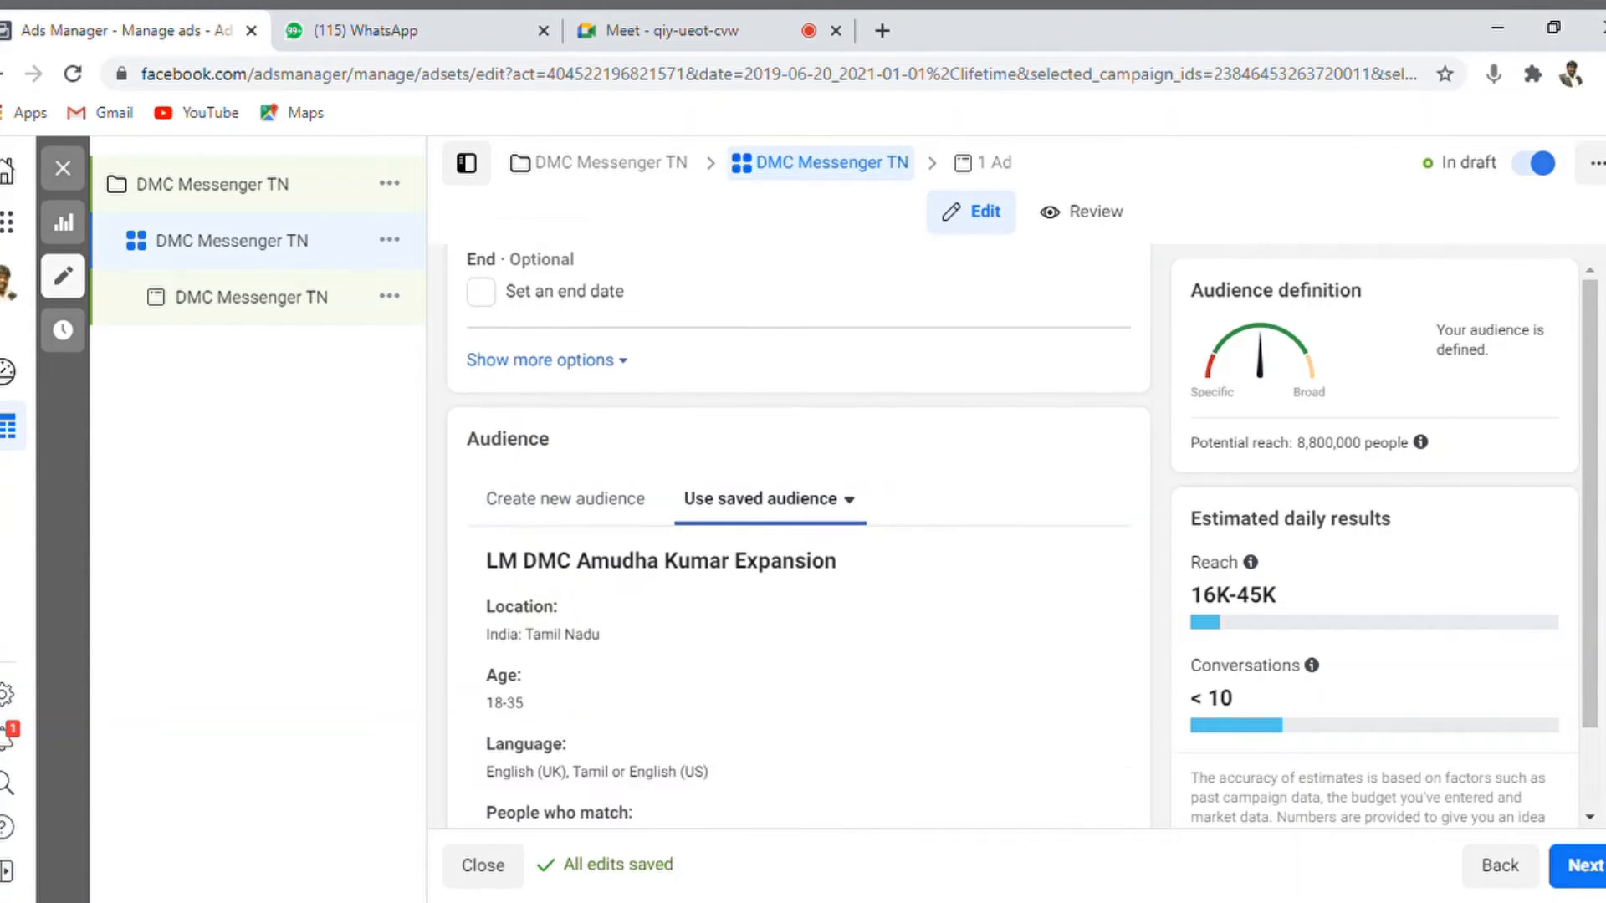
click(589, 514)
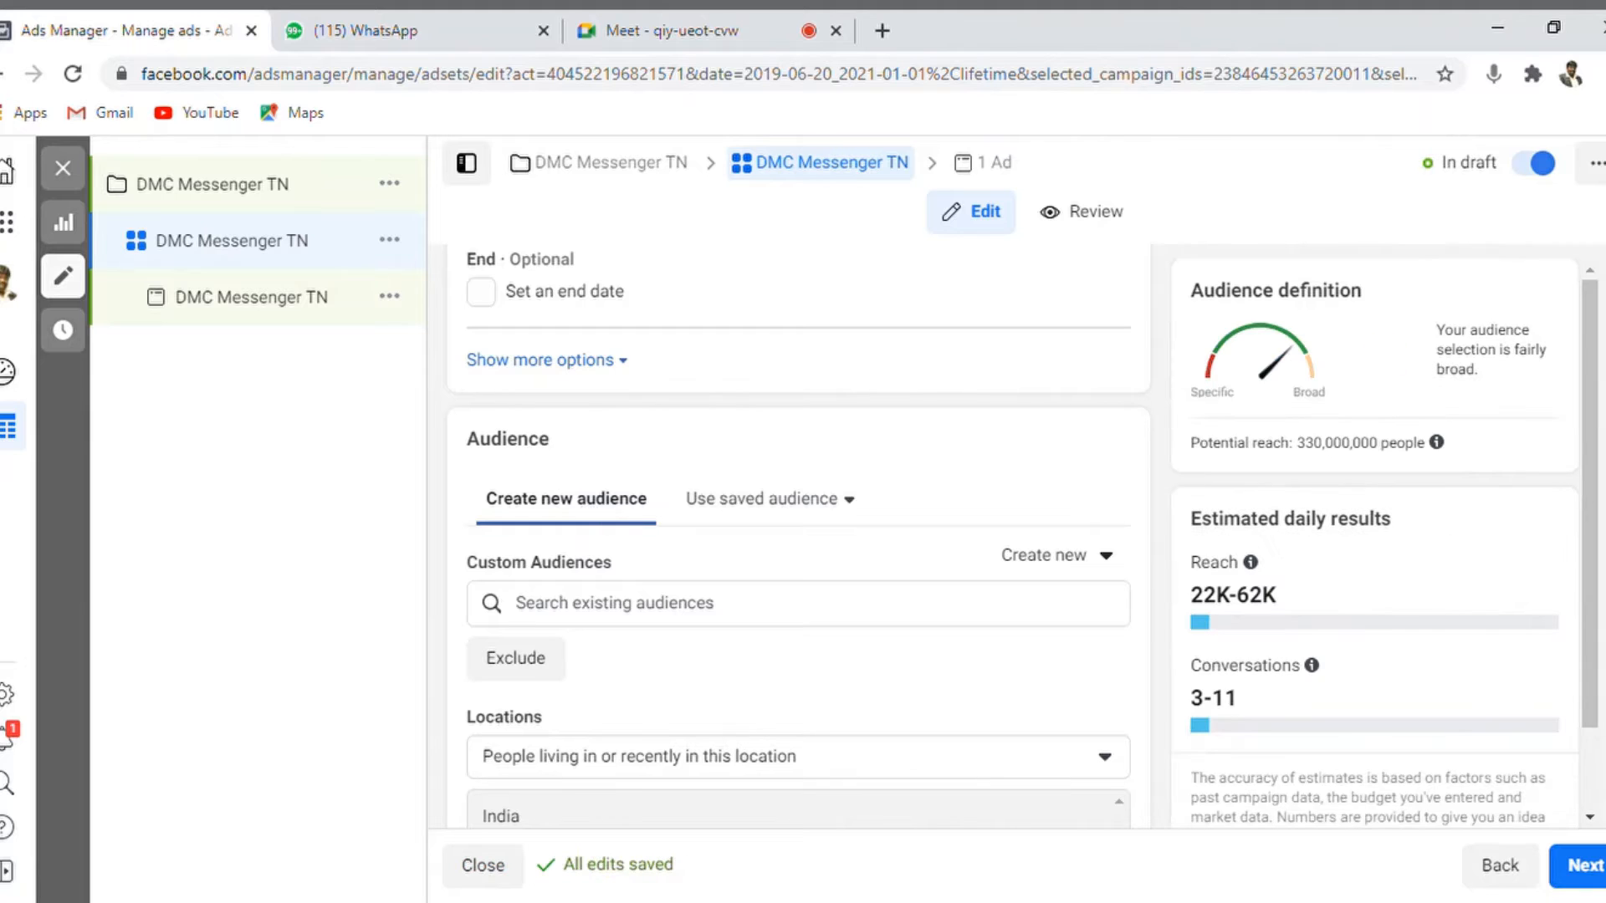
Keep the new audience's default targeting and switch the ad set from automatic to manual placements
scroll(798, 535, down, 3)
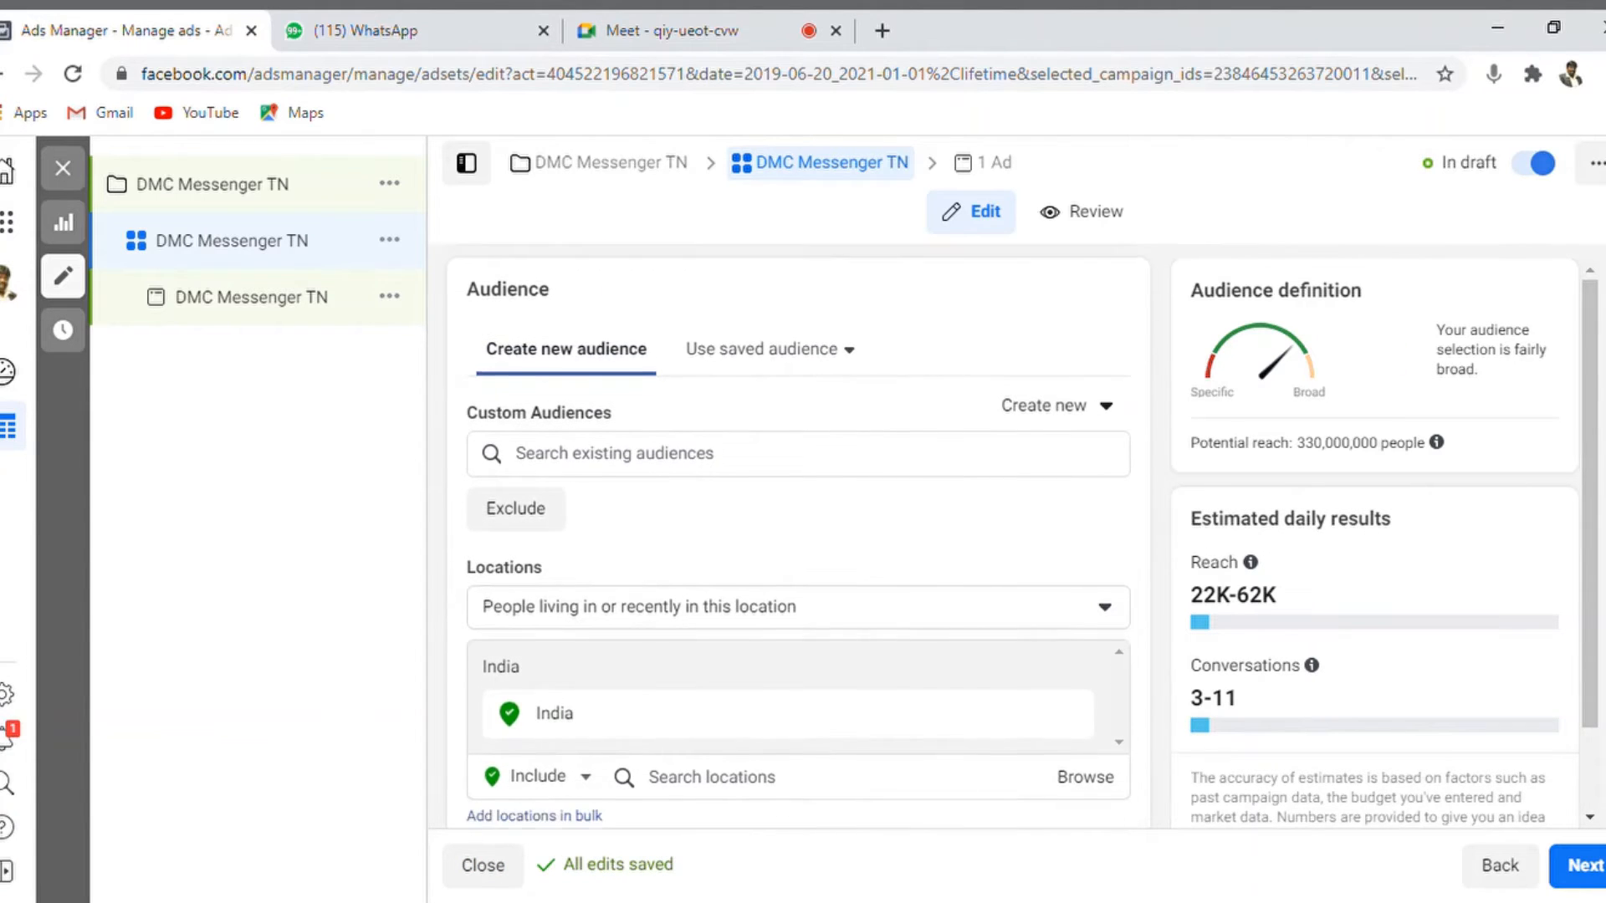
scroll(798, 536, down, 5)
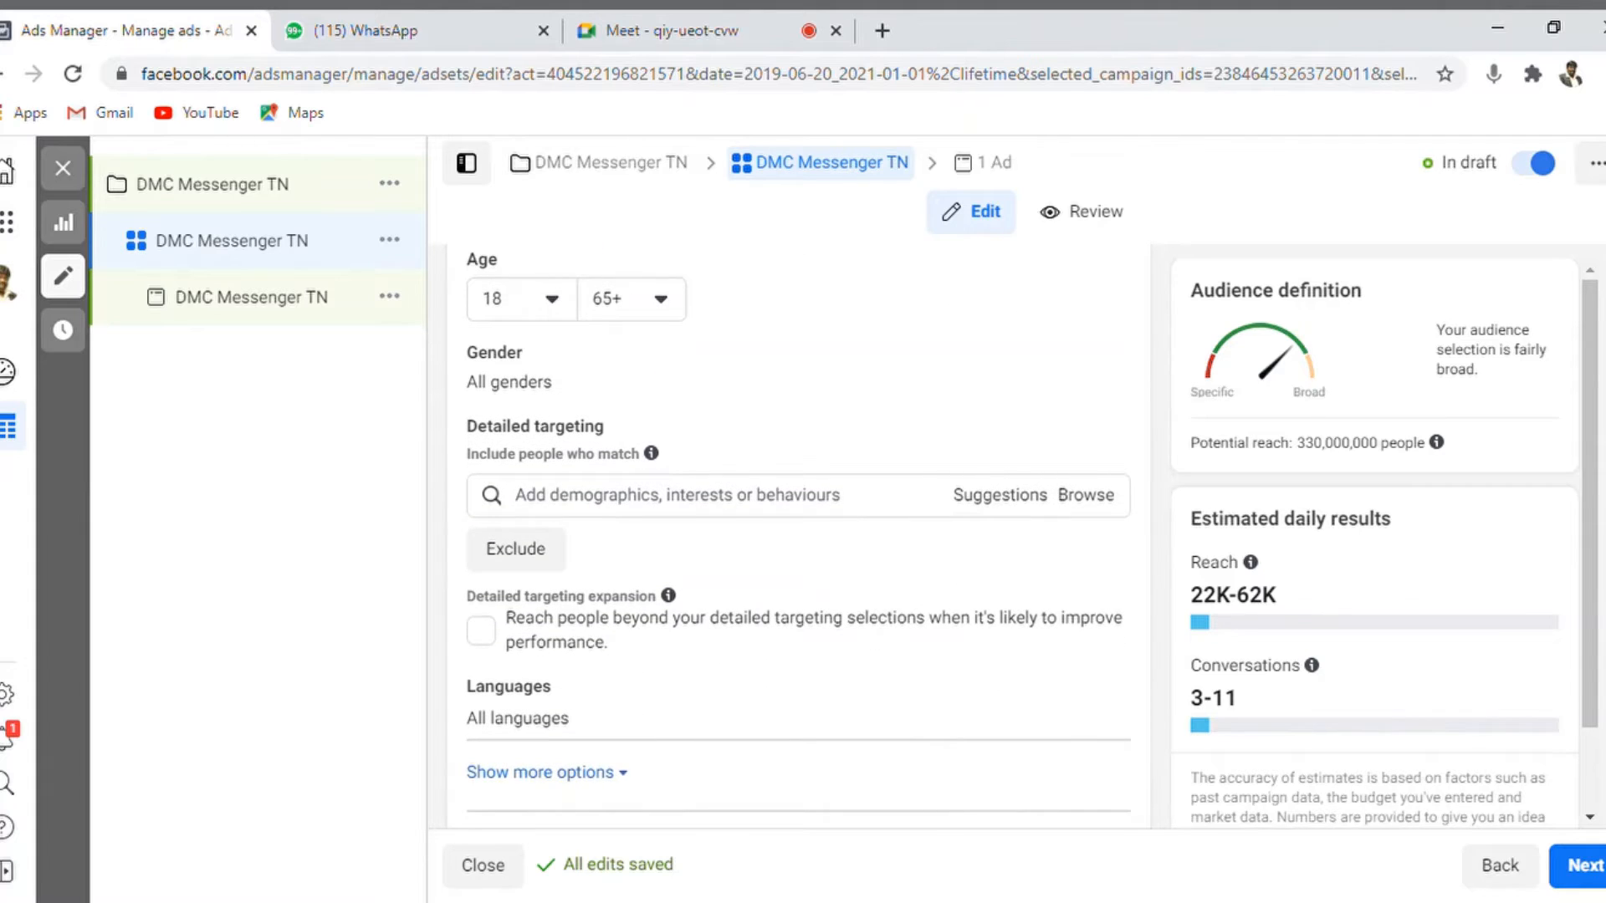
scroll(797, 536, down, 1)
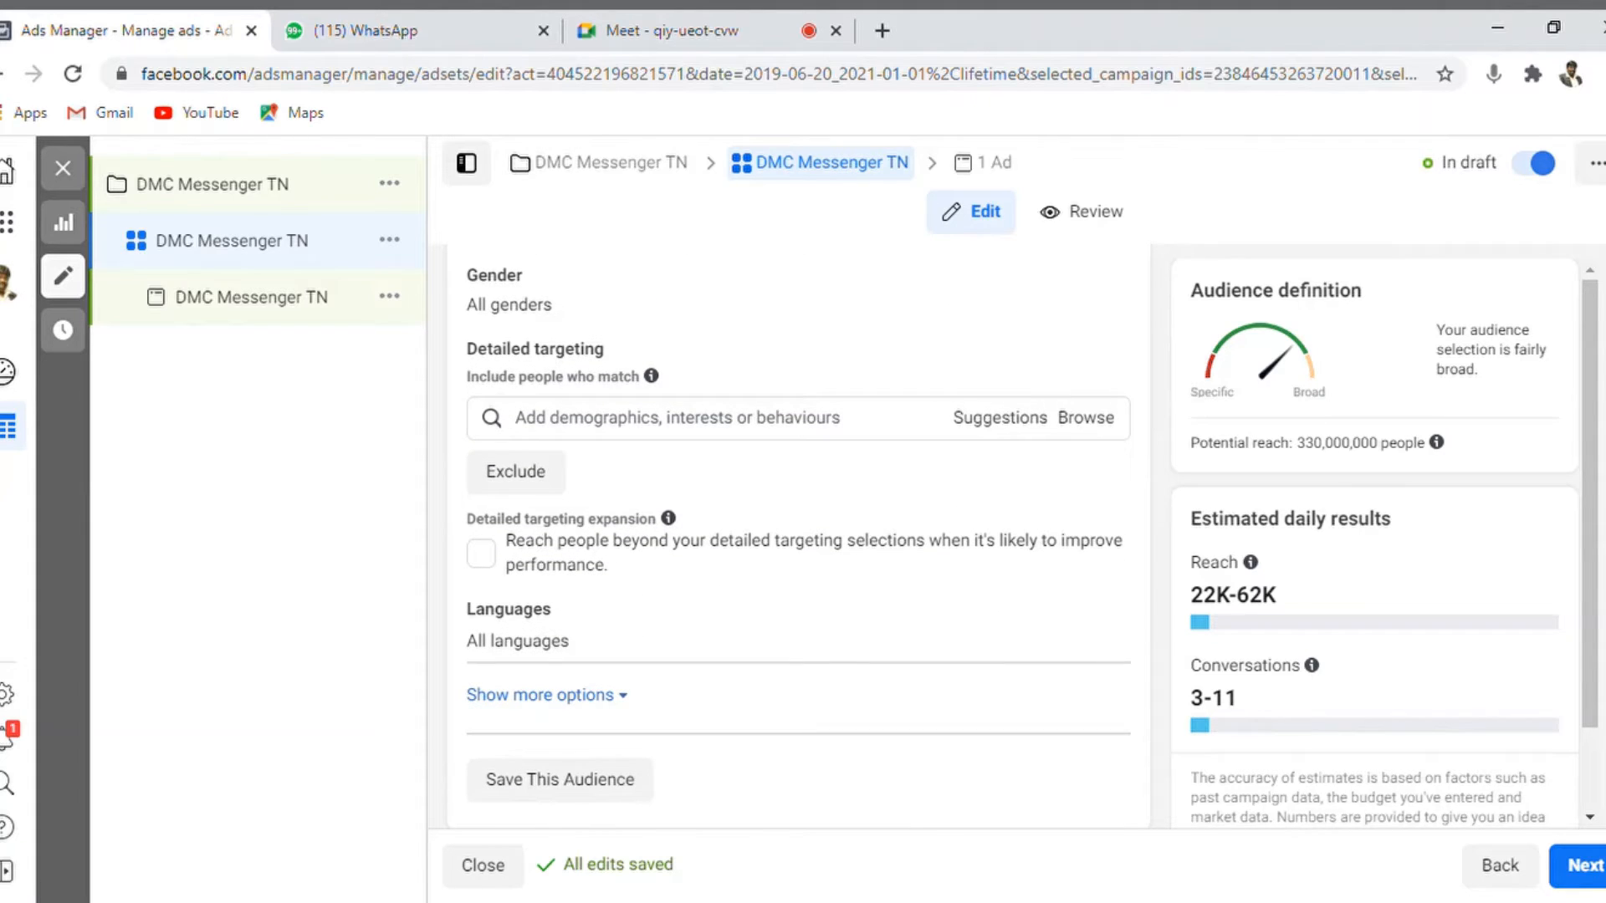
scroll(798, 535, down, 4)
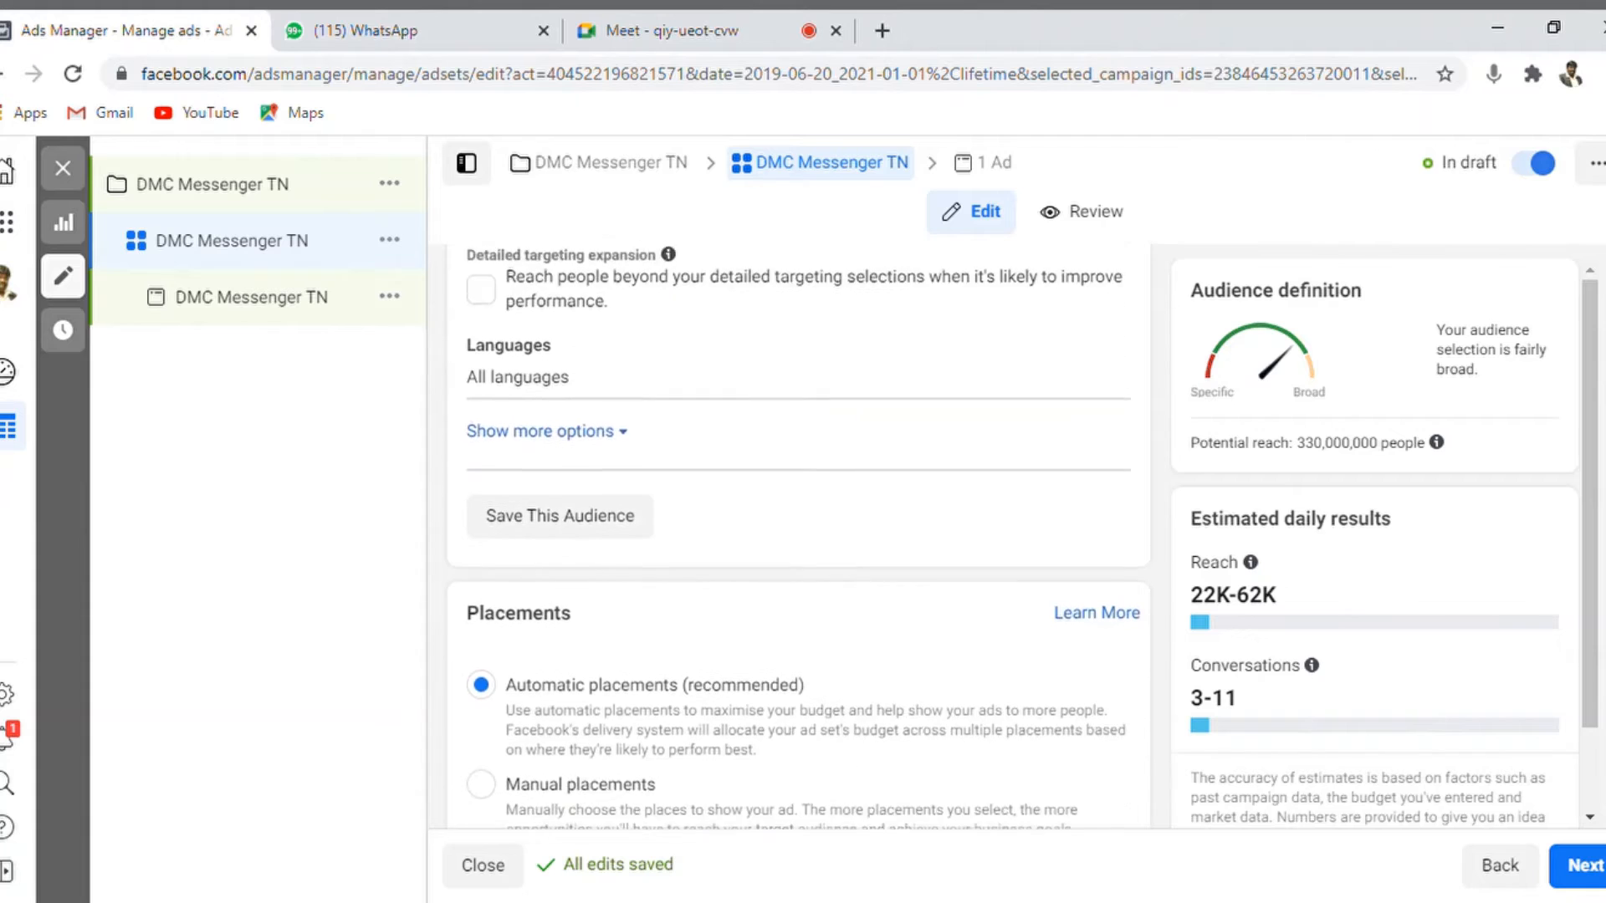
scroll(798, 535, down, 4)
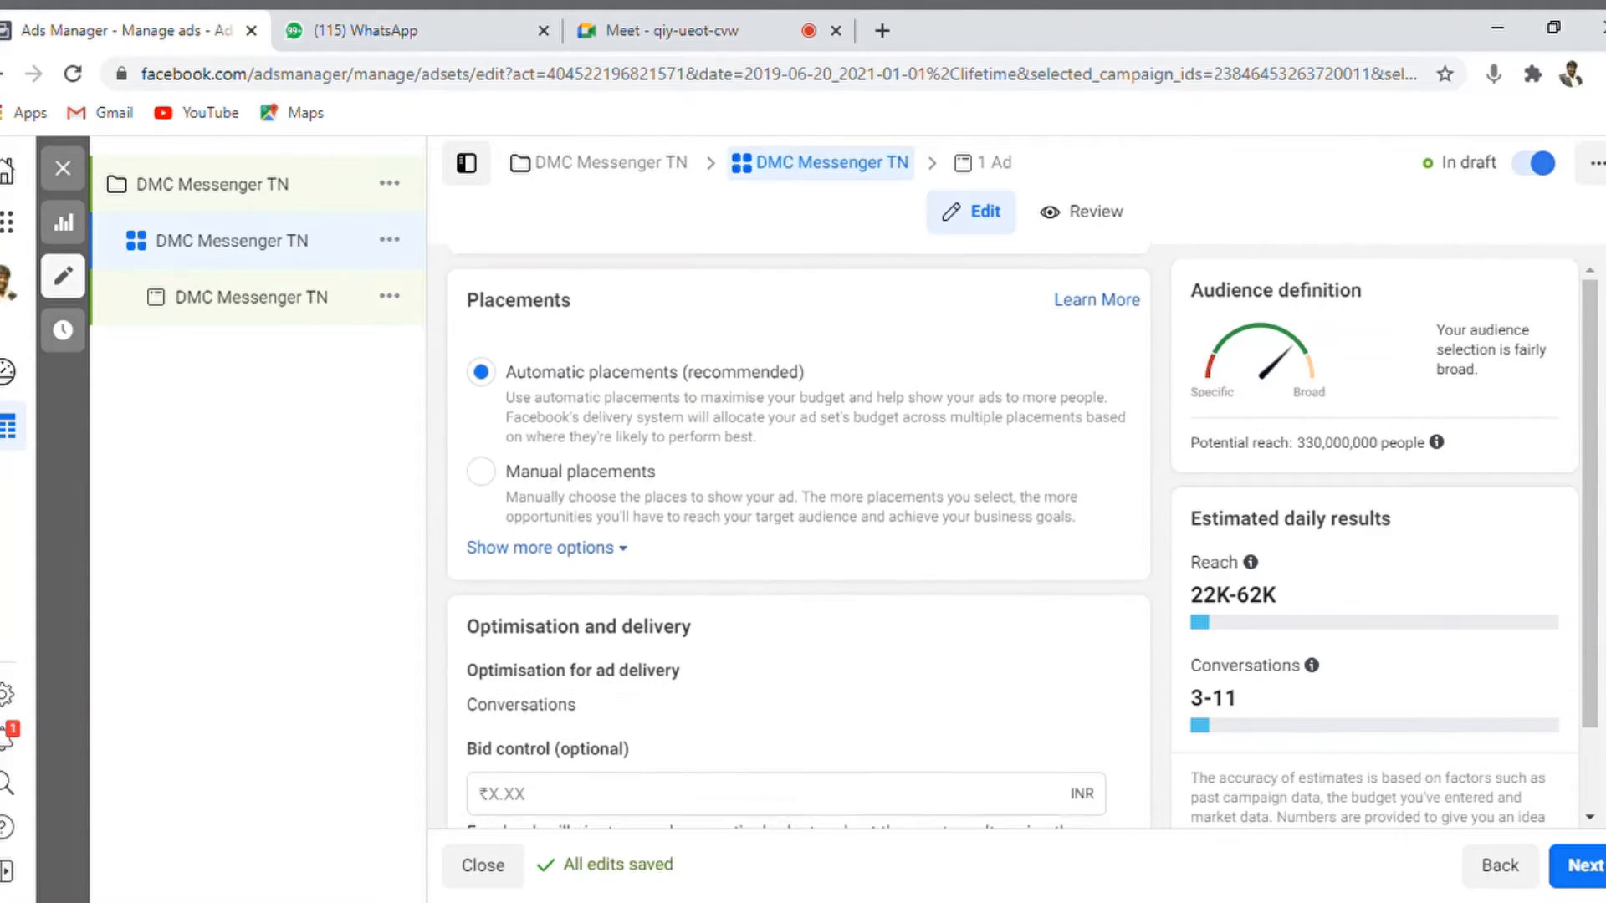
scroll(797, 535, up, 1)
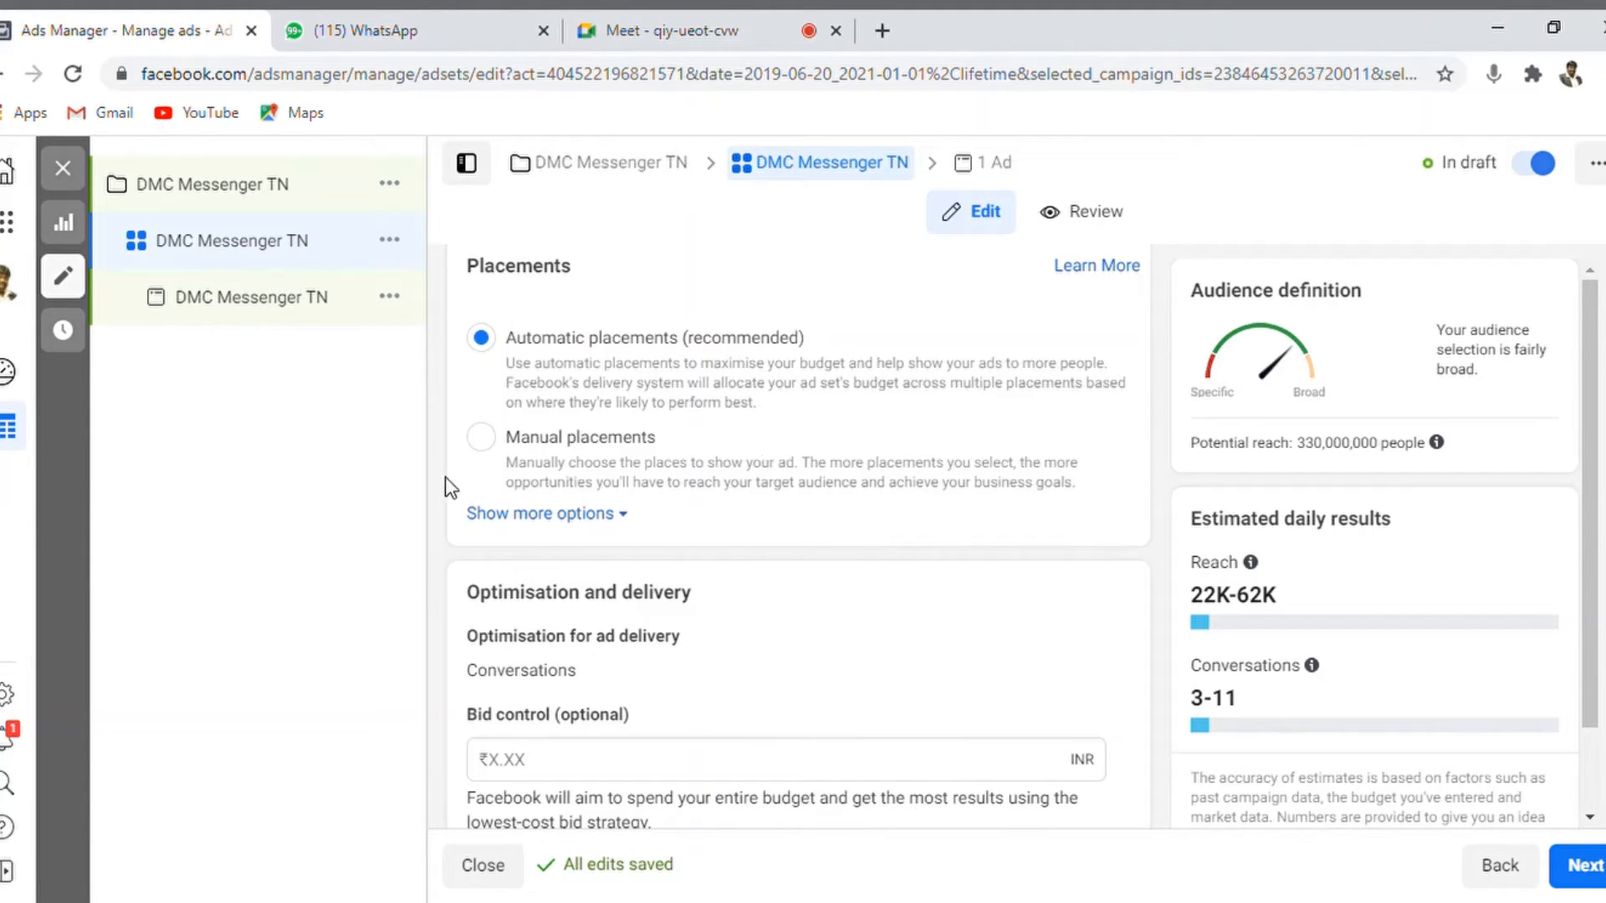
click(481, 437)
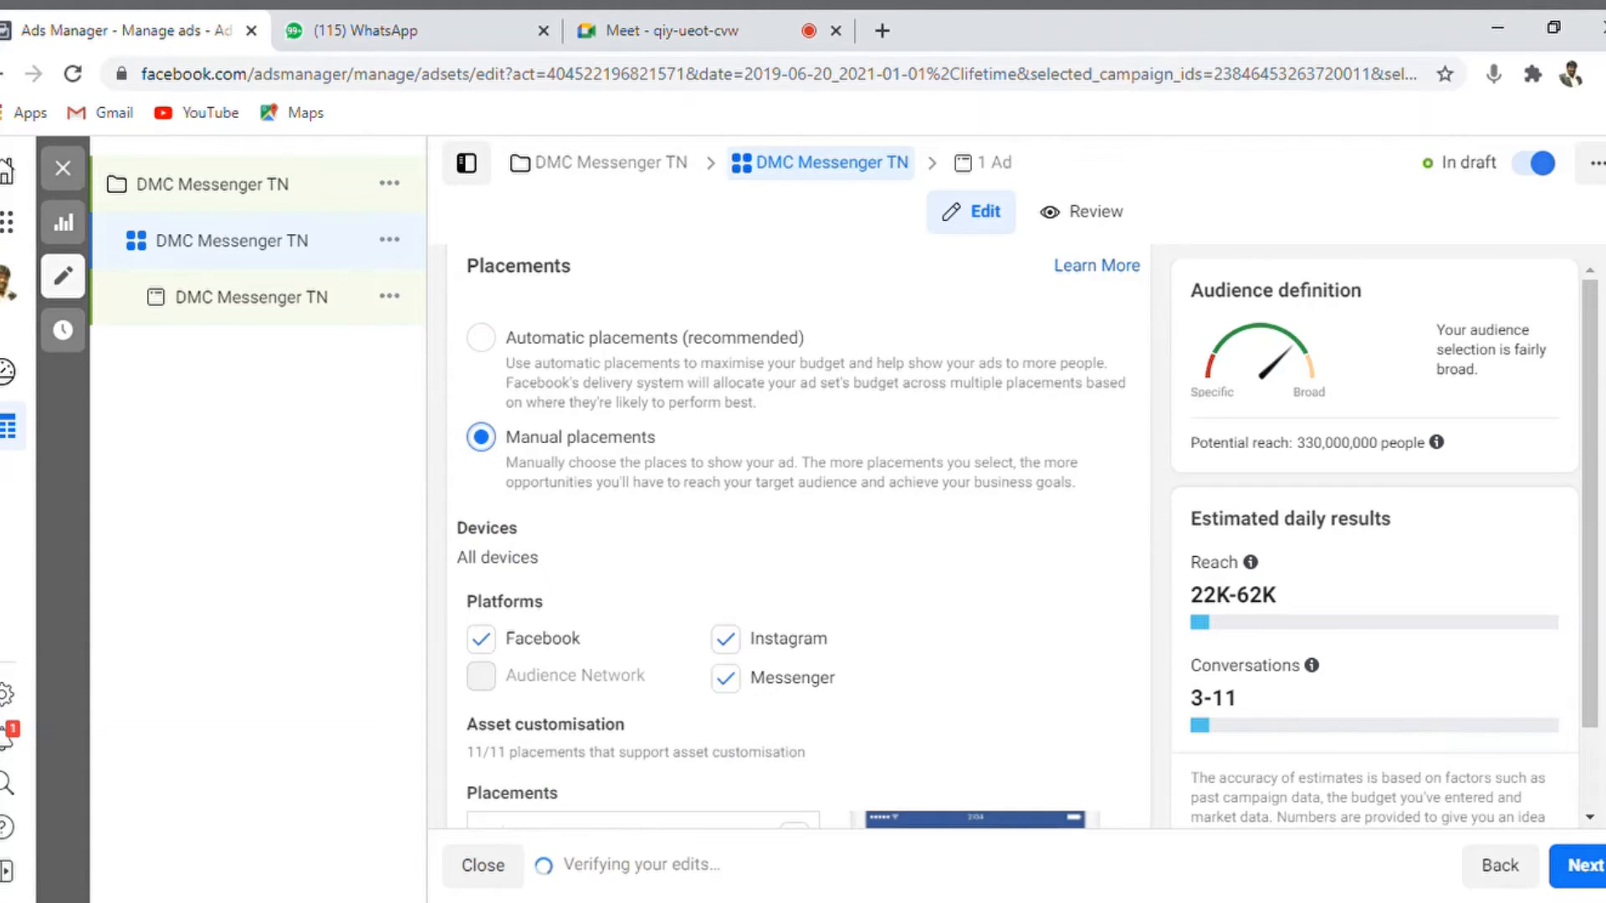
Try the manual placements without the Facebook platform, checking the estimated daily results, and reselect Facebook
scroll(799, 535, down, 2)
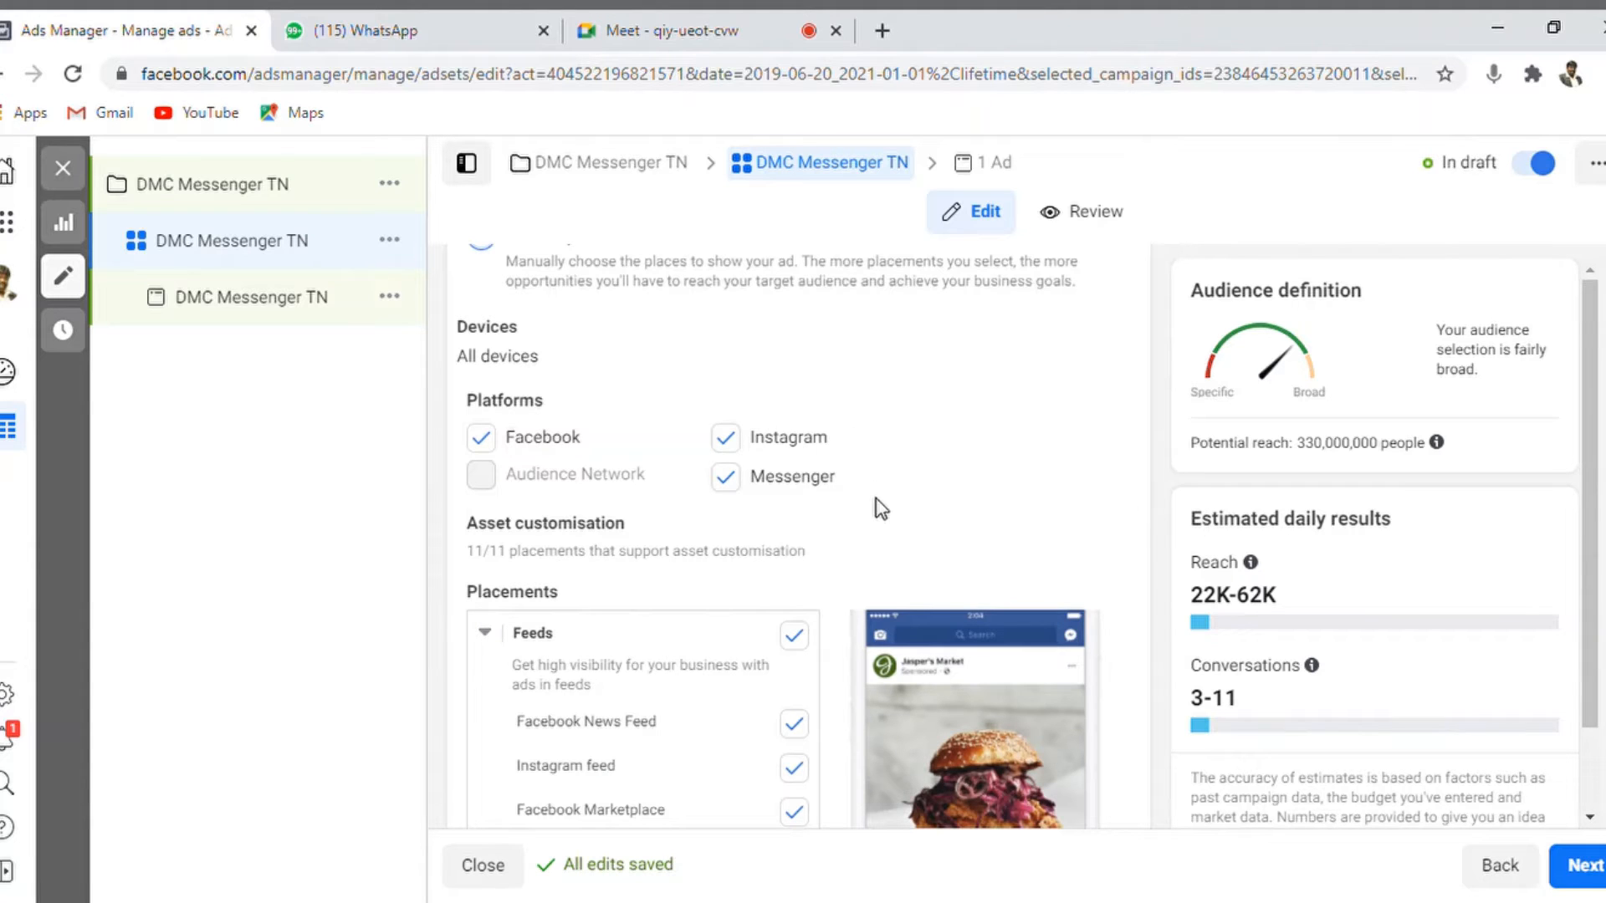
click(482, 438)
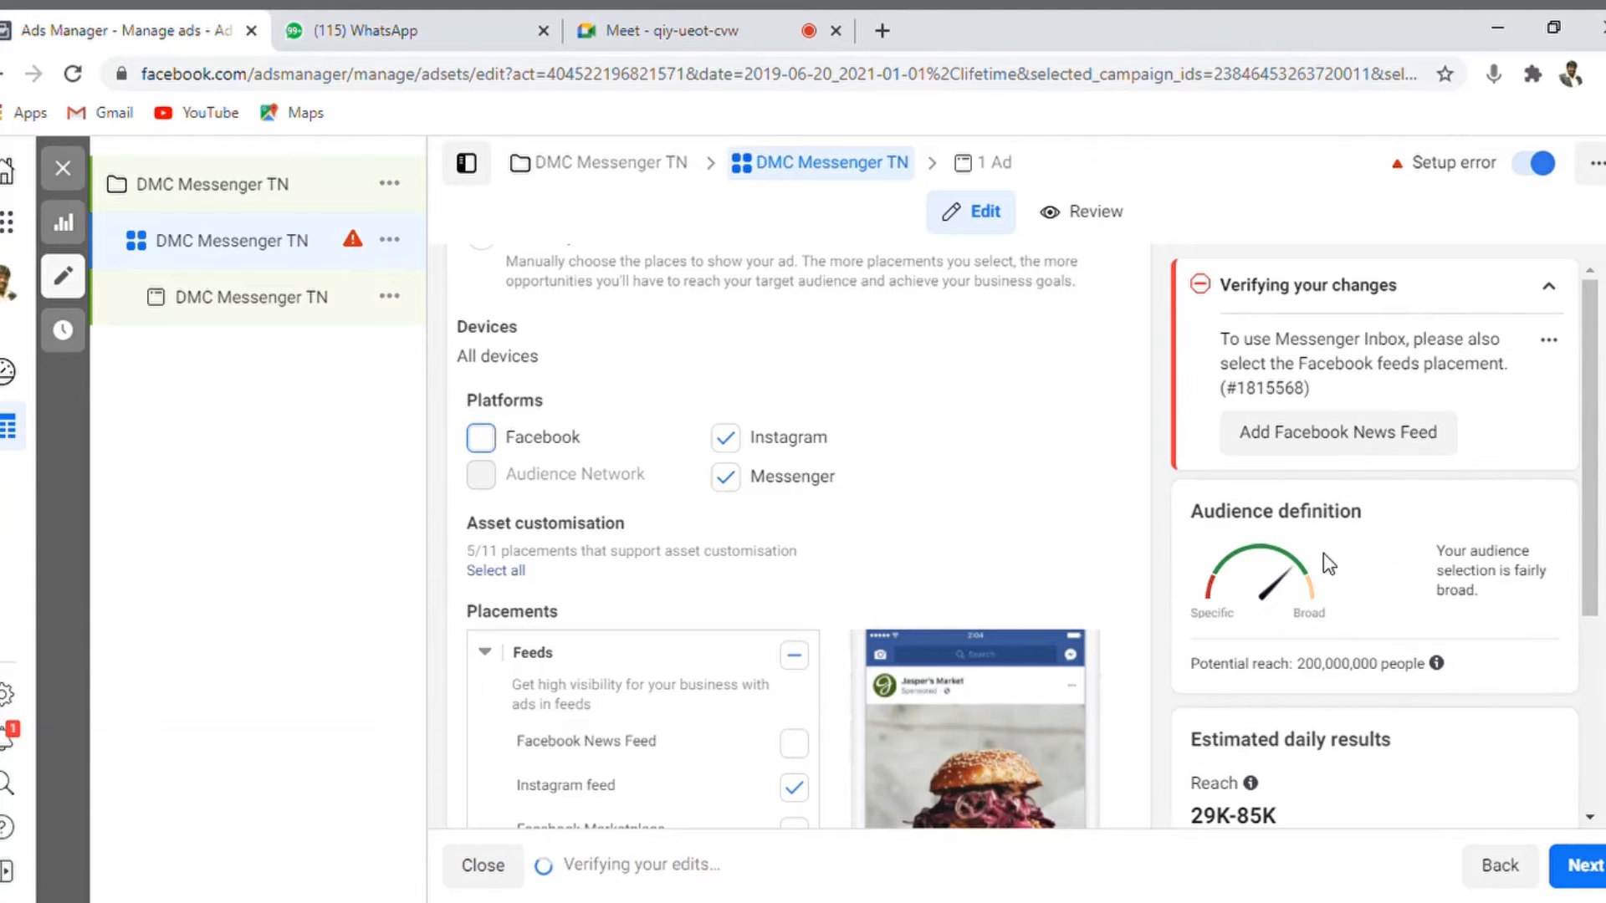
scroll(795, 536, down, 5)
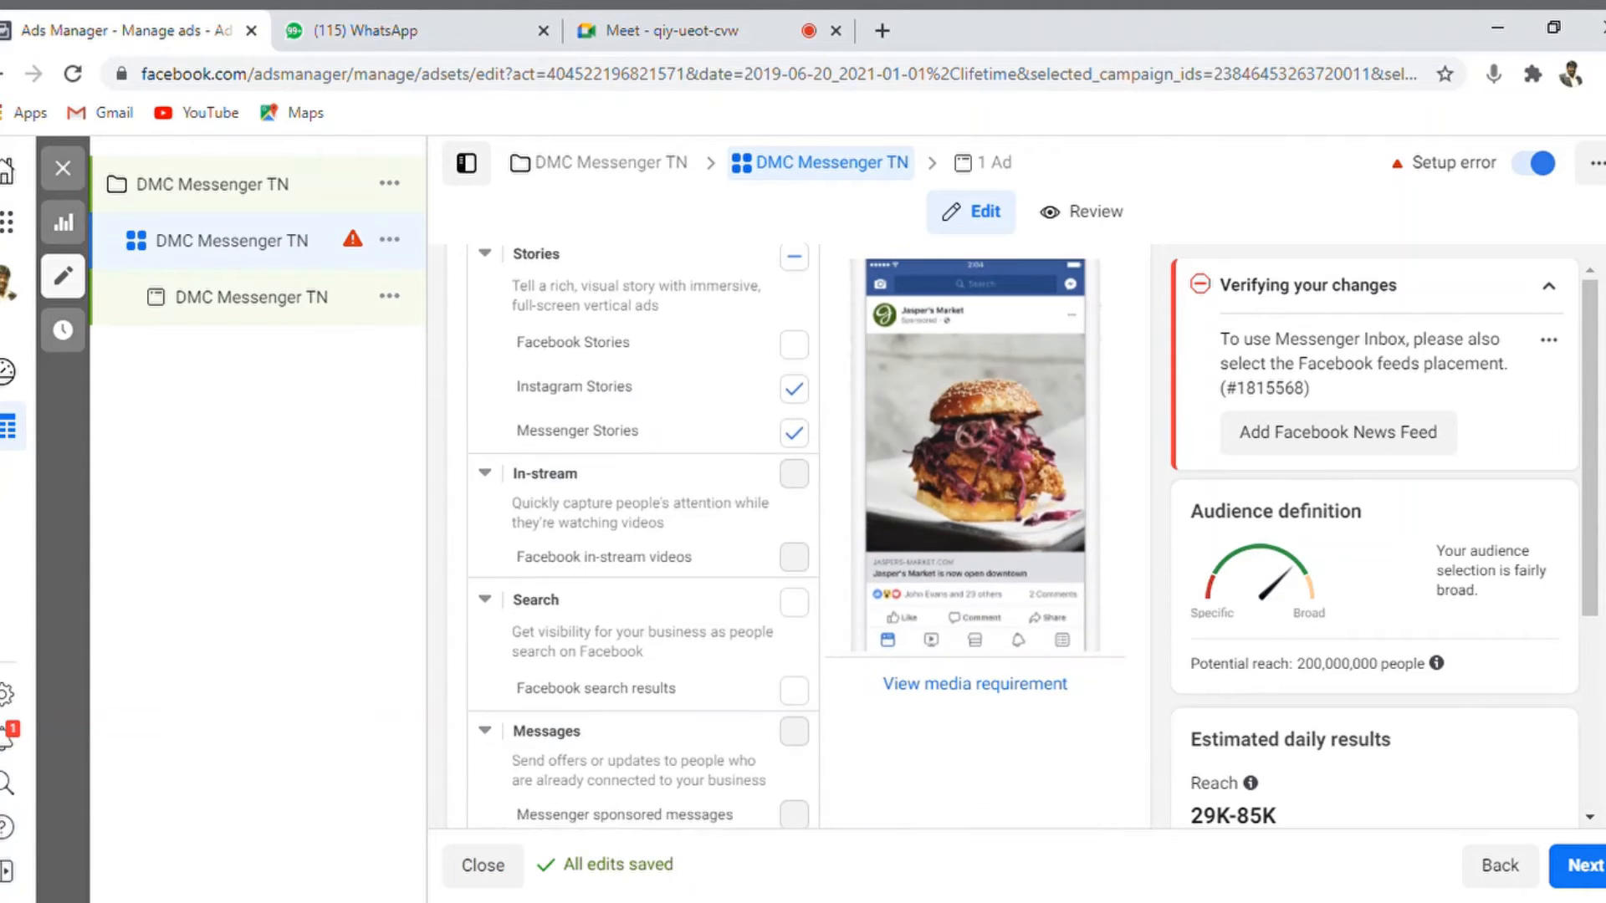
scroll(795, 536, up, 10)
scroll(795, 535, down, 5)
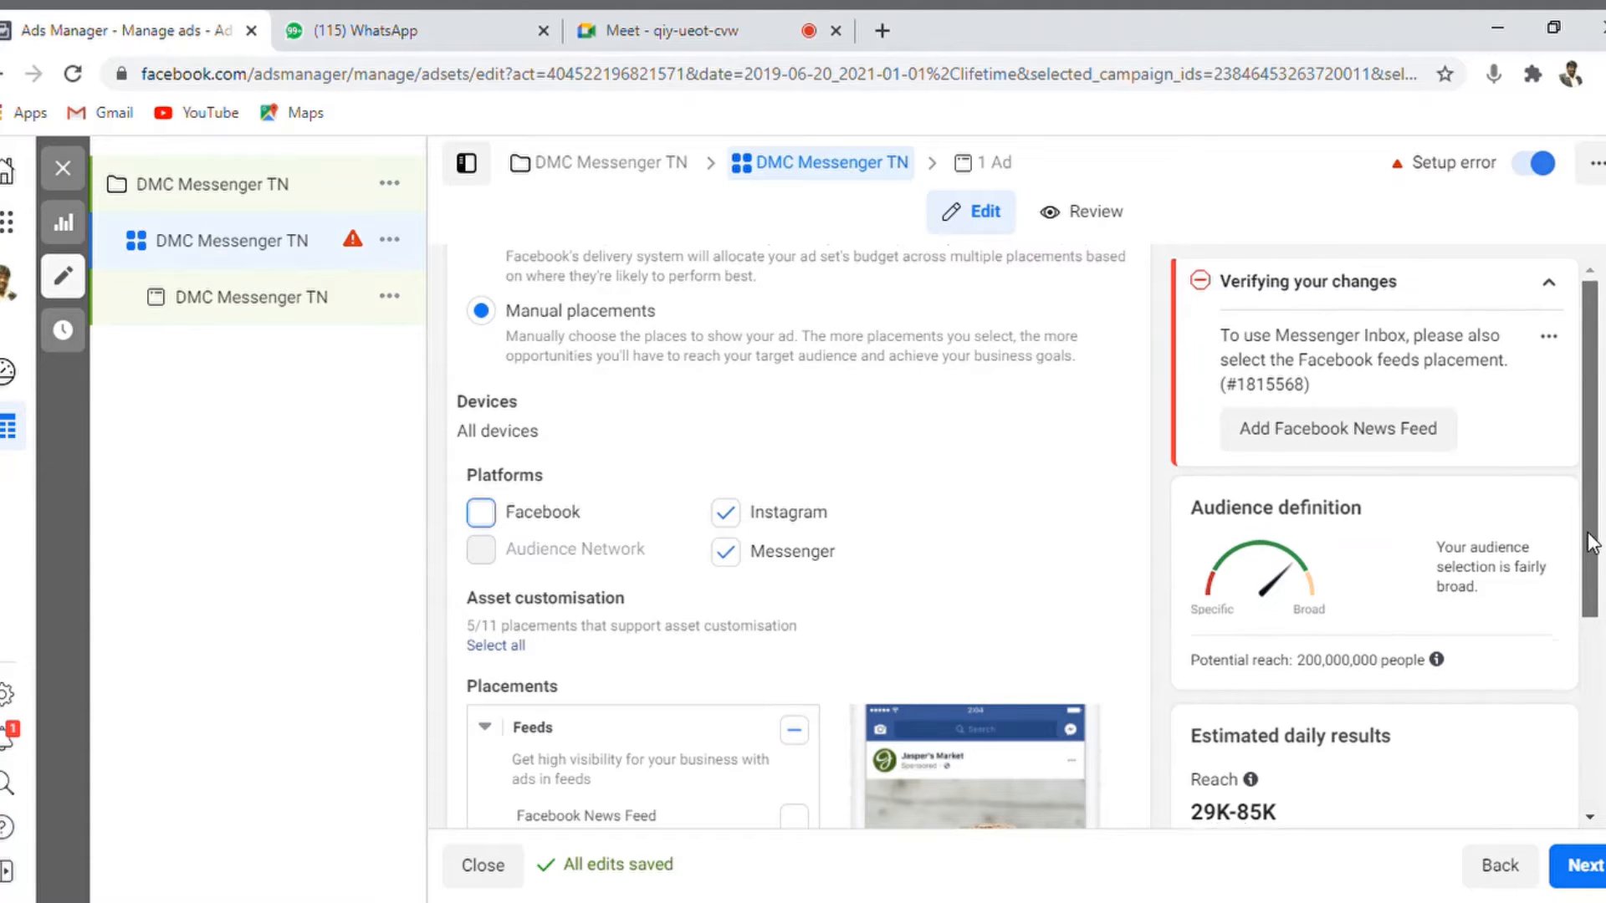
drag(1586, 531, 1596, 693)
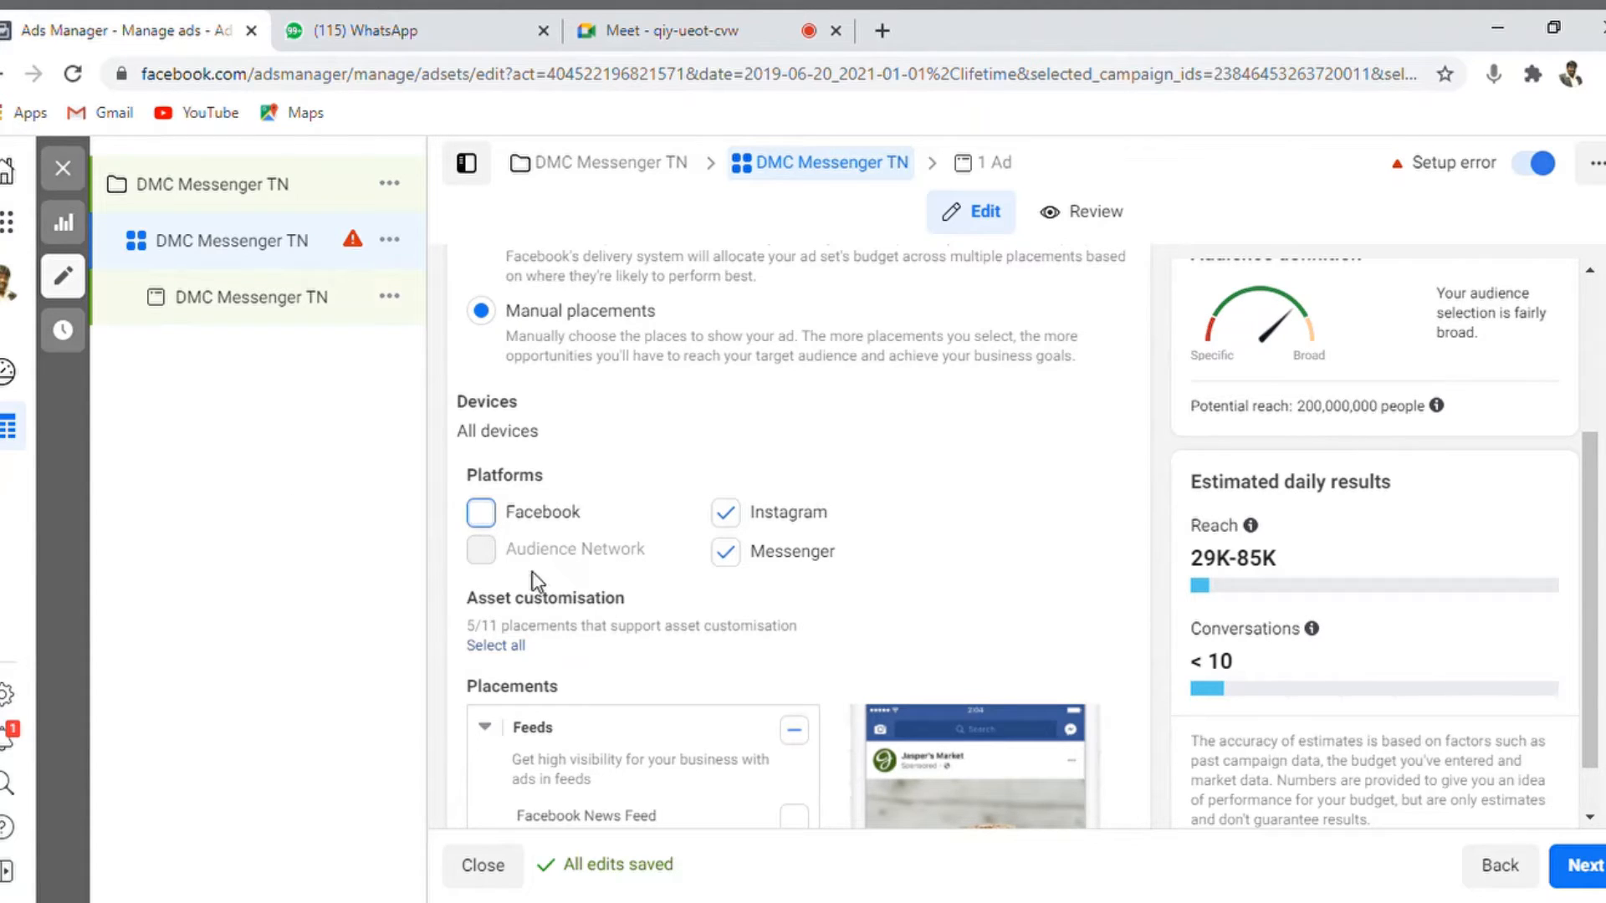
click(480, 512)
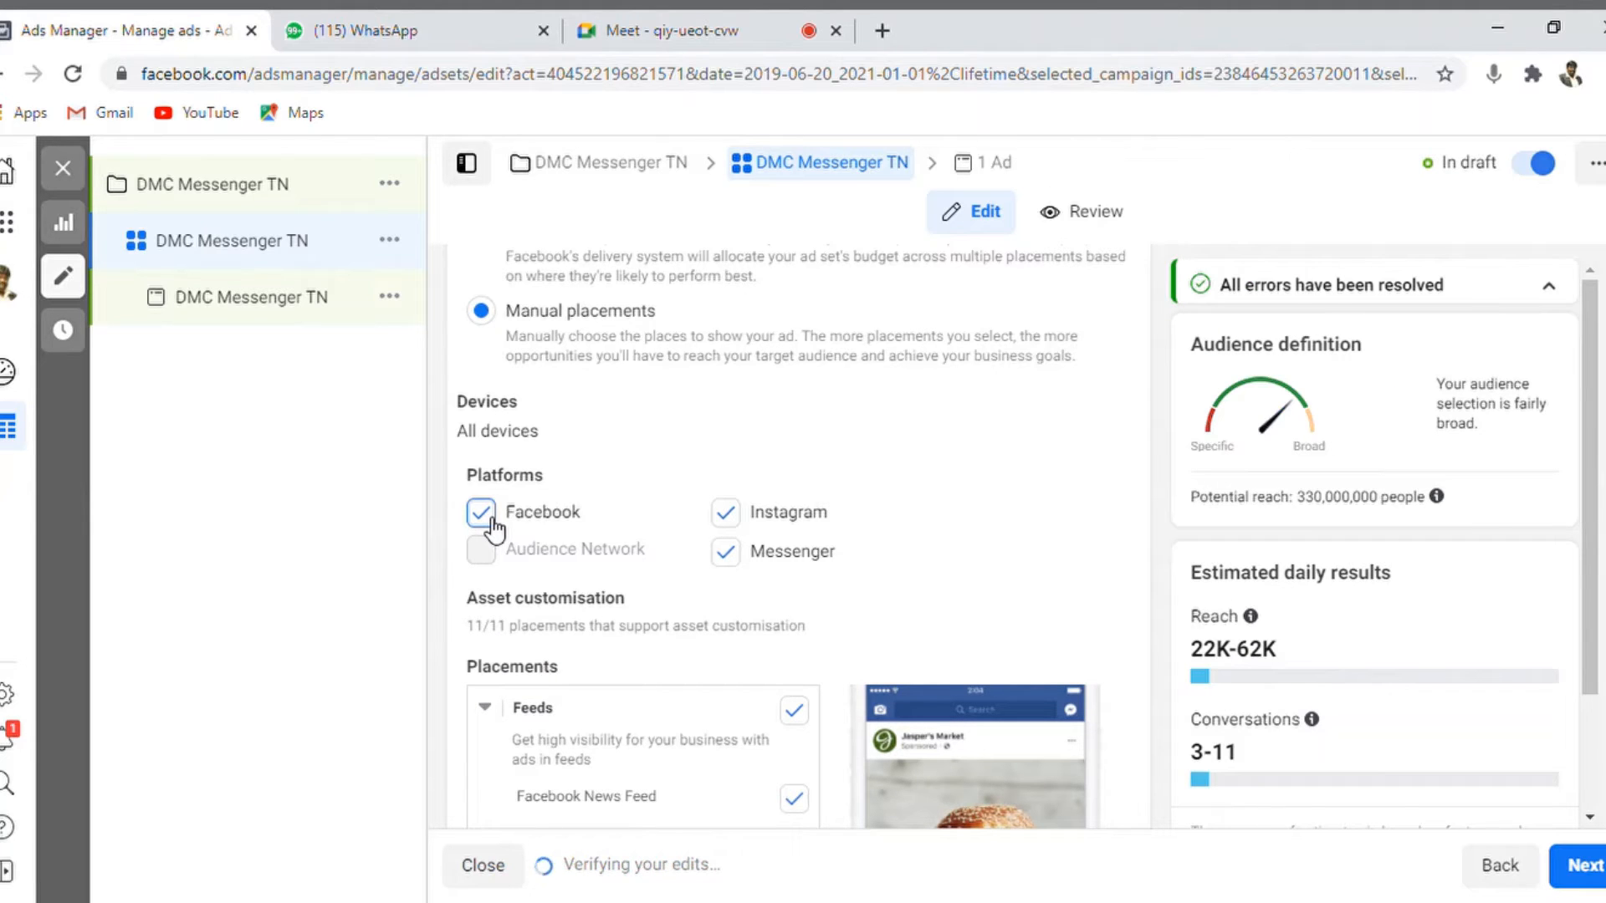
Try removing the Instagram and Messenger platforms one at a time, restoring each after its trial
click(727, 512)
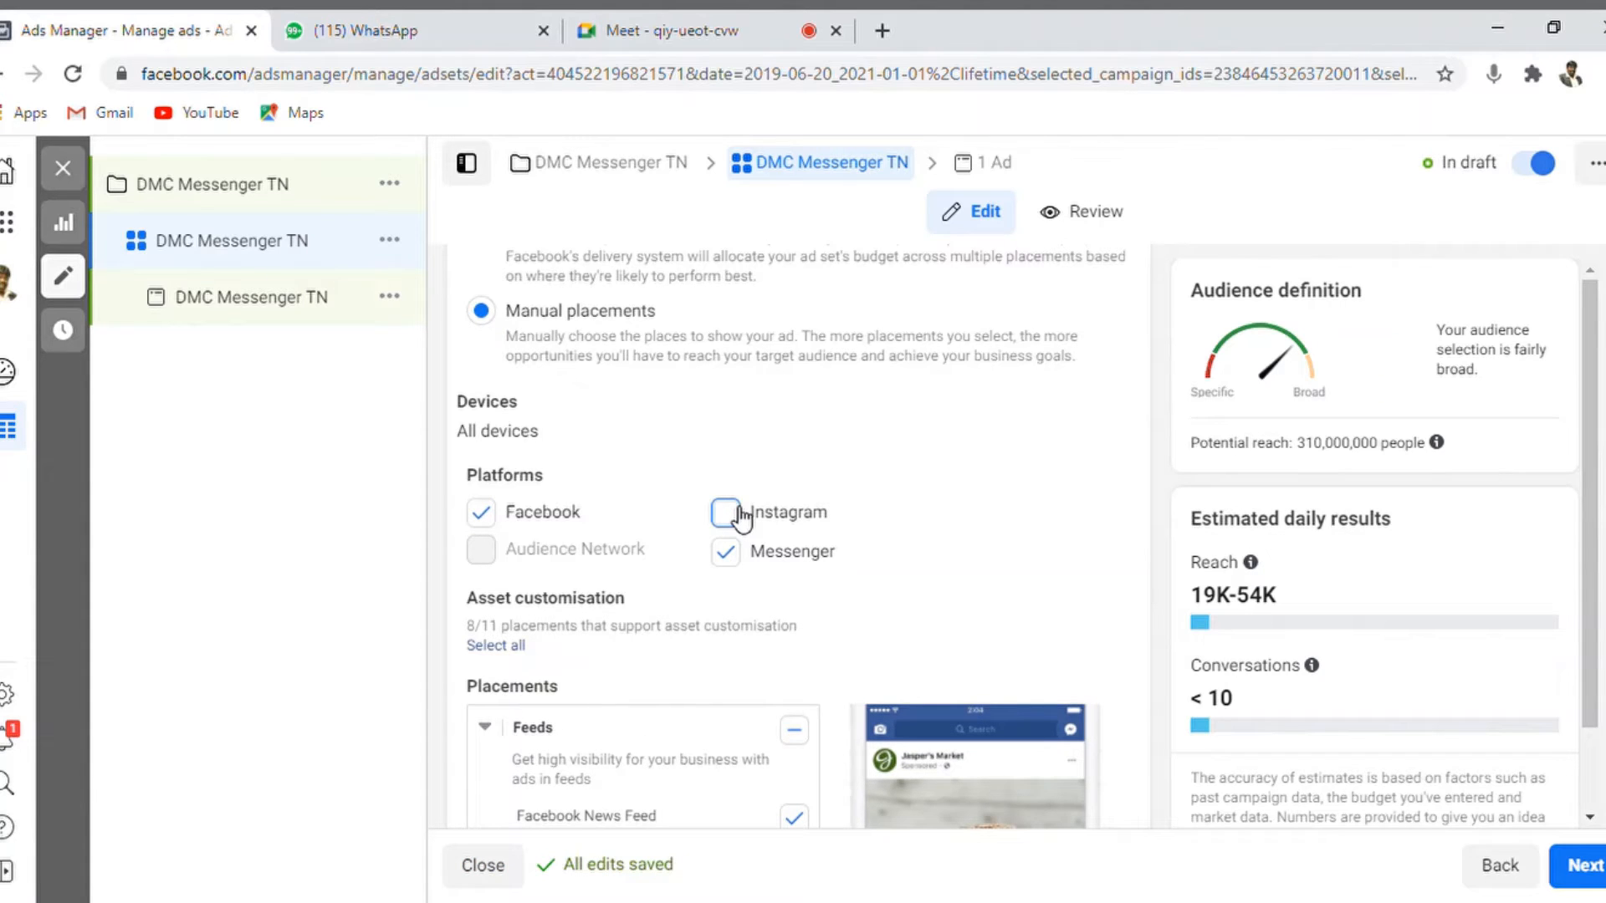
click(739, 513)
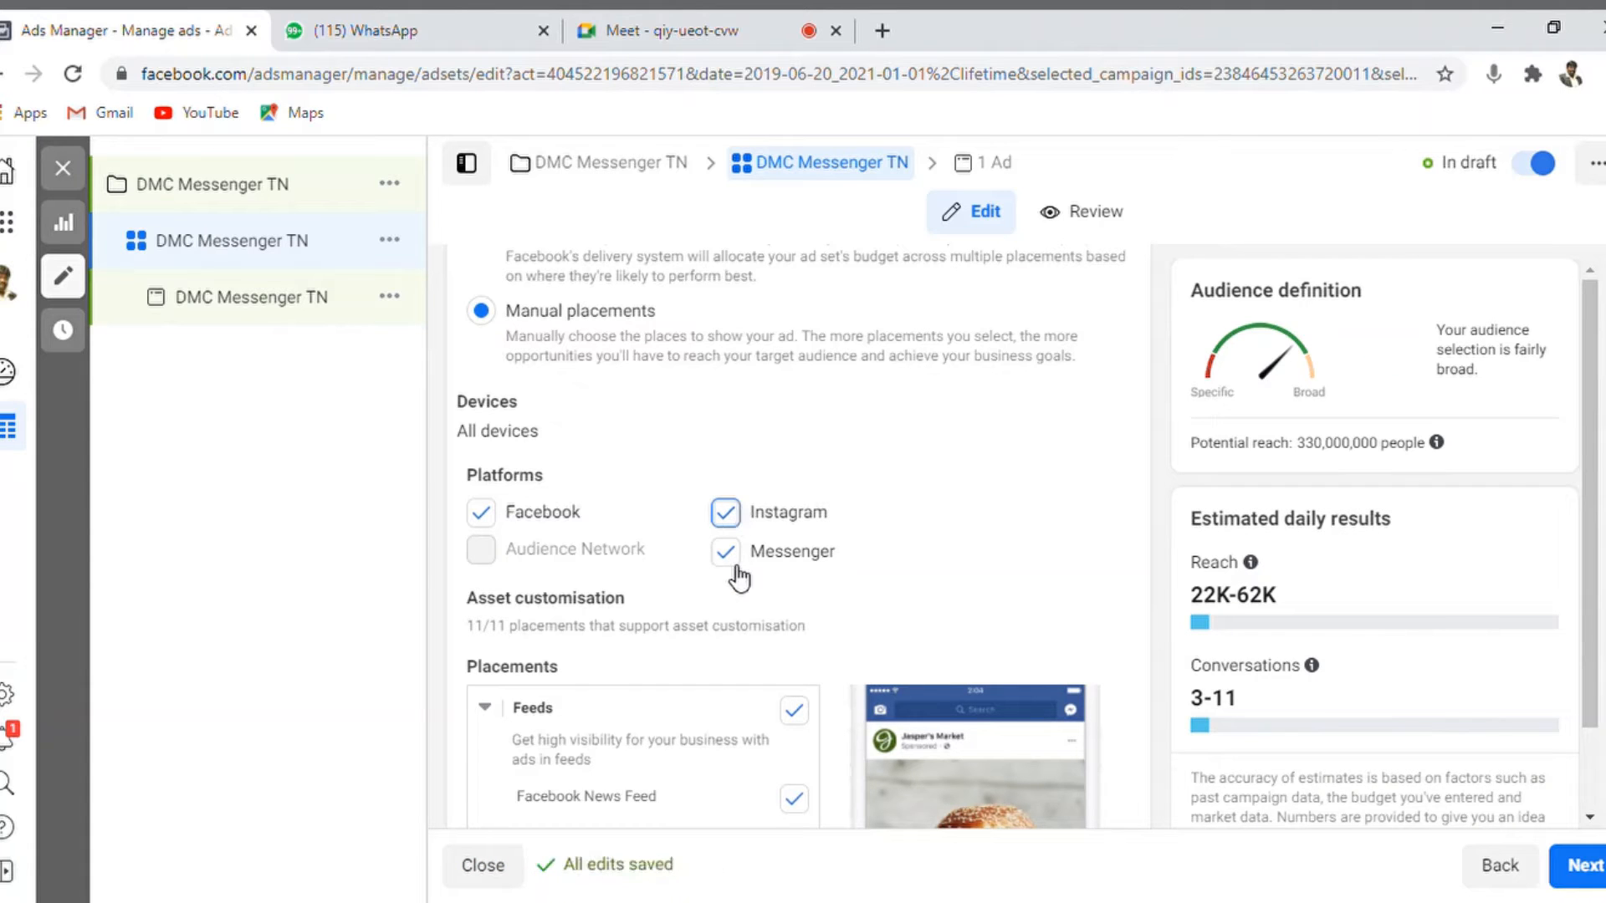
click(727, 562)
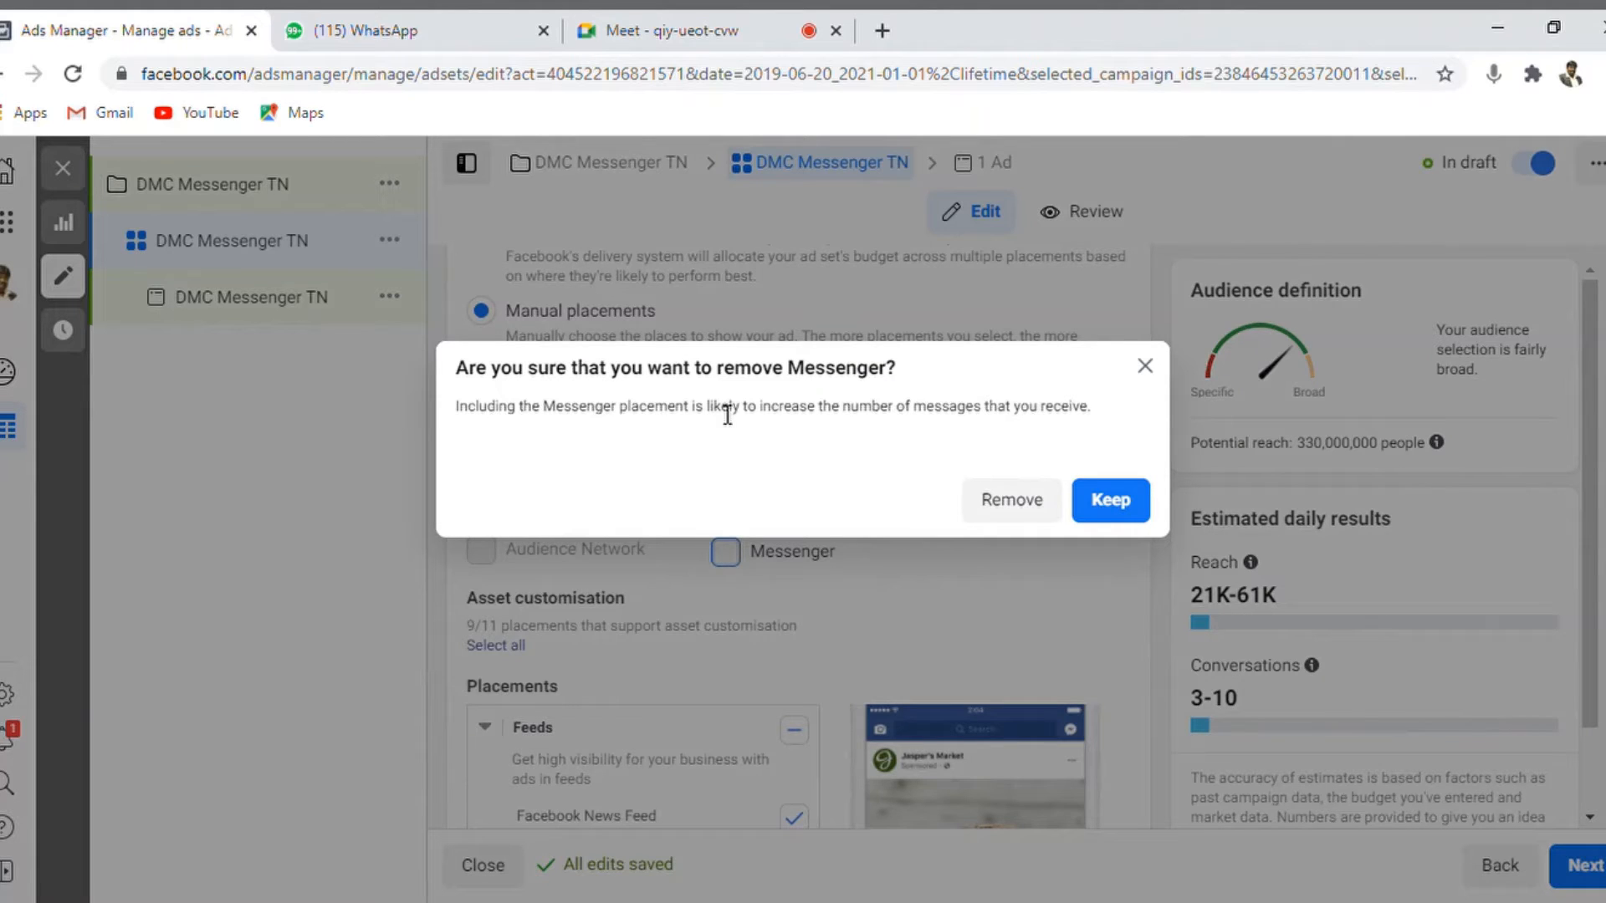
click(1022, 506)
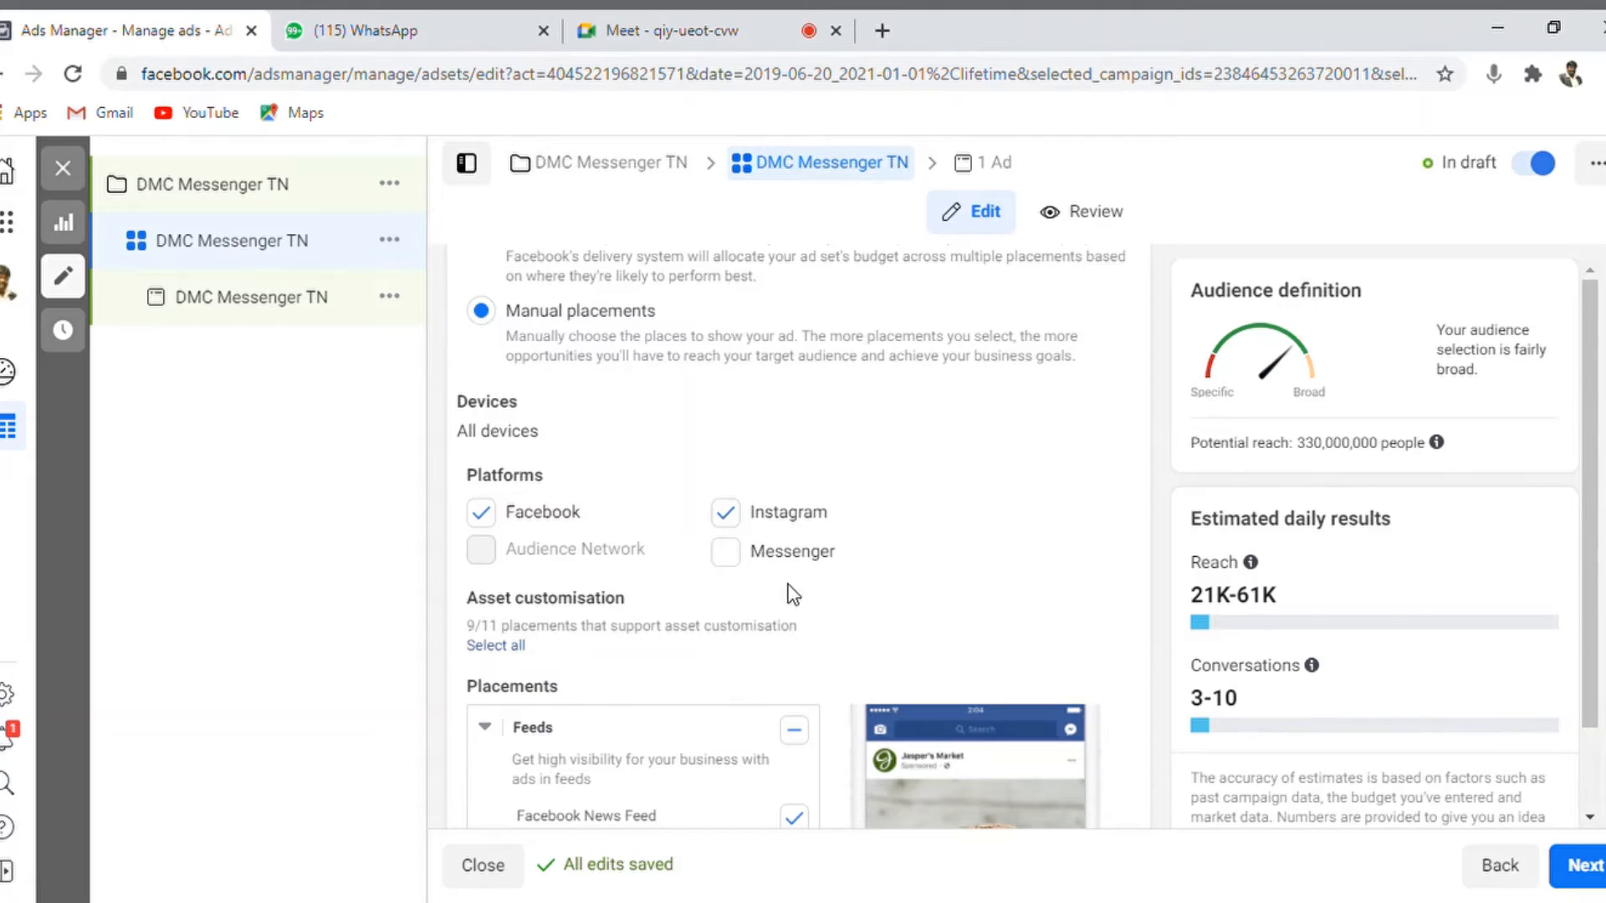
click(725, 552)
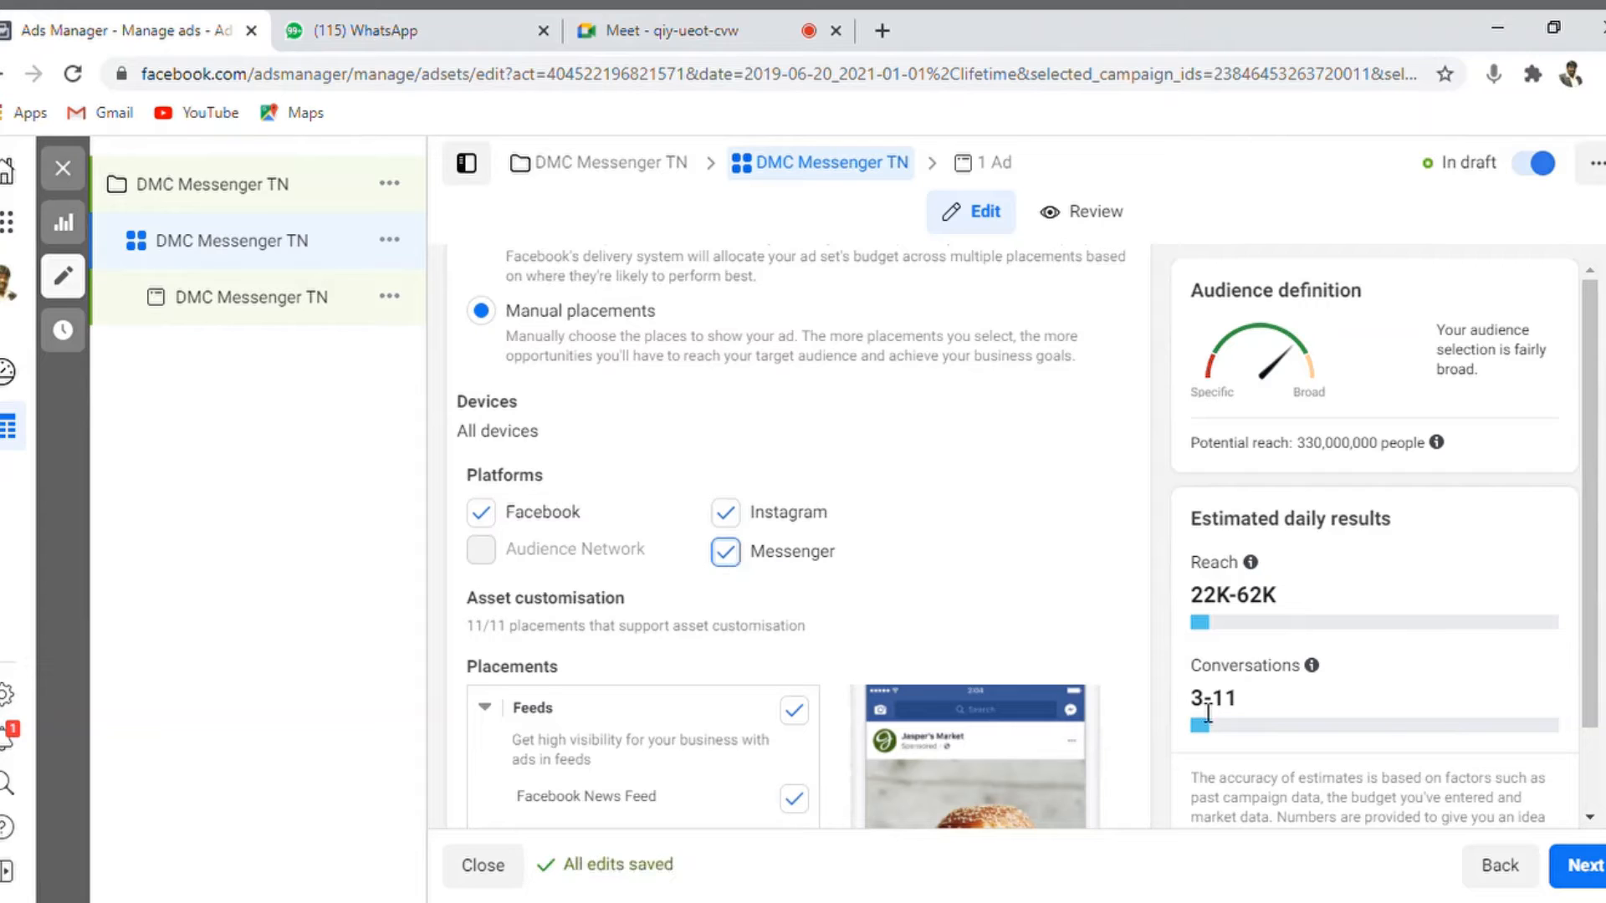
Compare the estimated daily conversations with the Messenger platform included and excluded, leaving Messenger selected
drag(1203, 710, 1210, 711)
triple_click(1211, 712)
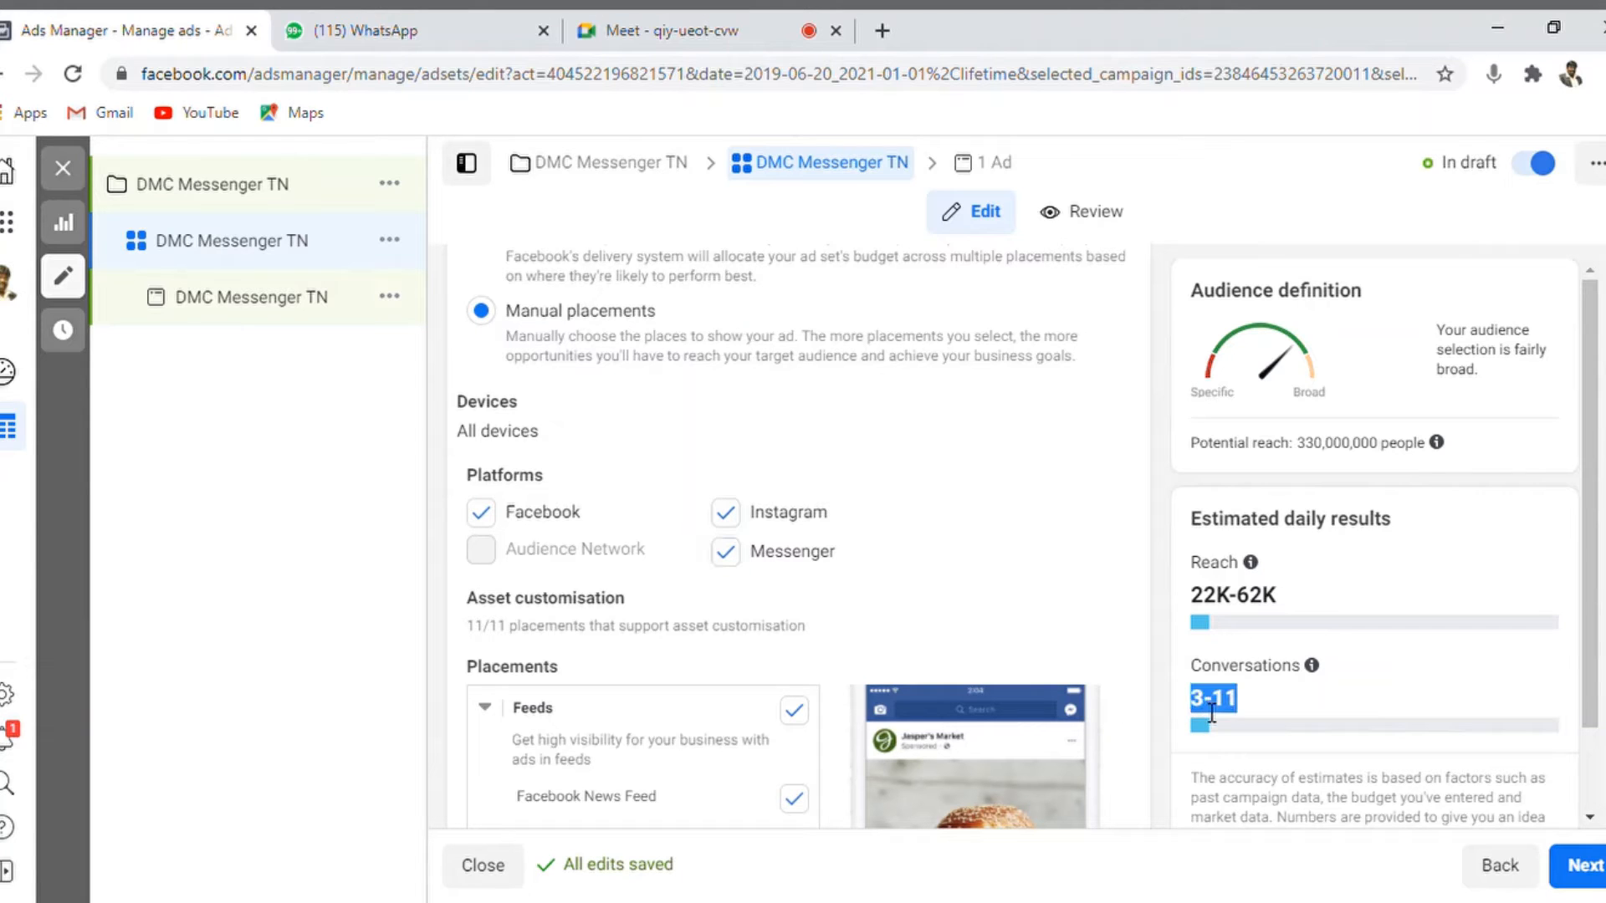
click(727, 554)
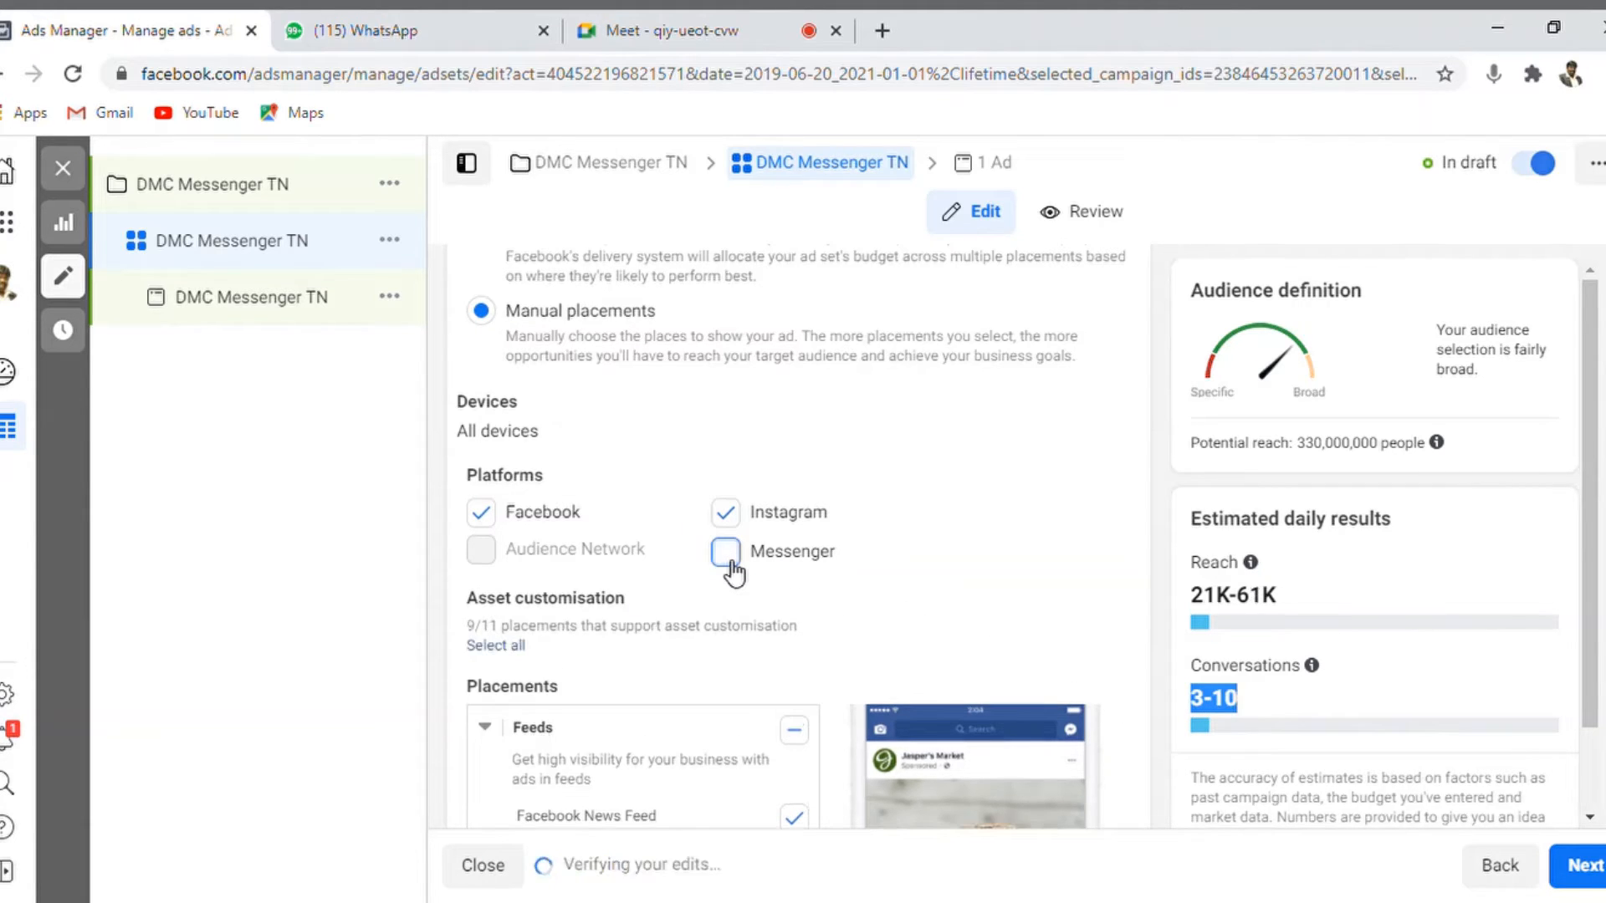
click(1241, 706)
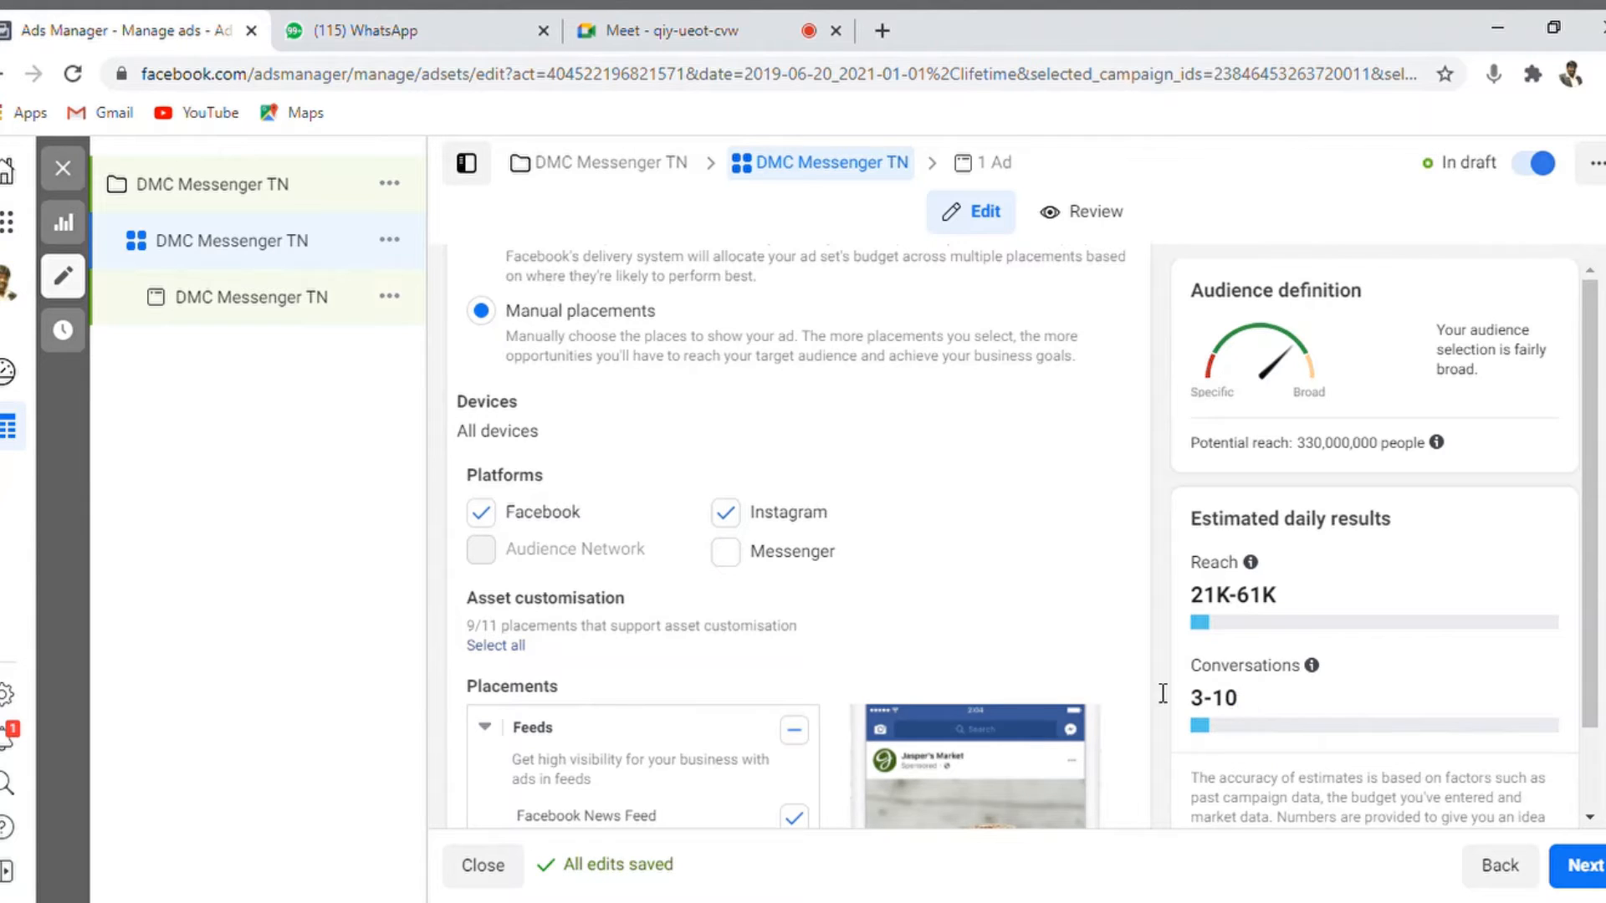
click(725, 553)
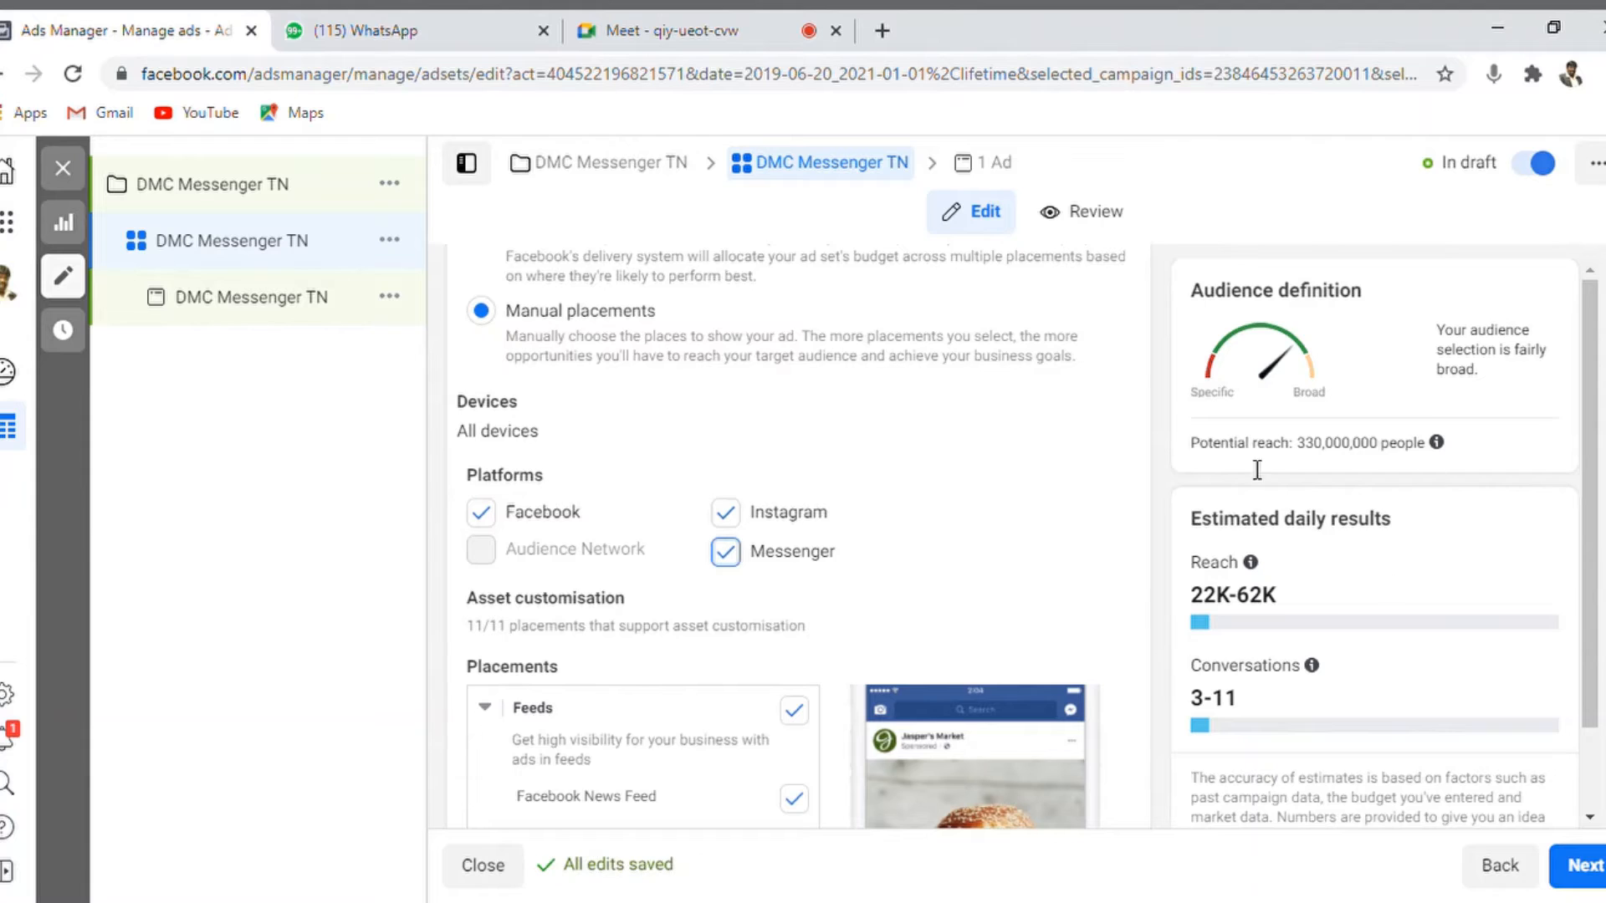
Try excluding both Instagram and Messenger to see the estimated daily results, and reselect both platforms
click(1221, 531)
triple_click(1221, 531)
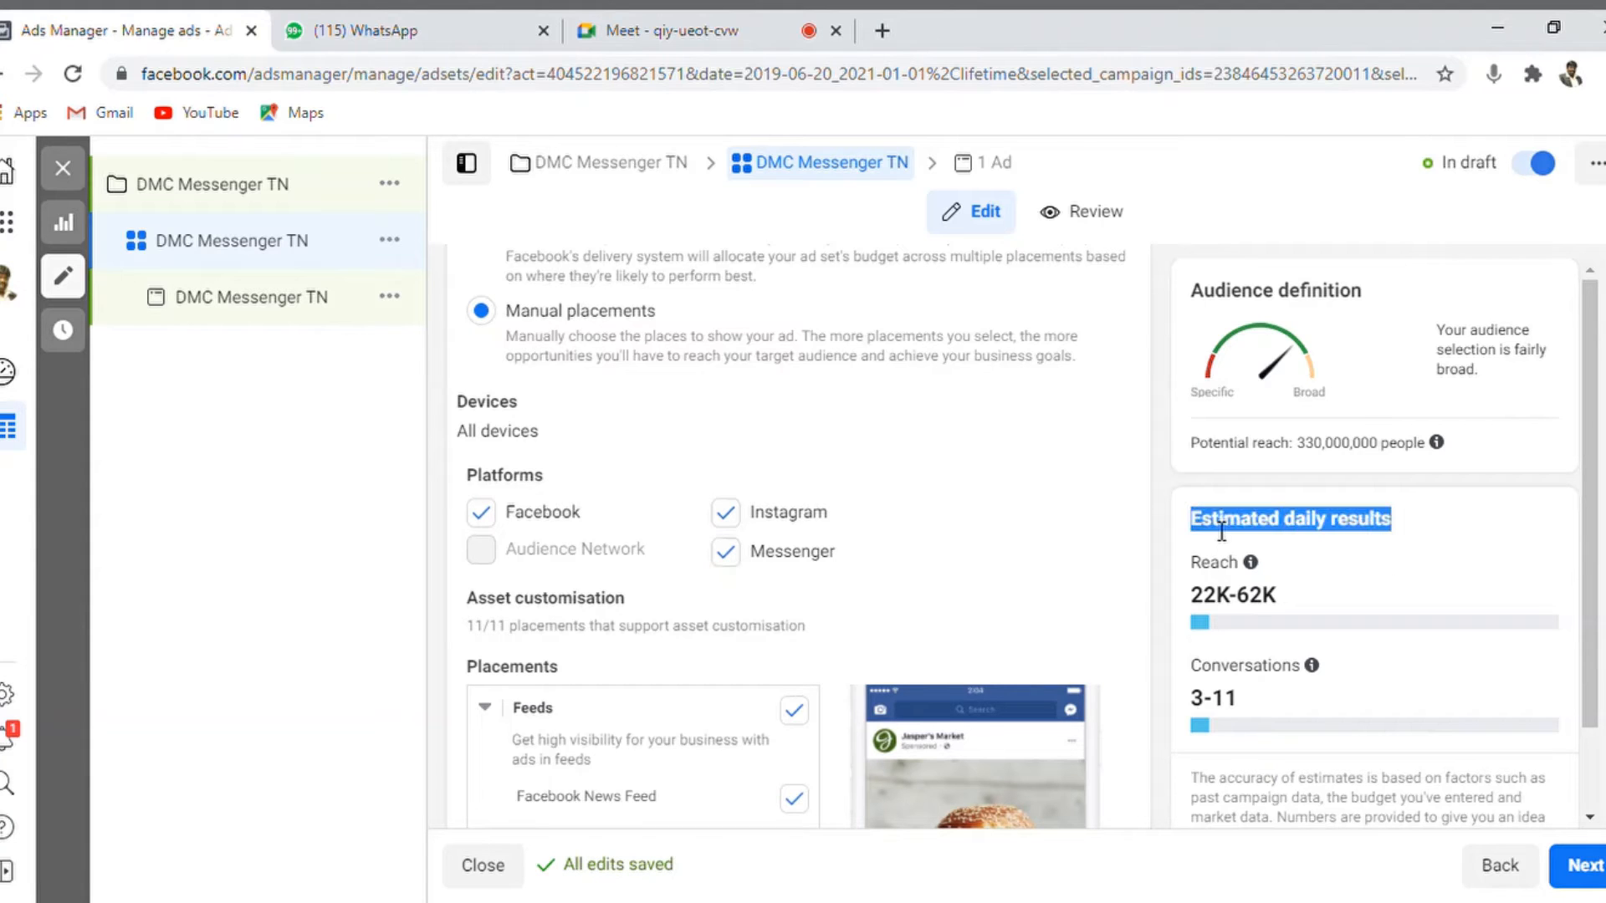
click(725, 513)
click(740, 568)
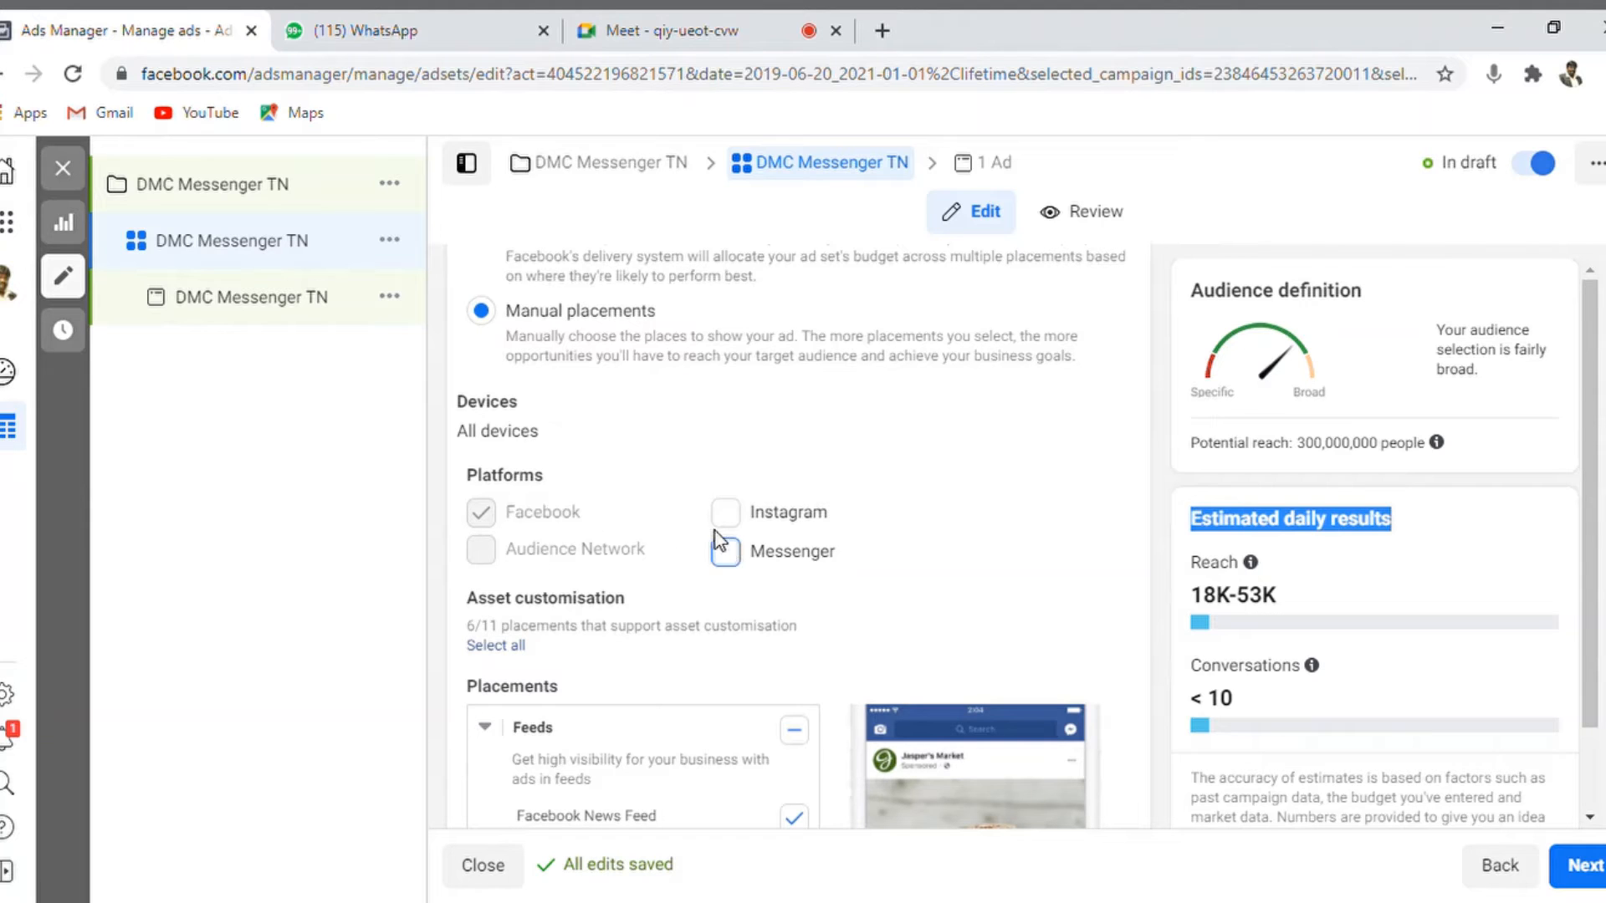
click(733, 521)
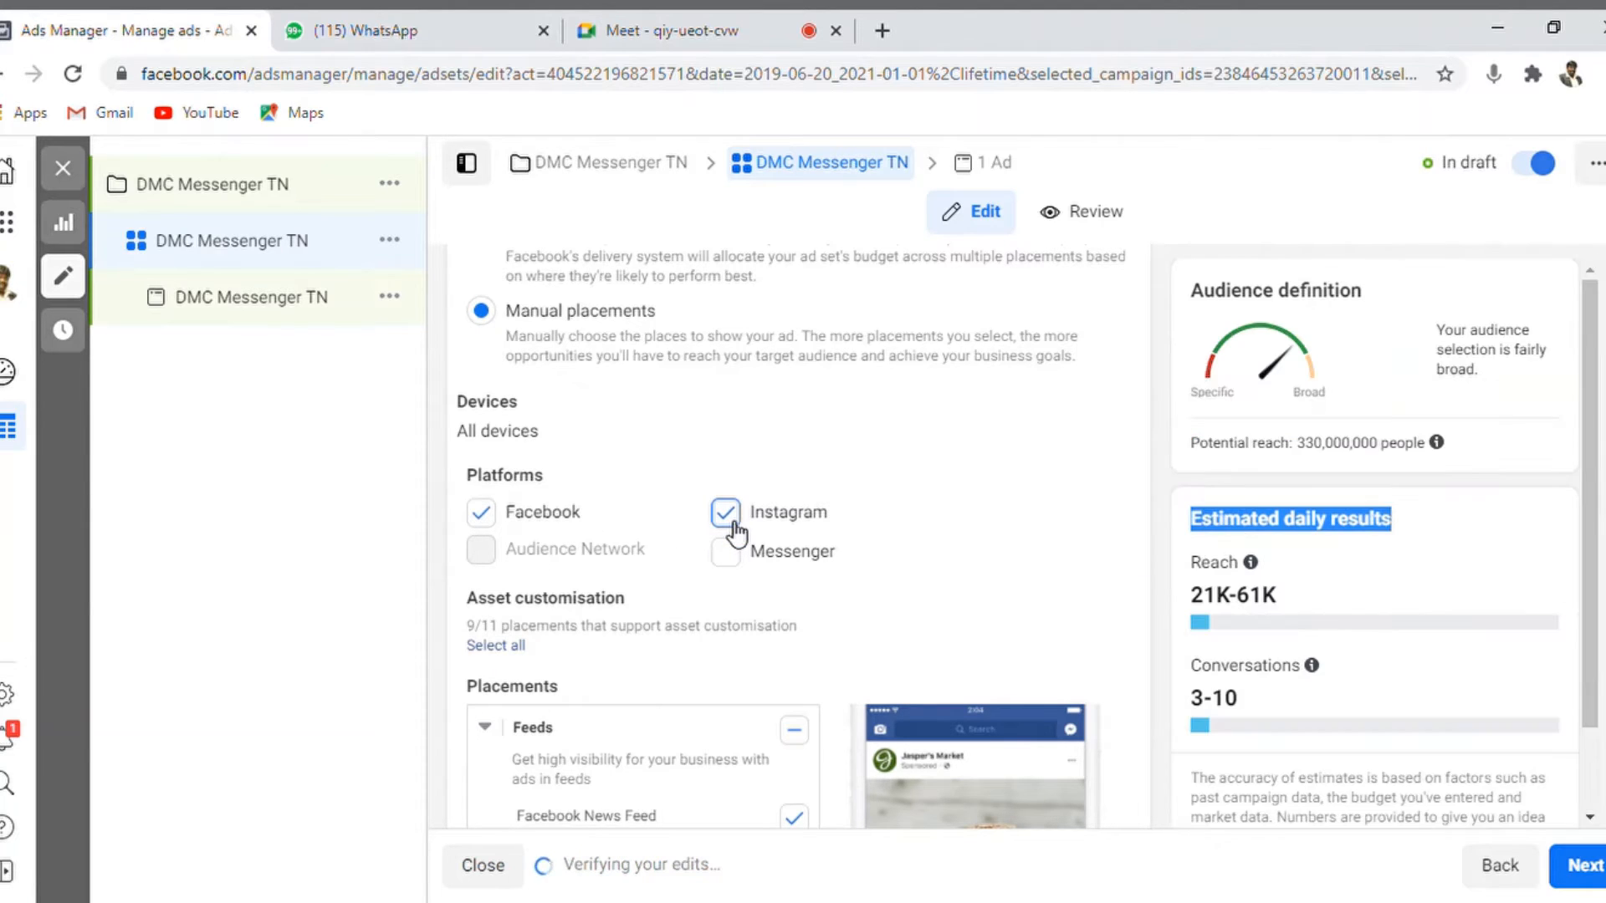
click(740, 560)
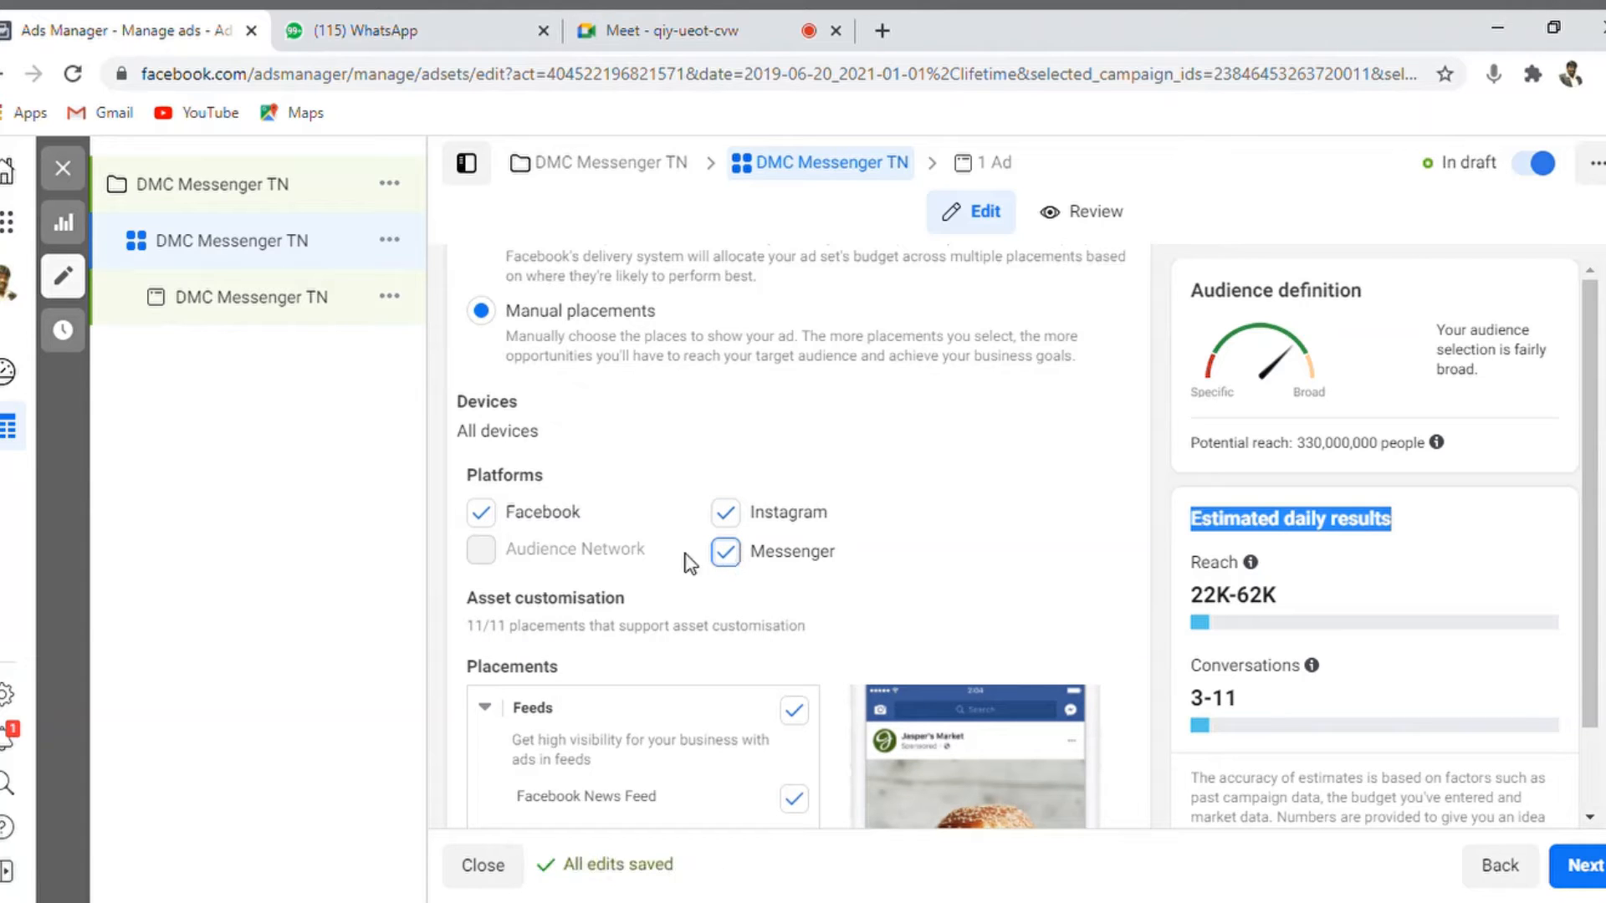
Compare the estimated daily results with and without the Facebook platform, leaving Facebook deselected
click(485, 519)
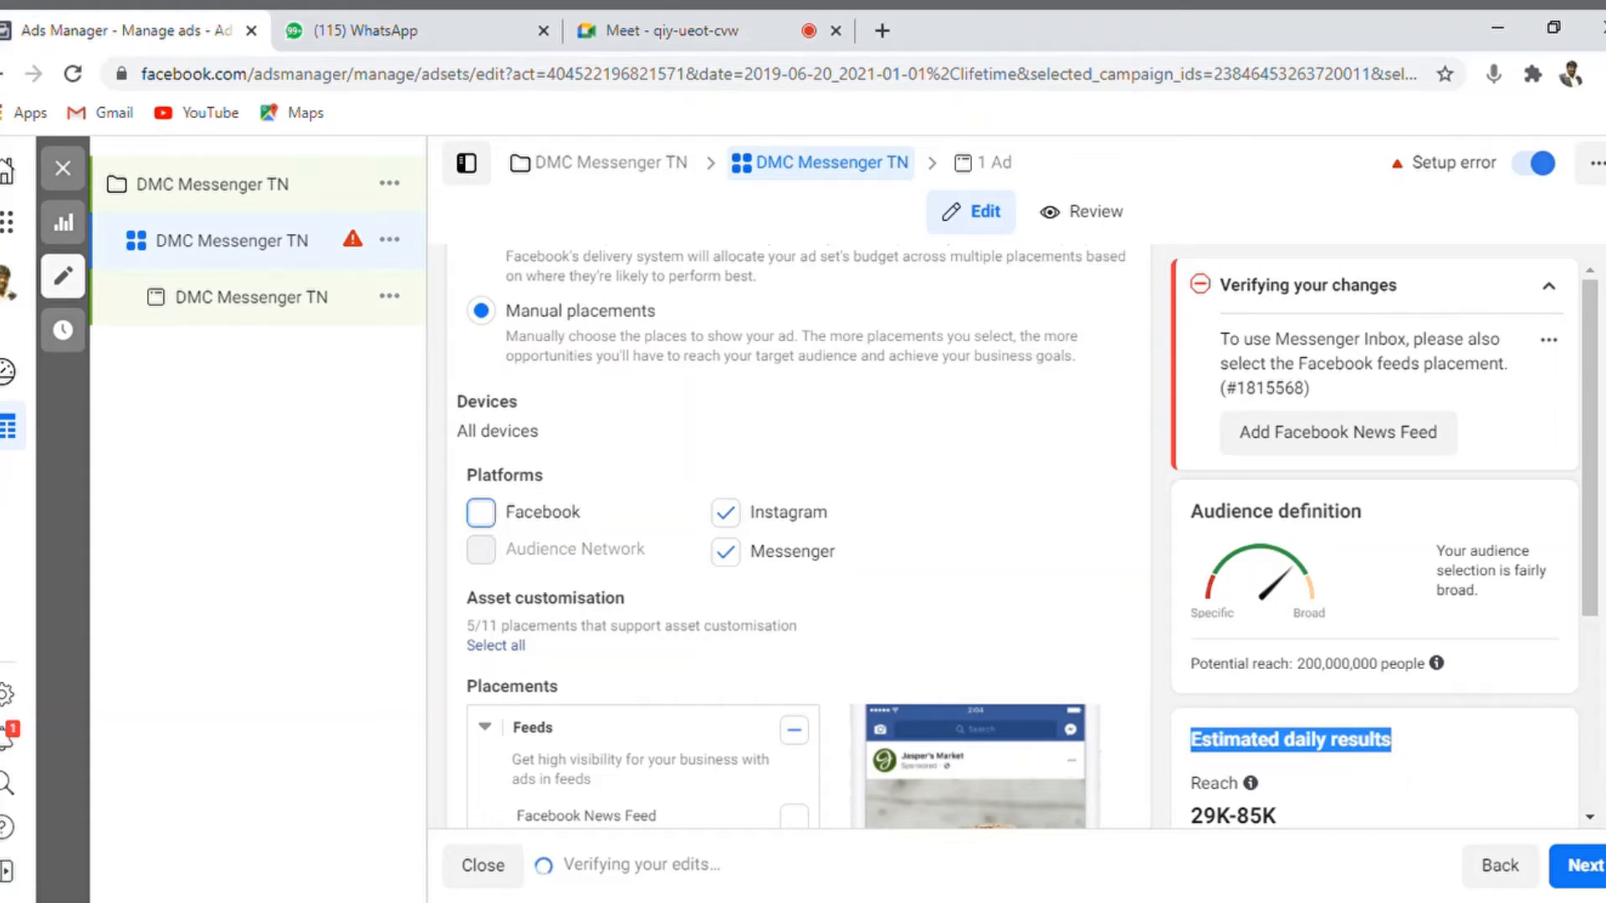
scroll(919, 537, down, 4)
scroll(920, 537, up, 6)
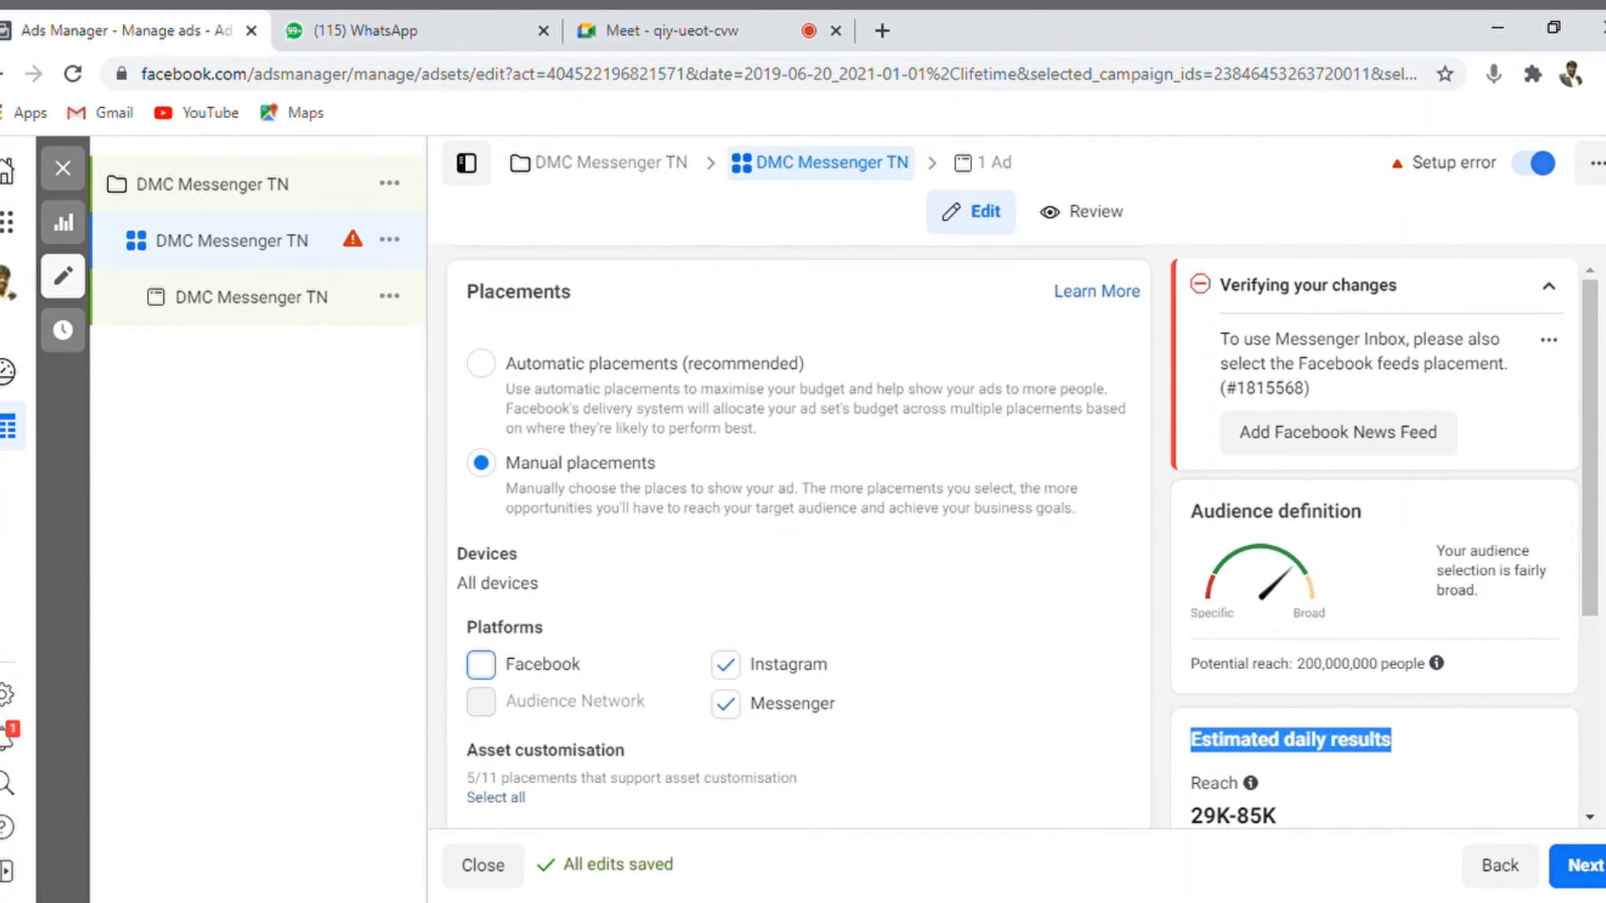
scroll(920, 536, down, 1)
drag(1591, 562, 1591, 740)
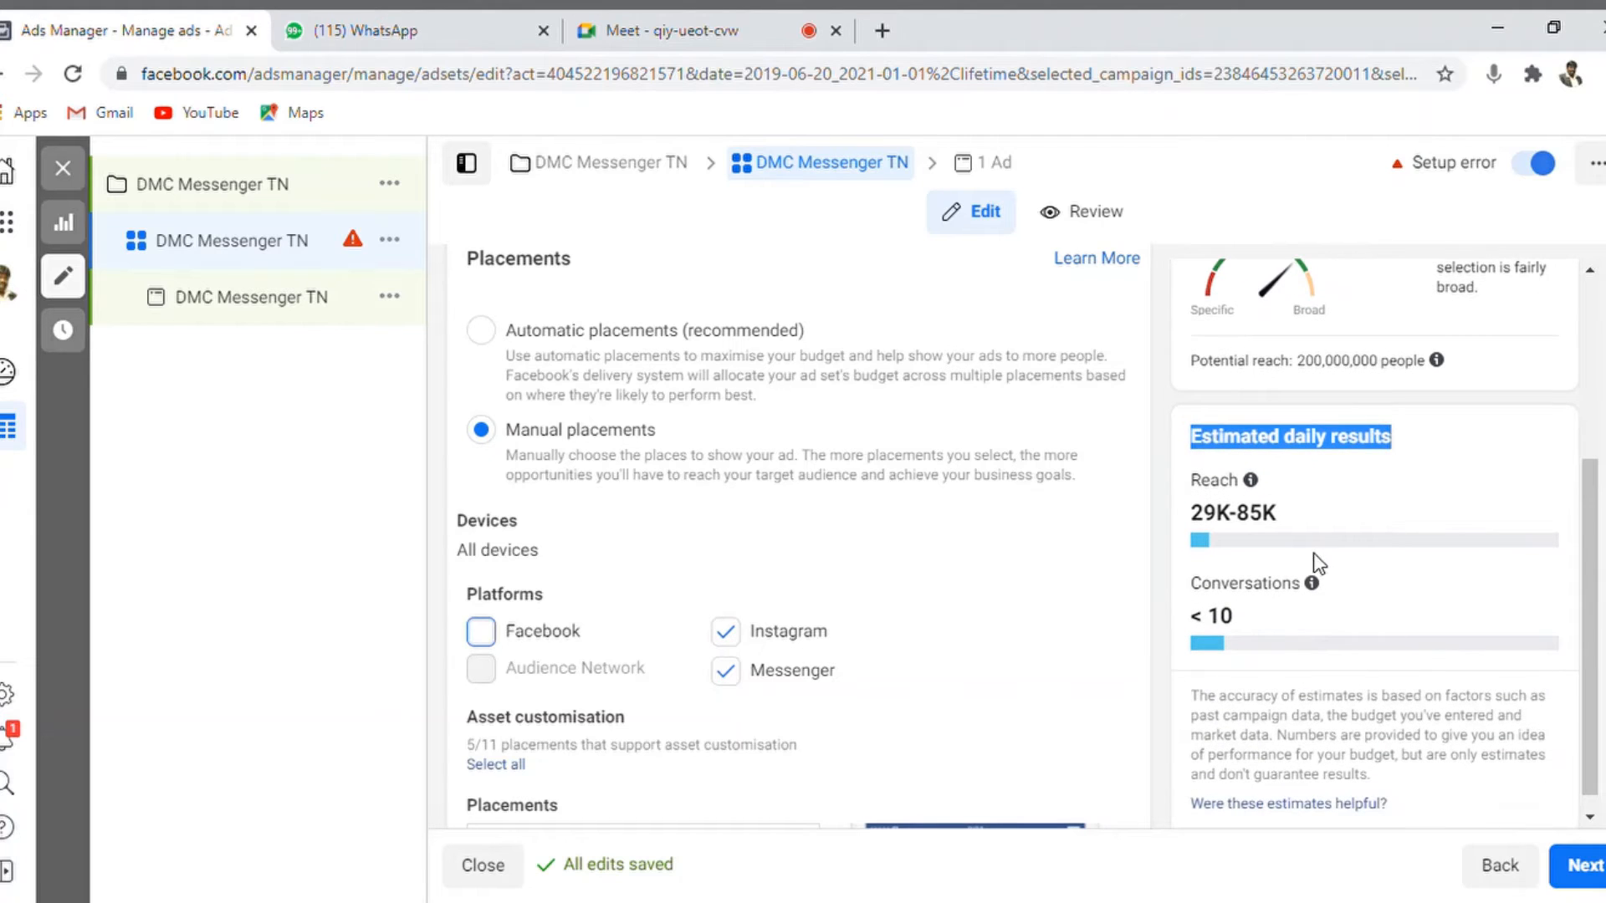
click(482, 642)
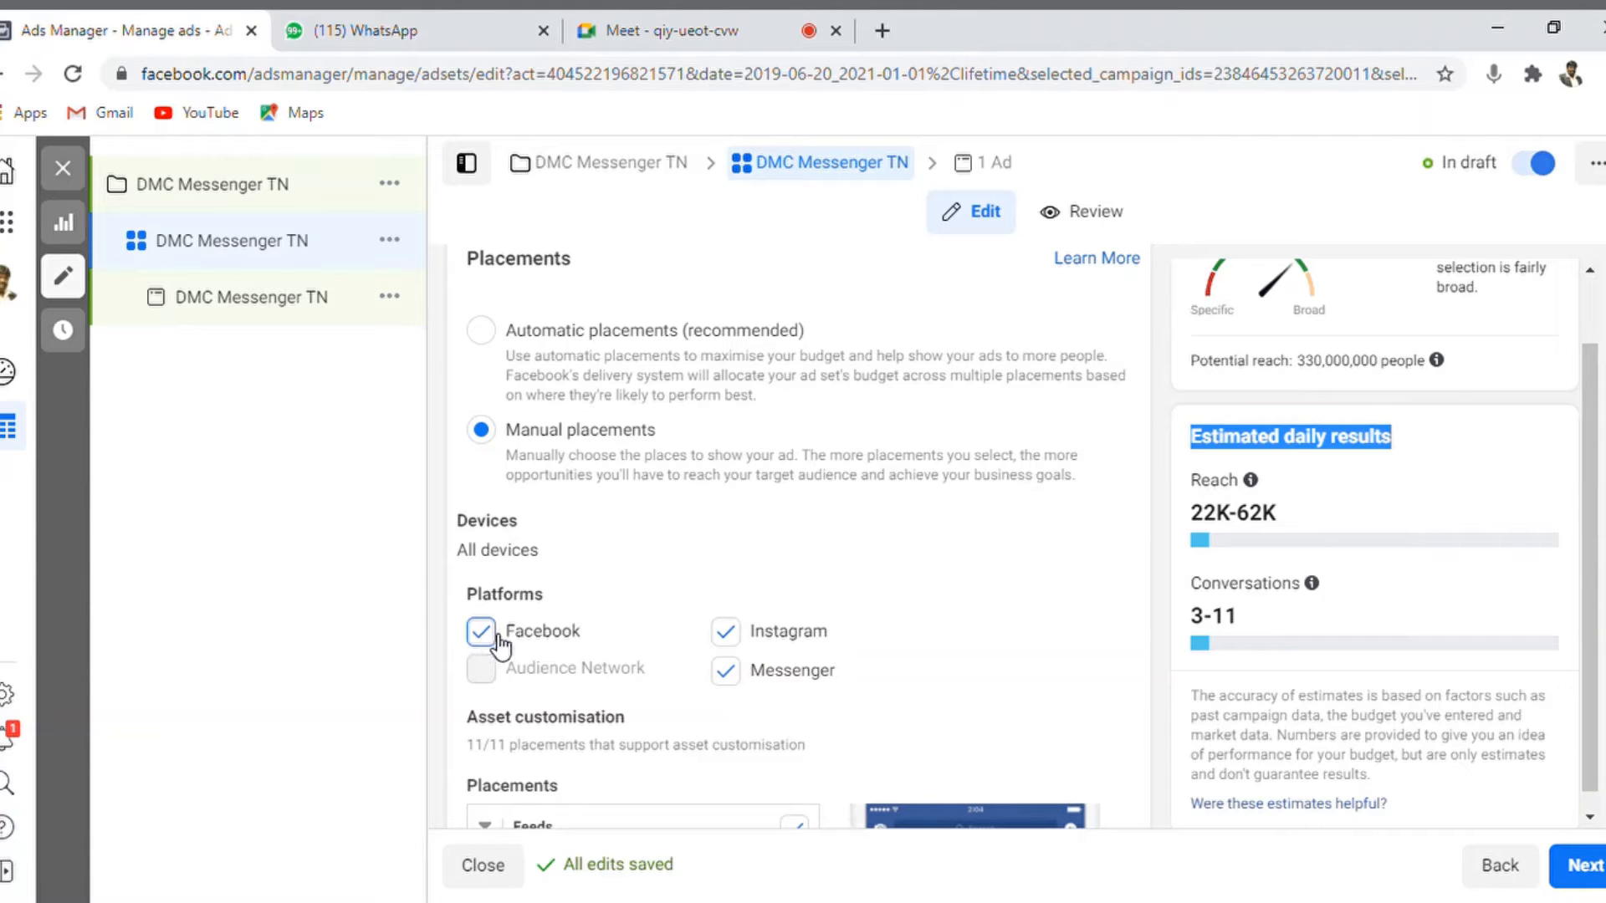
click(498, 642)
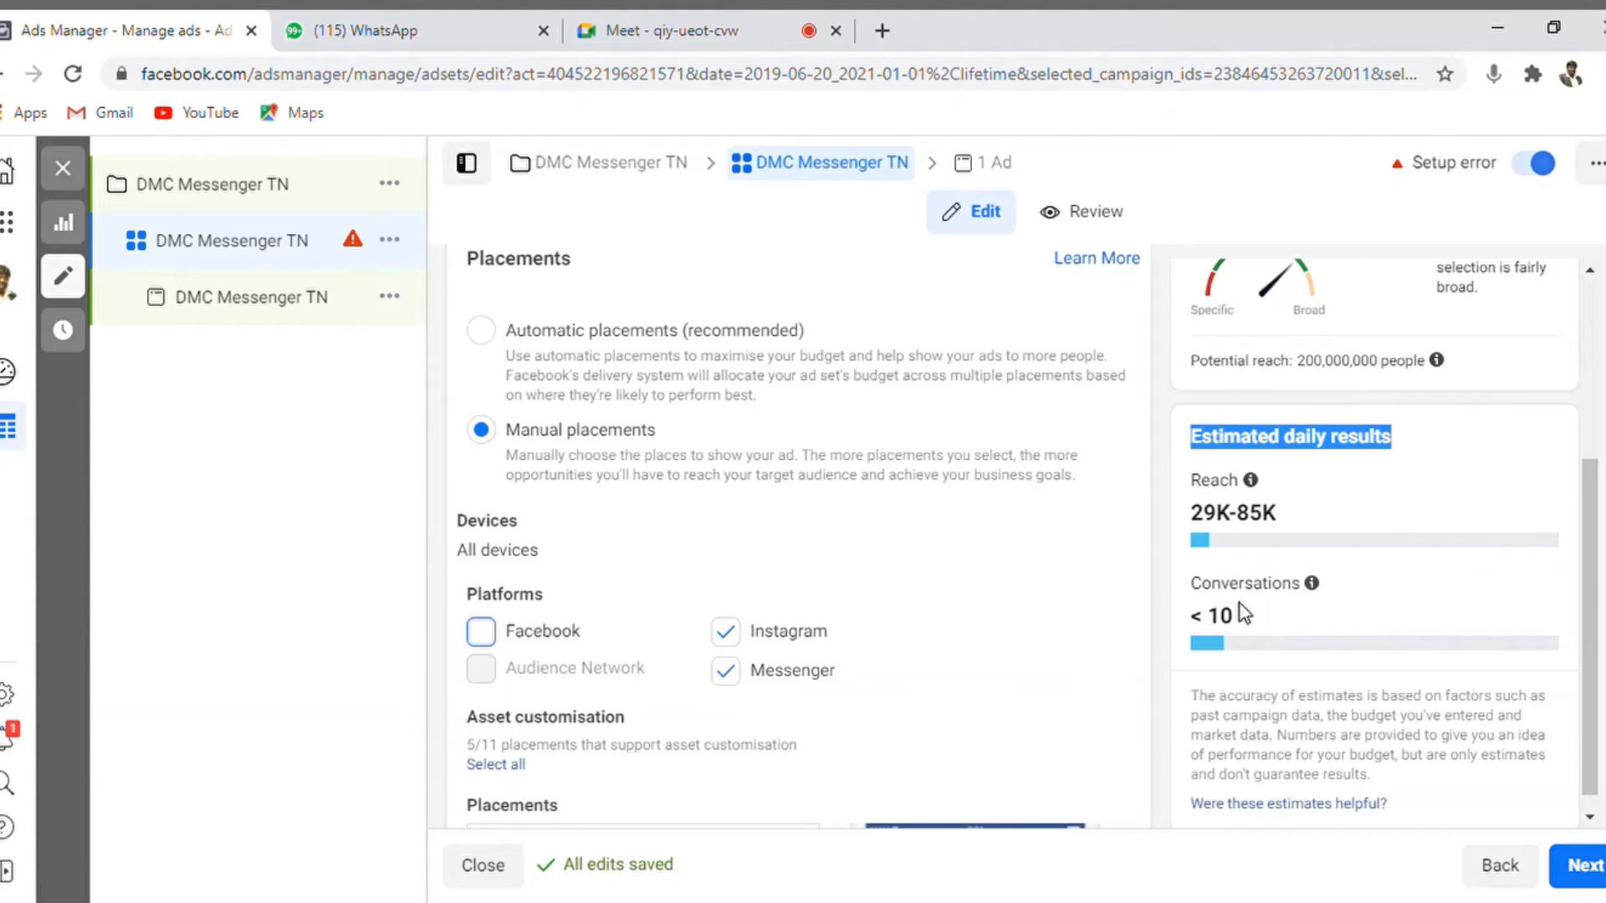
Reselect the Facebook platform and switch the ad set from manual to automatic placements
triple_click(1221, 623)
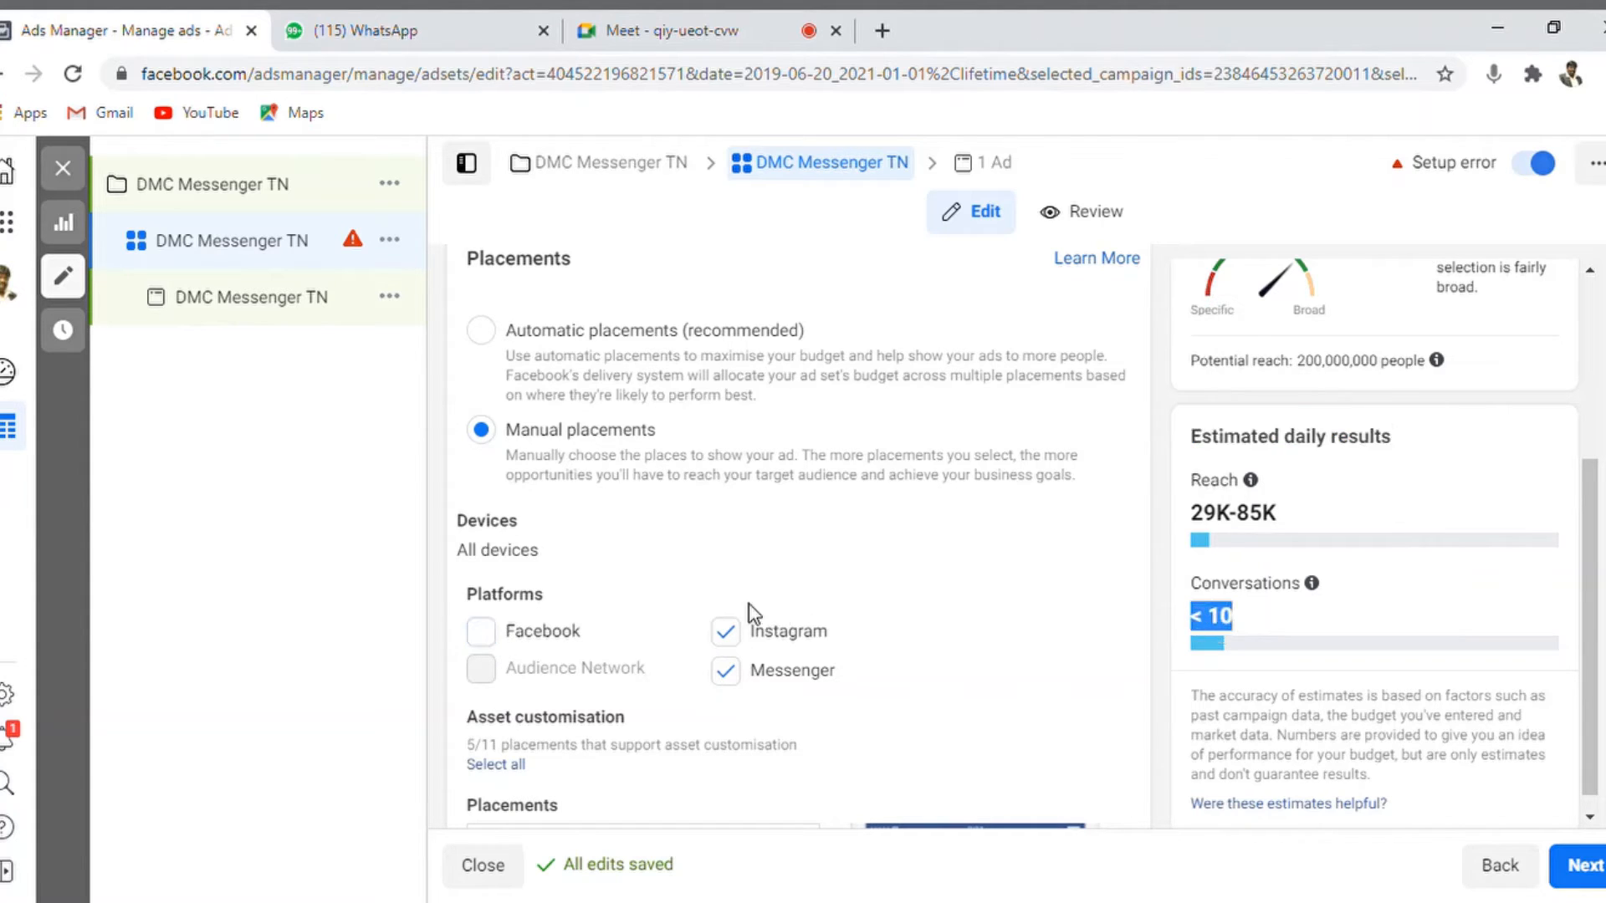
click(492, 635)
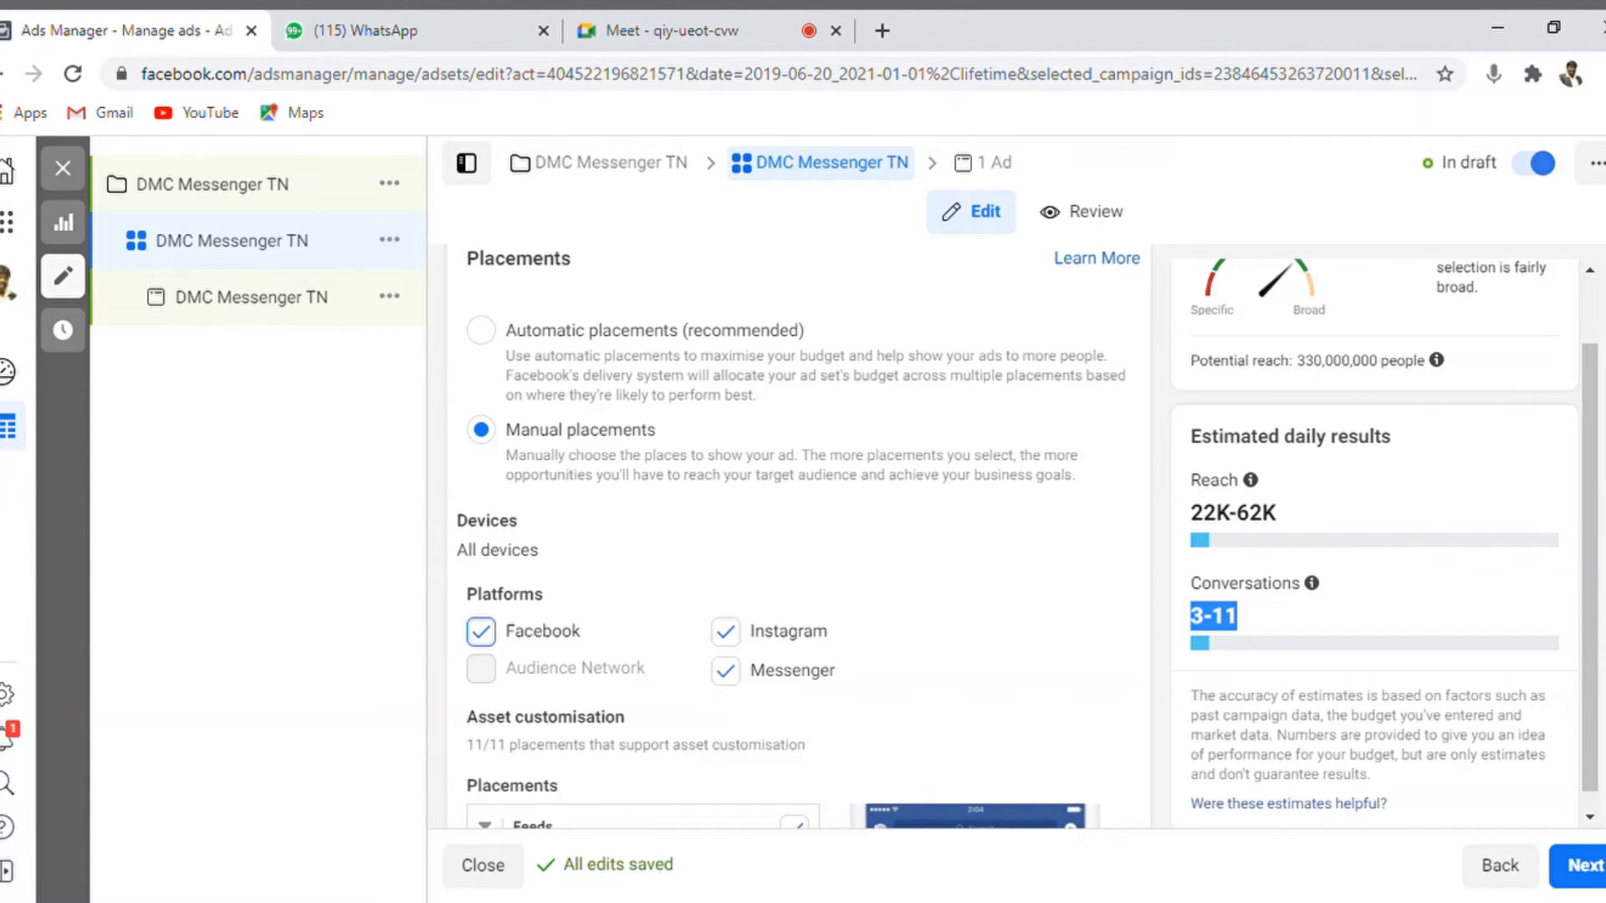
scroll(794, 536, up, 2)
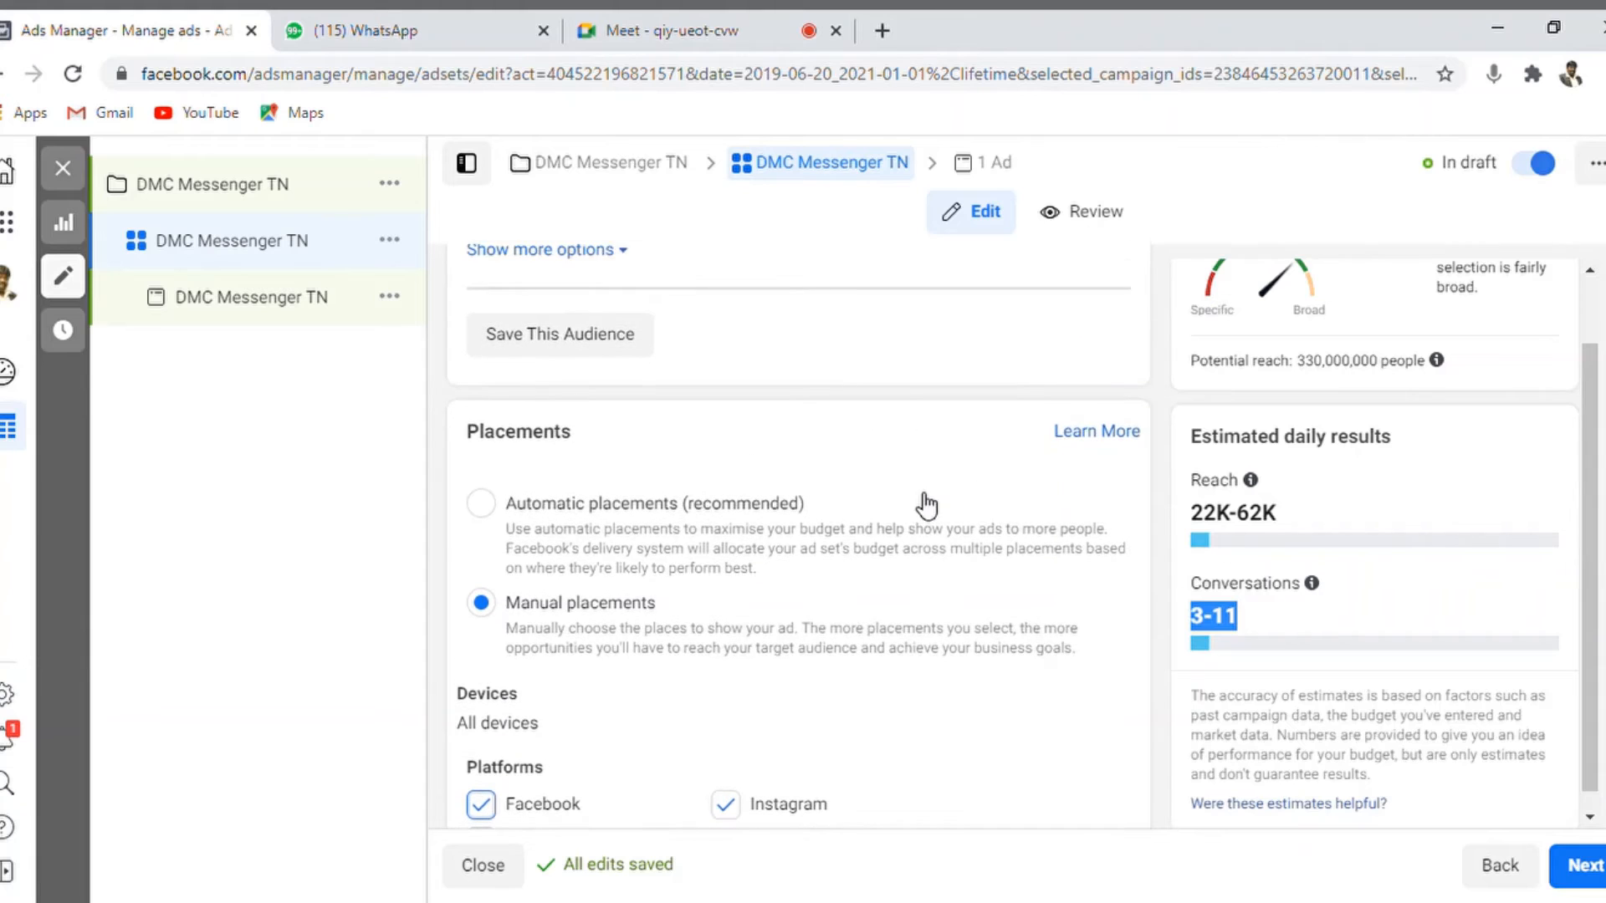
click(483, 506)
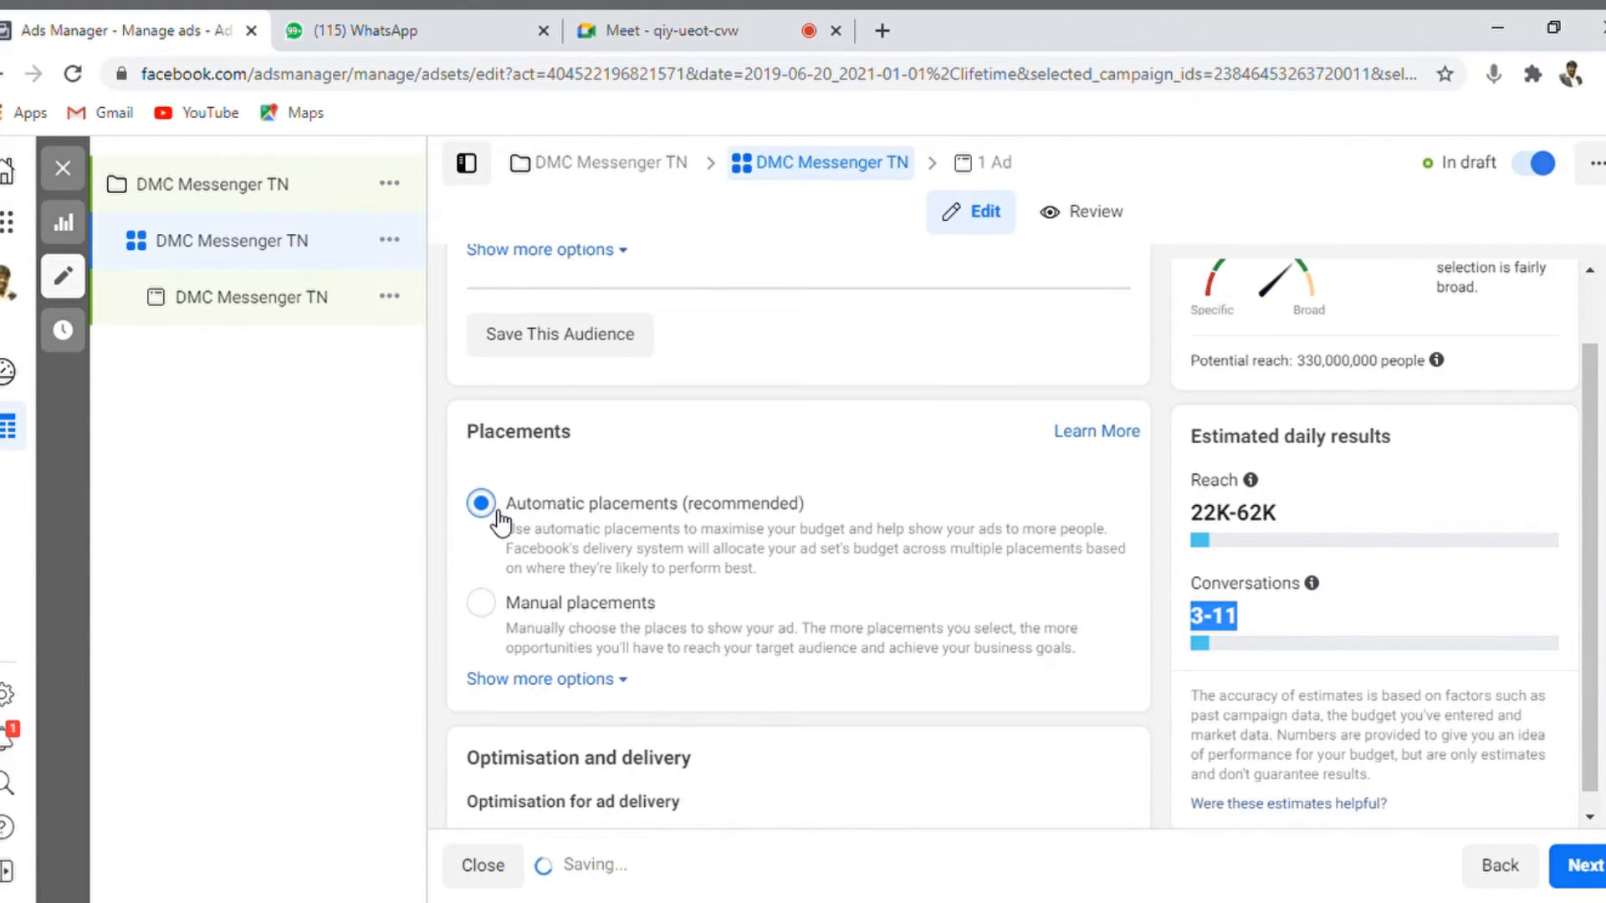
click(485, 606)
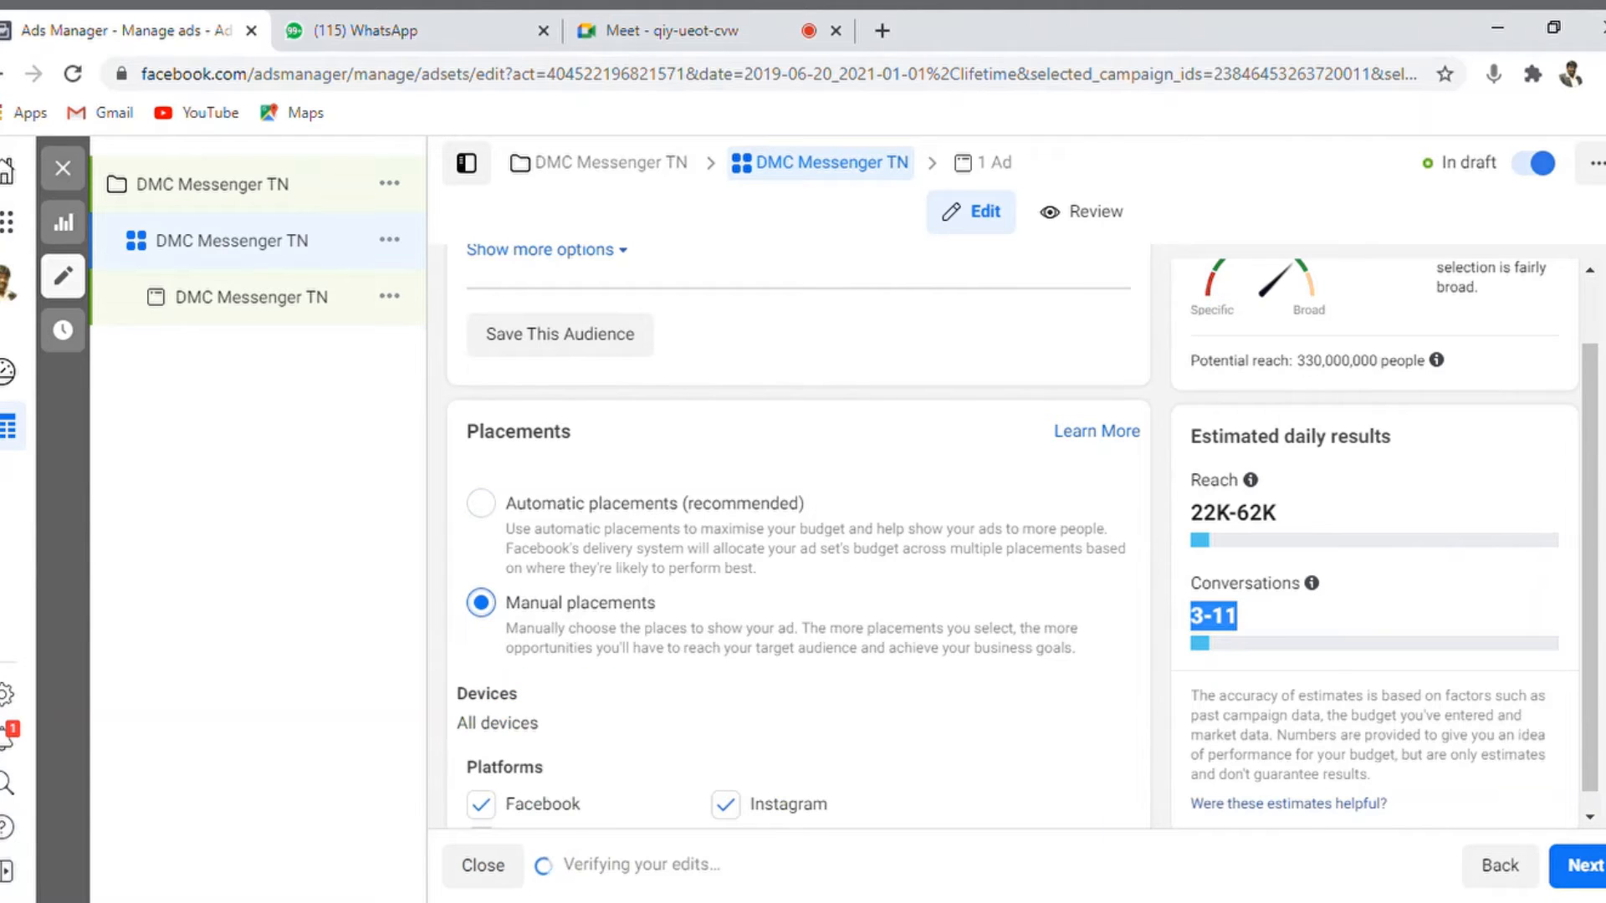
scroll(798, 535, down, 1)
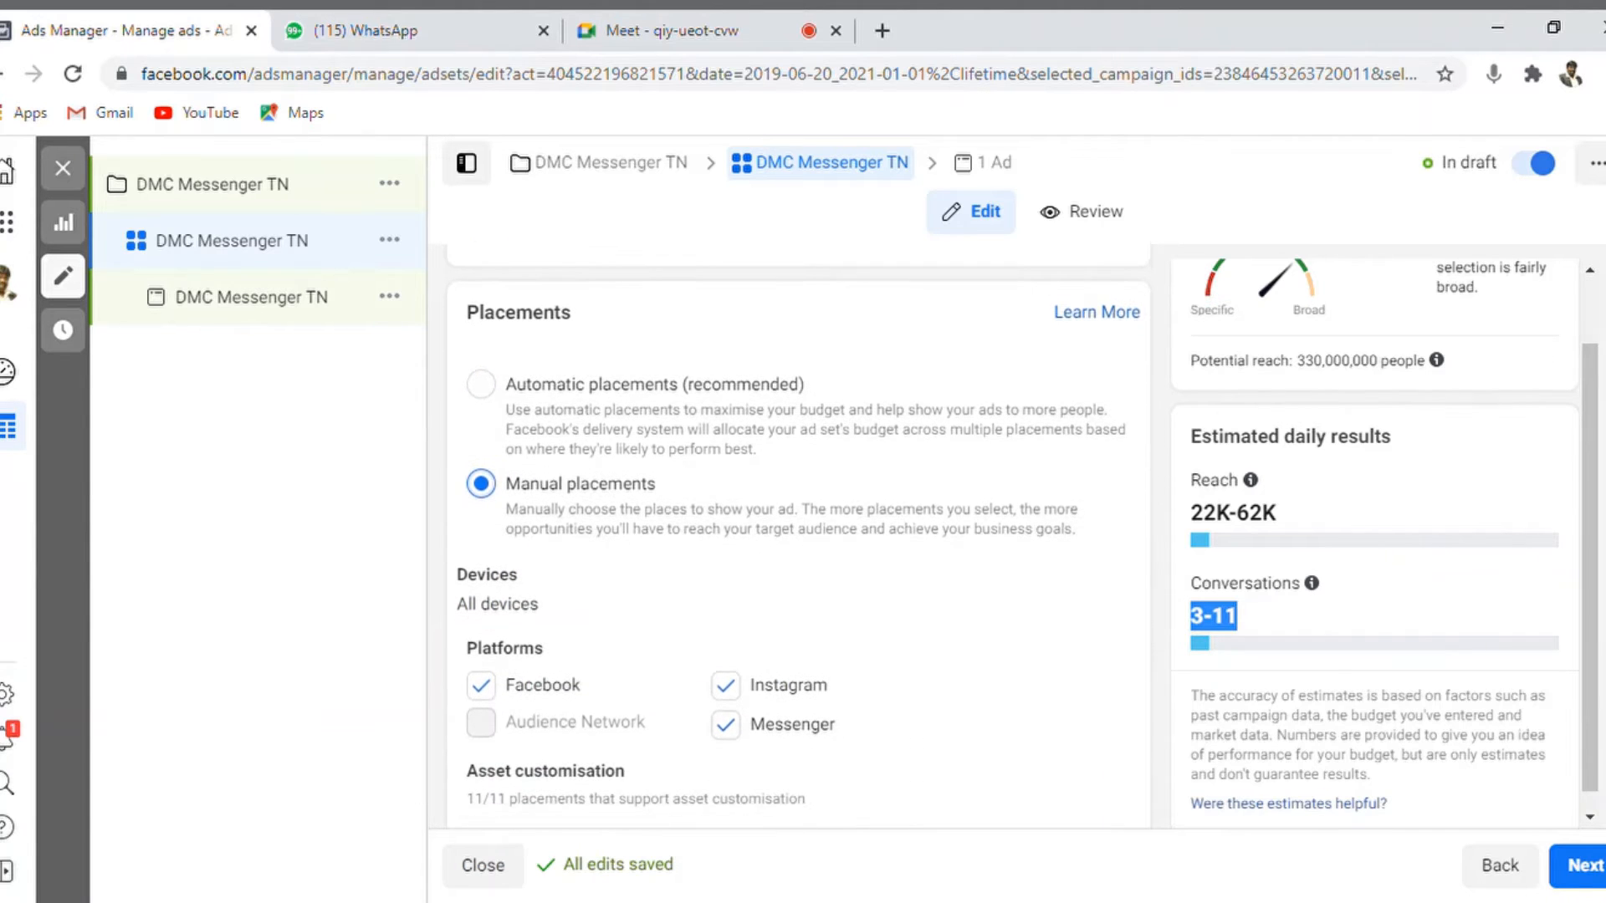
scroll(895, 543, up, 1)
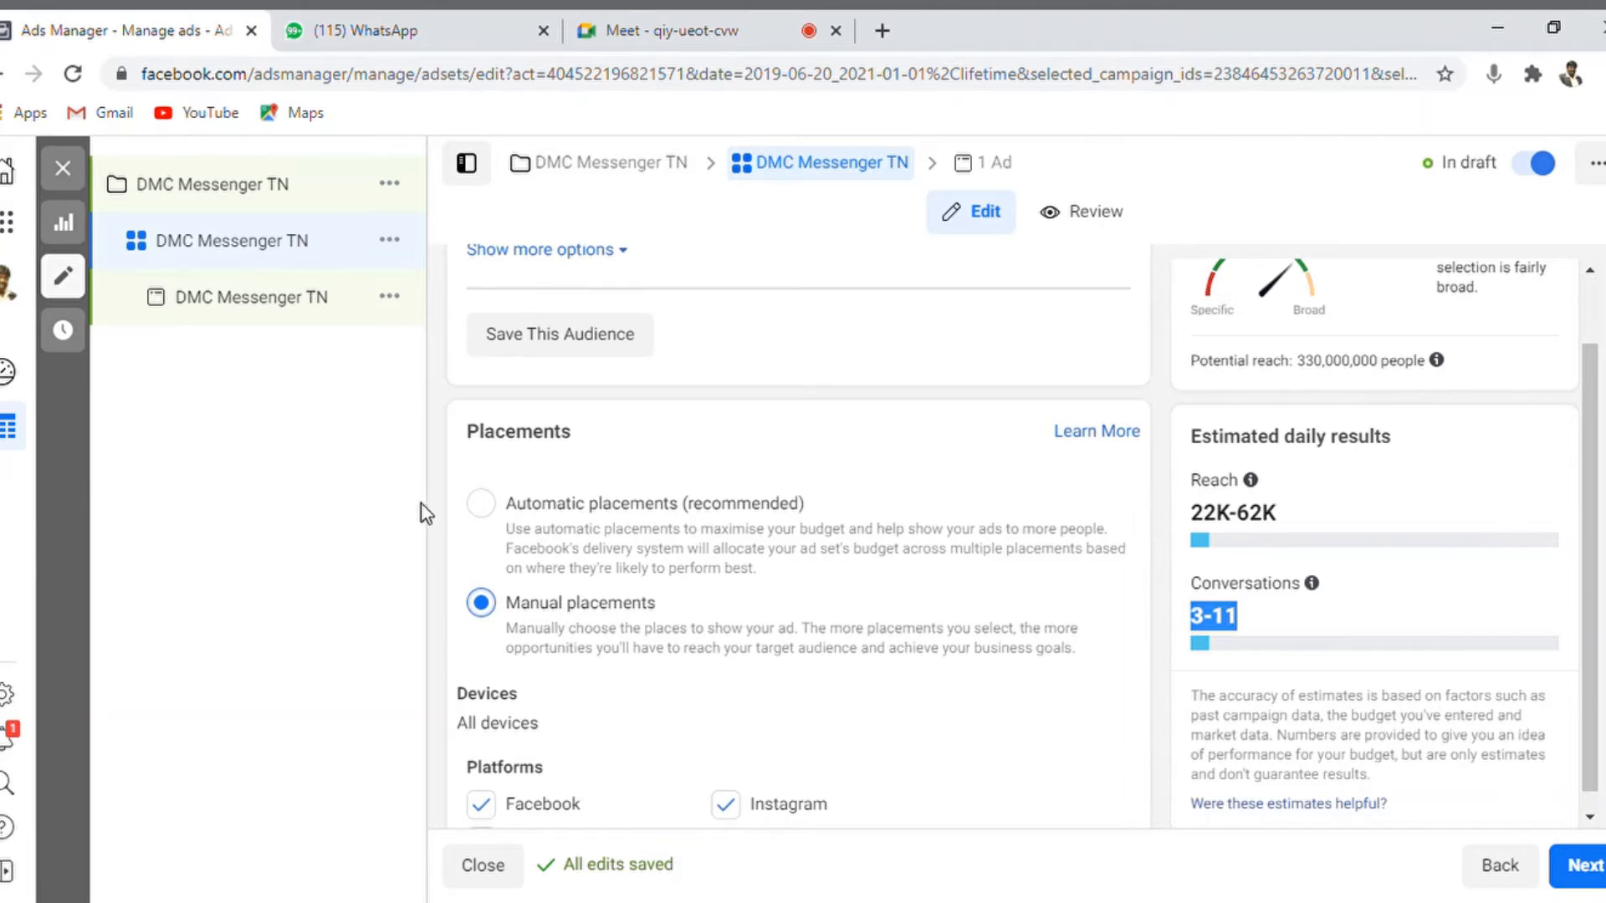
click(487, 529)
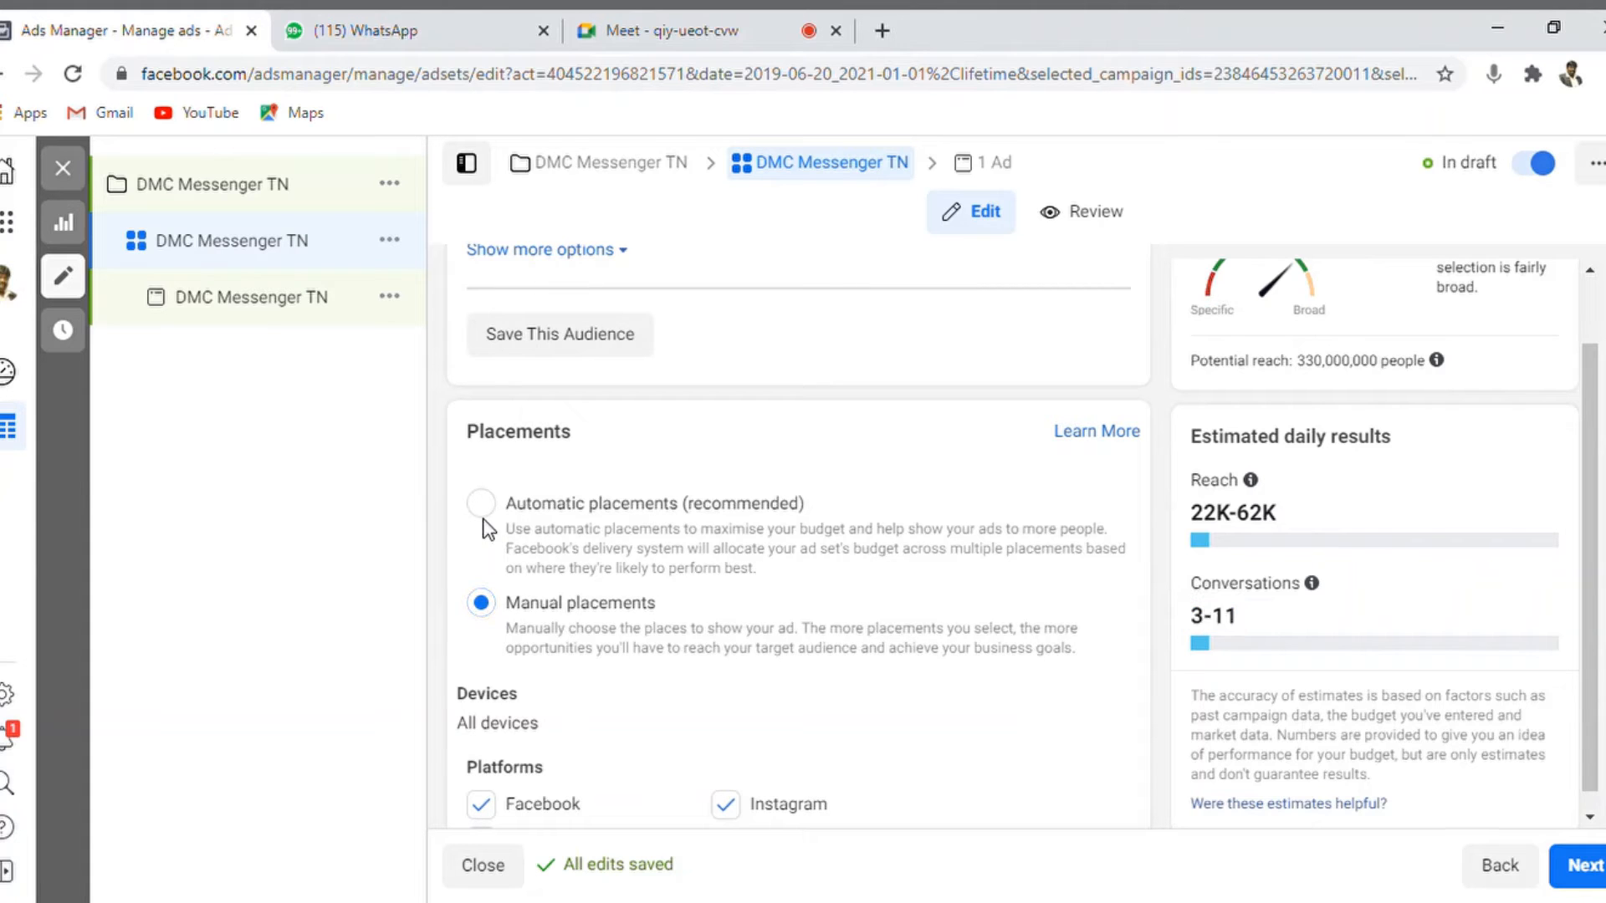
click(481, 502)
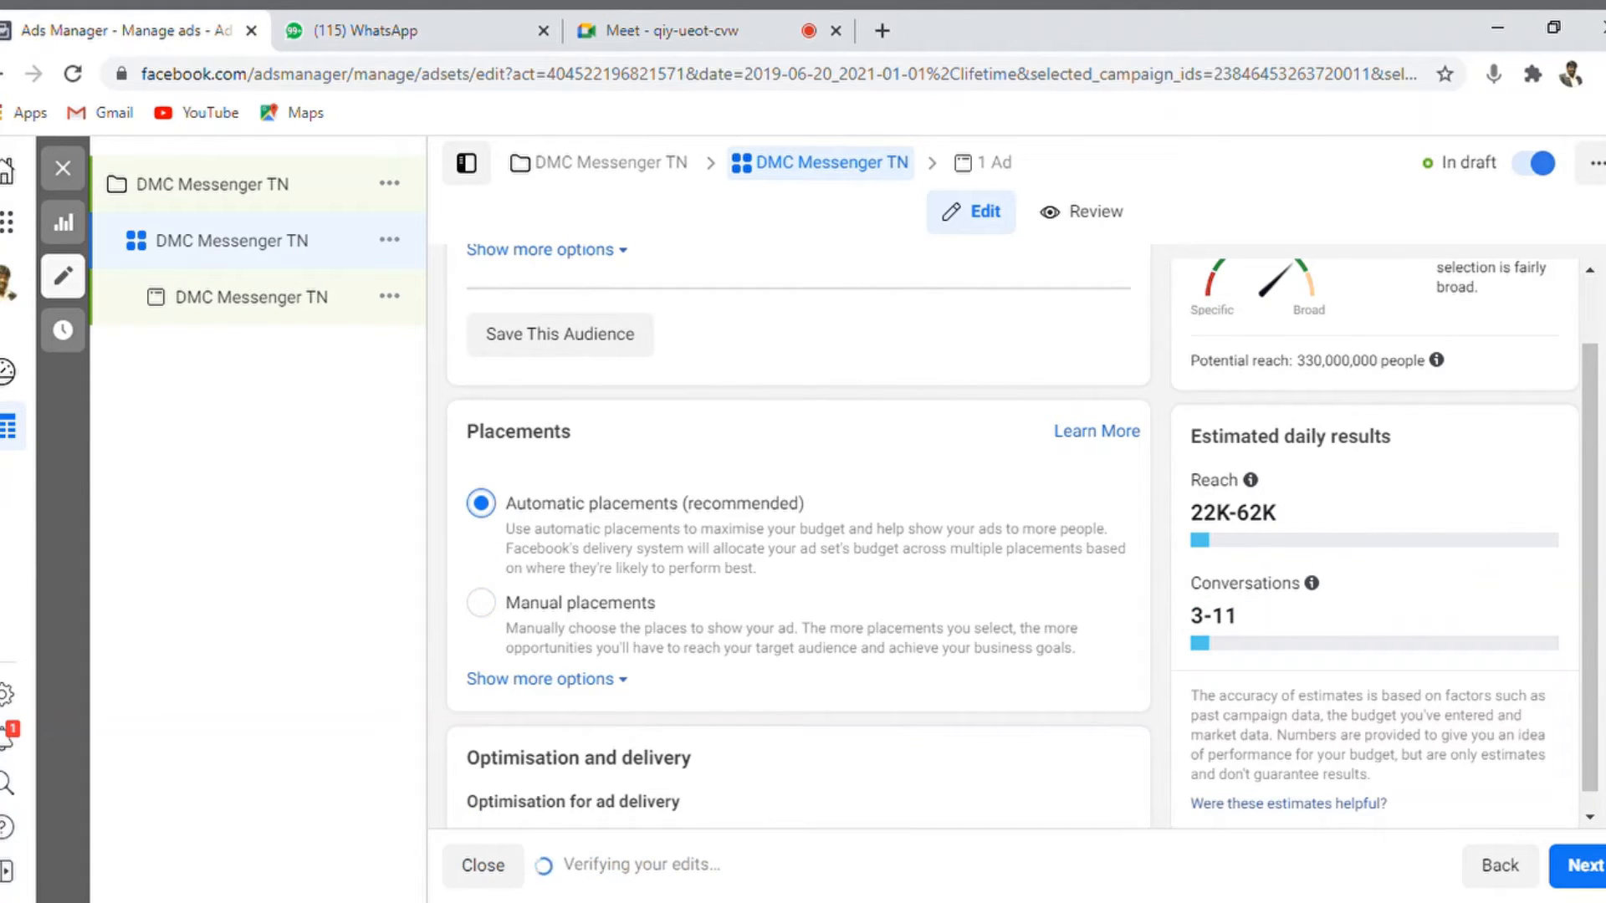
Set the ad set's bid control to ₹100 and check the estimated daily results
scroll(798, 535, down, 3)
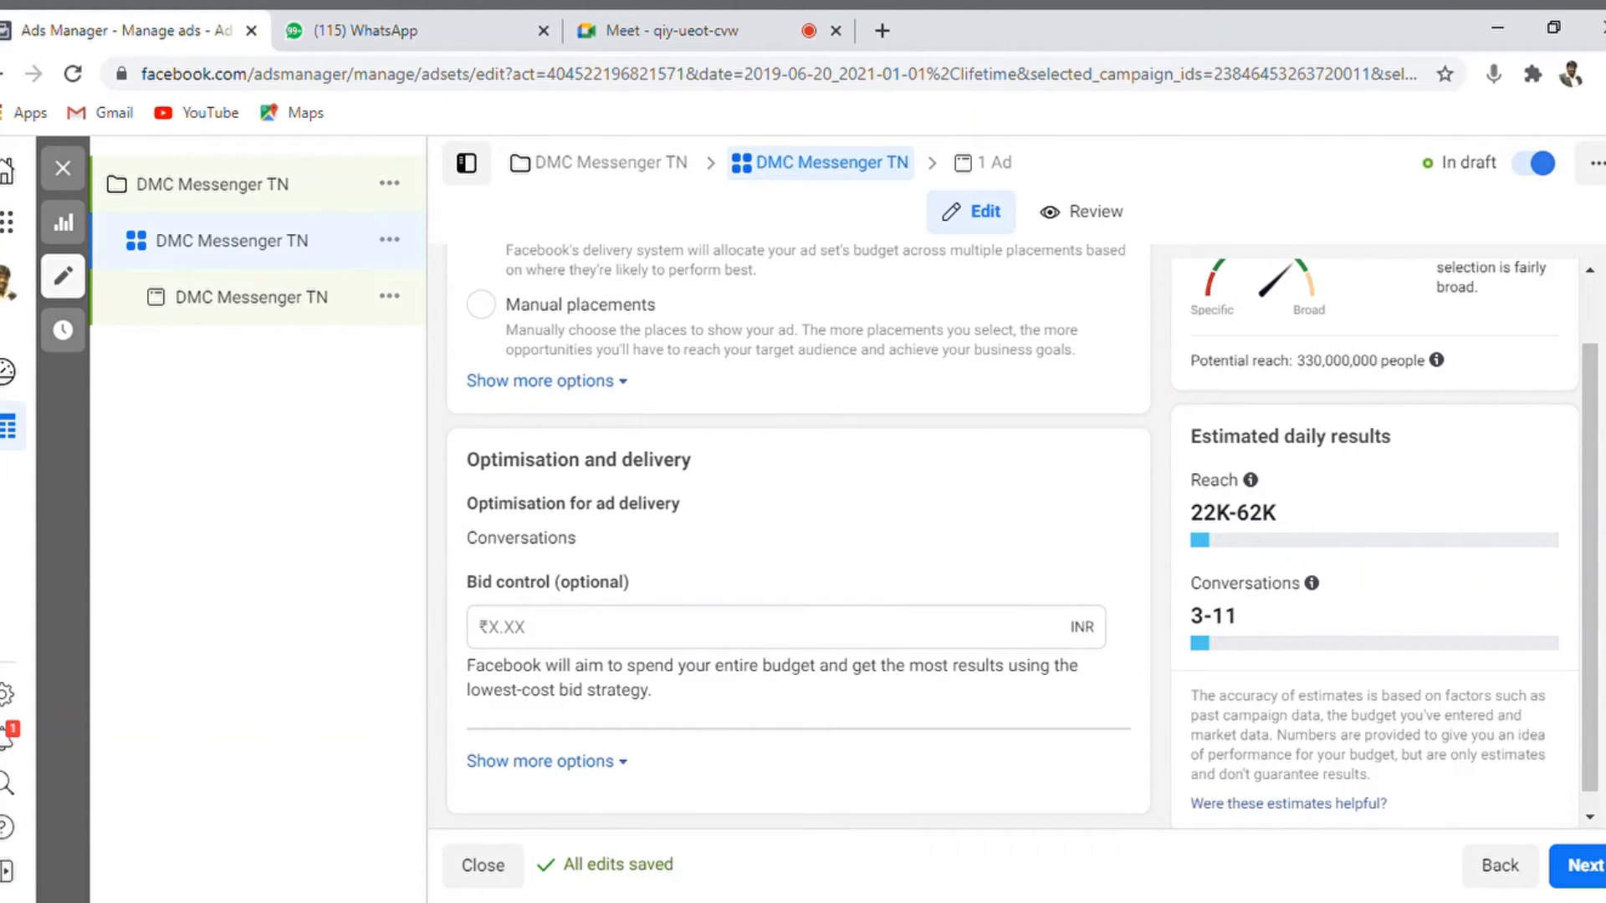
click(784, 640)
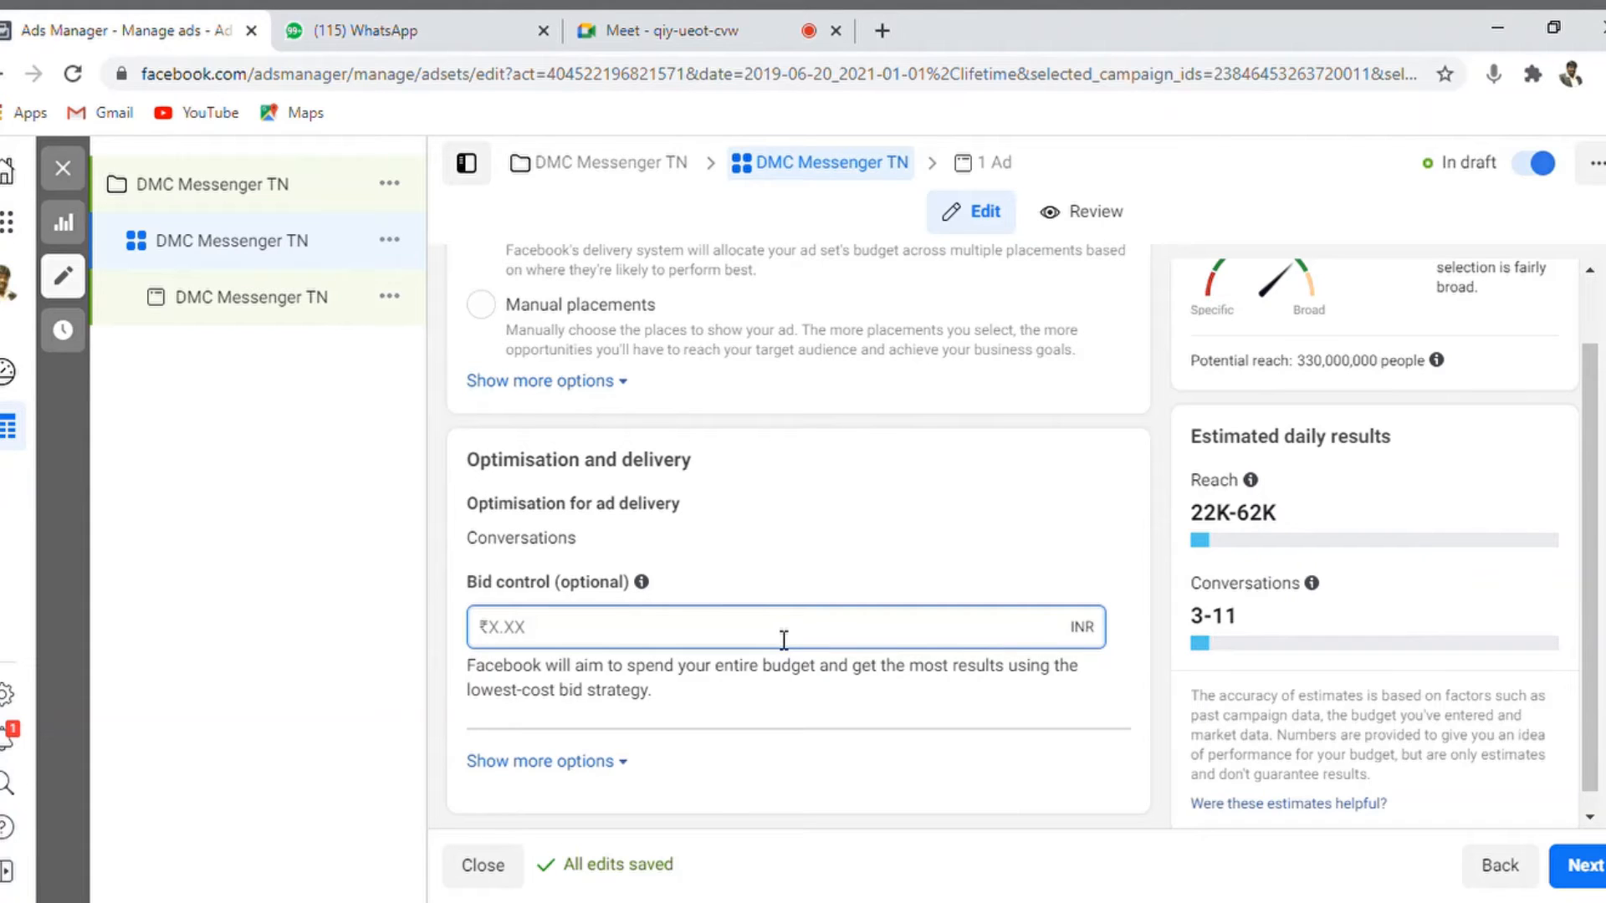
text(100)
click(1136, 680)
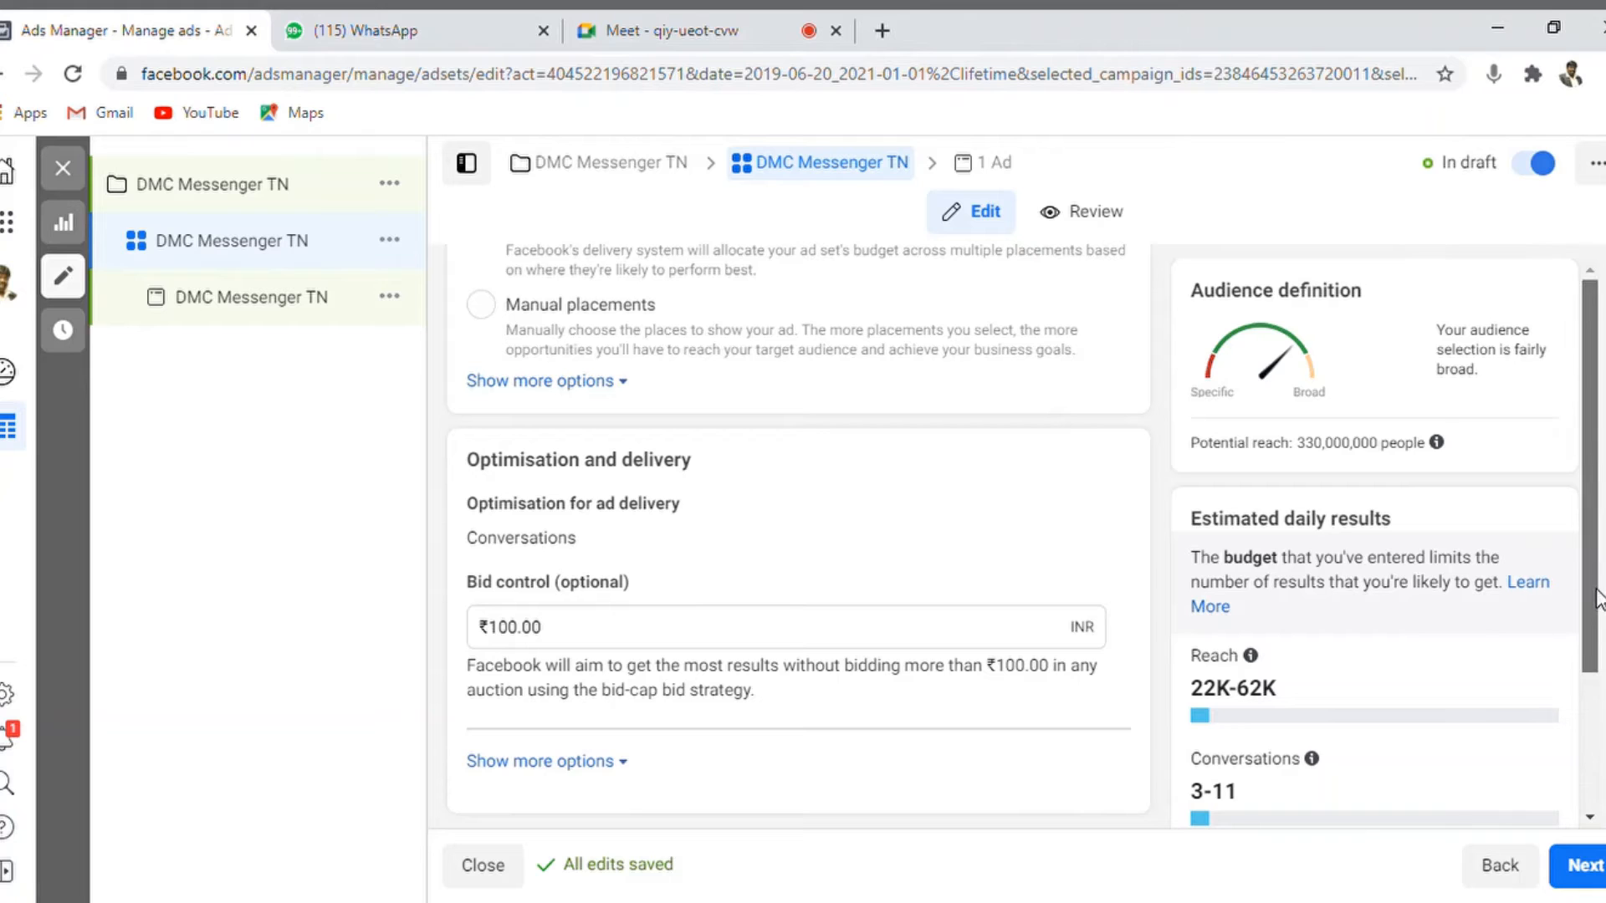
scroll(1589, 585, down, 1)
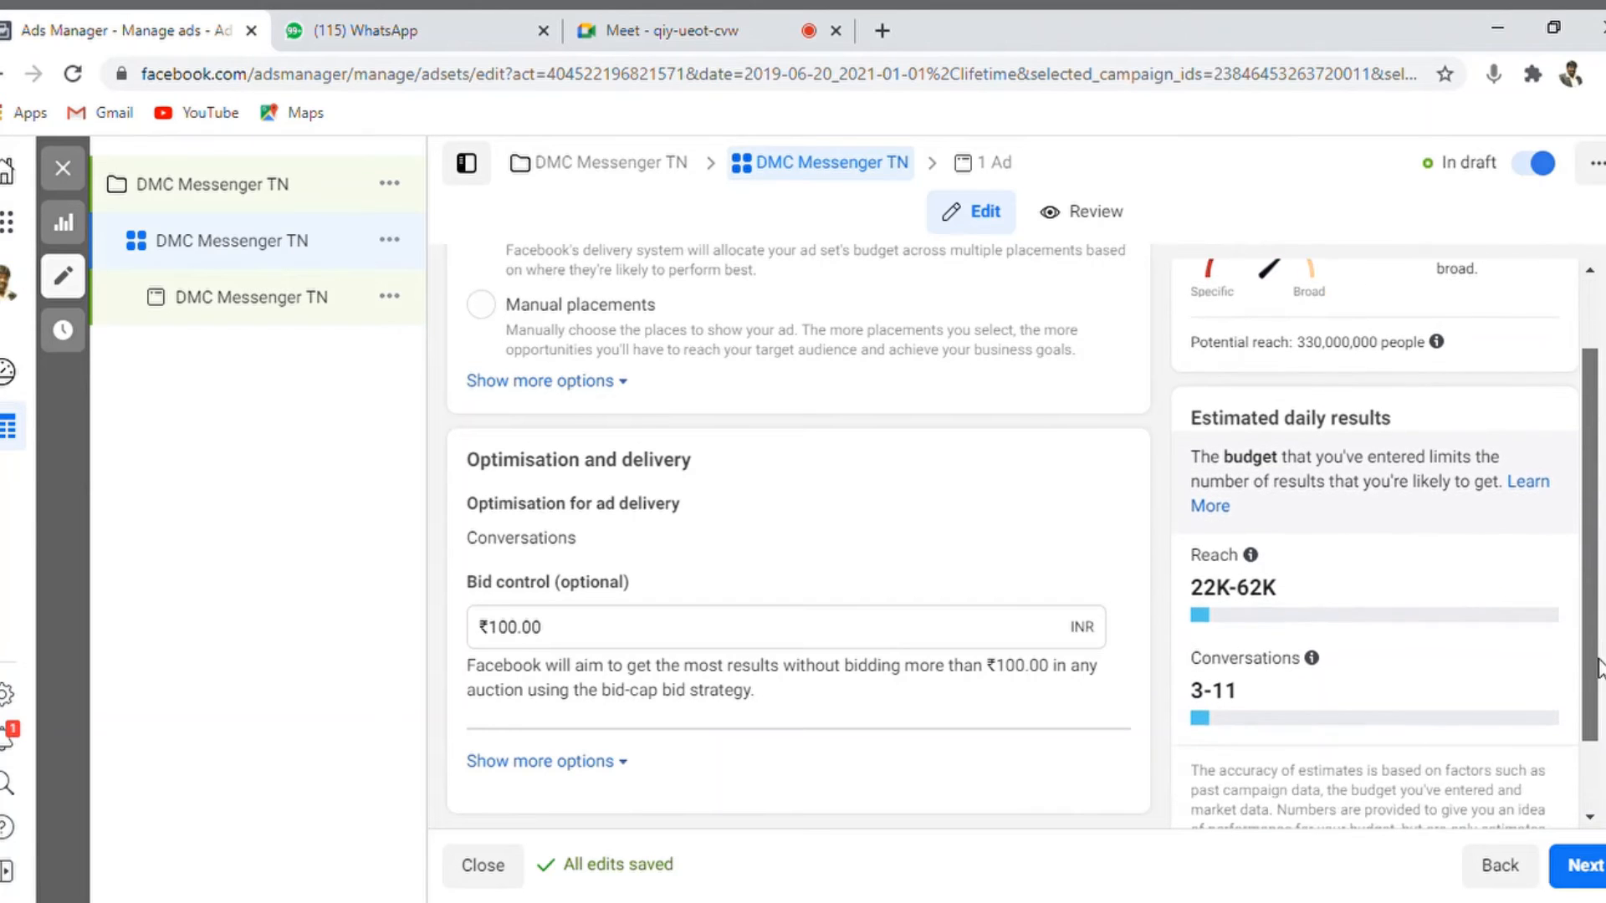
Try bid controls of ₹50 and ₹30 for the ad set's conversation delivery
double_click(522, 641)
text(50)
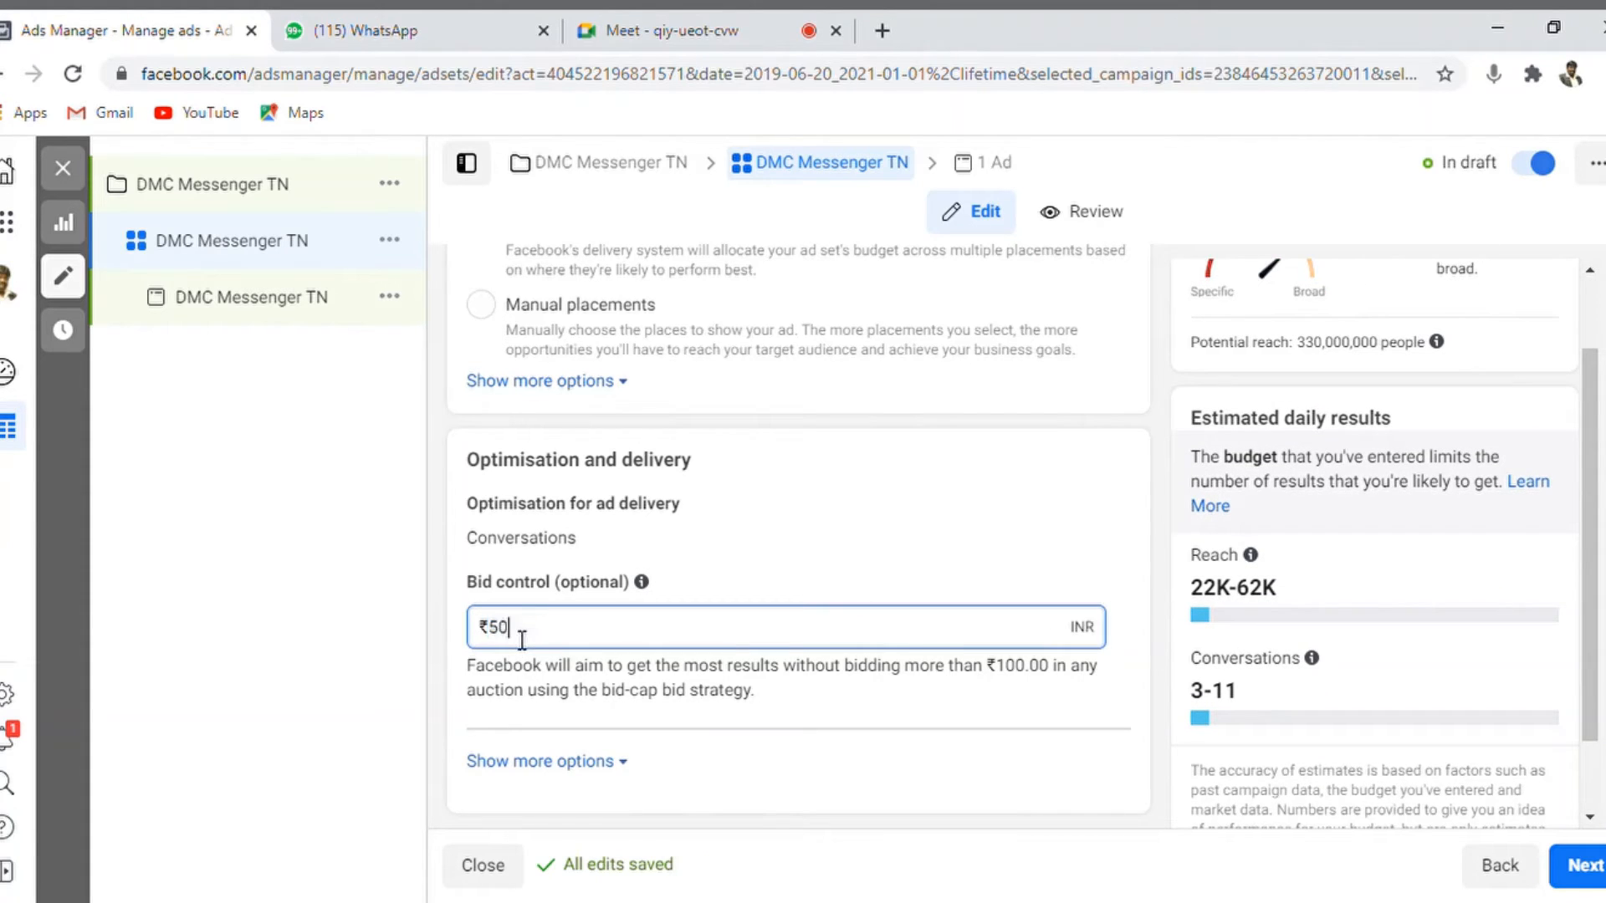
click(1159, 694)
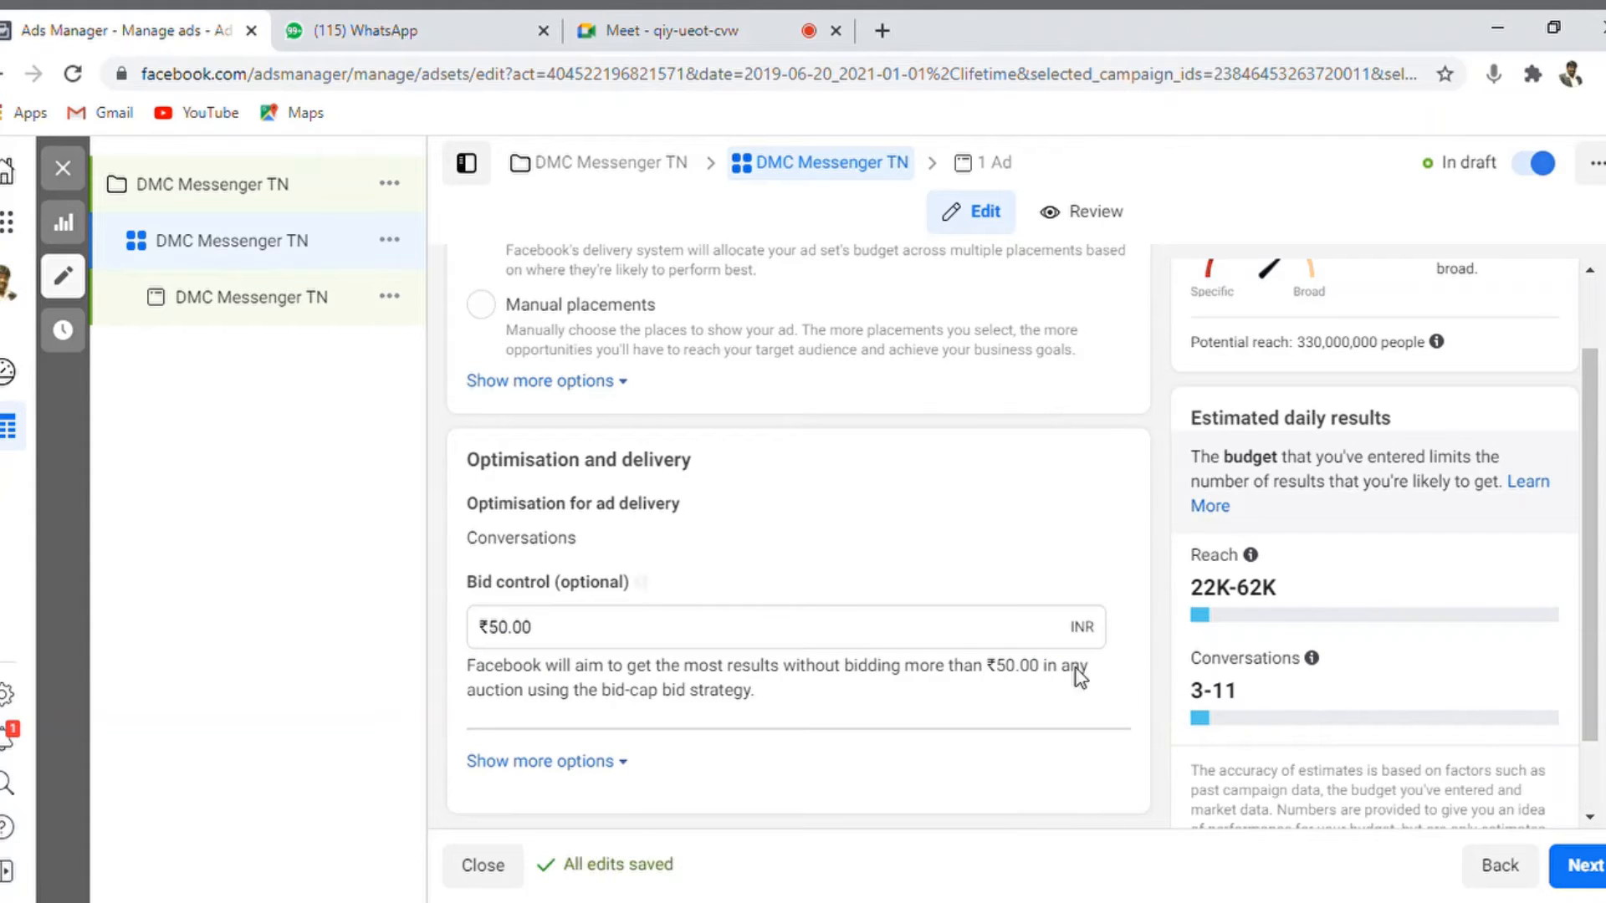
click(574, 627)
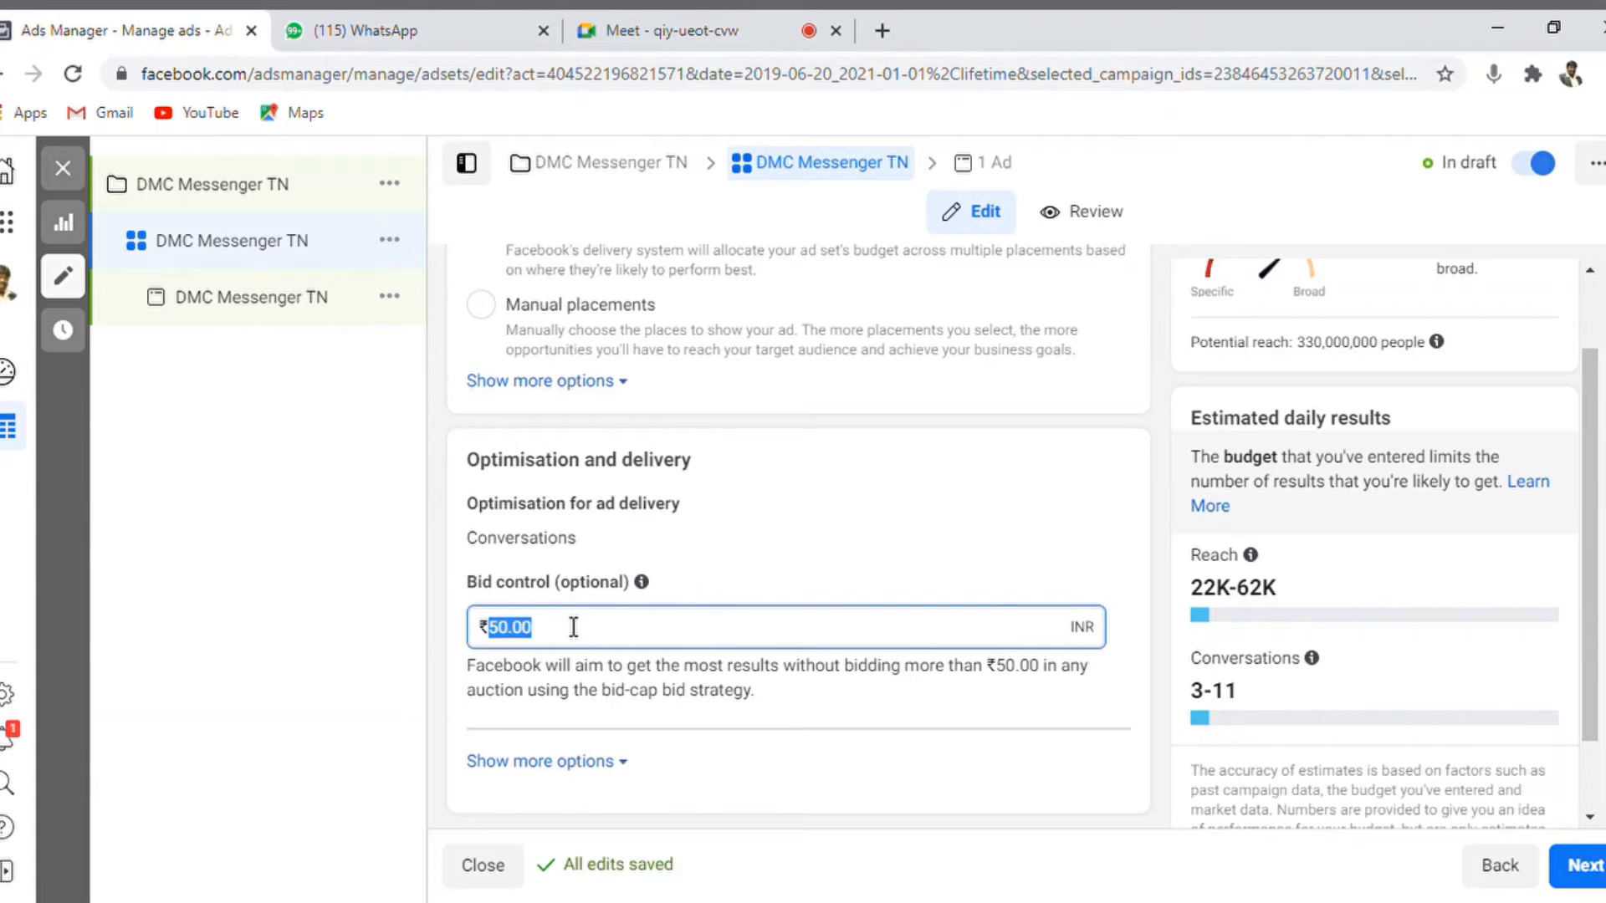
text(30)
click(1121, 682)
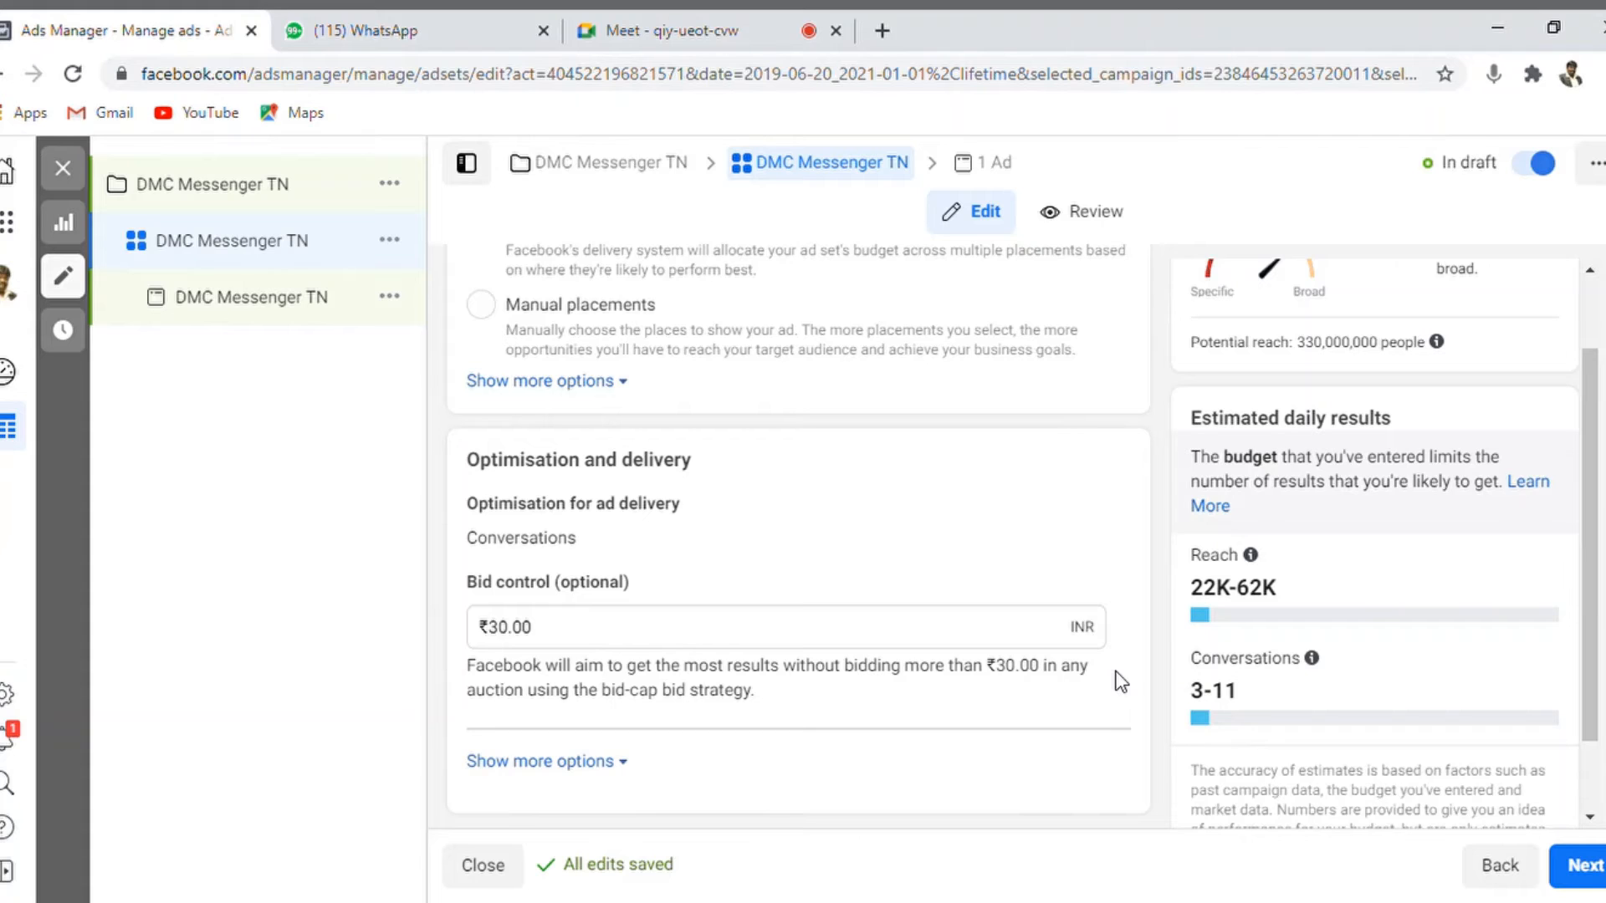
Set the bid control to ₹10 and review the audience definition and estimated daily results
click(609, 642)
click(320, 699)
double_click(697, 629)
text(10)
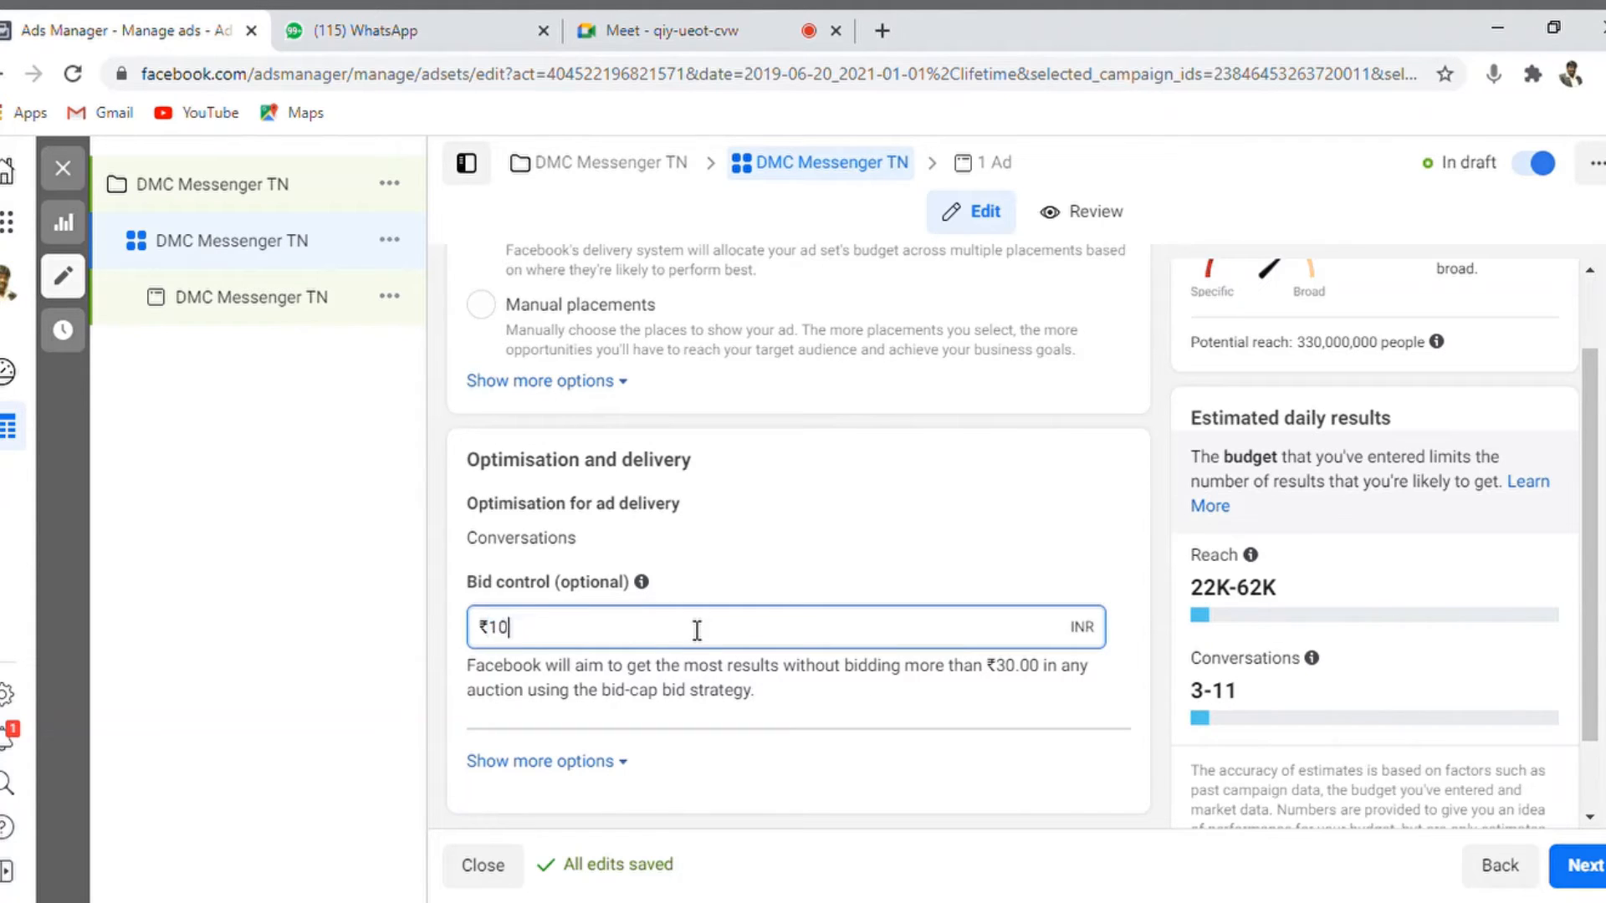
click(1127, 683)
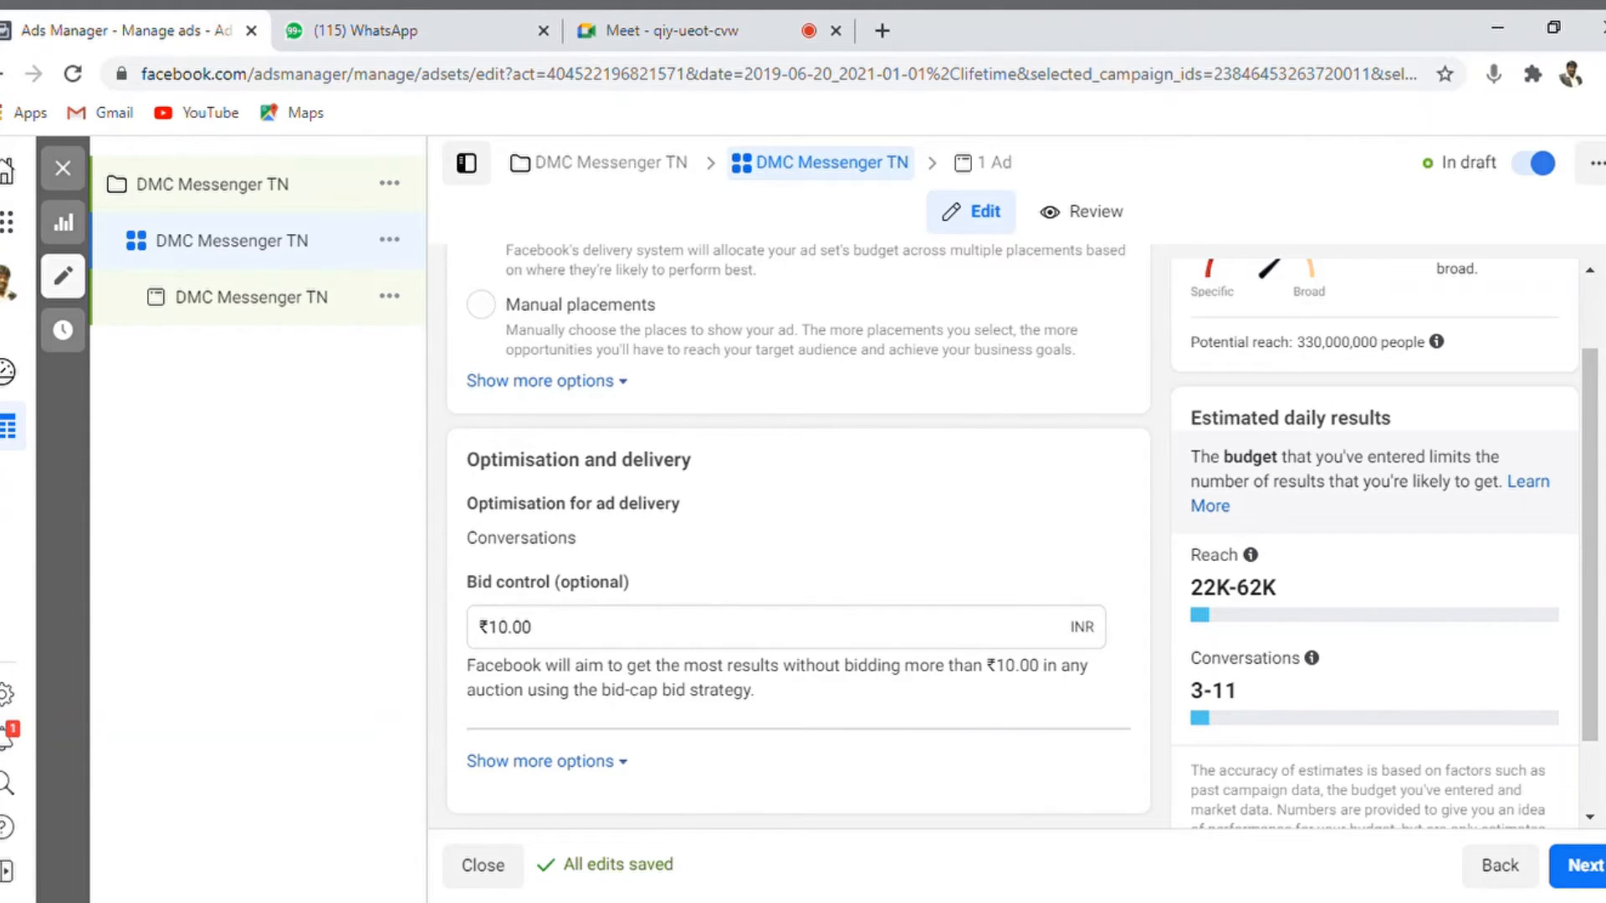
scroll(798, 536, up, 6)
scroll(797, 536, down, 6)
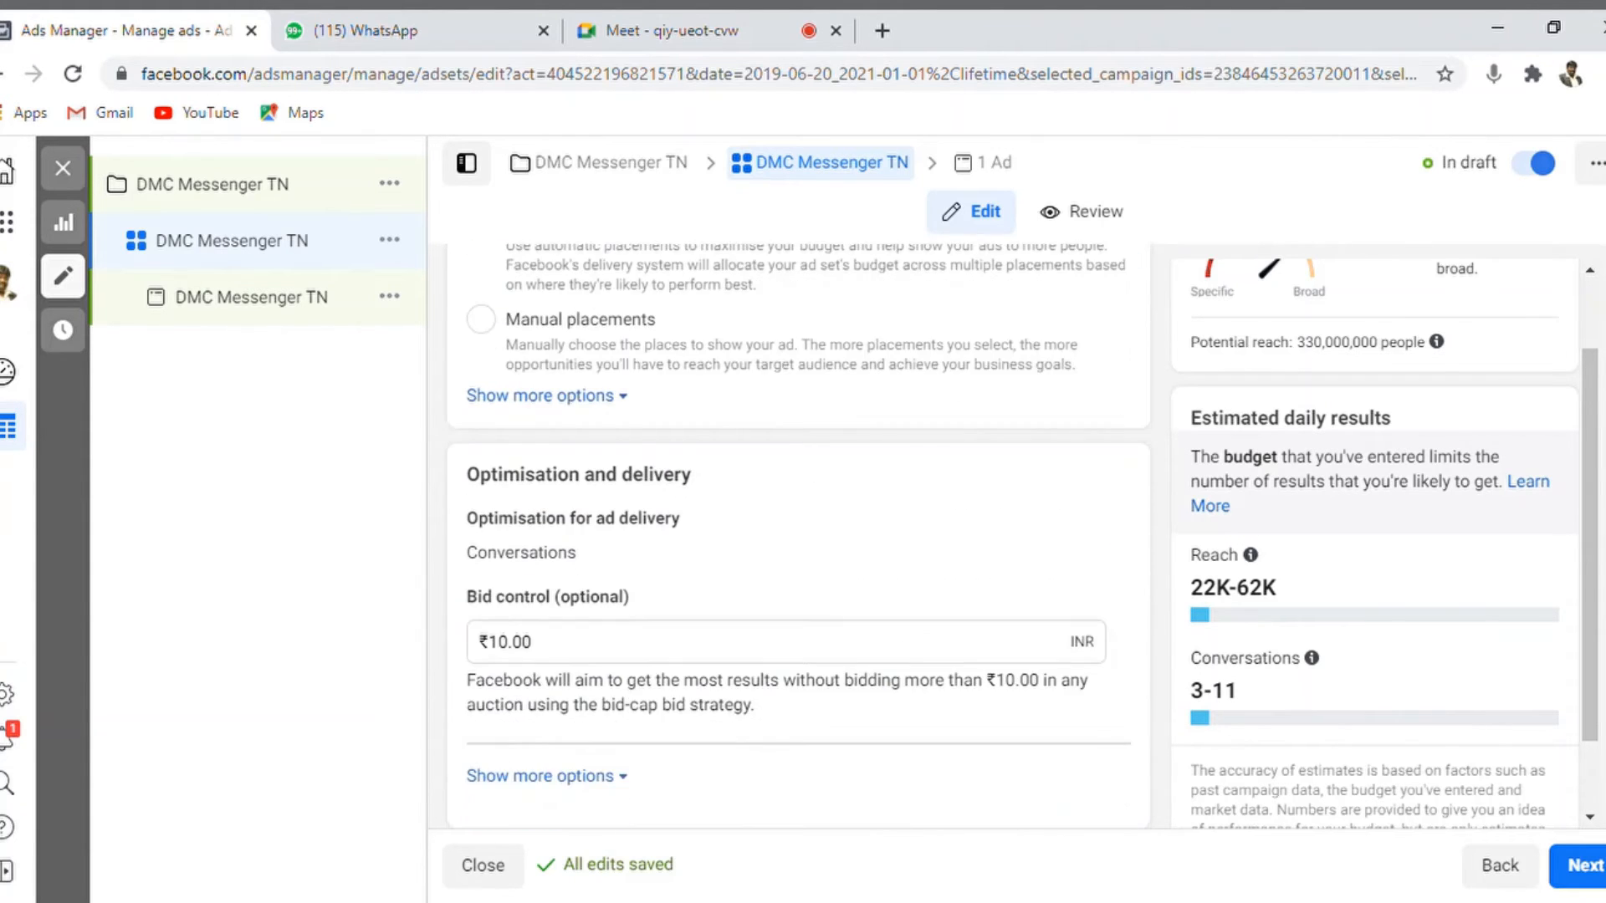
drag(1594, 707, 1594, 522)
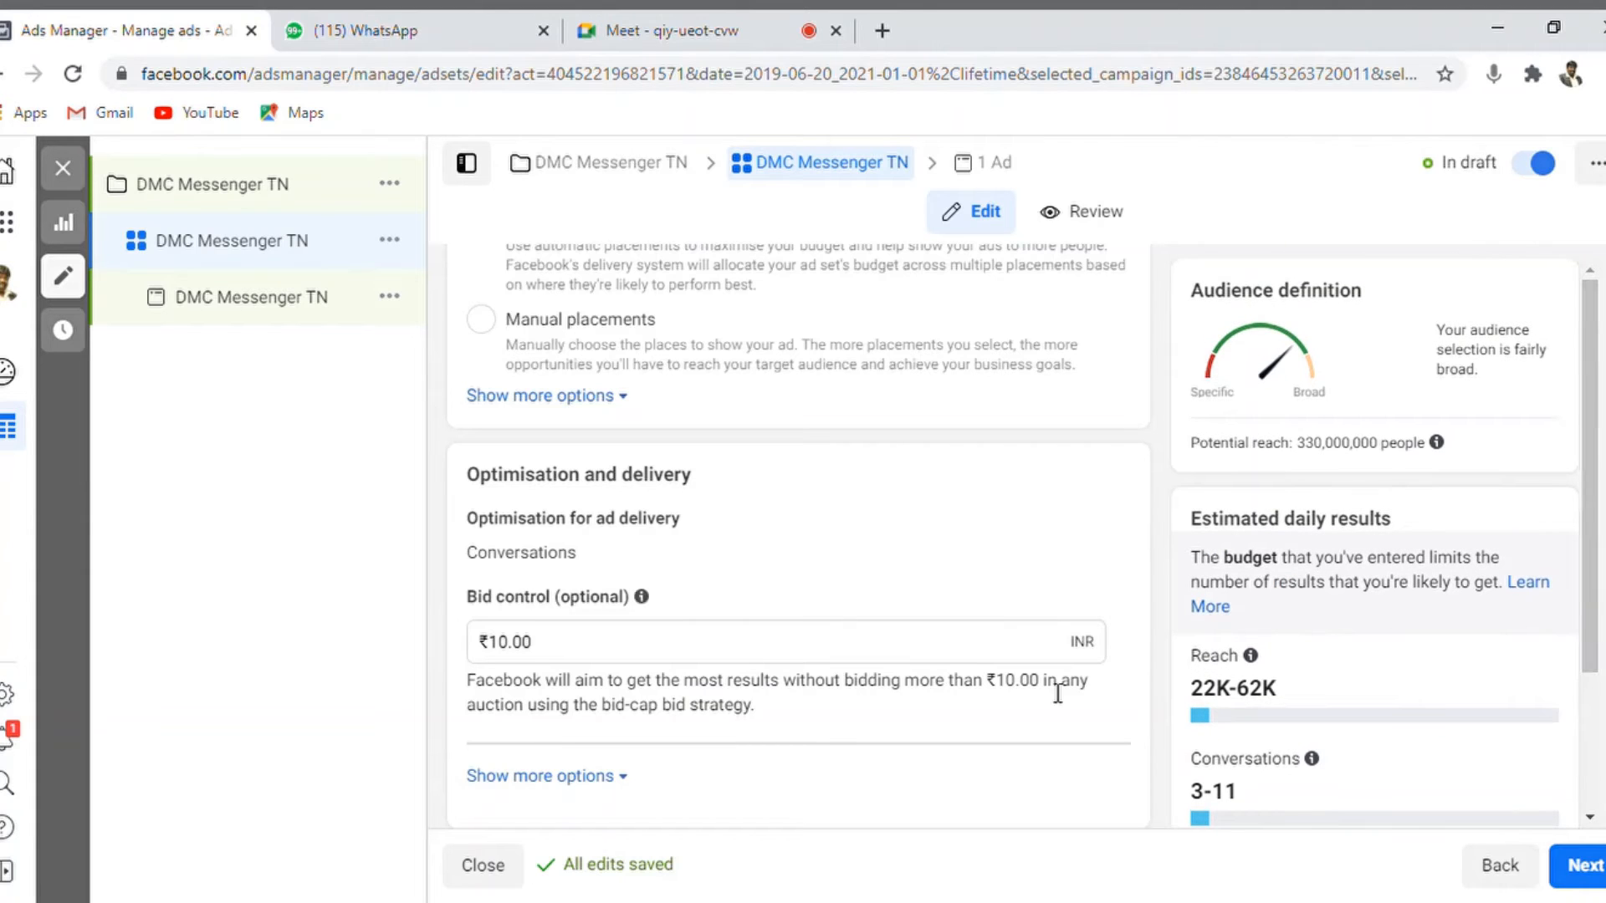
Read the explanation of bid control and proceed from the ad set to the ad's settings
mouse_move(643, 597)
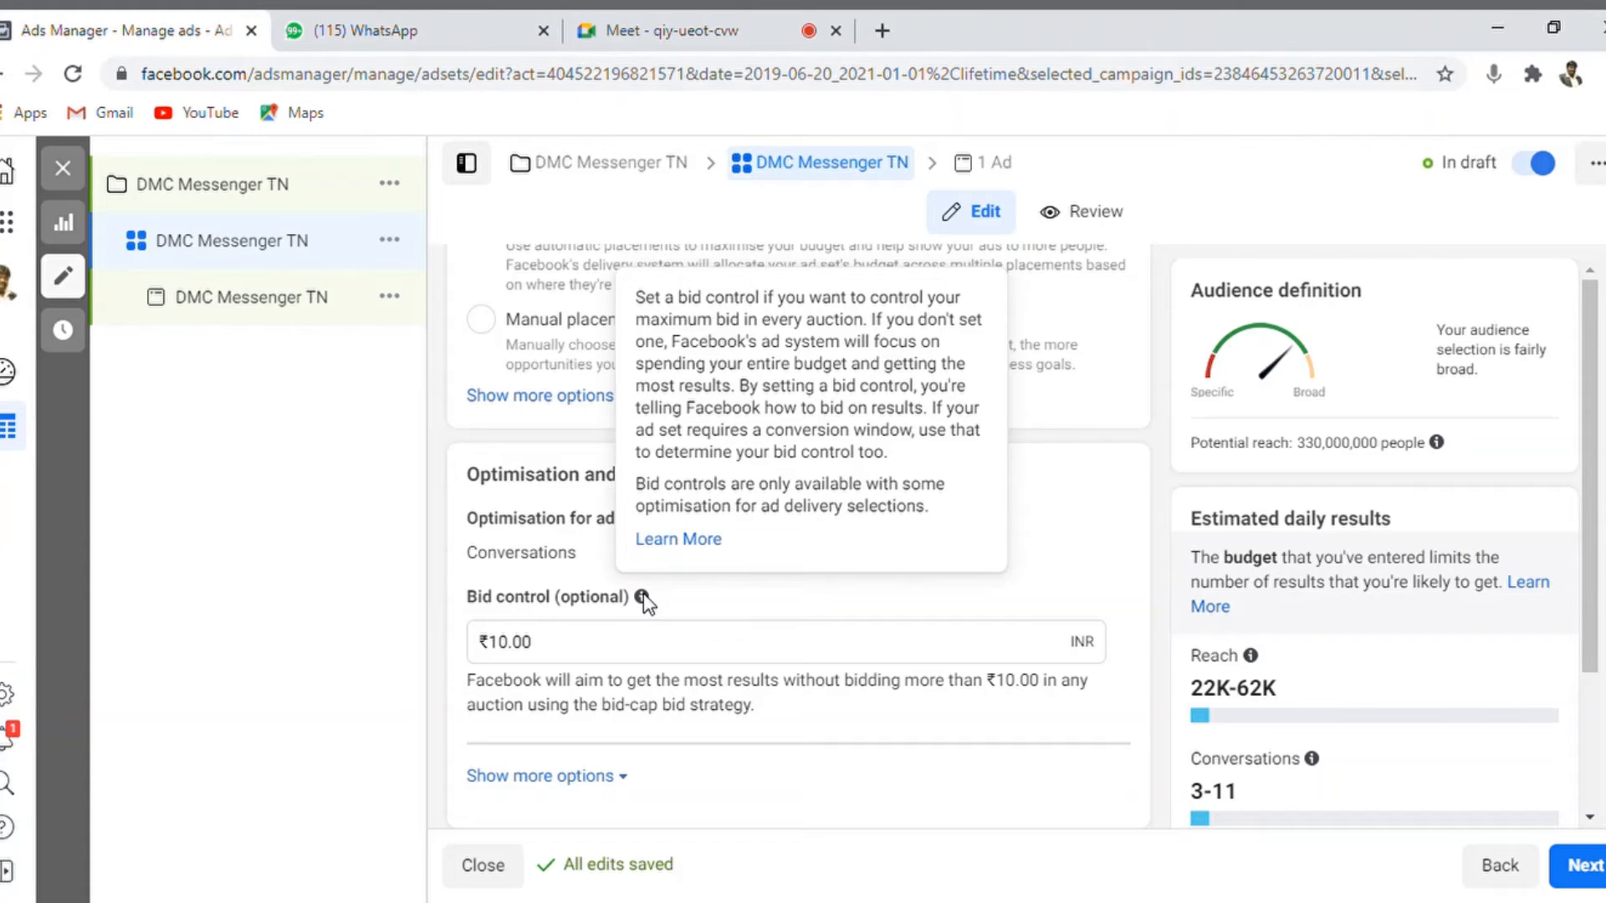
click(594, 645)
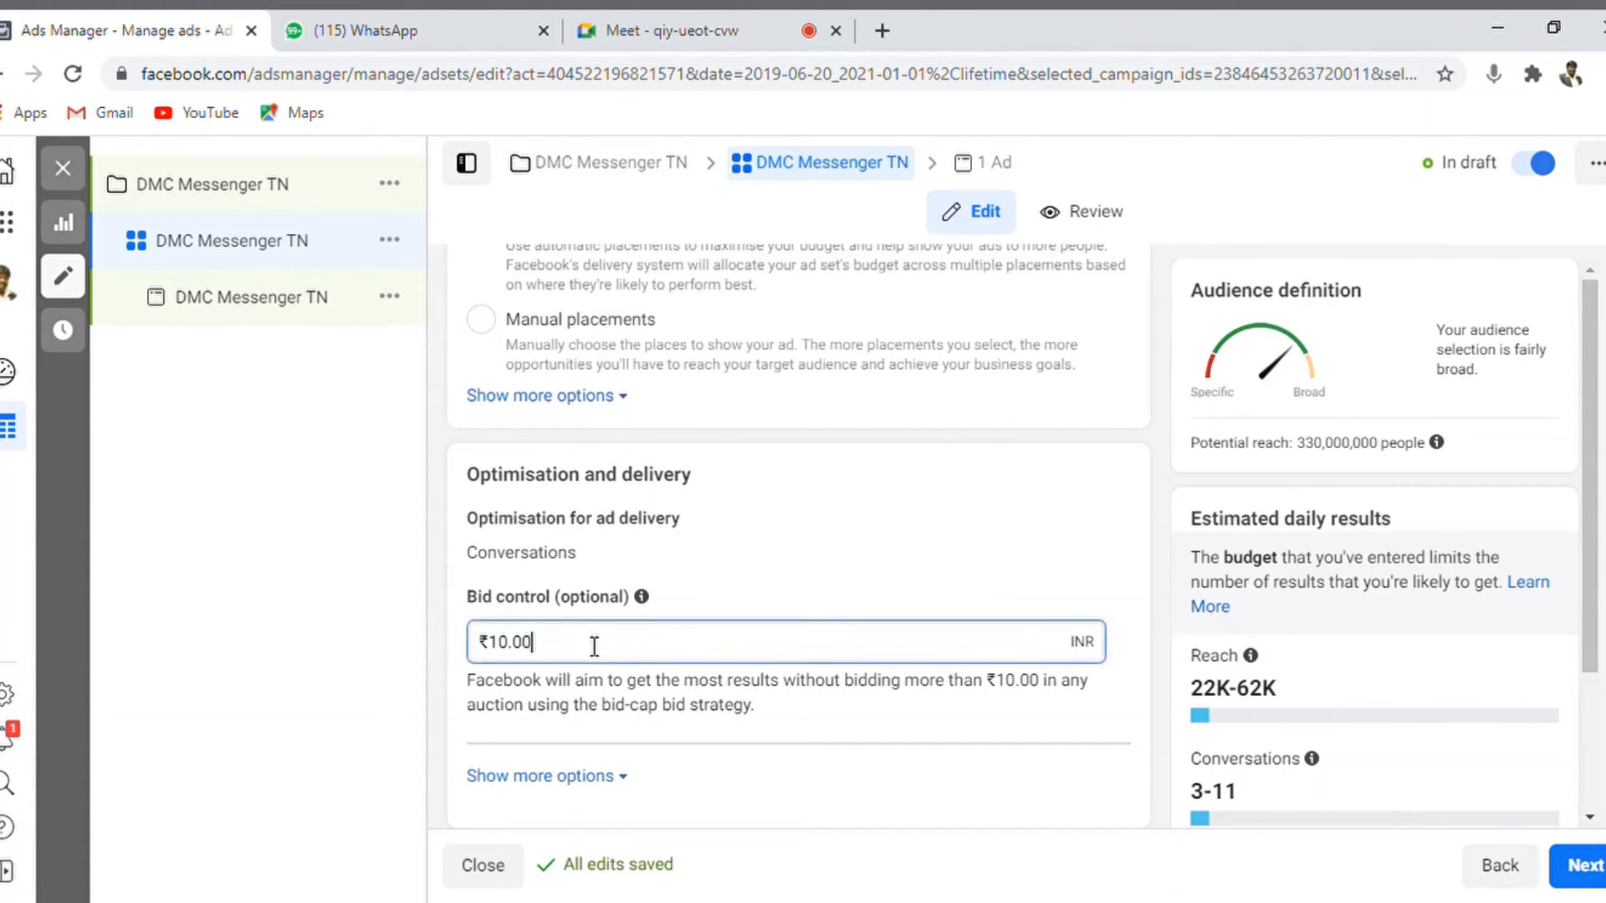
scroll(797, 535, down, 1)
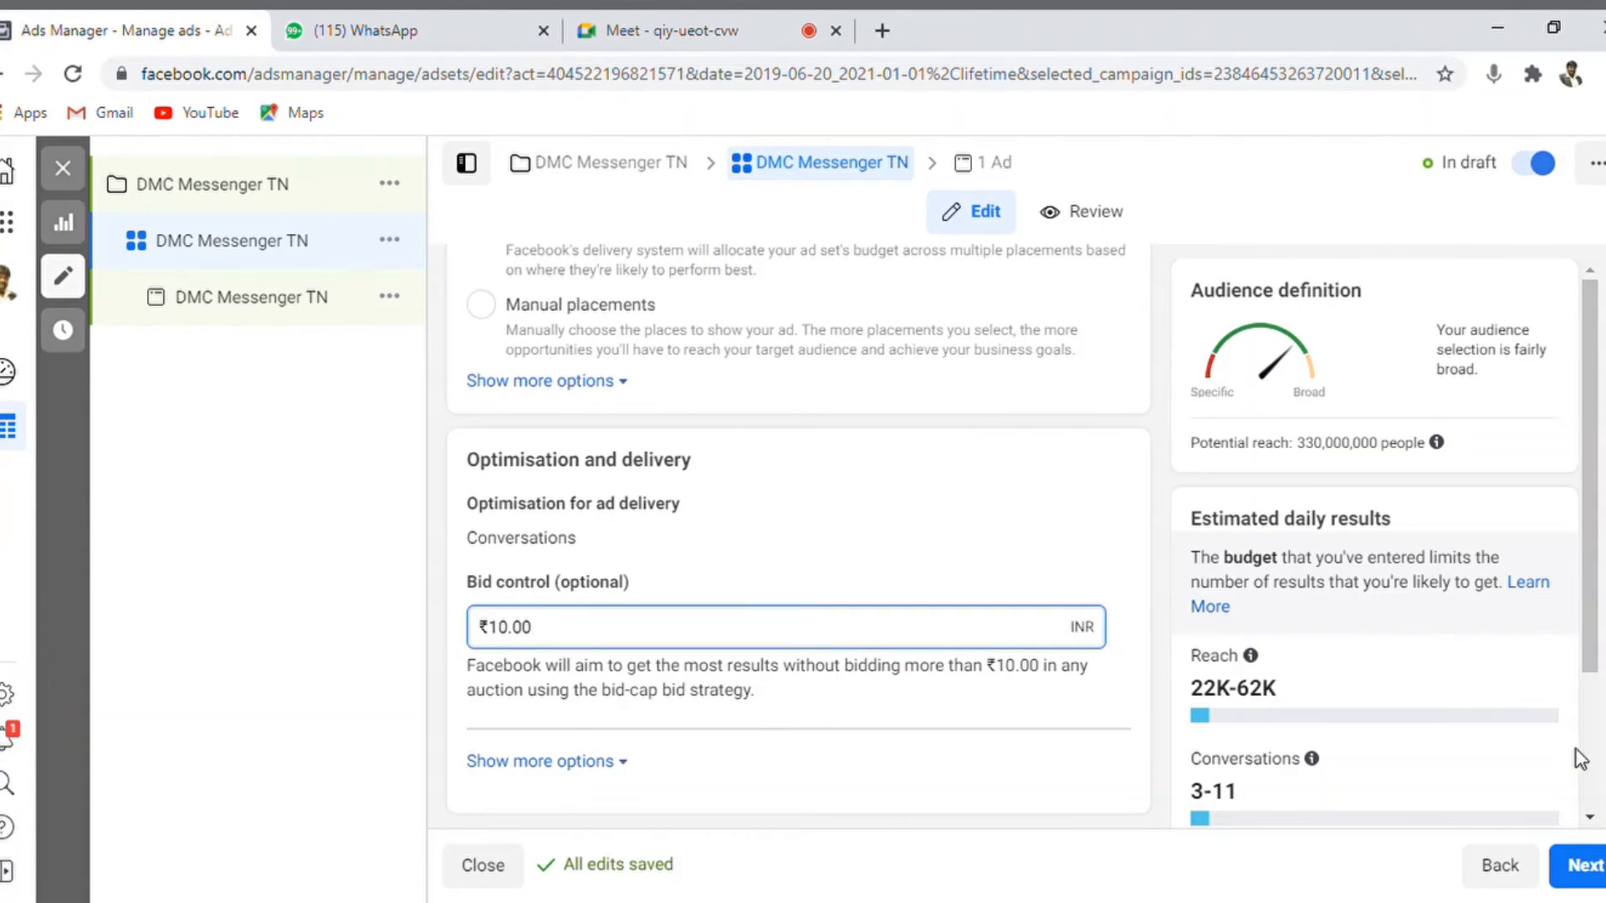
click(1597, 874)
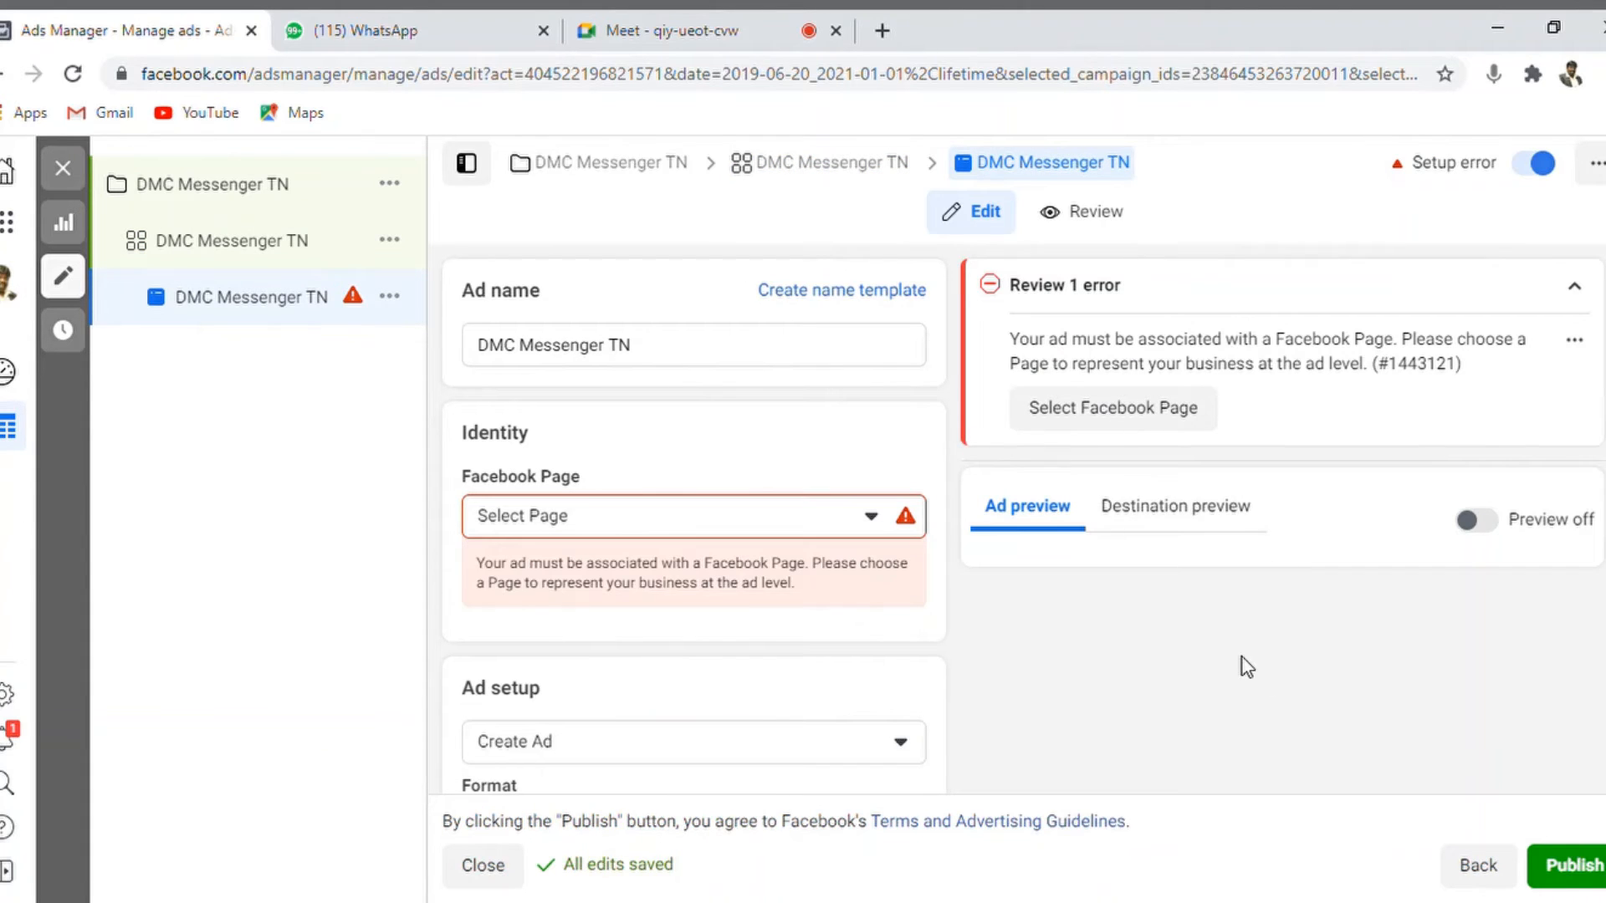
Set the ad's Facebook Page to the page bearing the account owner's name, from the owner's business group
click(874, 529)
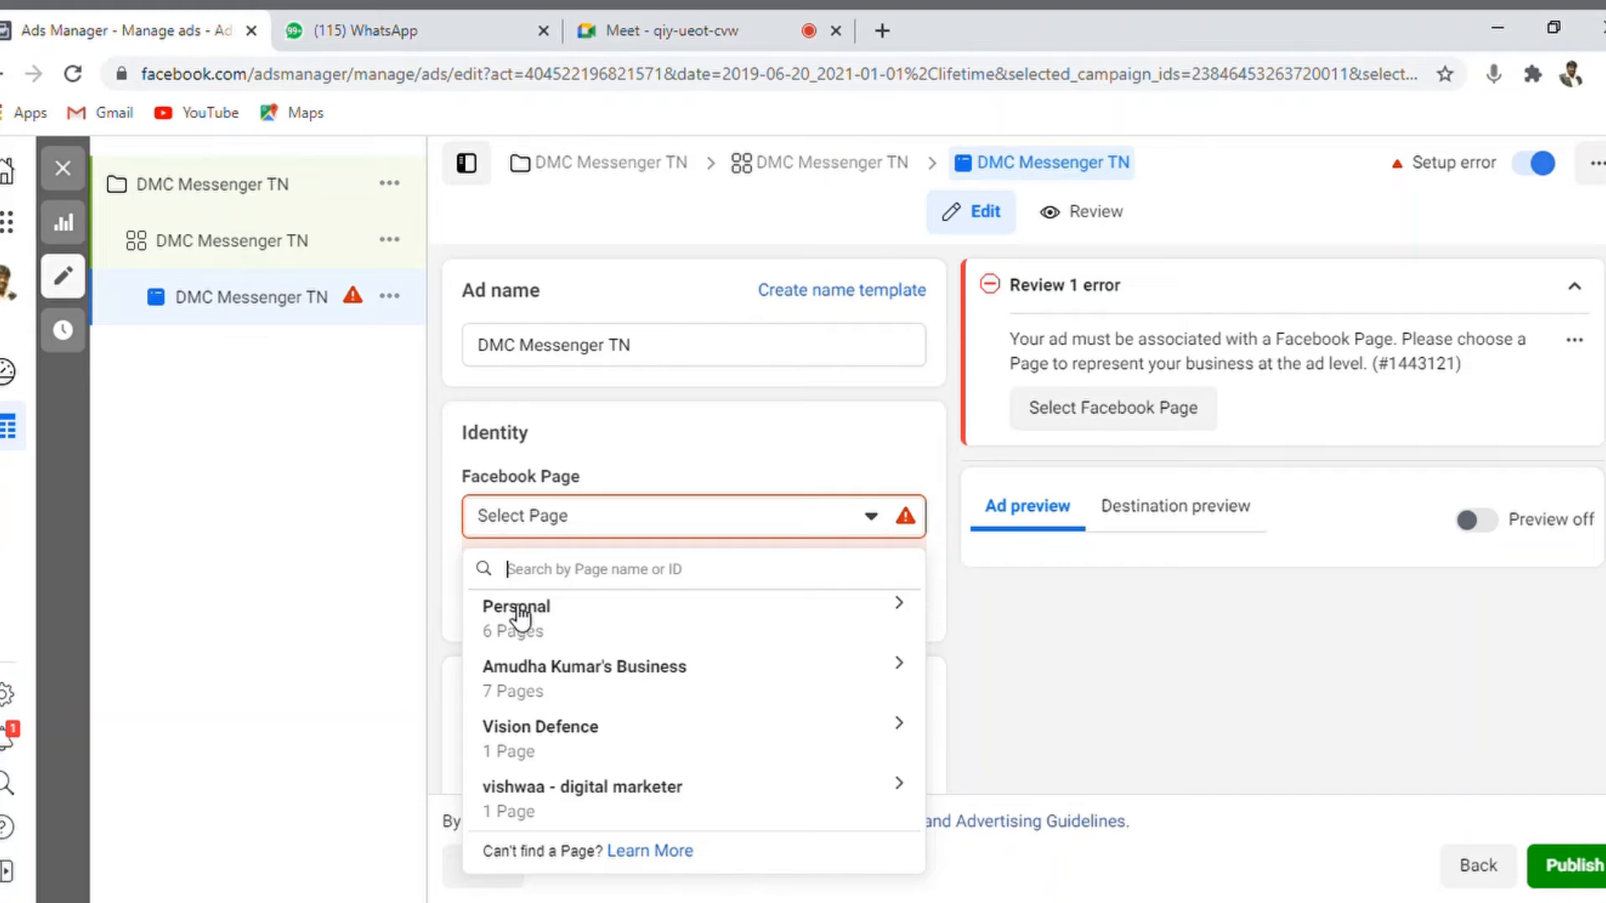
click(899, 604)
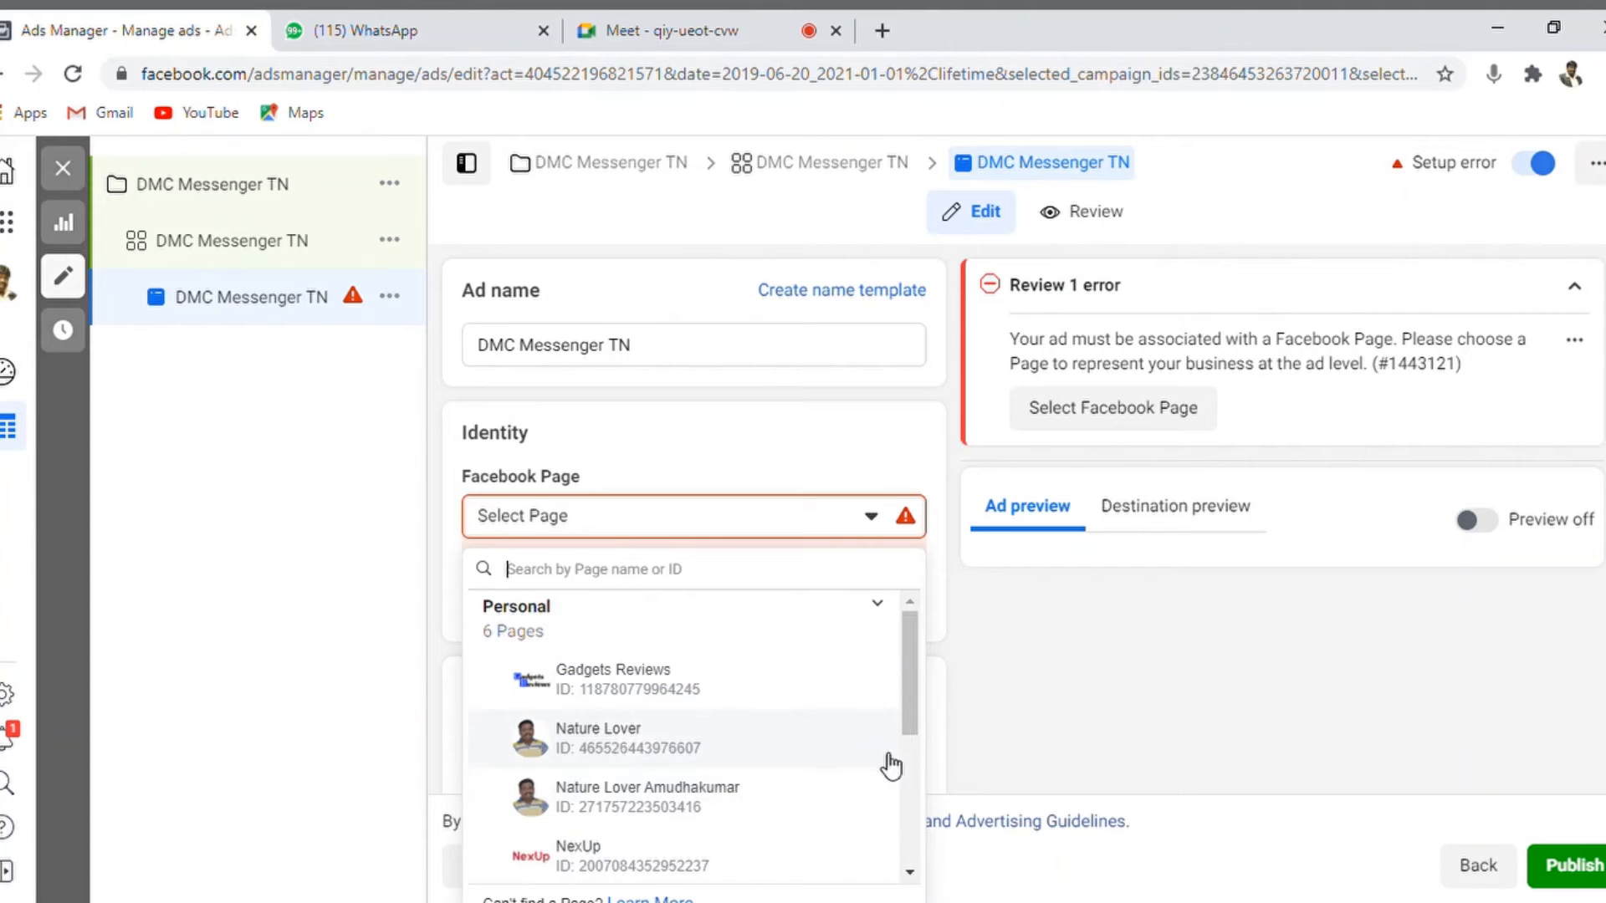
drag(908, 685, 905, 803)
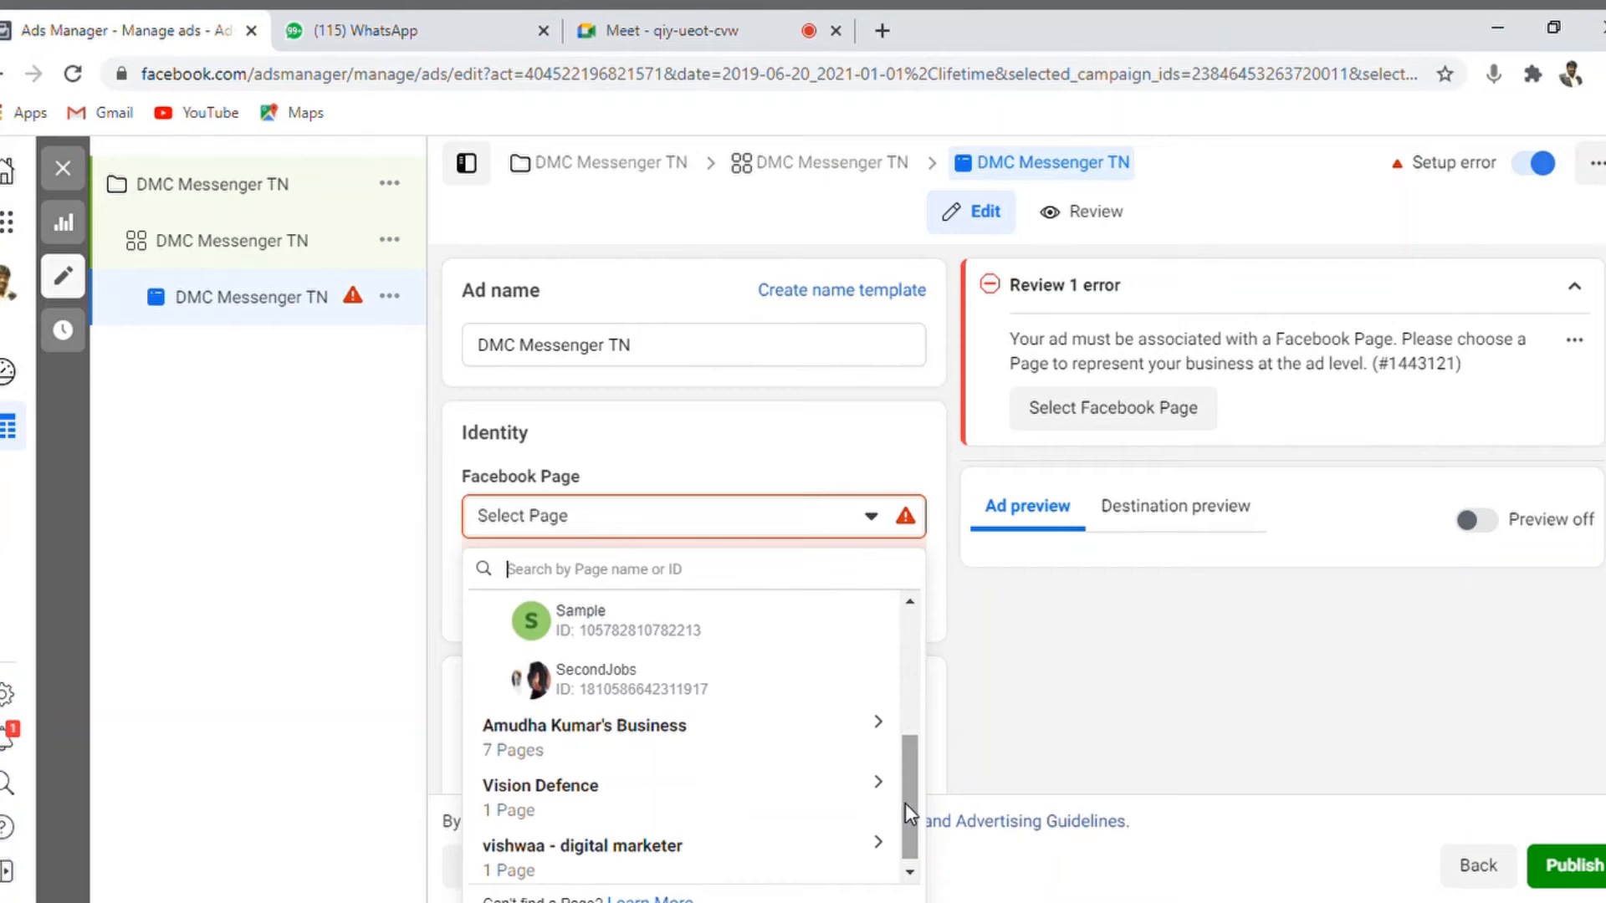
click(674, 731)
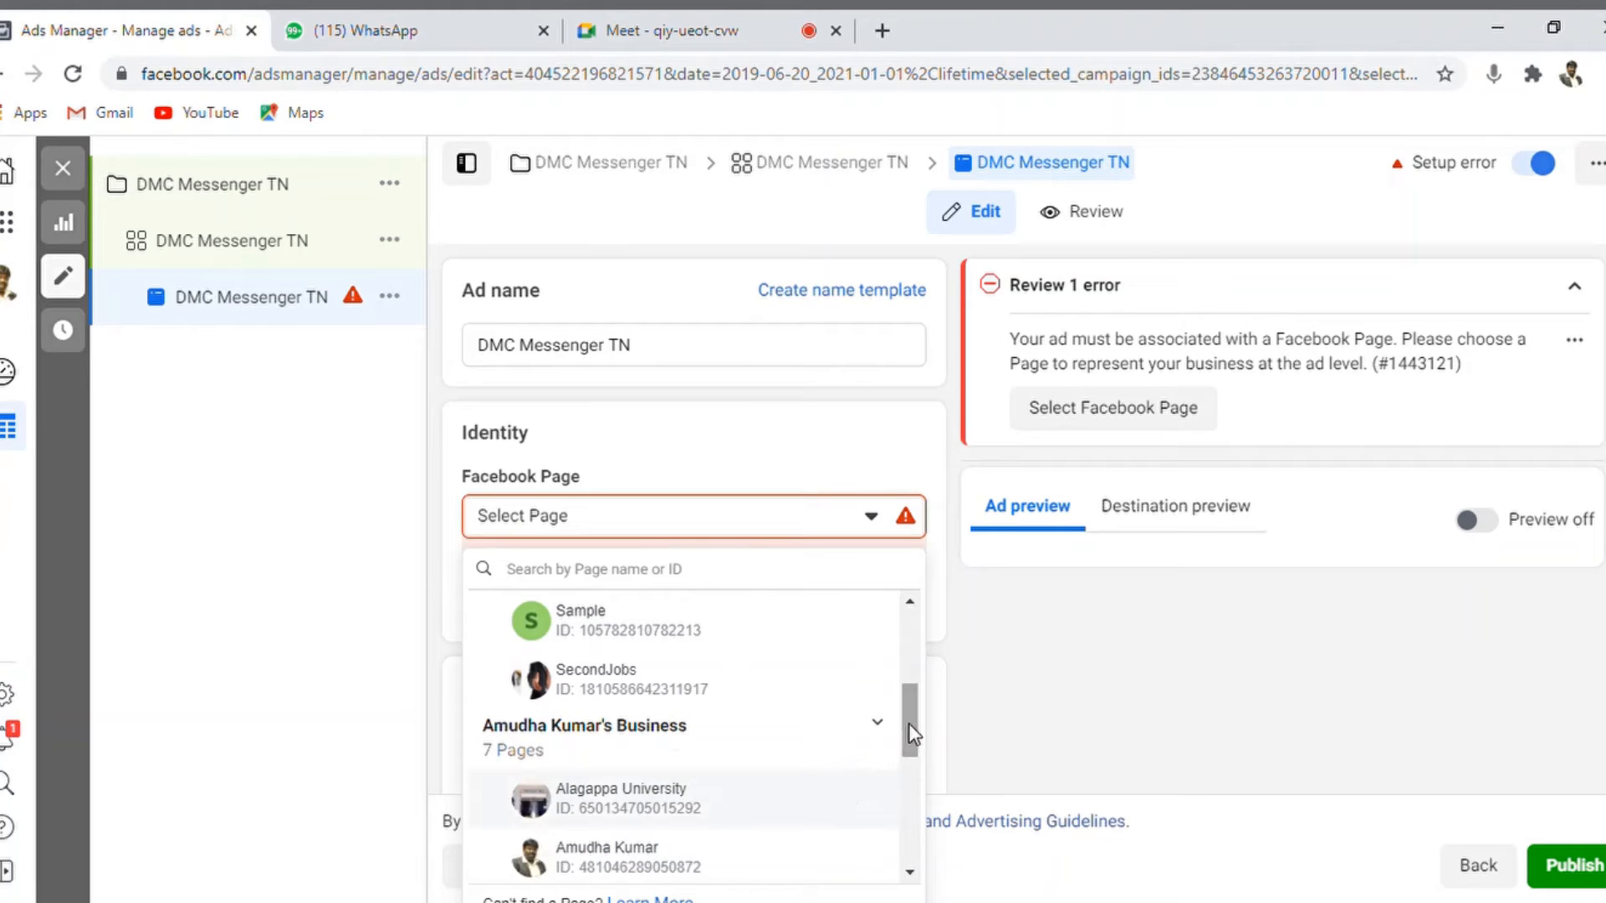
drag(914, 734, 910, 790)
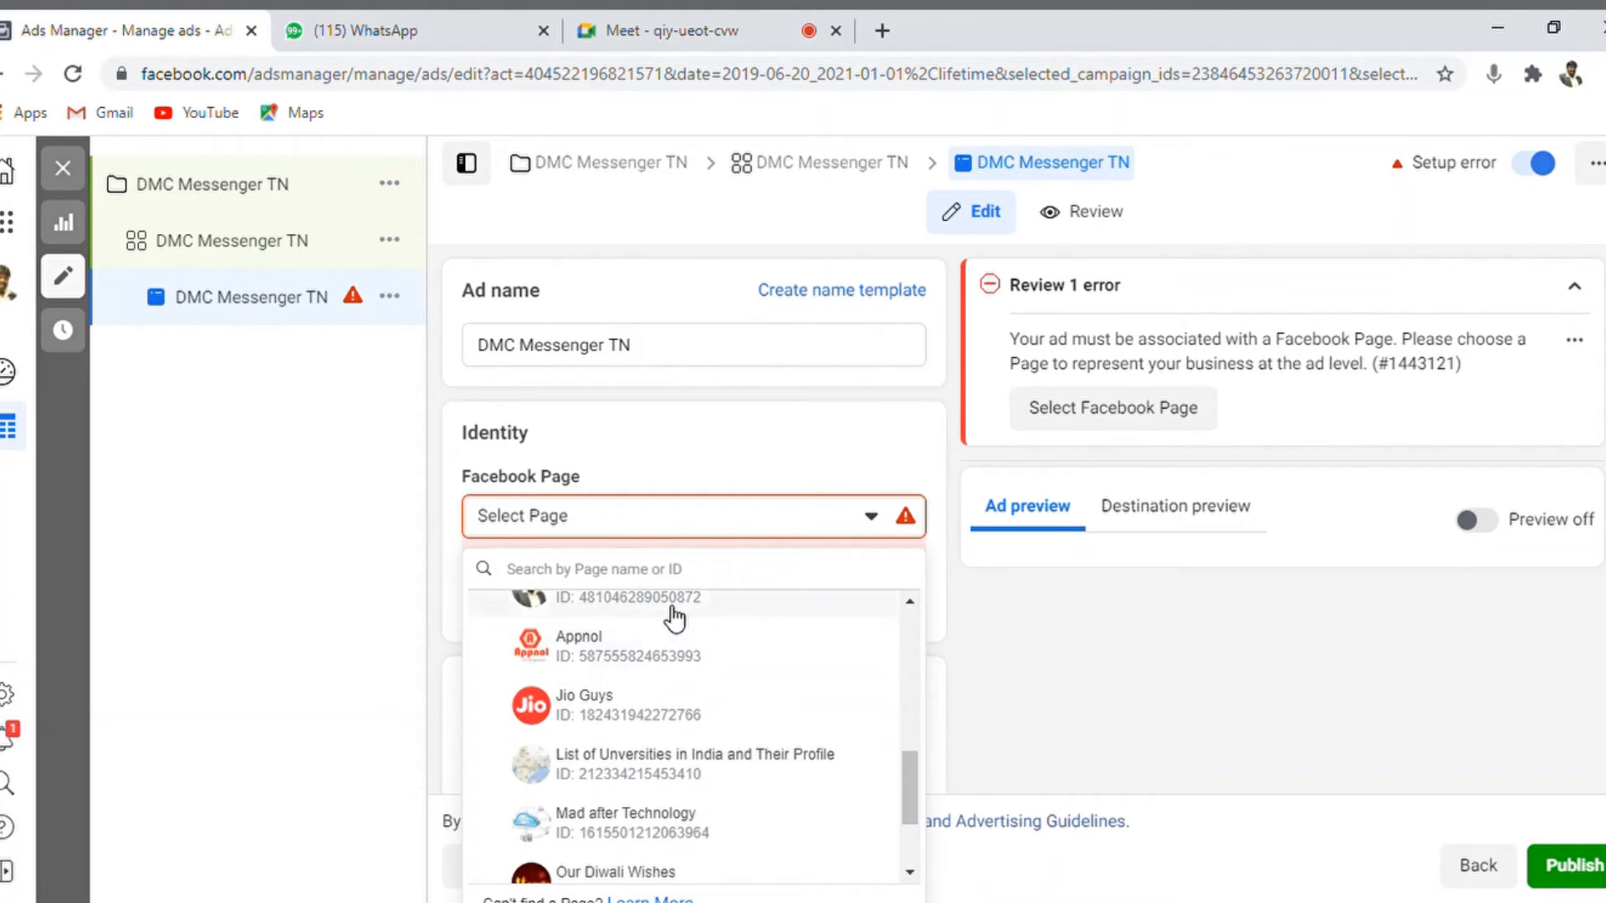
click(669, 609)
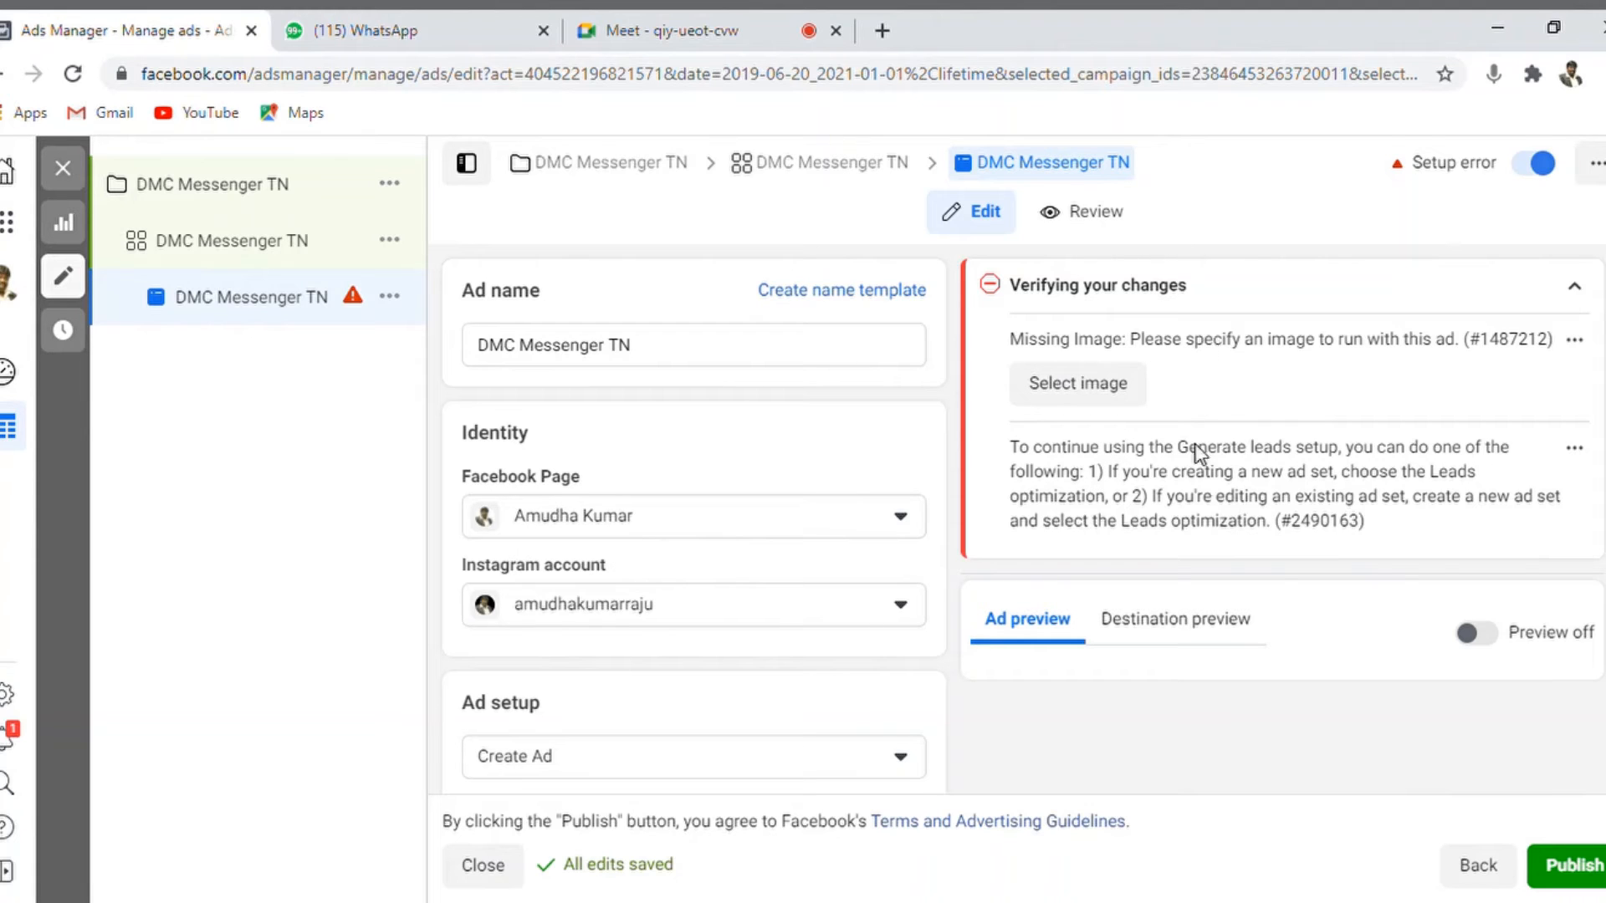
Add the 500 × 262 digital marketing mentorship image from the account images as the ad's media
scroll(694, 518, down, 5)
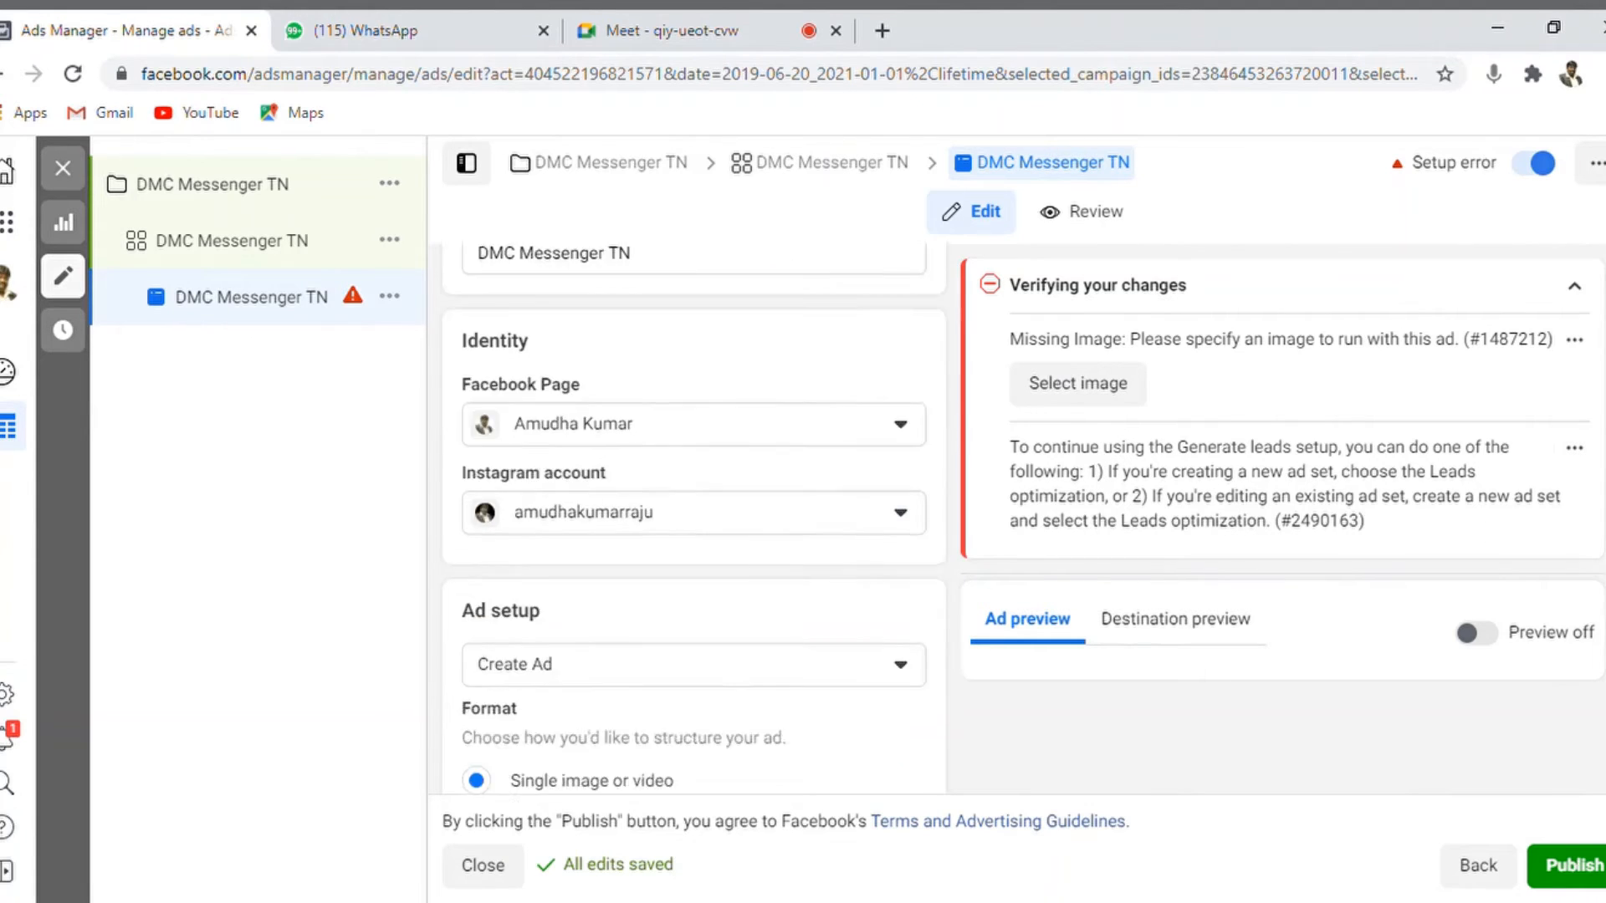
scroll(695, 518, down, 3)
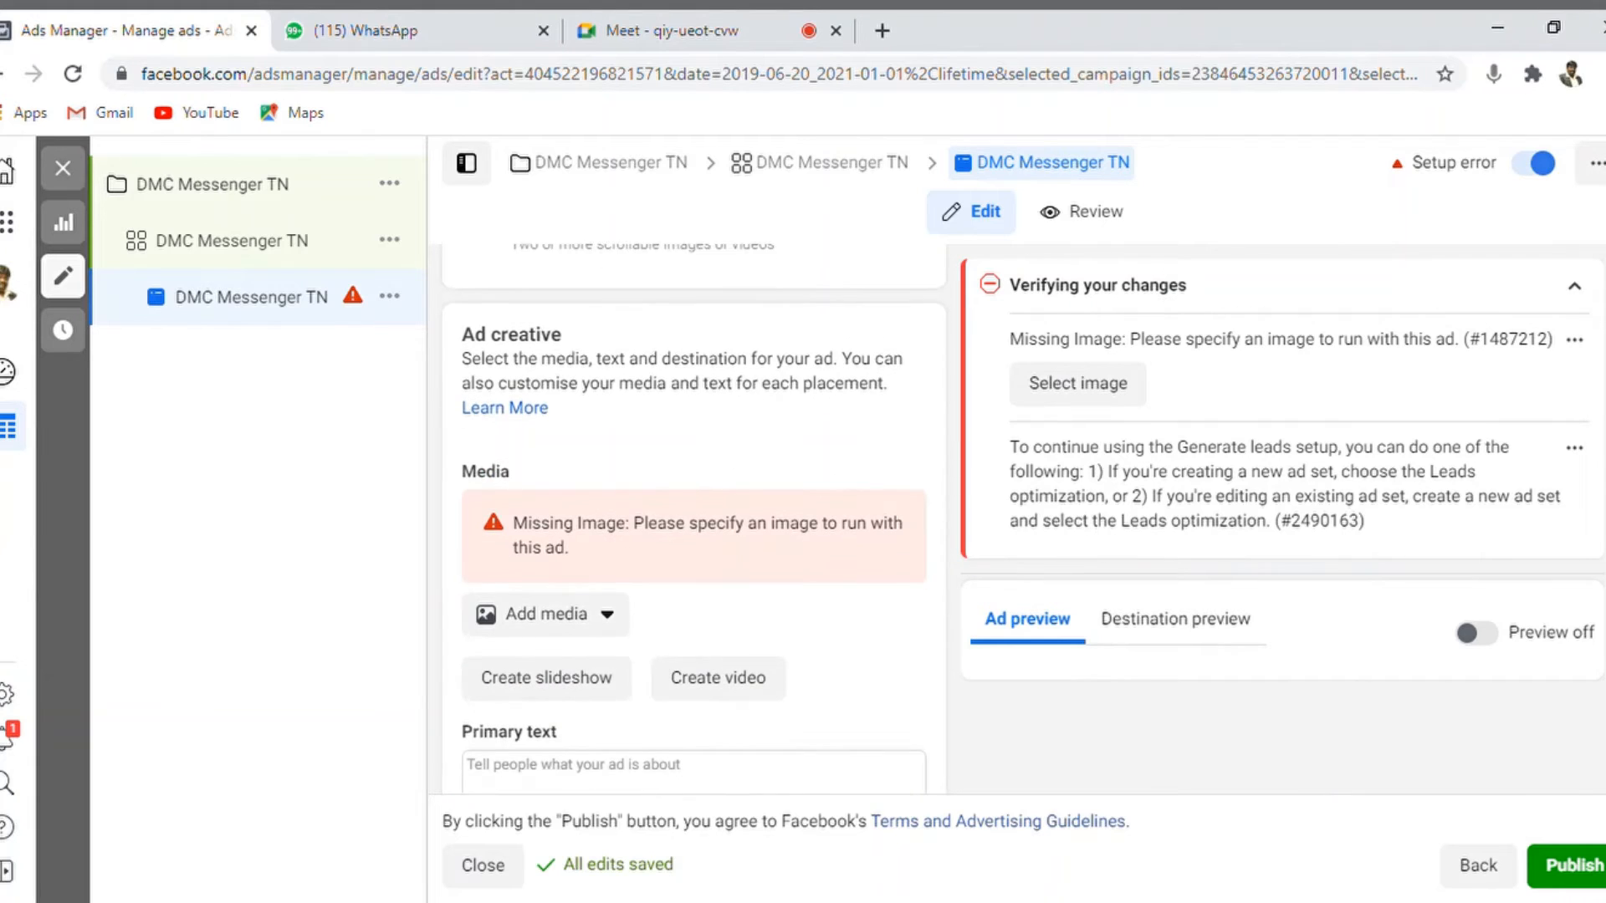
scroll(694, 519, up, 1)
scroll(694, 519, down, 2)
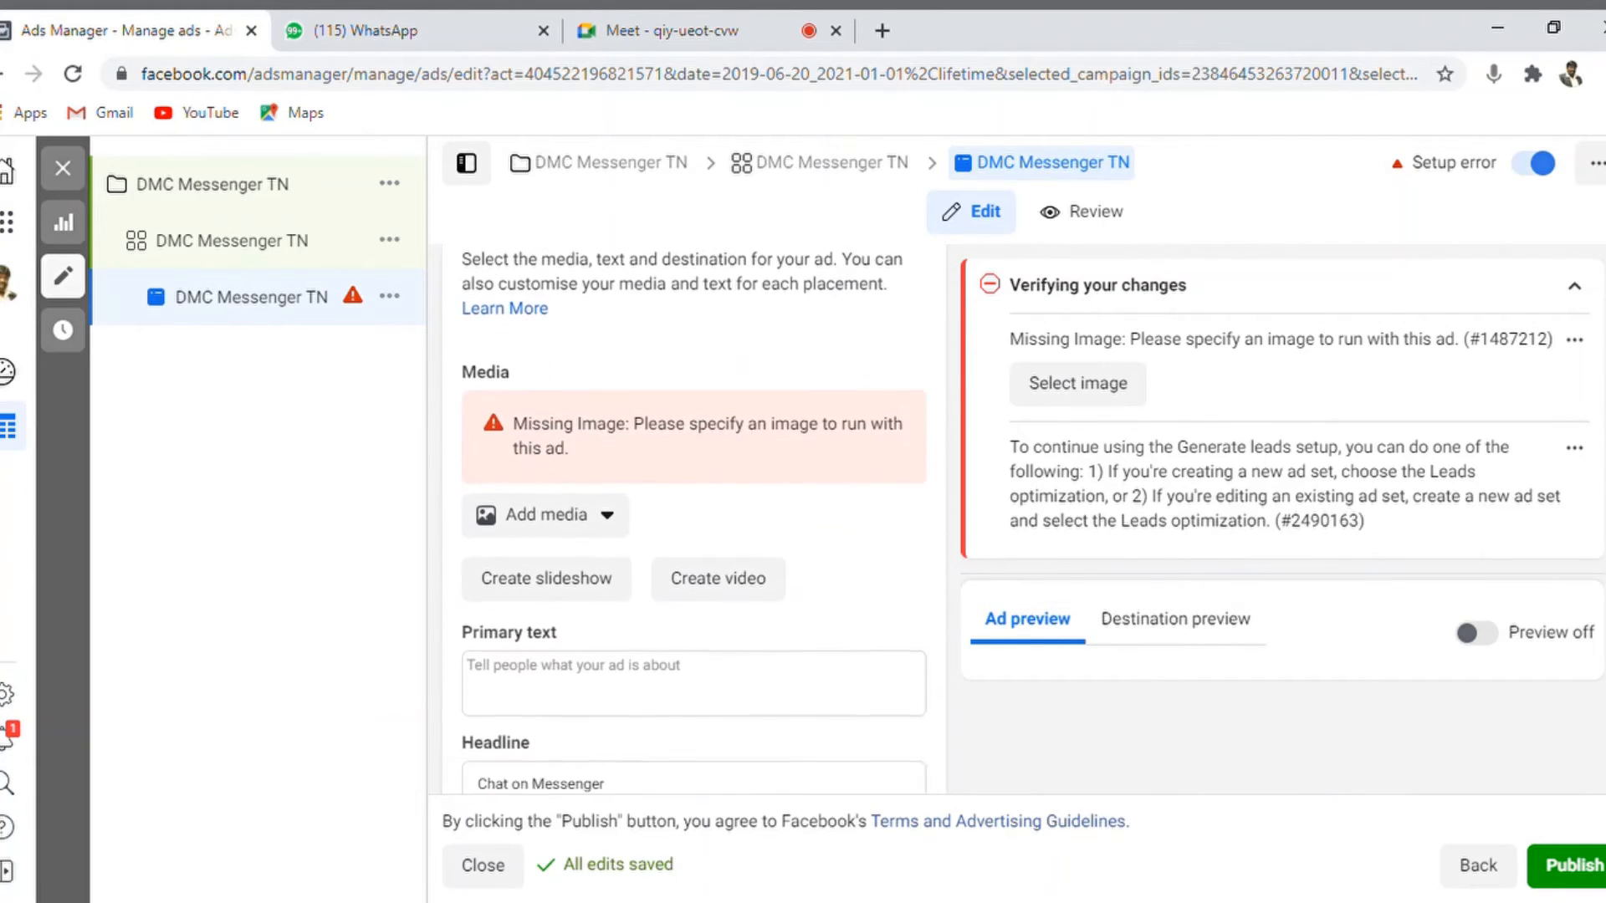
click(553, 511)
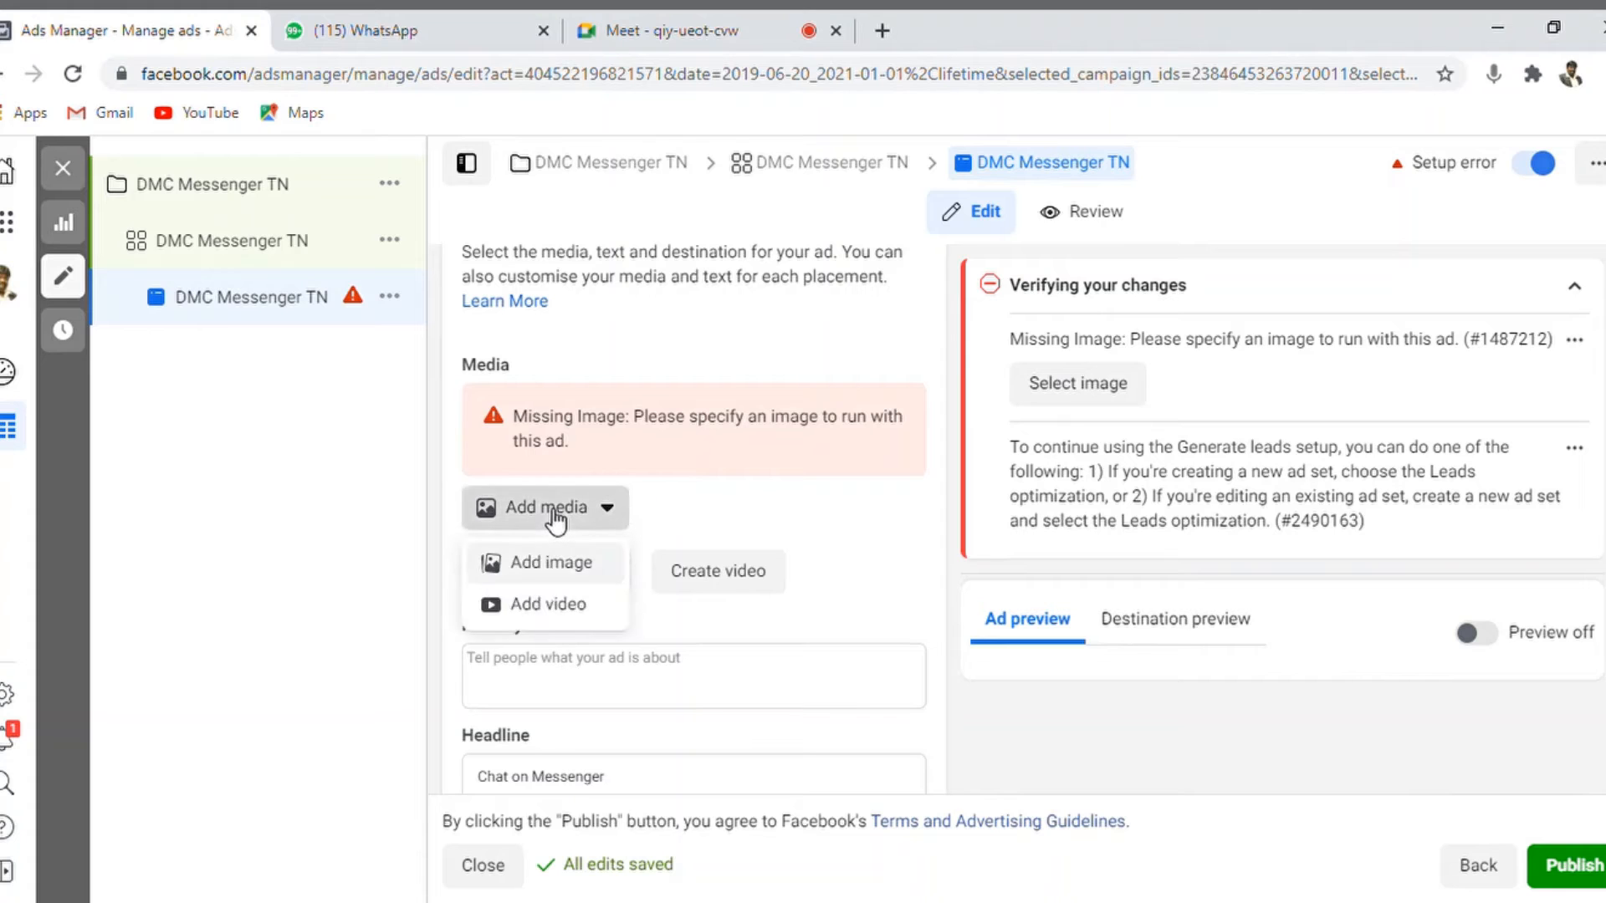
click(550, 569)
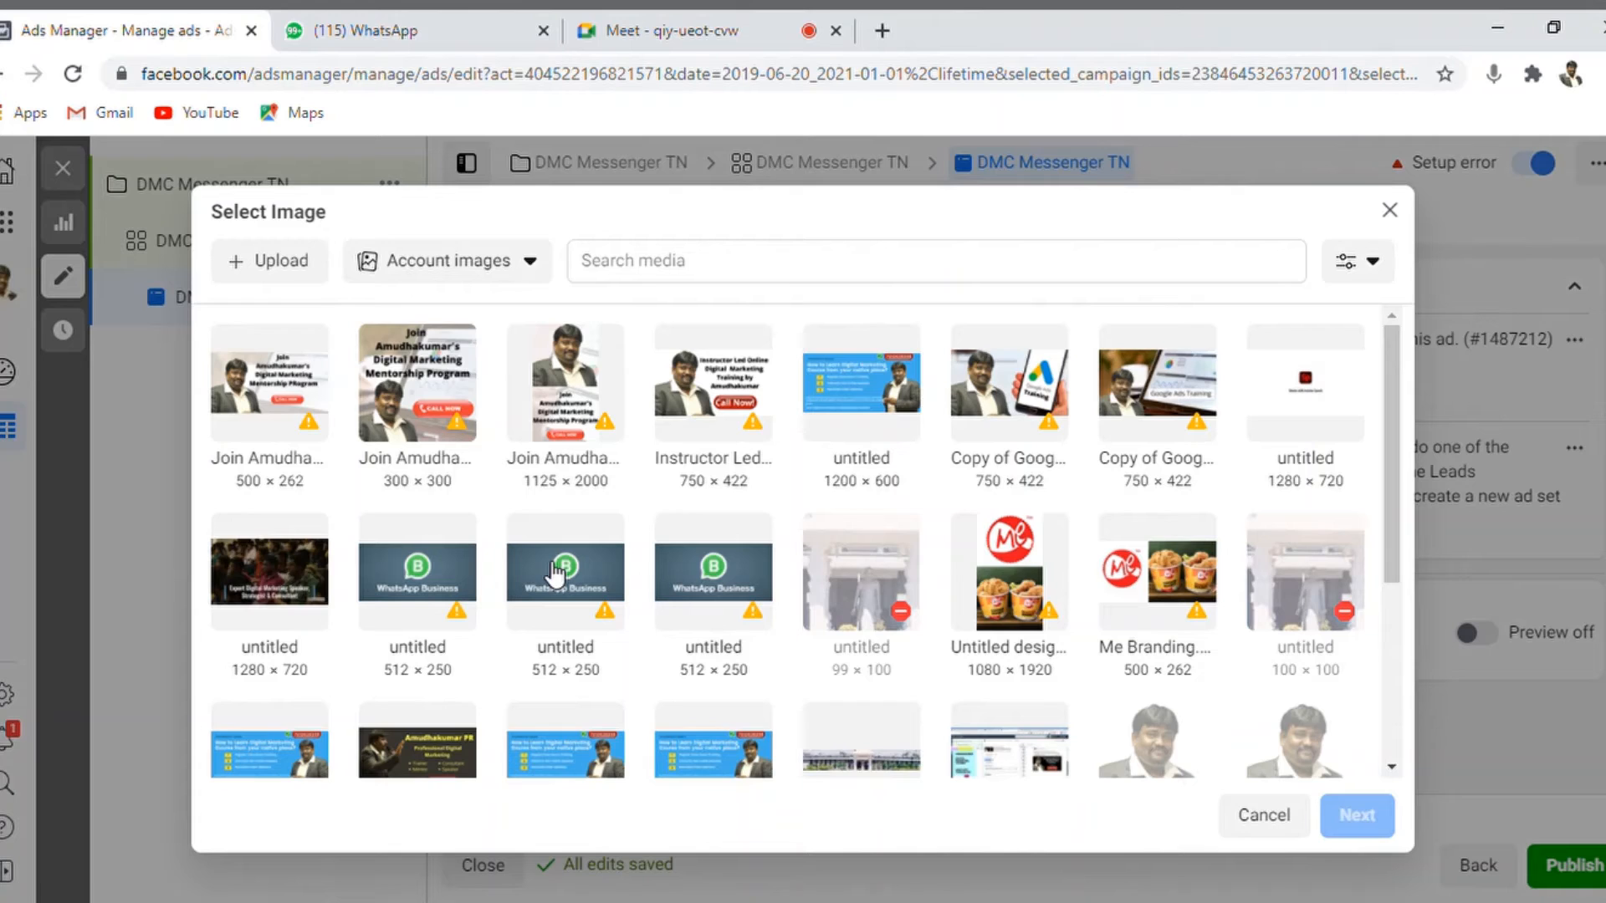
click(281, 410)
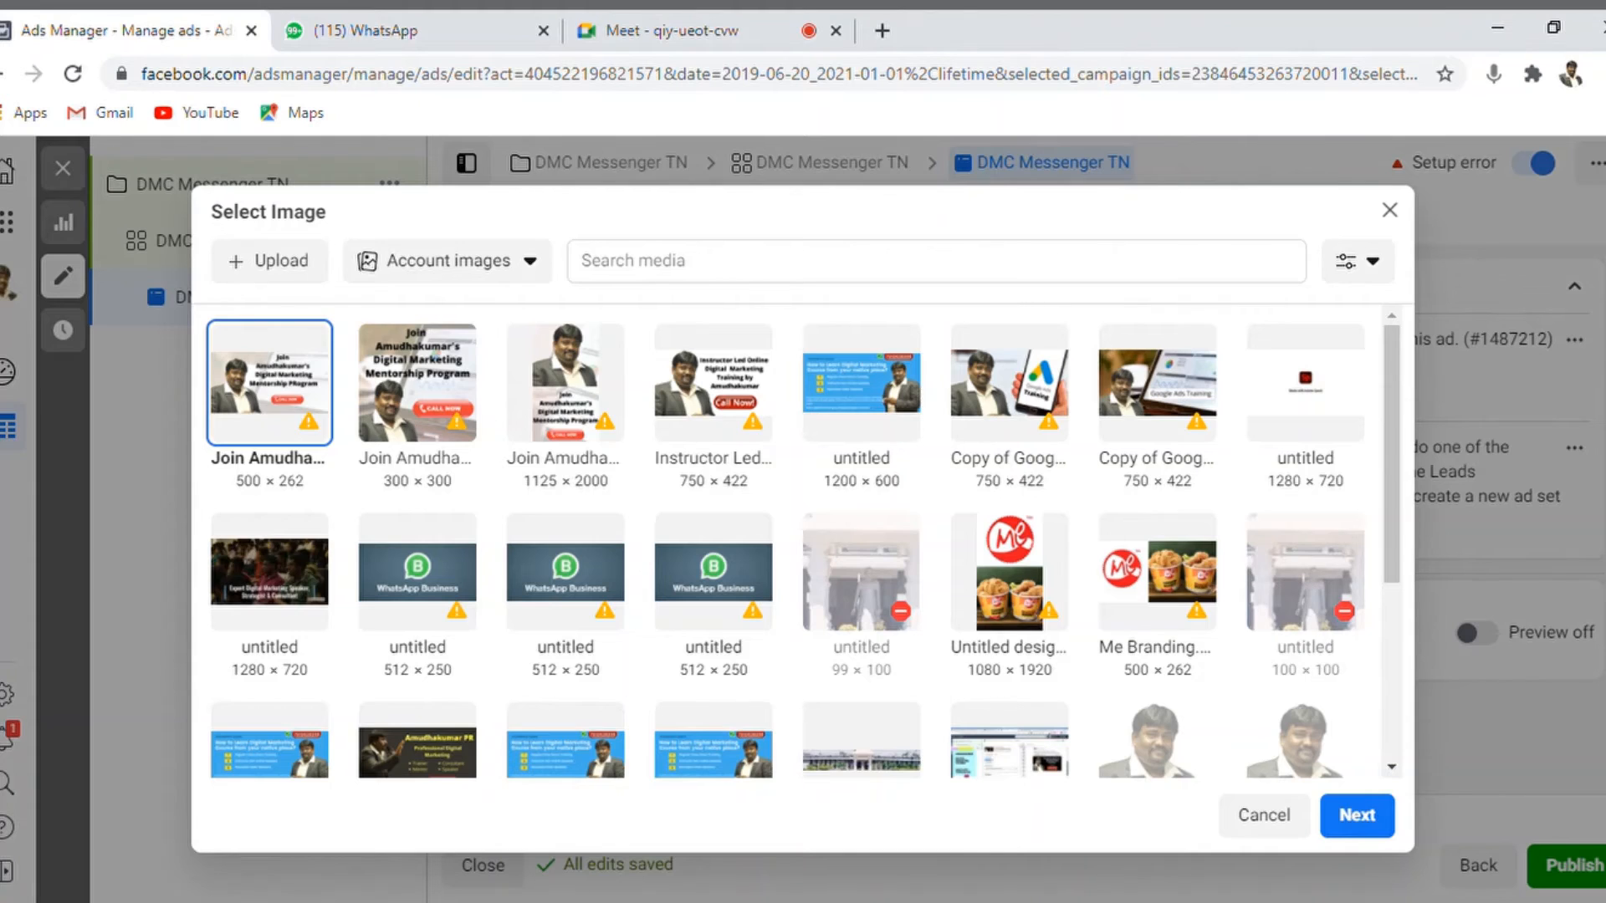
click(1358, 817)
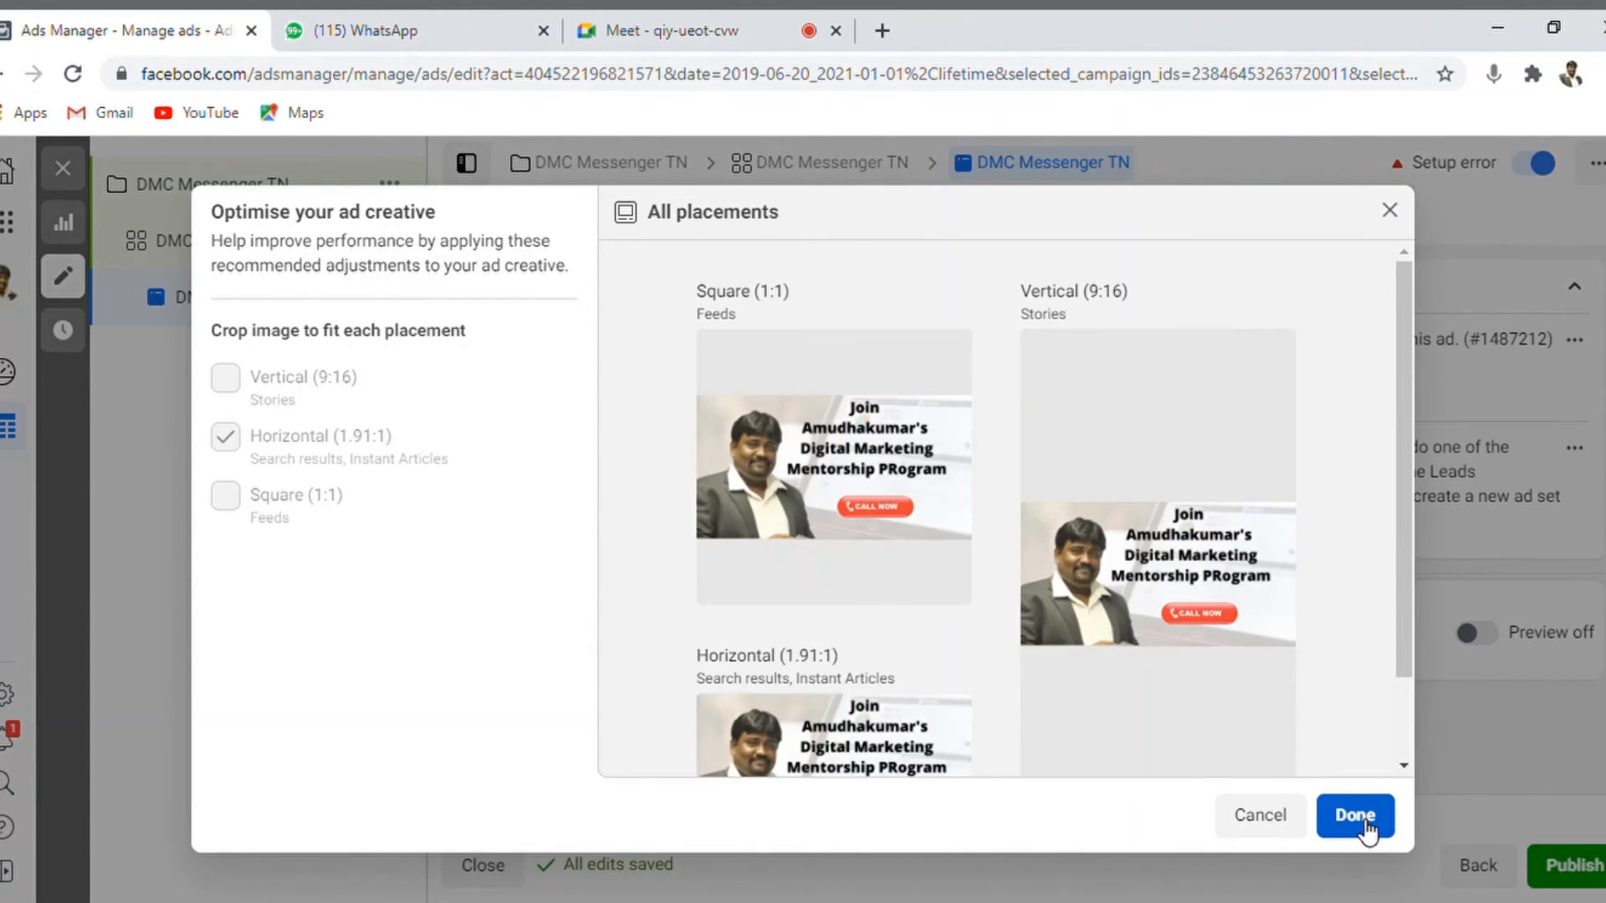
Review the crop options and the square, vertical and horizontal placement previews, and accept the image with its horizontal (1.91:1) crop
mouse_move(234, 389)
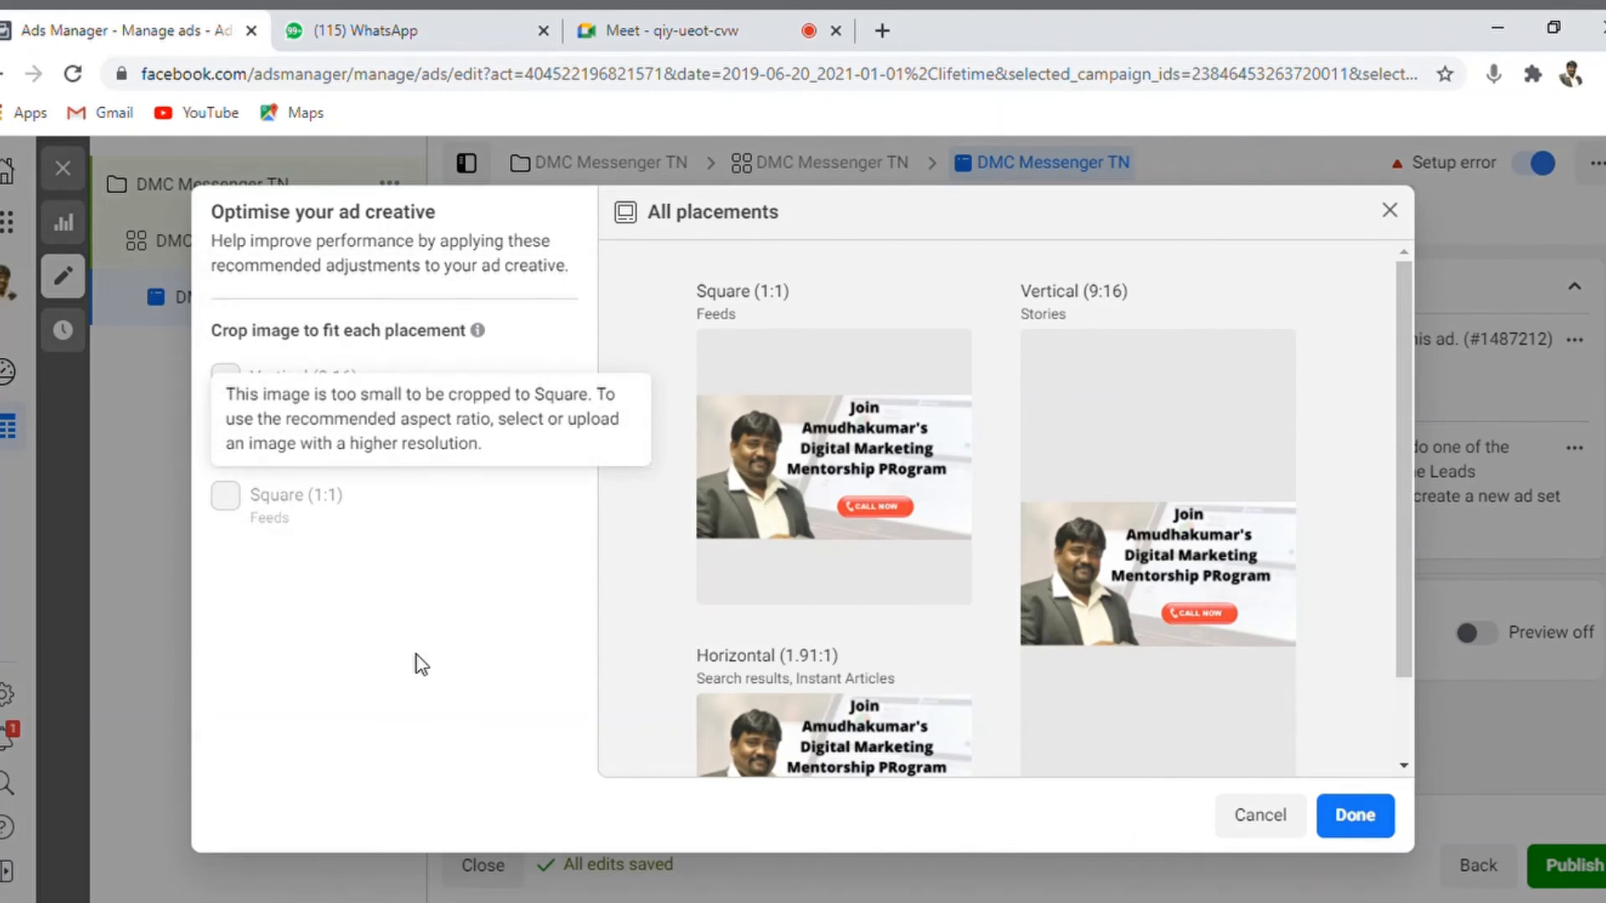
mouse_move(373, 491)
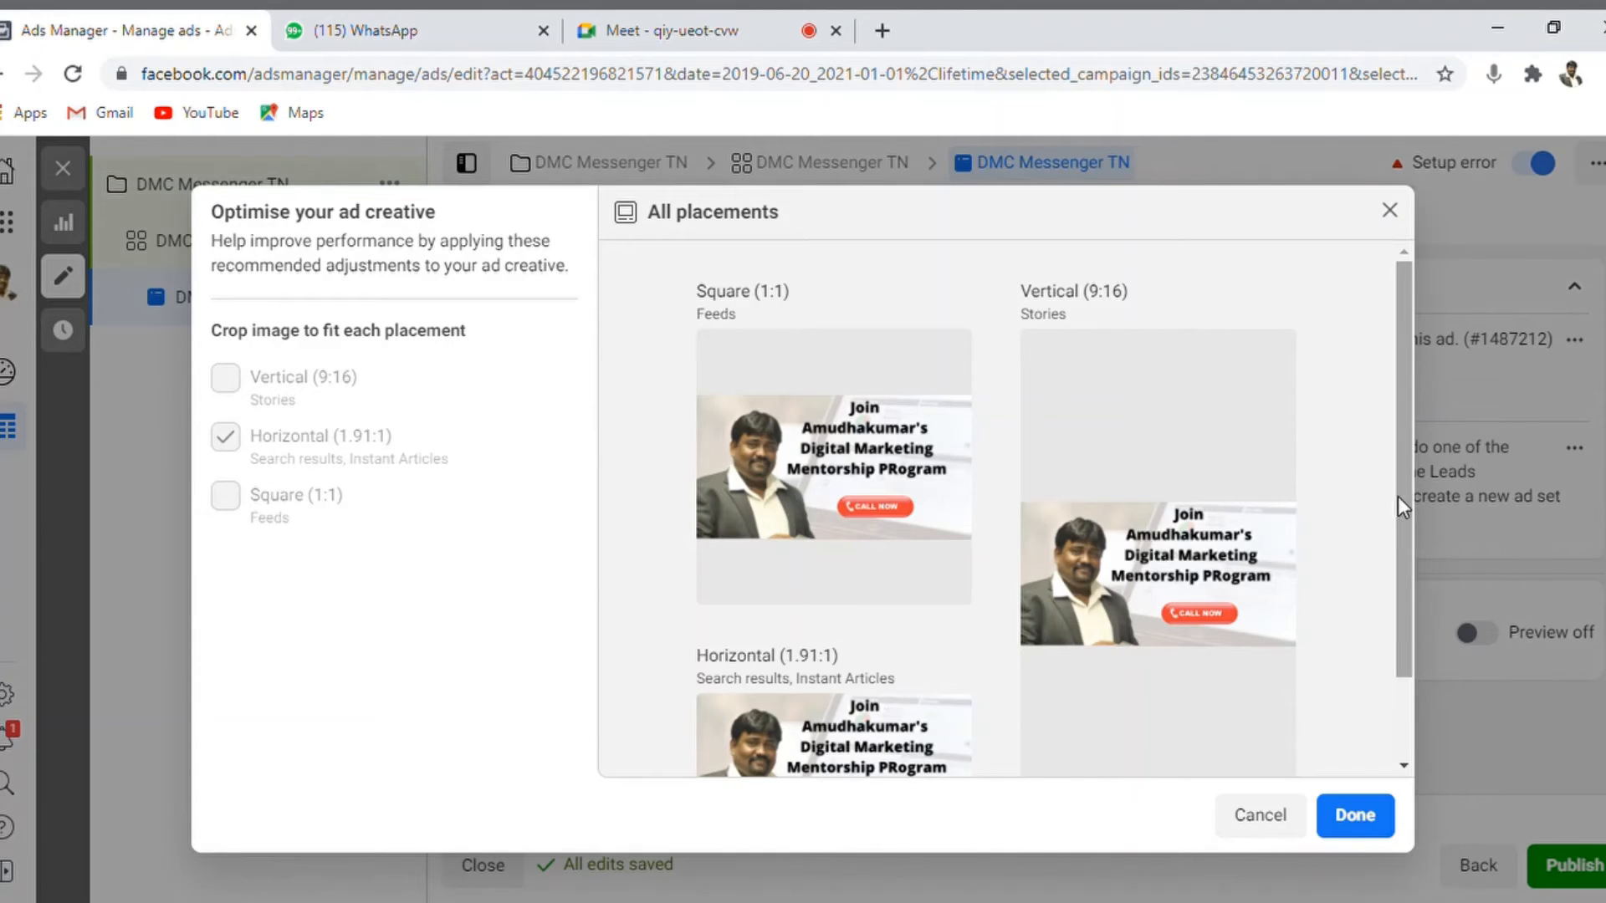
drag(1410, 470, 1408, 616)
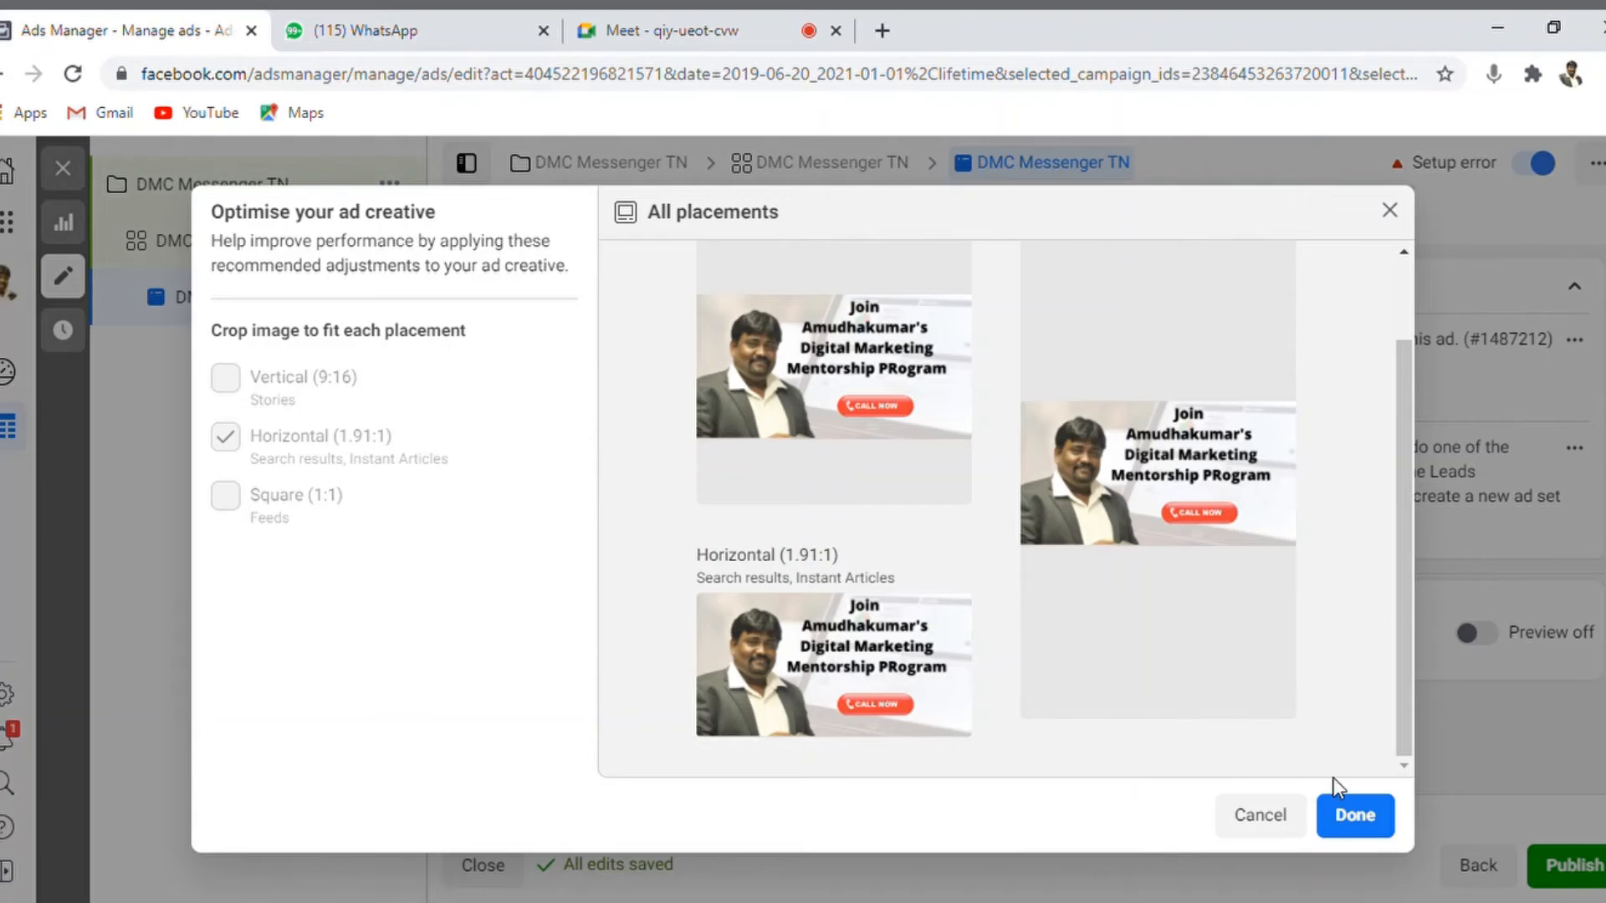
click(1356, 816)
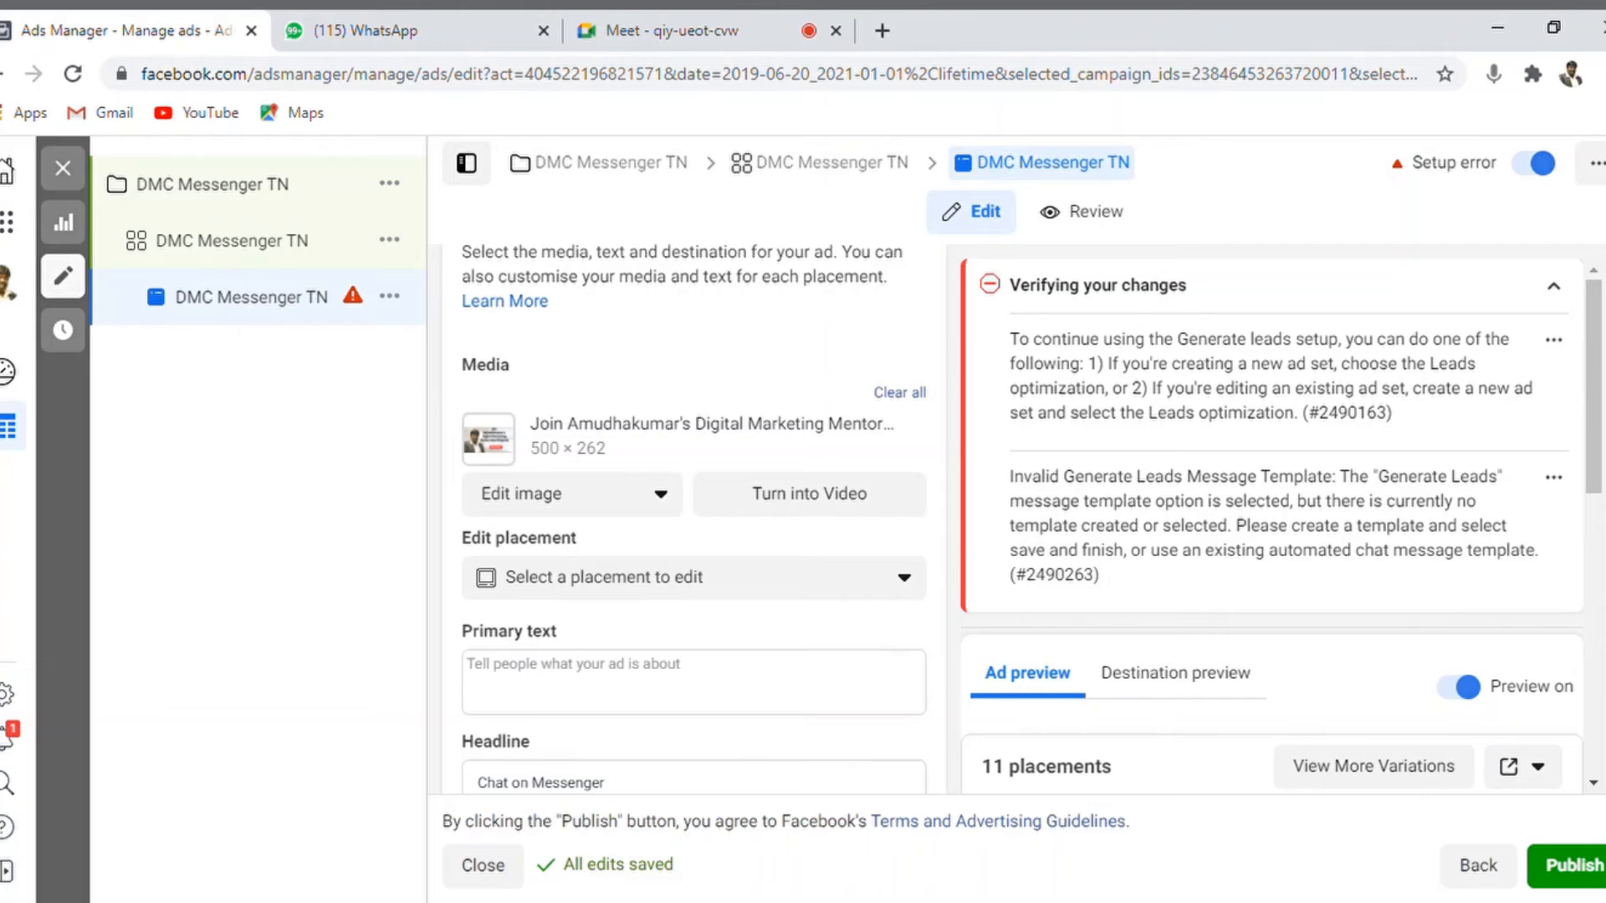
Enter the ad's primary text "Chat with us right now and start your digital marketing course."
scroll(694, 519, down, 2)
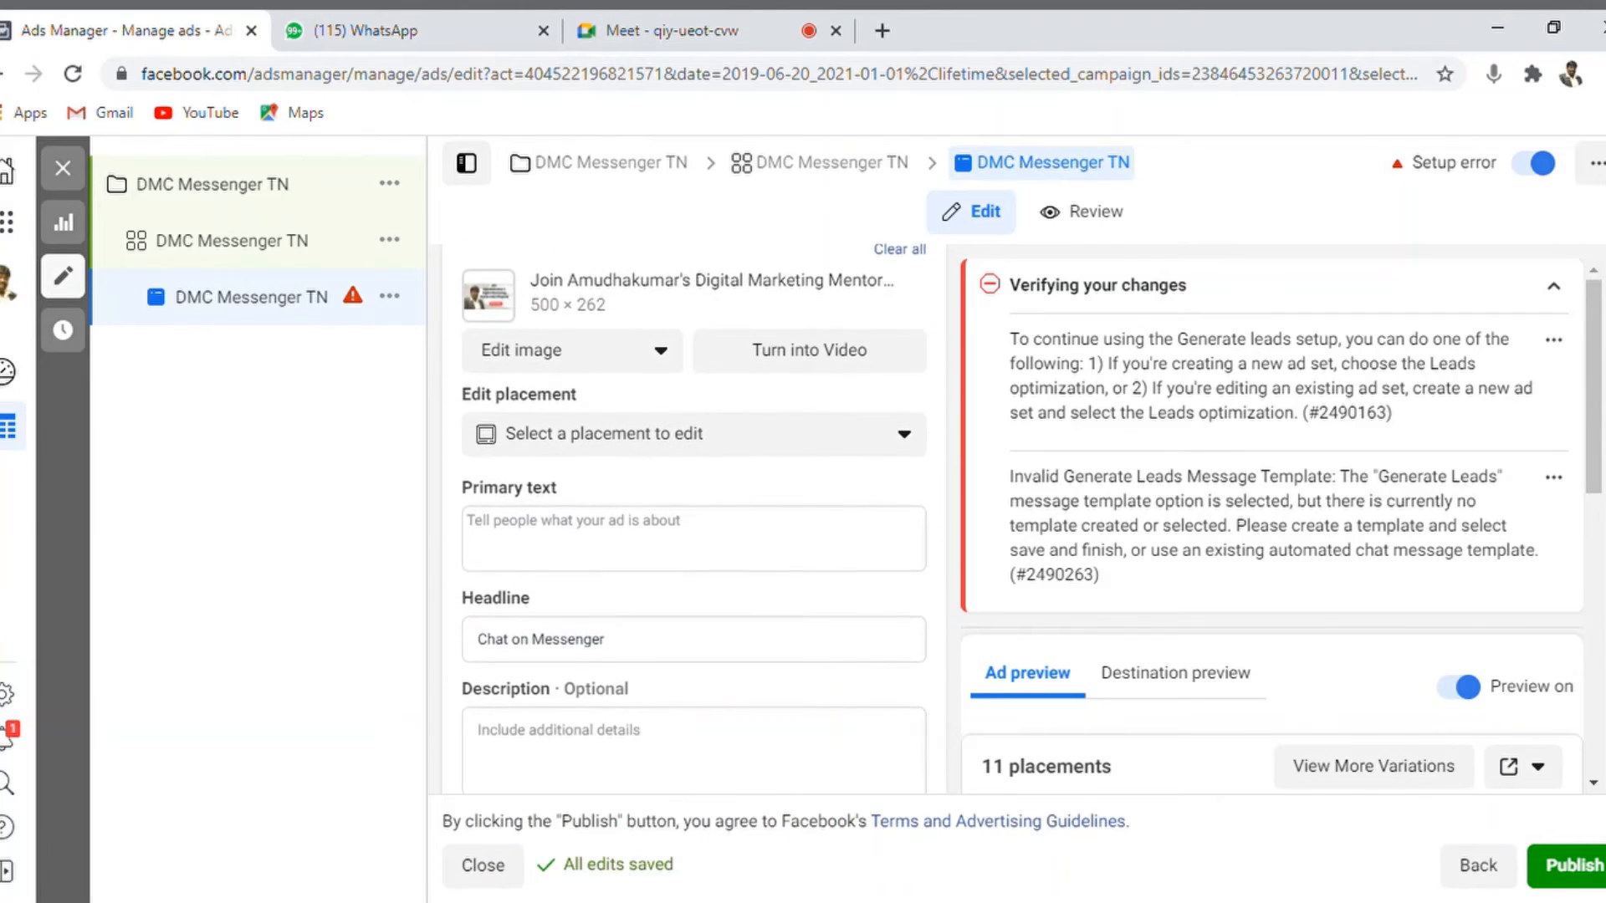
scroll(694, 519, down, 1)
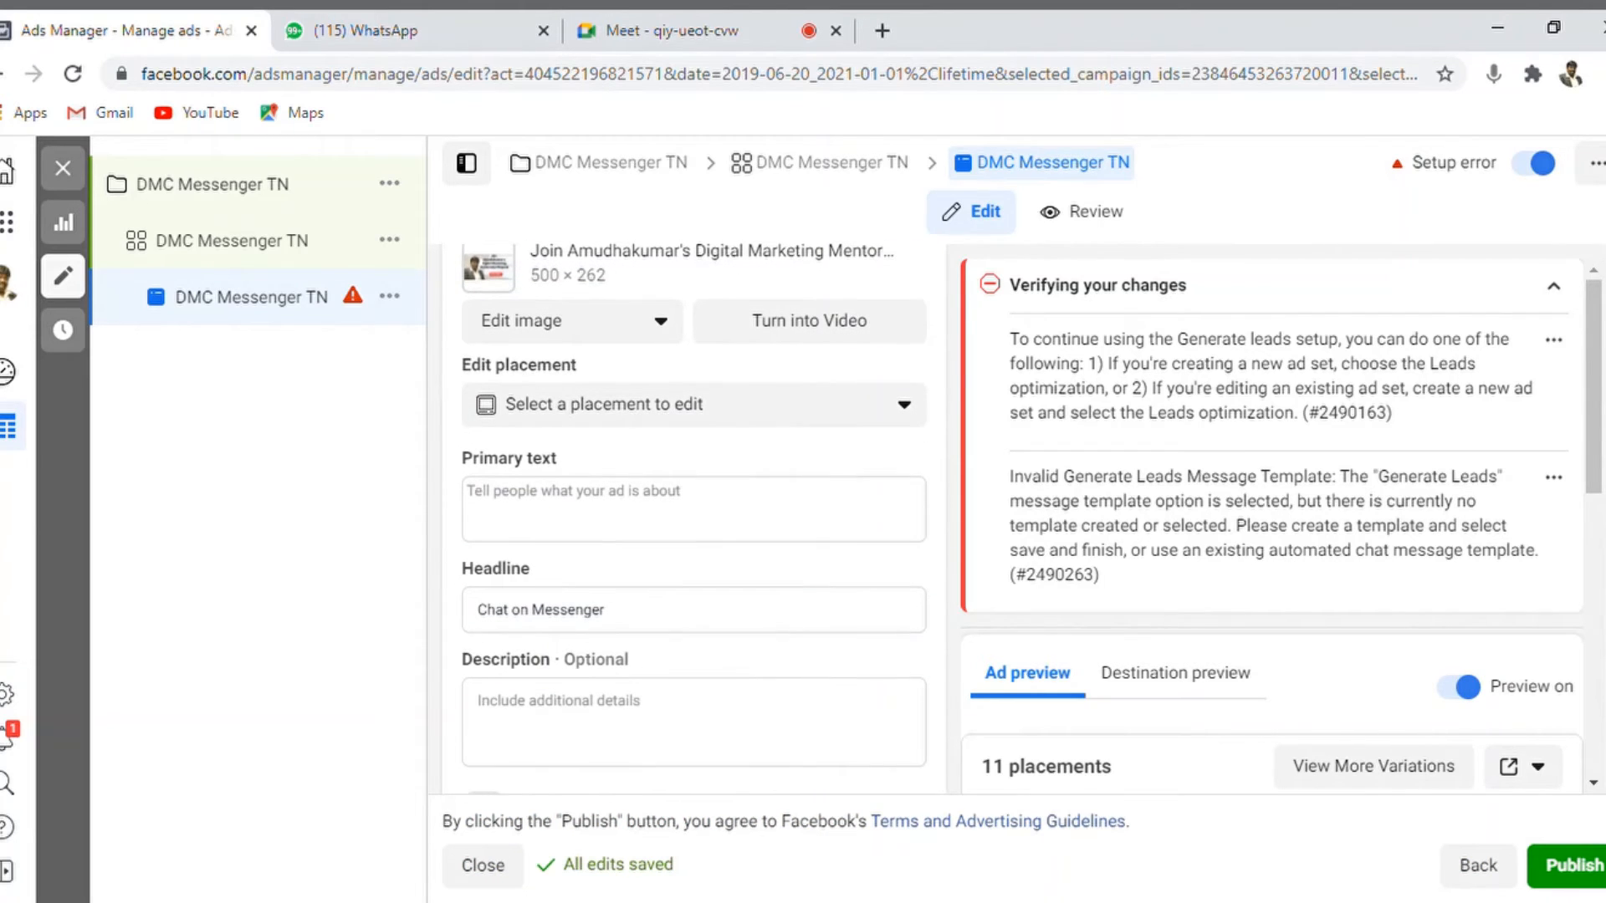
scroll(694, 519, up, 2)
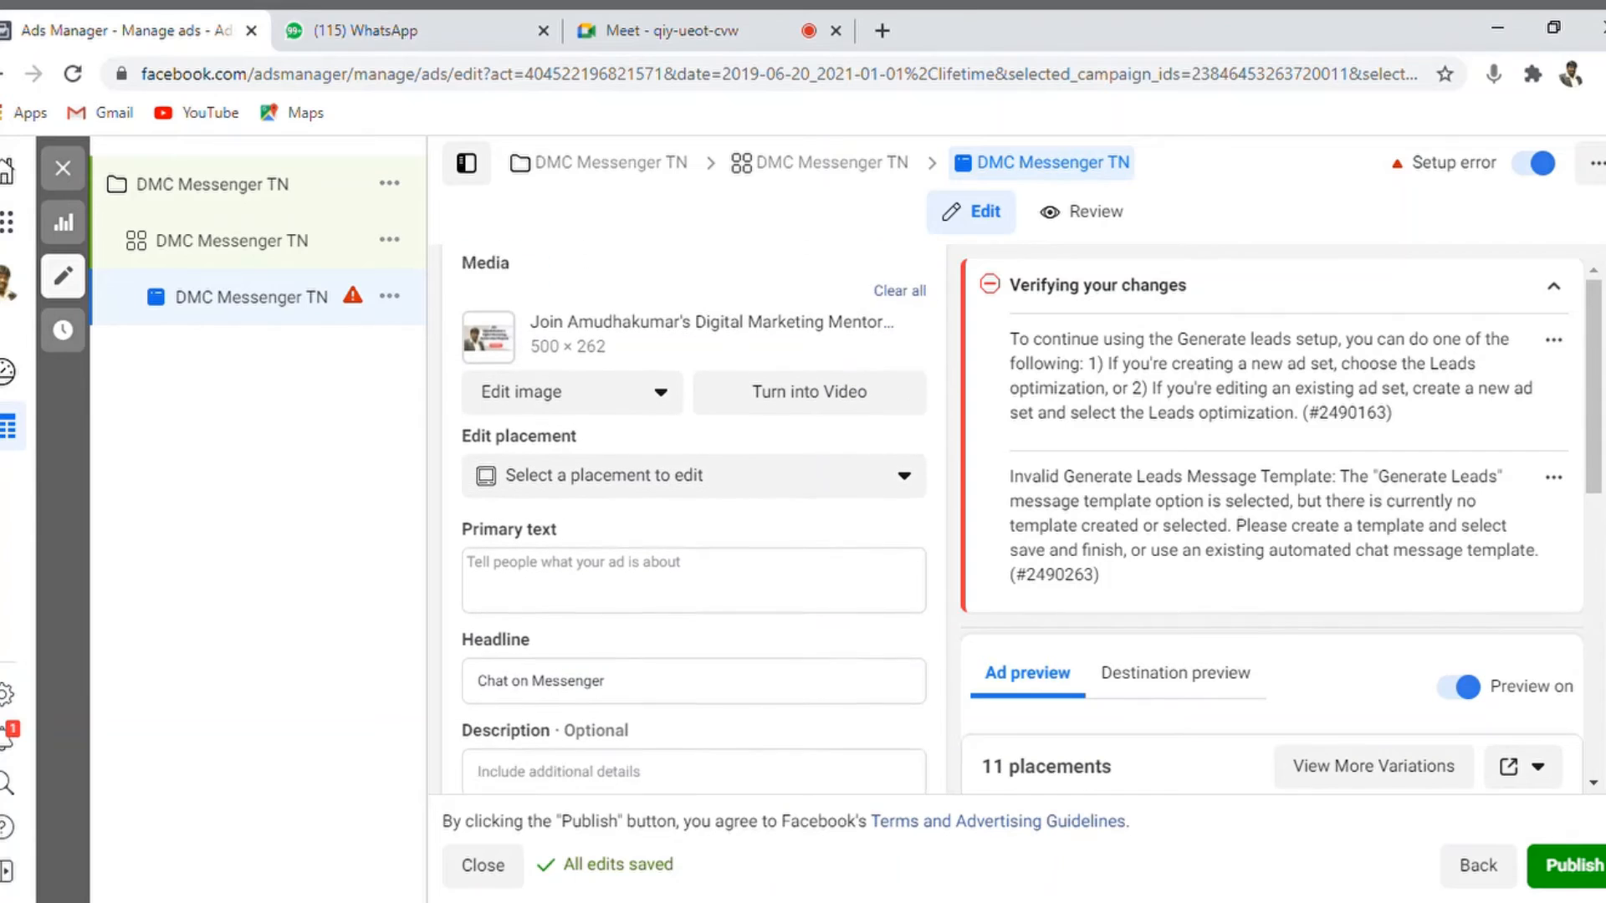
scroll(768, 389, down, 3)
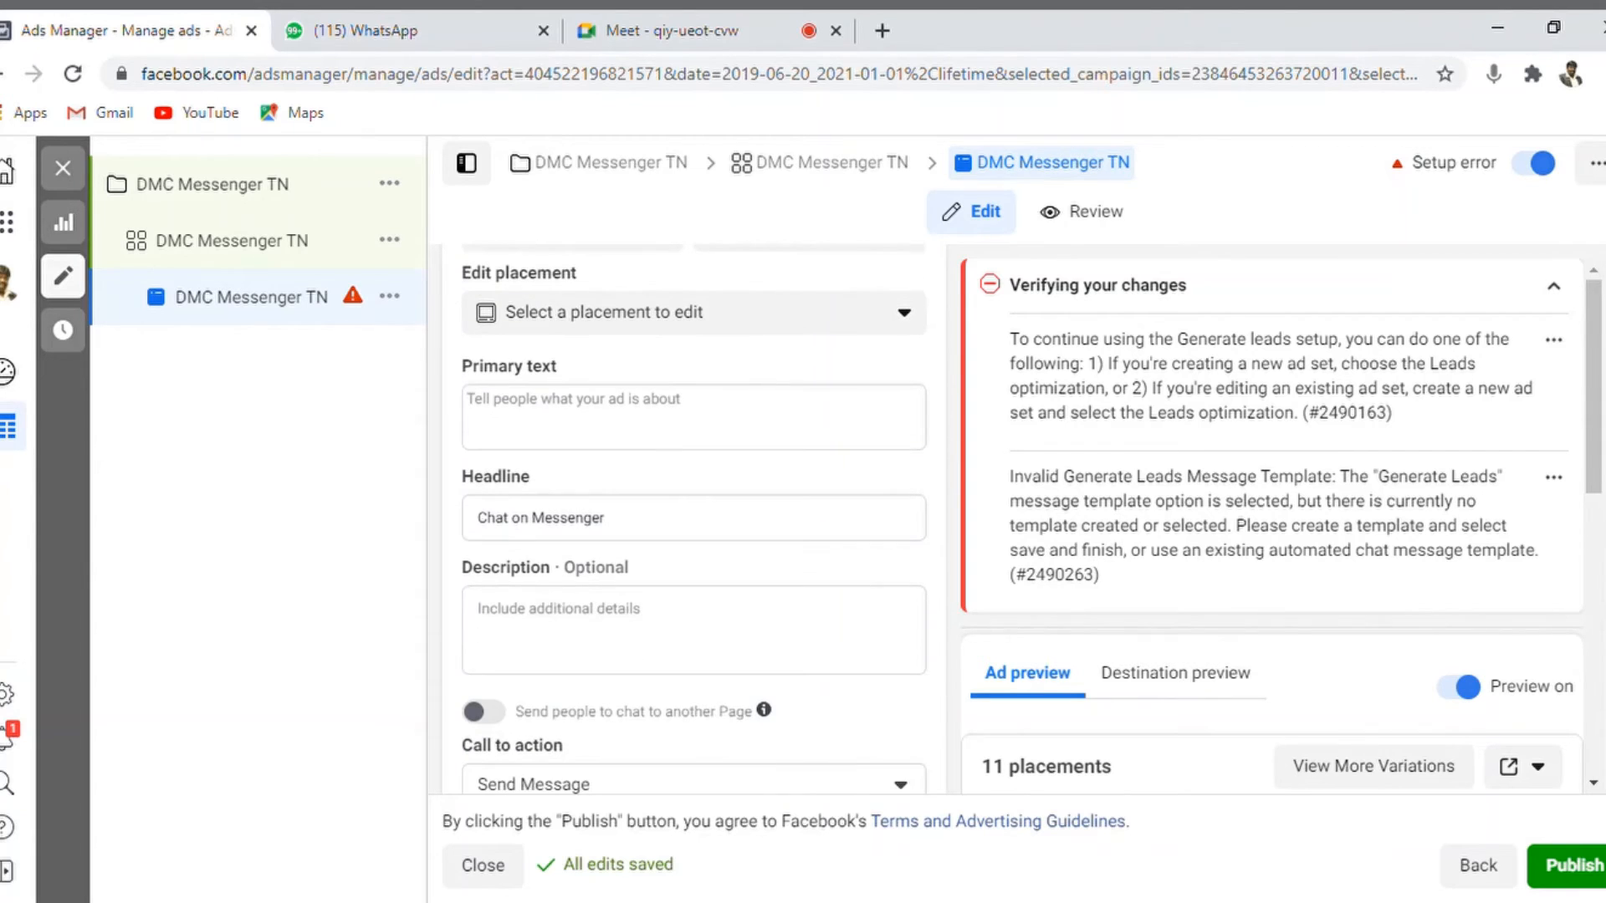
click(645, 422)
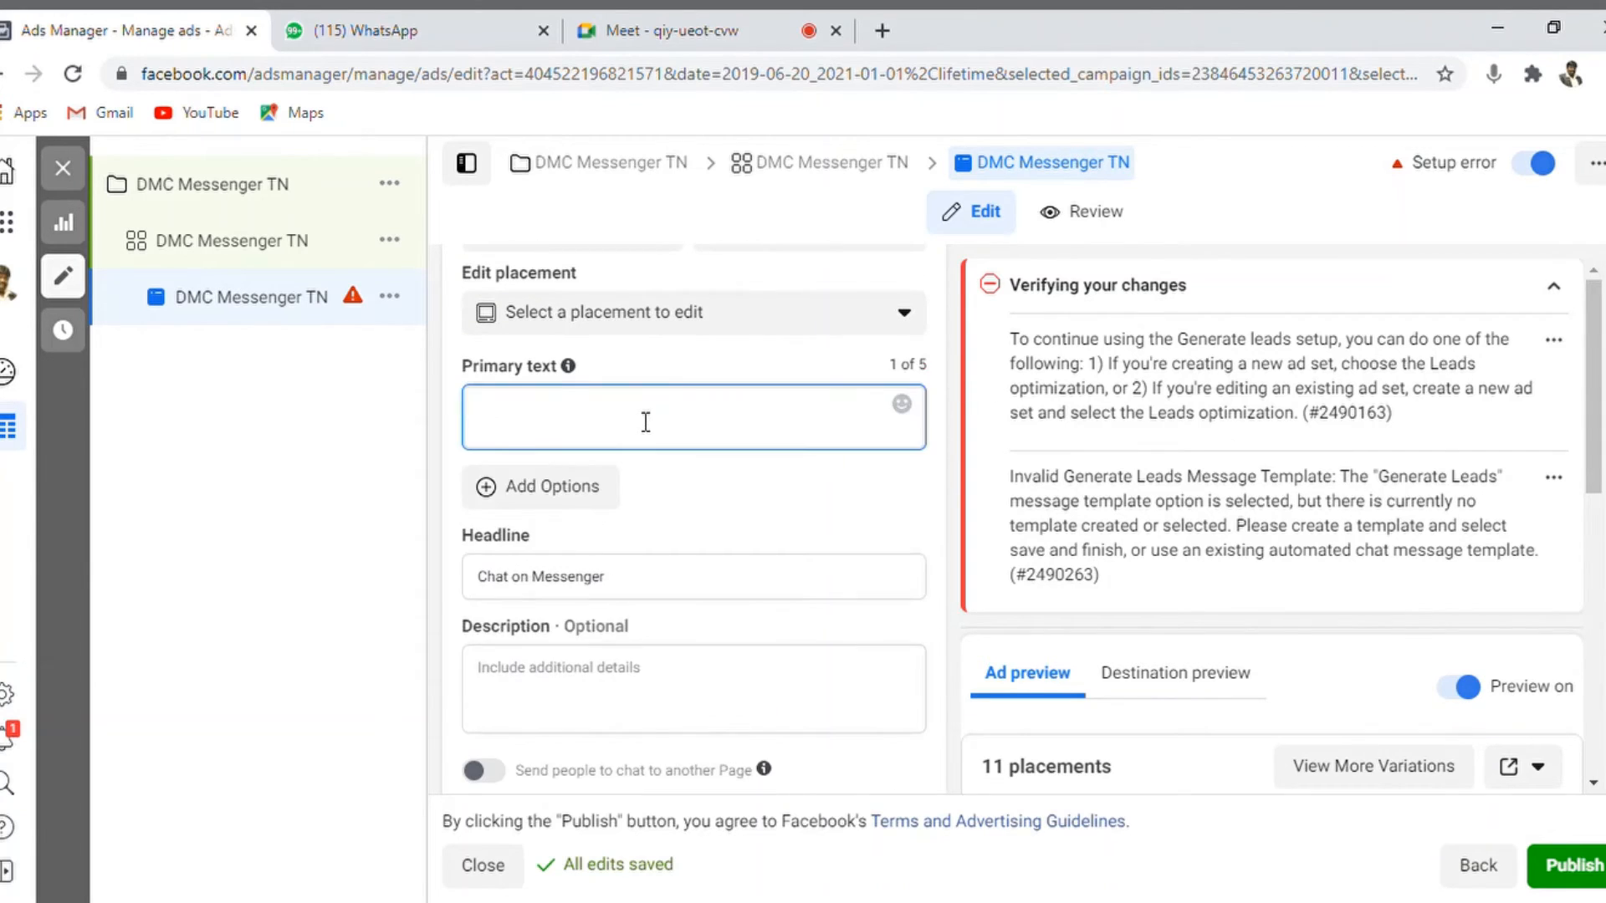
text(Chat with us)
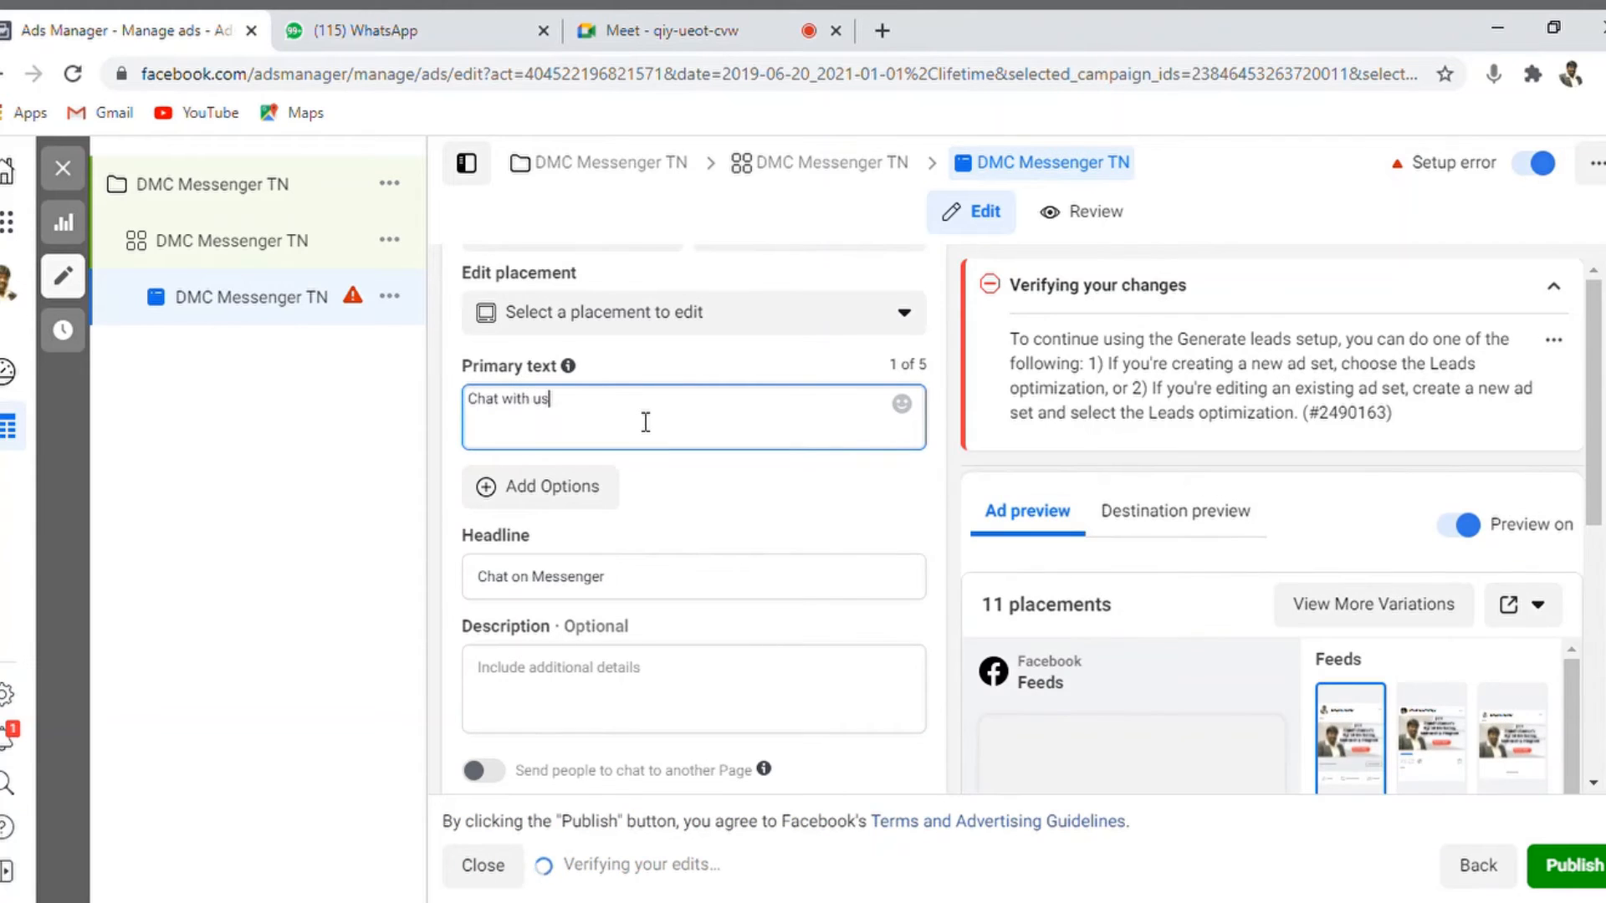
text( fight)
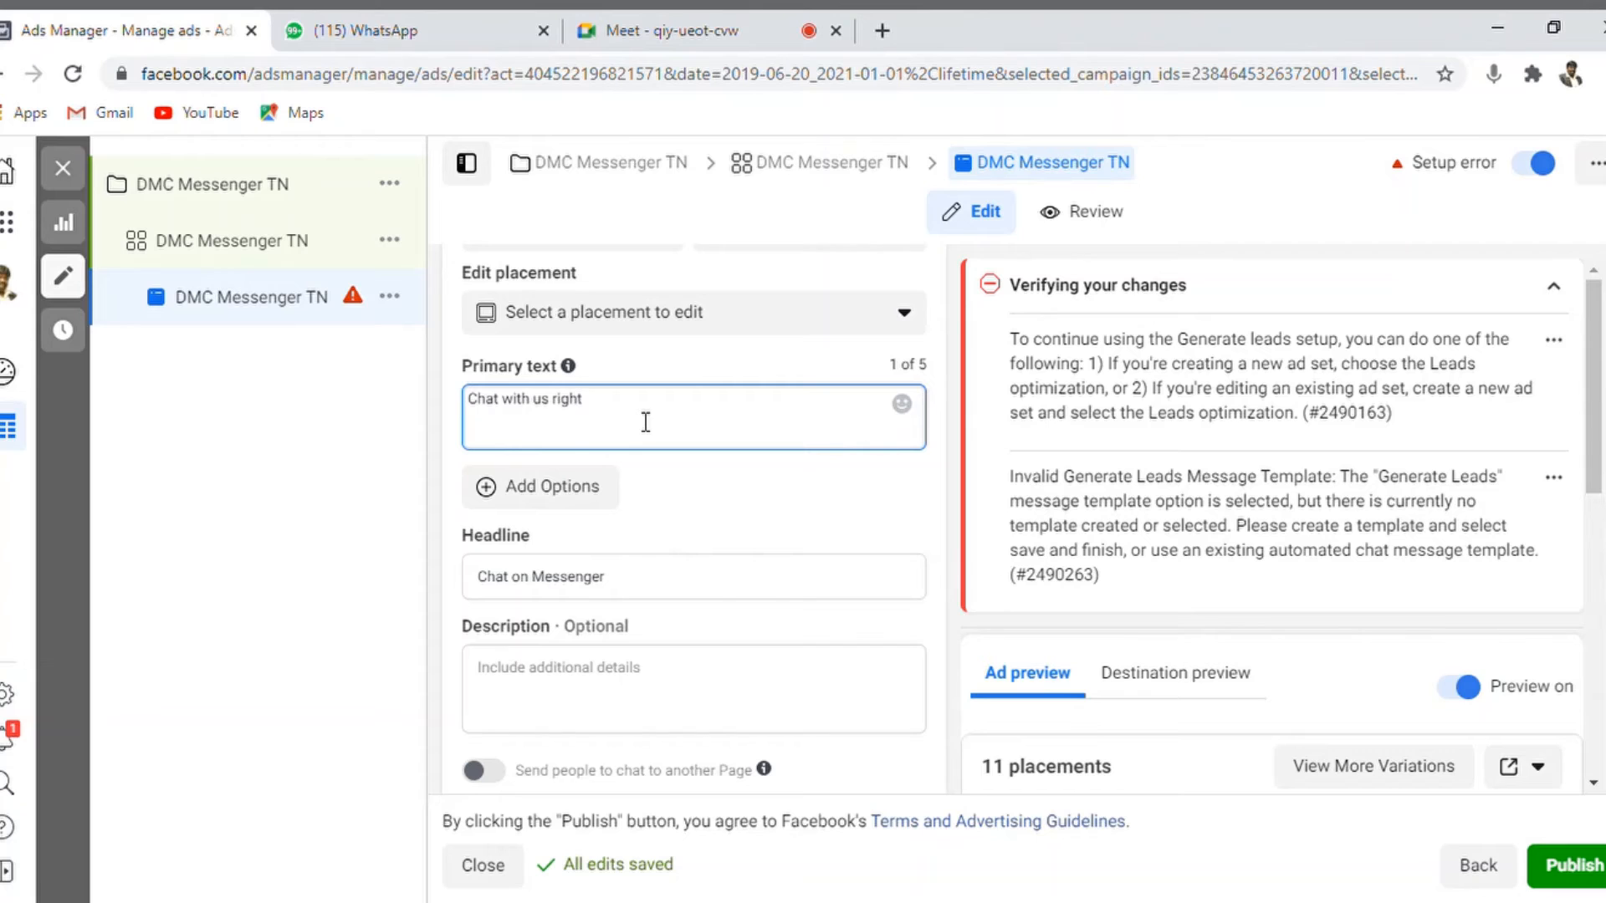
text( no)
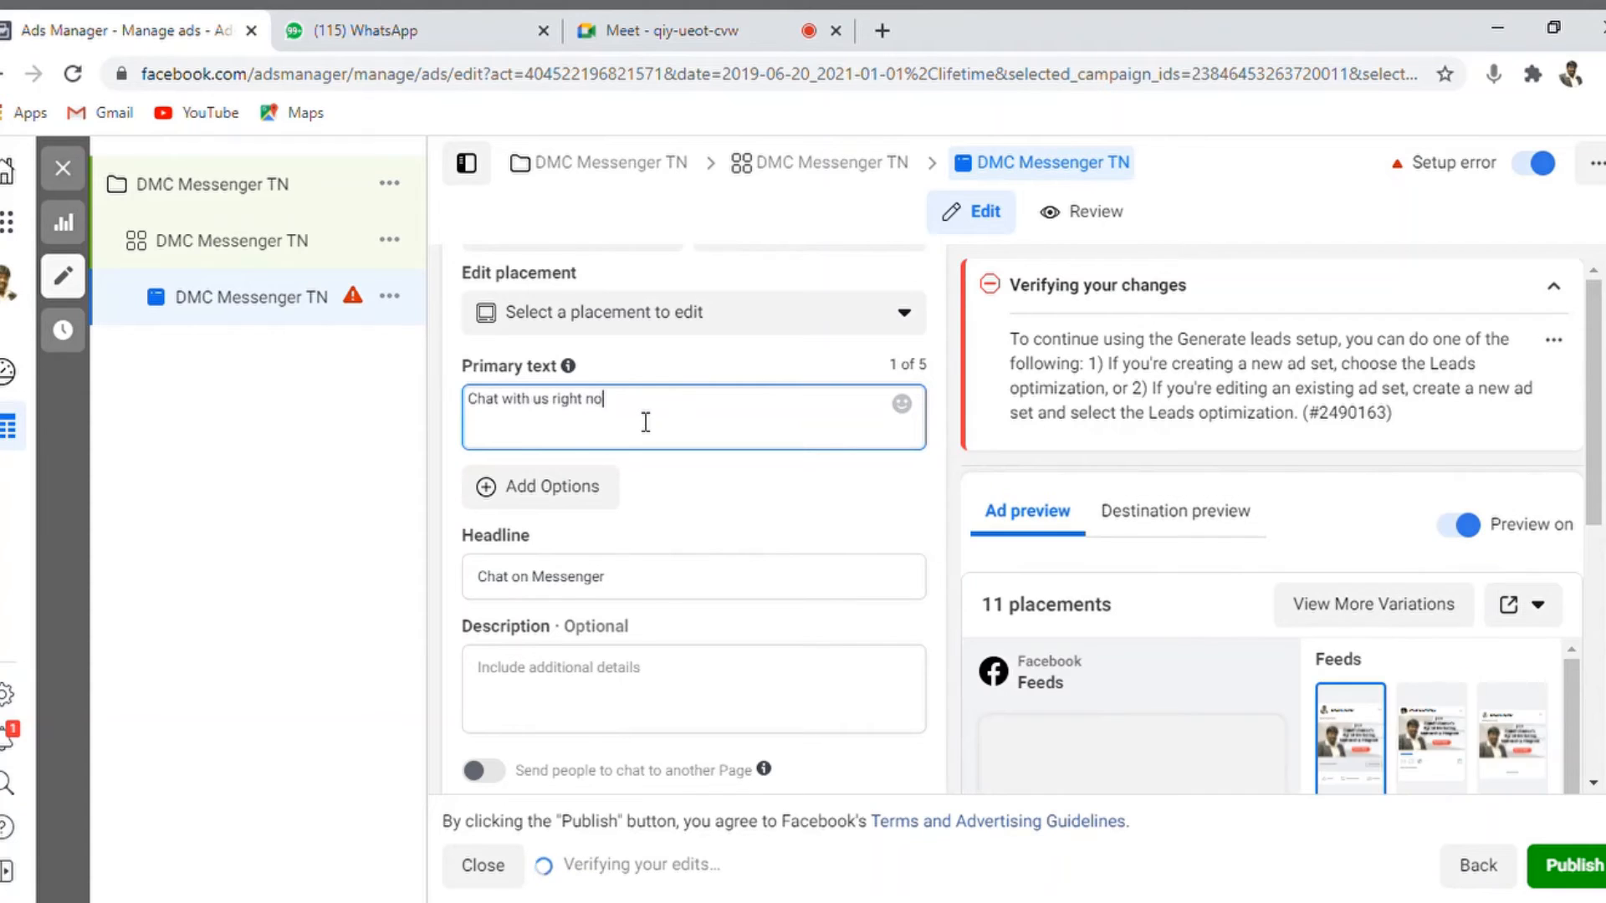
text(w and )
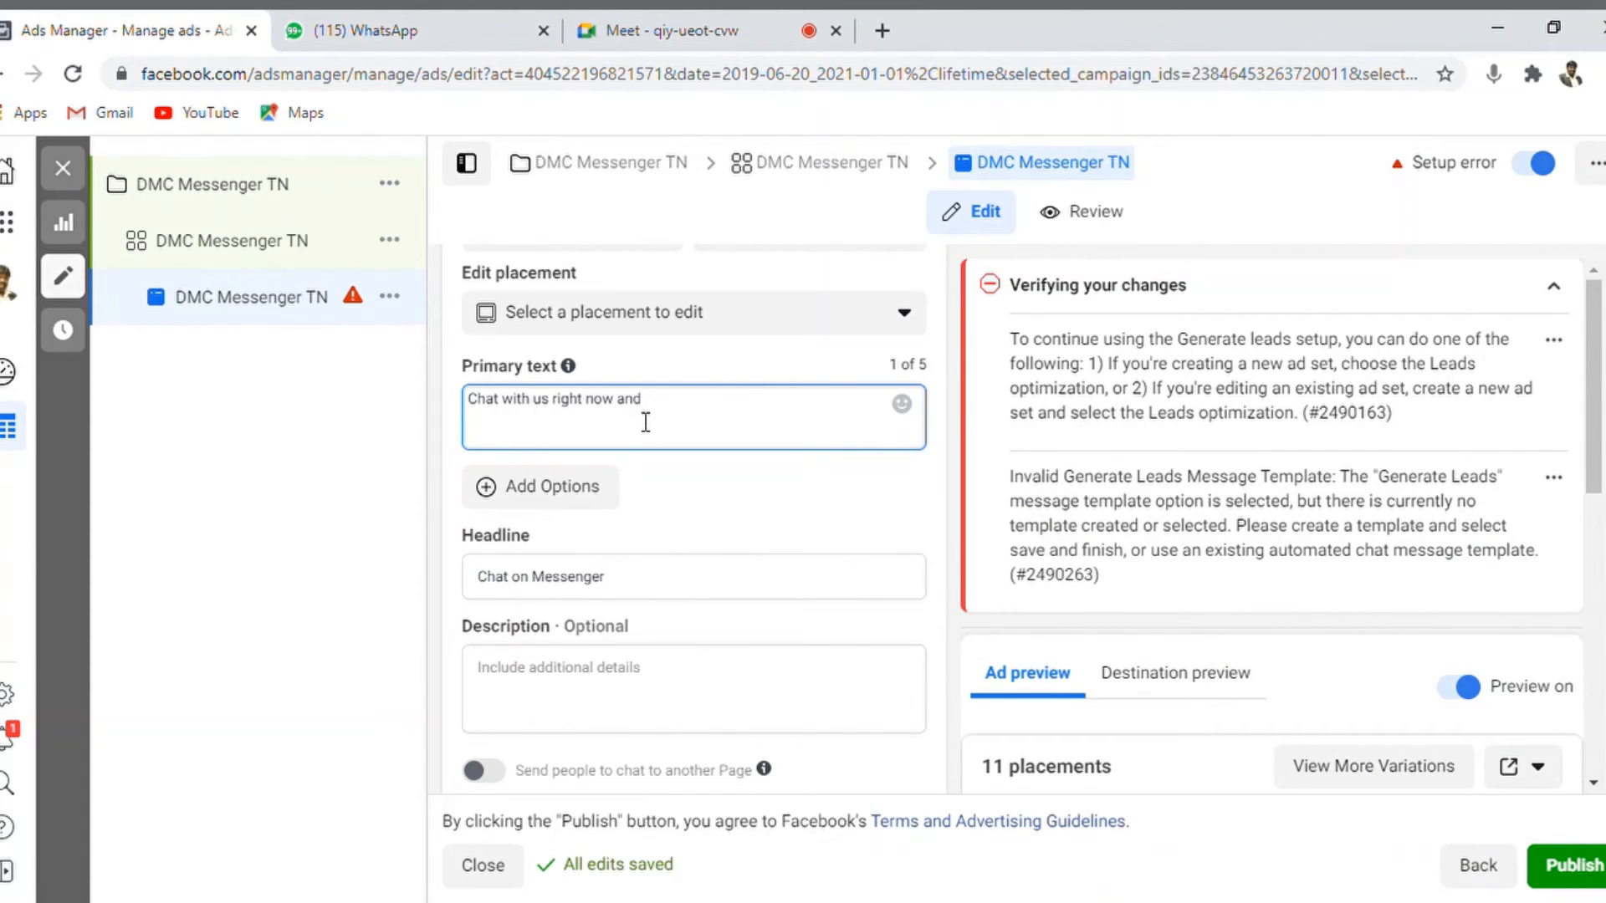
text(s)
key(BackSpace)
key(BackSpace)
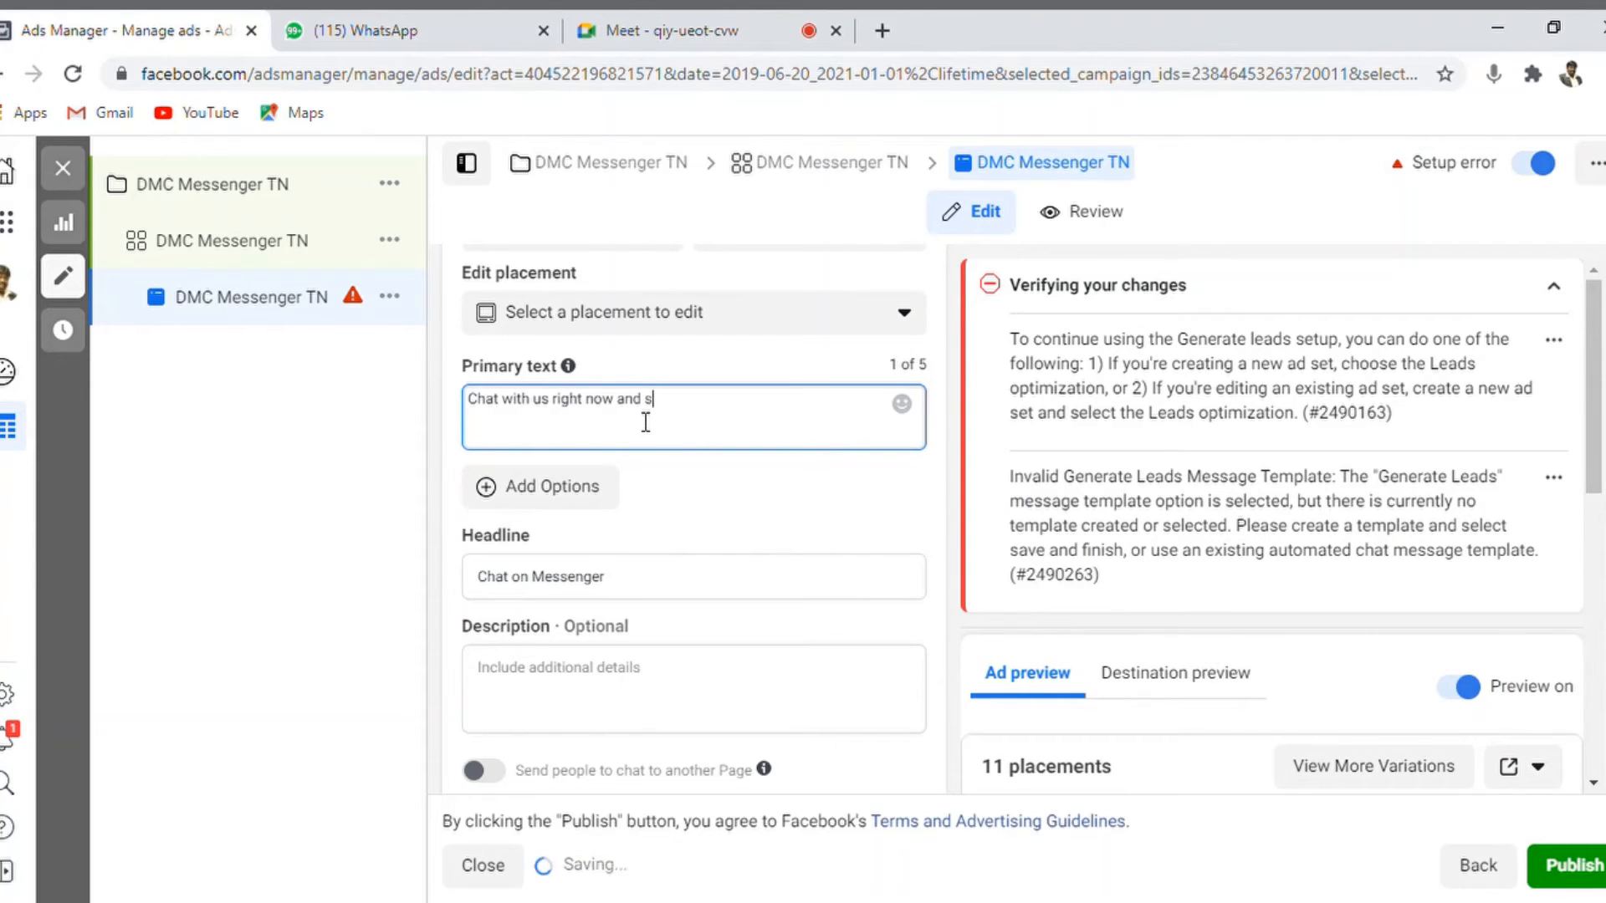
text(tart your)
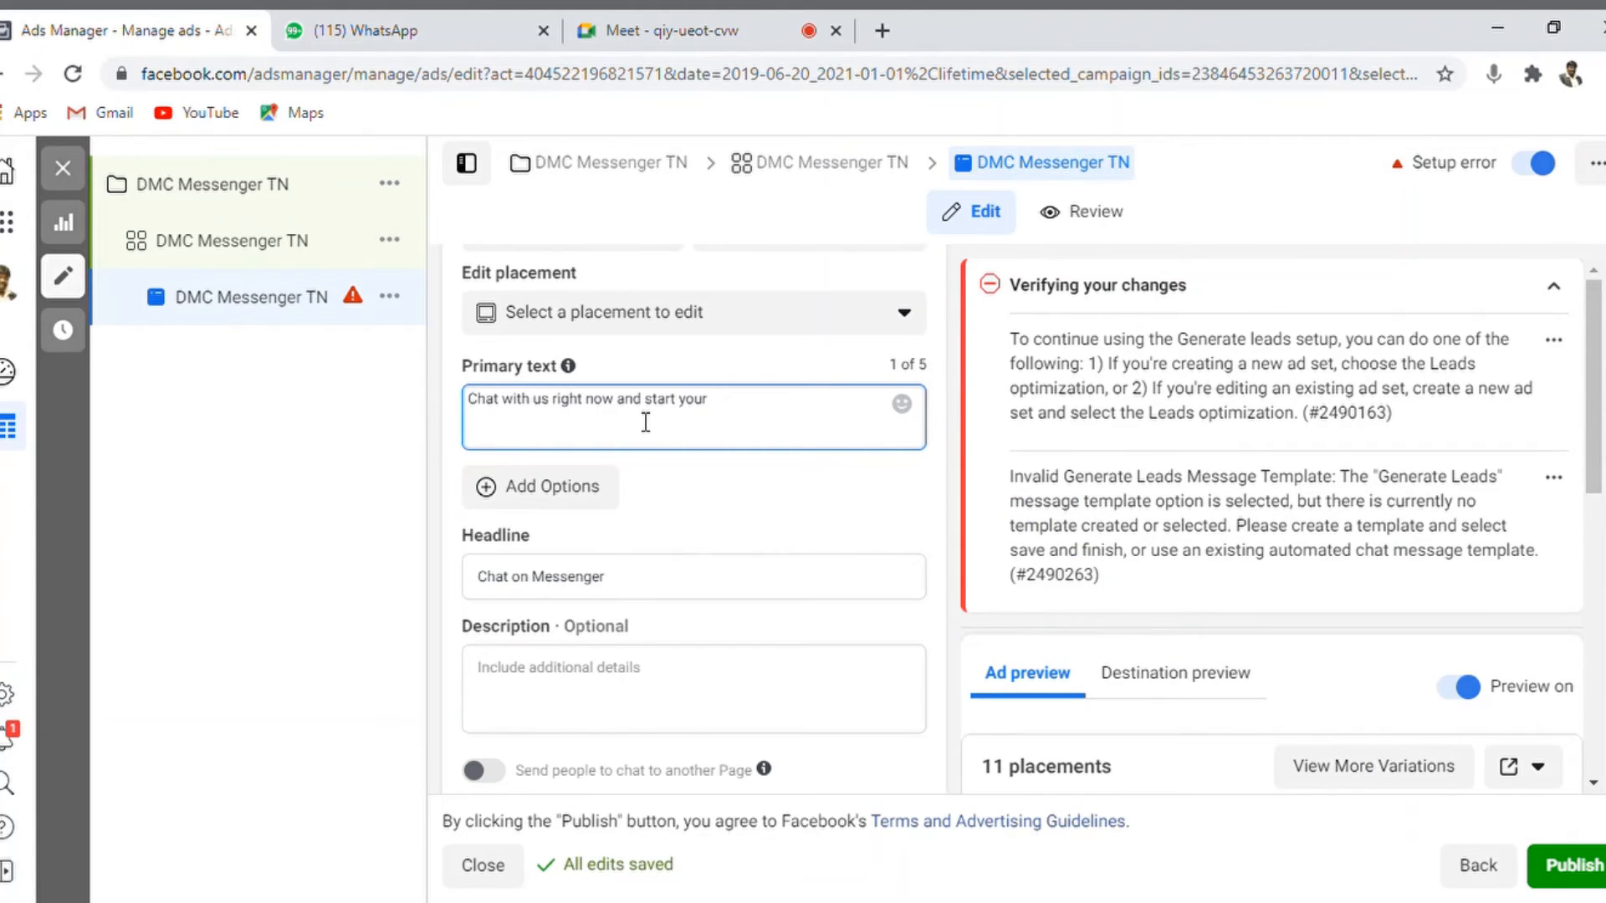
text( digital mar)
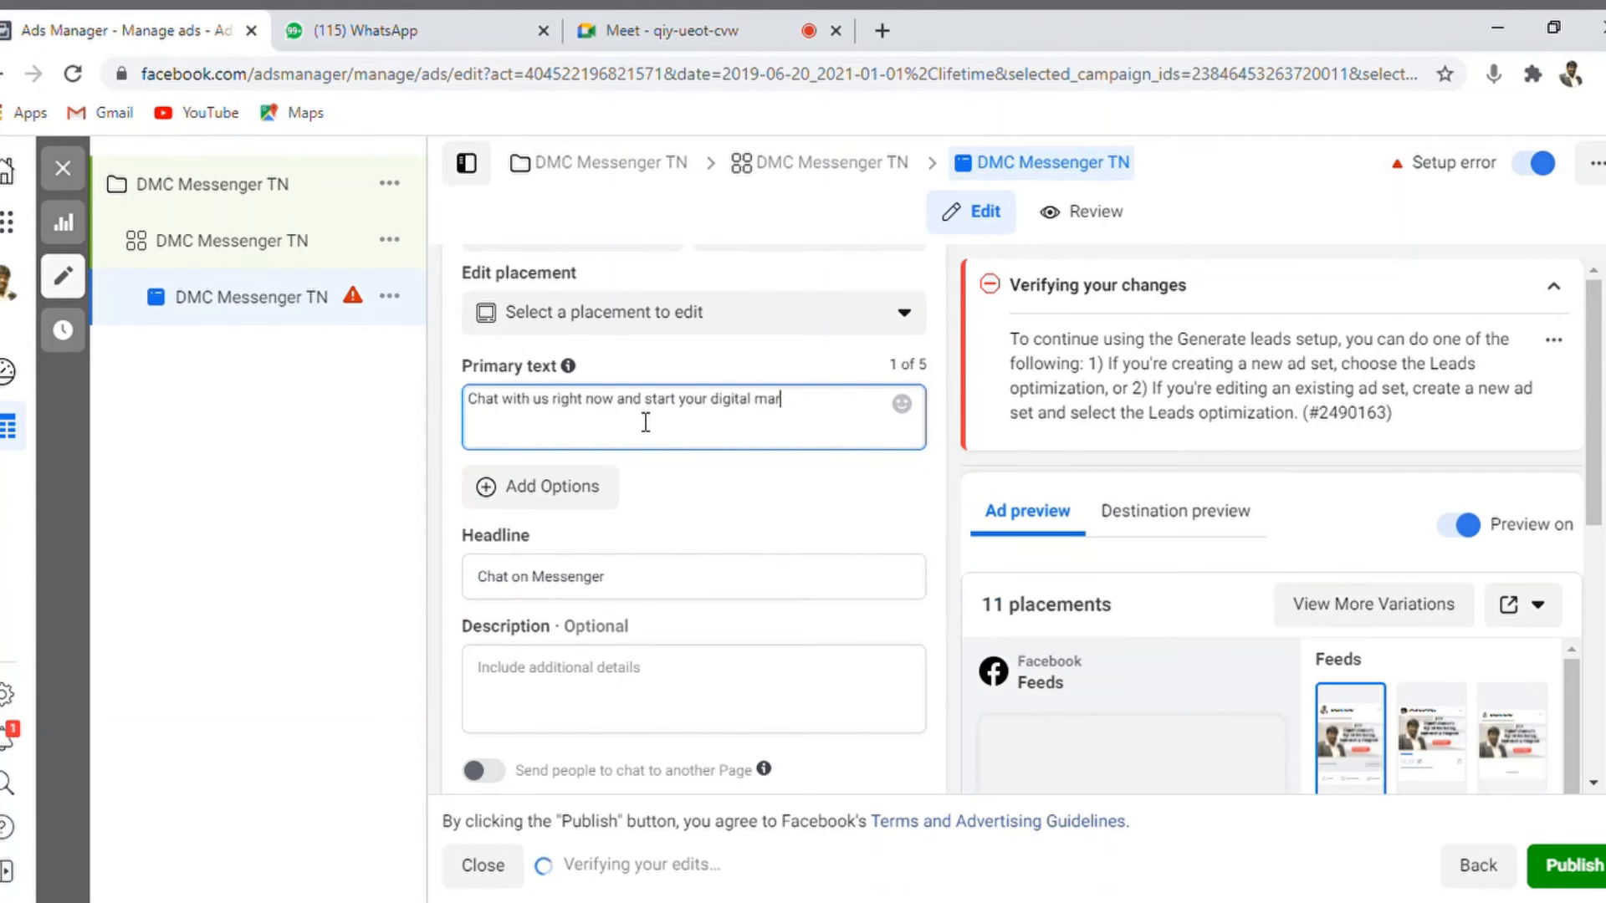
text(keting course.)
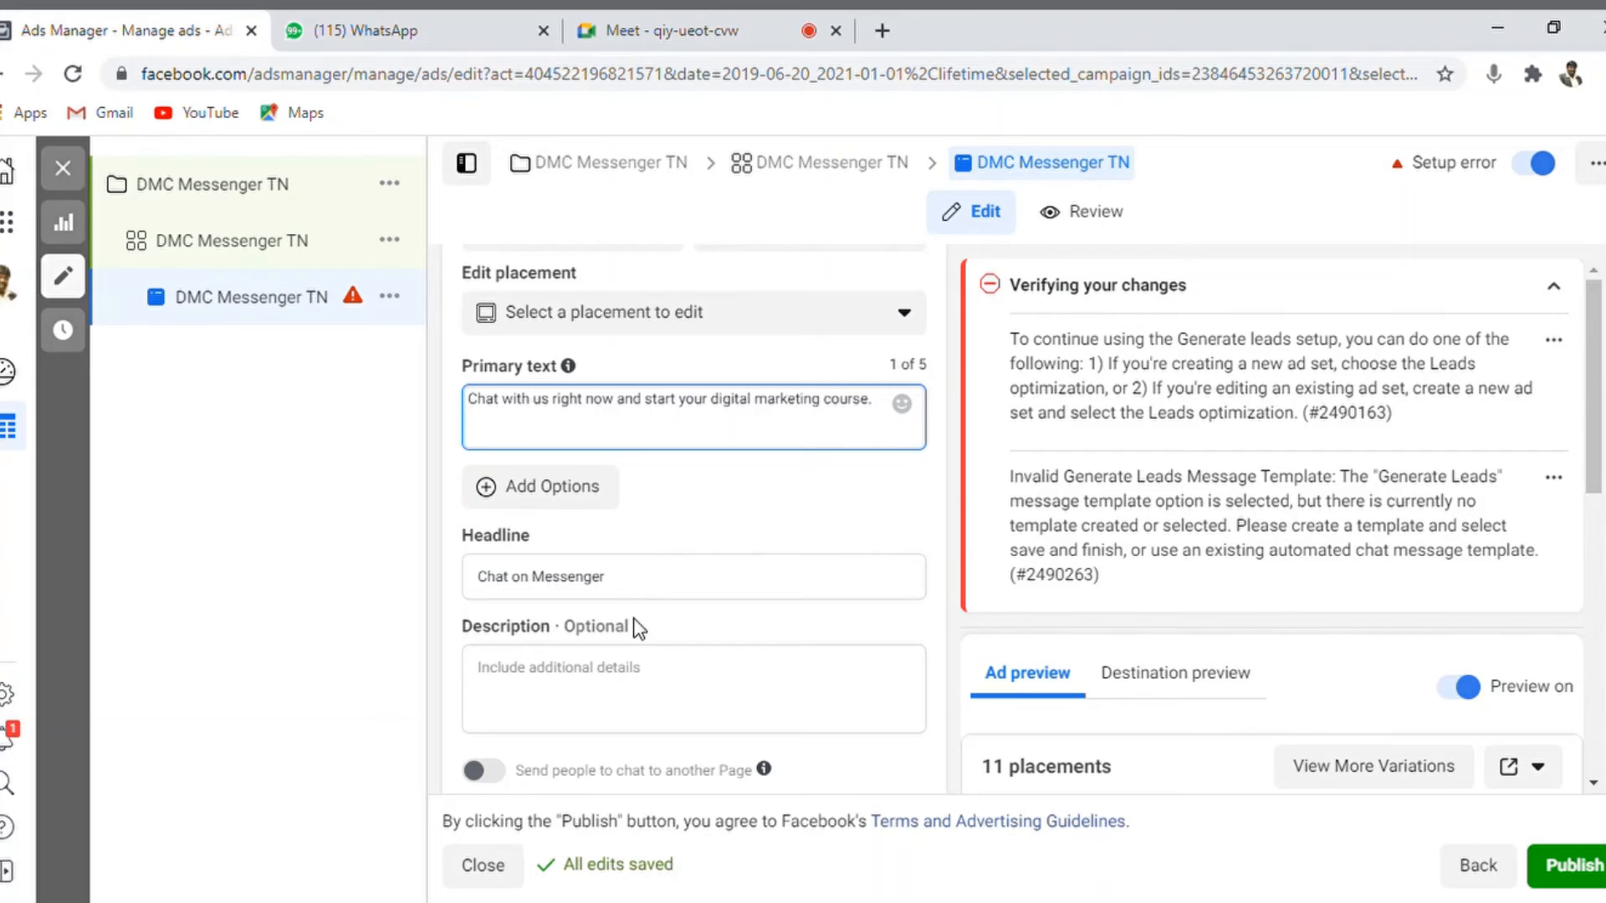
Fill in the ad's optional description with "Chat with us to get started with your course right now"
click(602, 685)
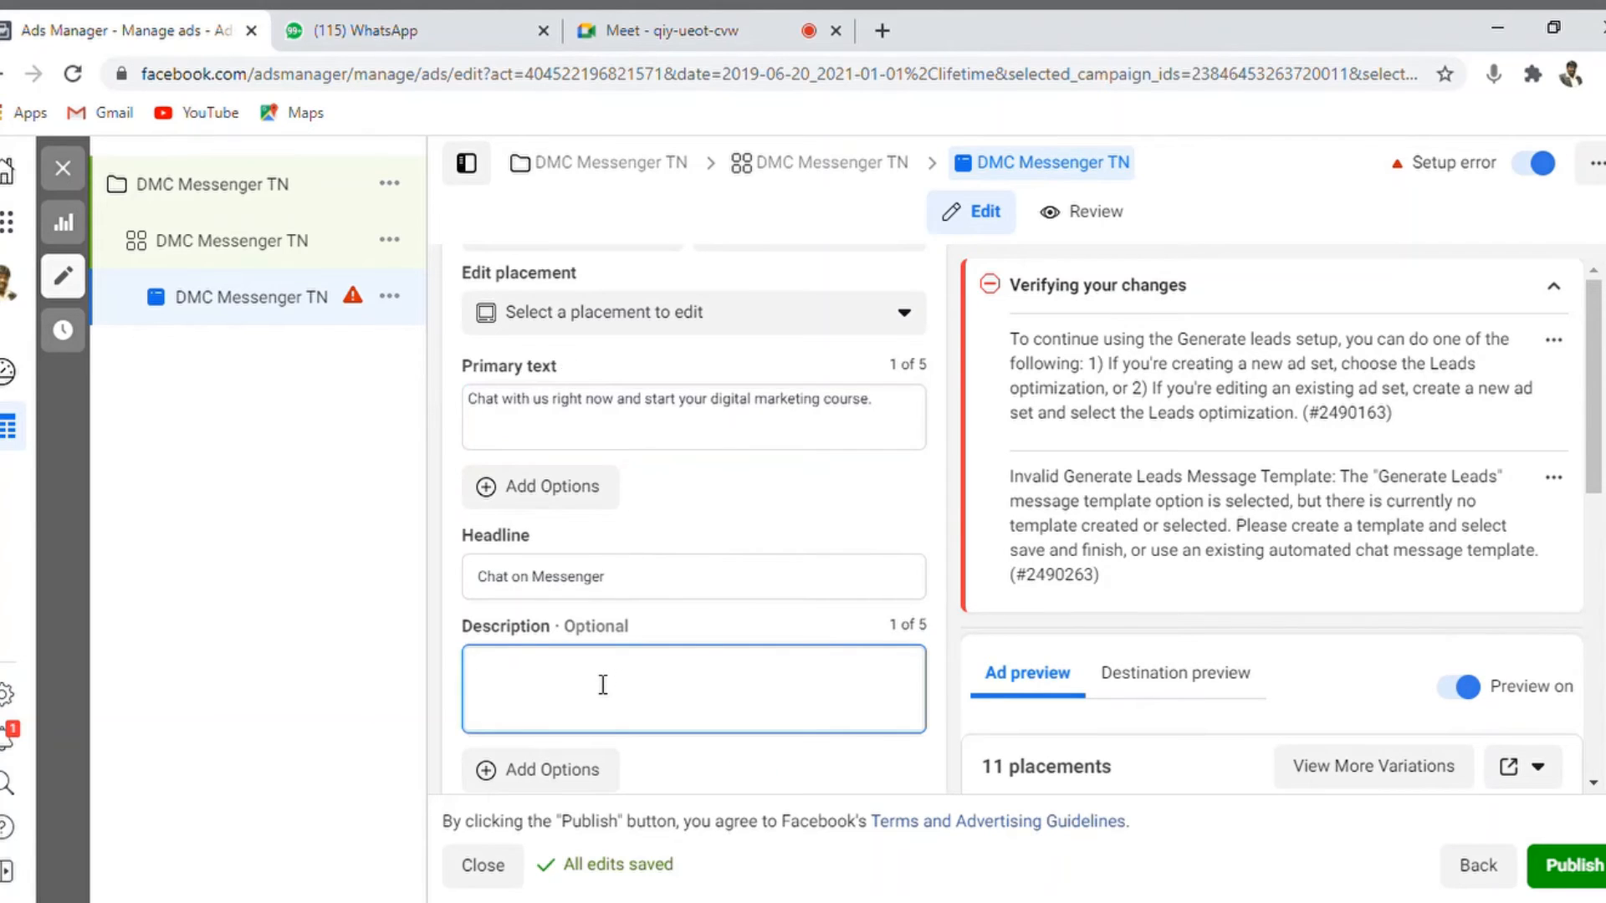
text(Chat with us to get)
key(BackSpace)
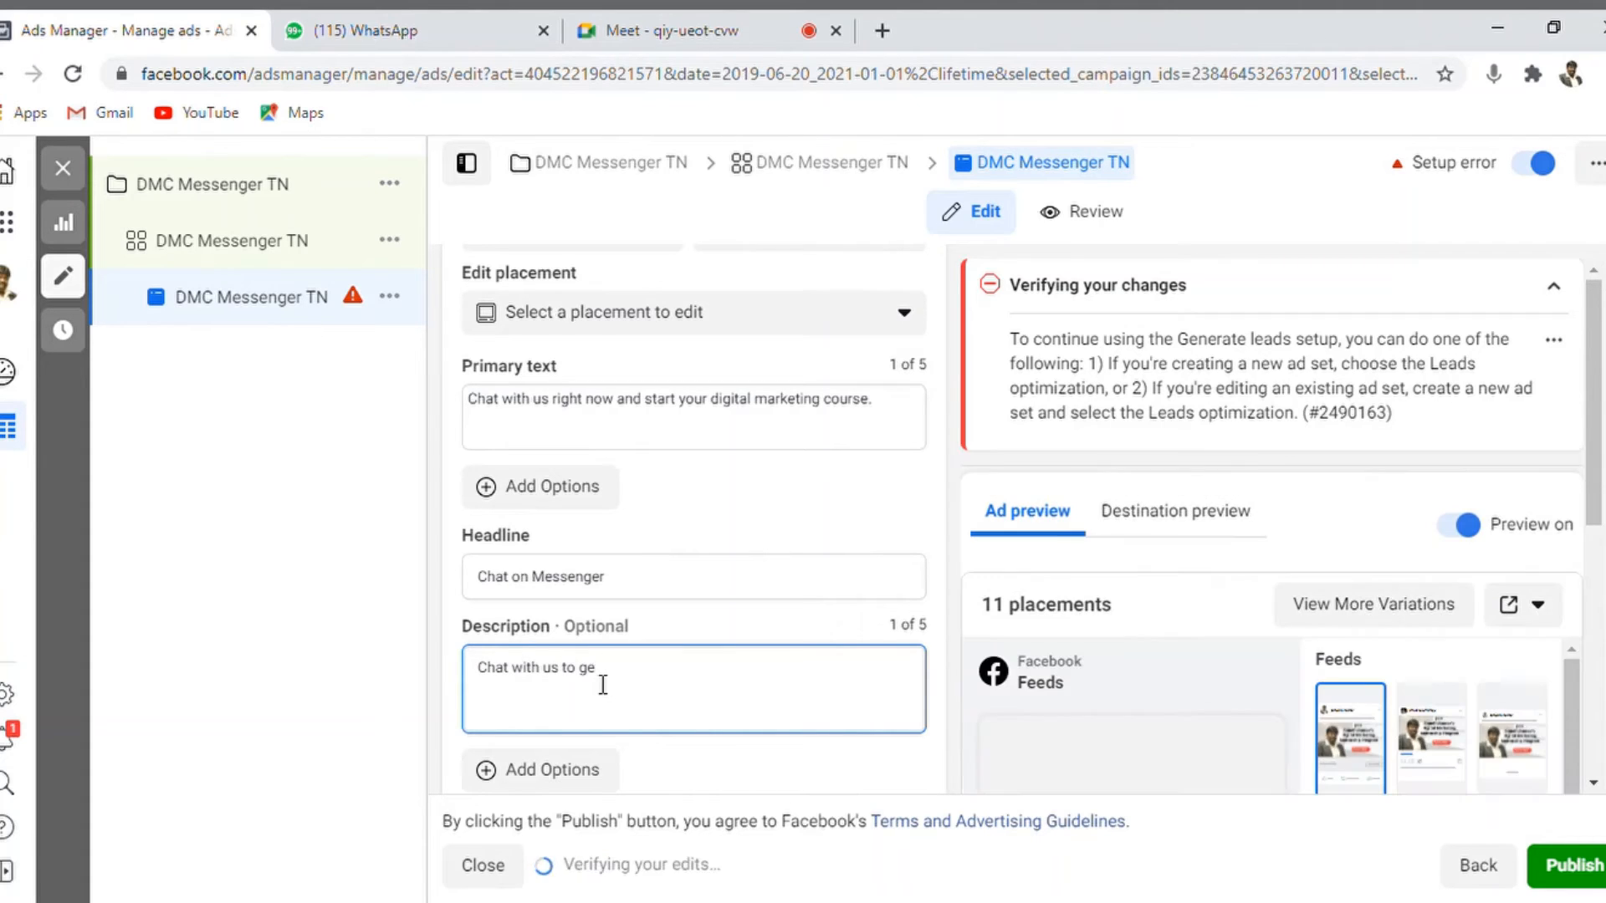
text(t started with you)
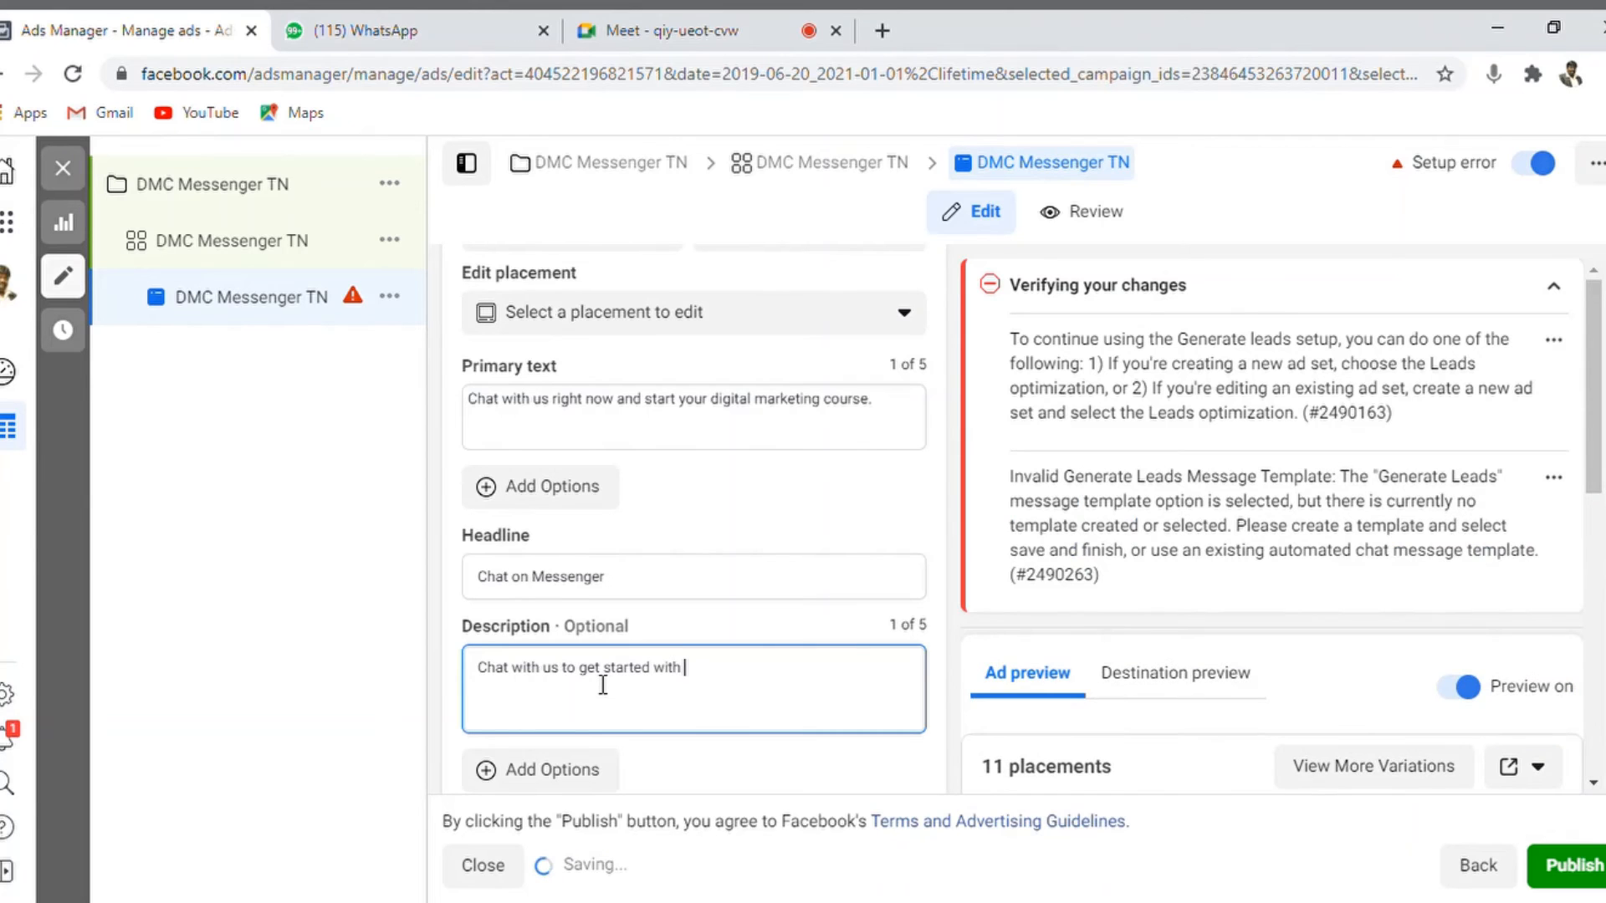
text(r c)
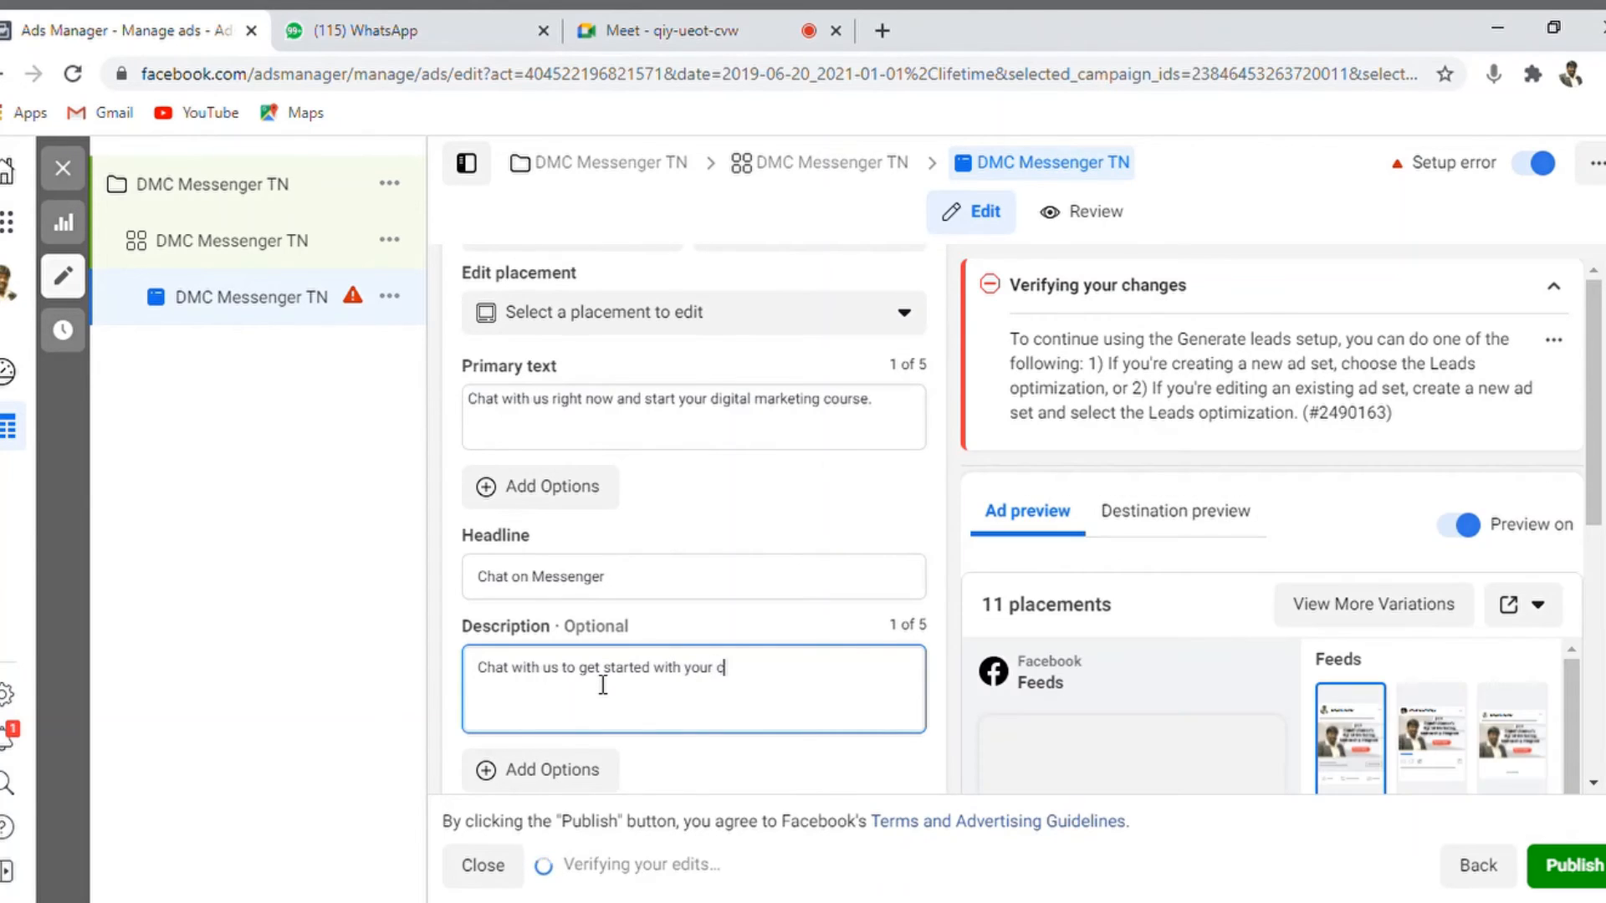
text(ourse right now)
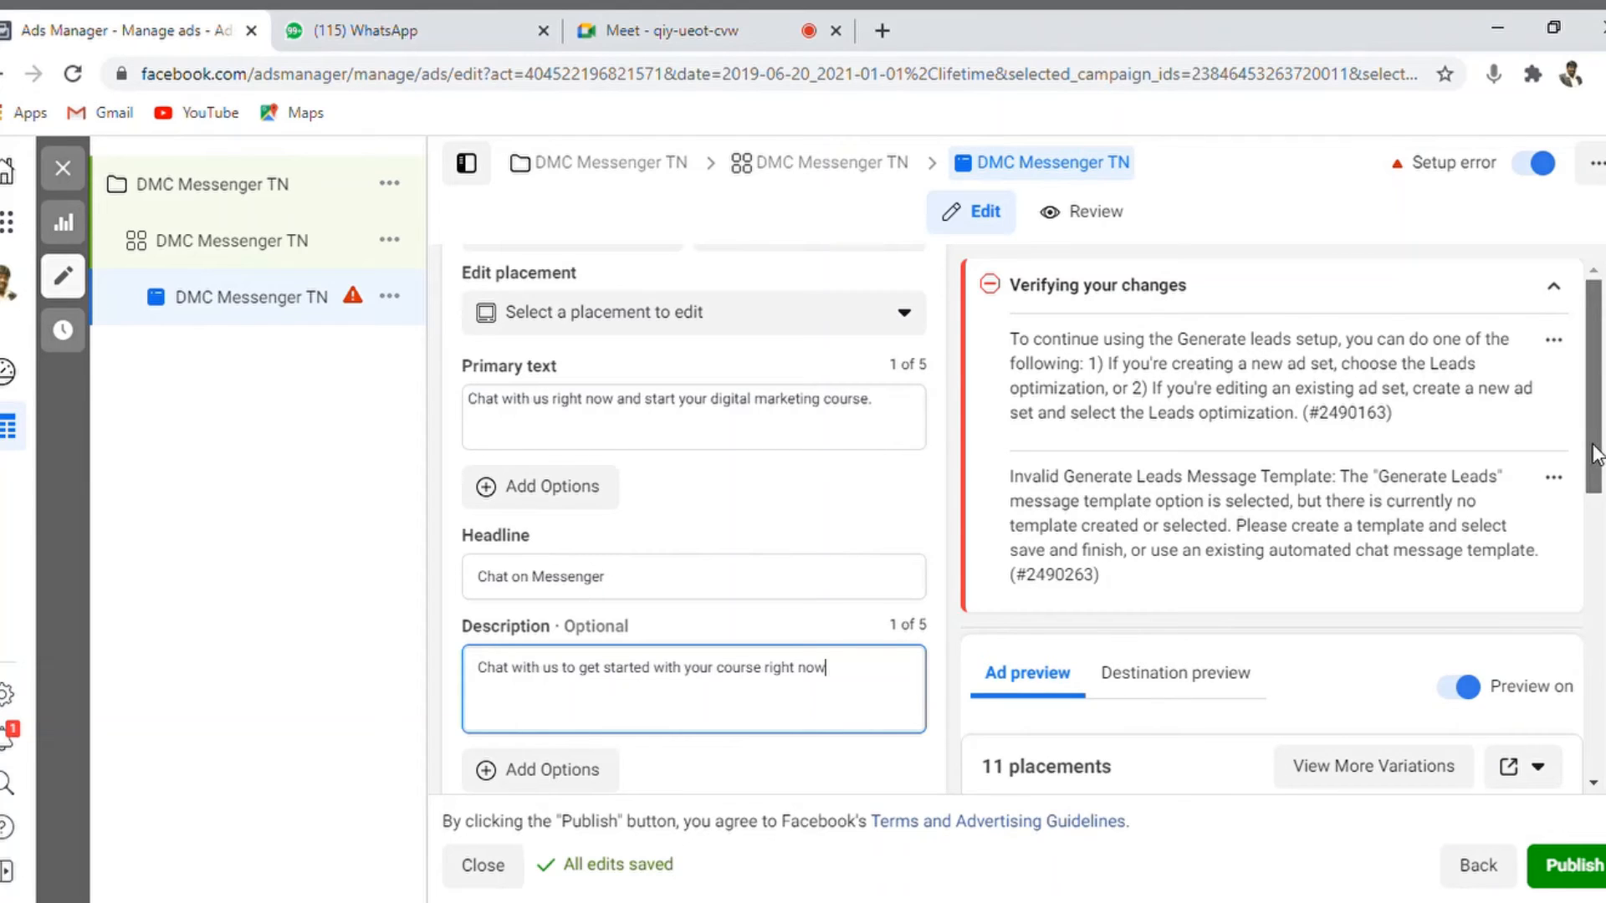
Try the option that sends people to chat to another Page and switch it back off
drag(1596, 454, 1597, 514)
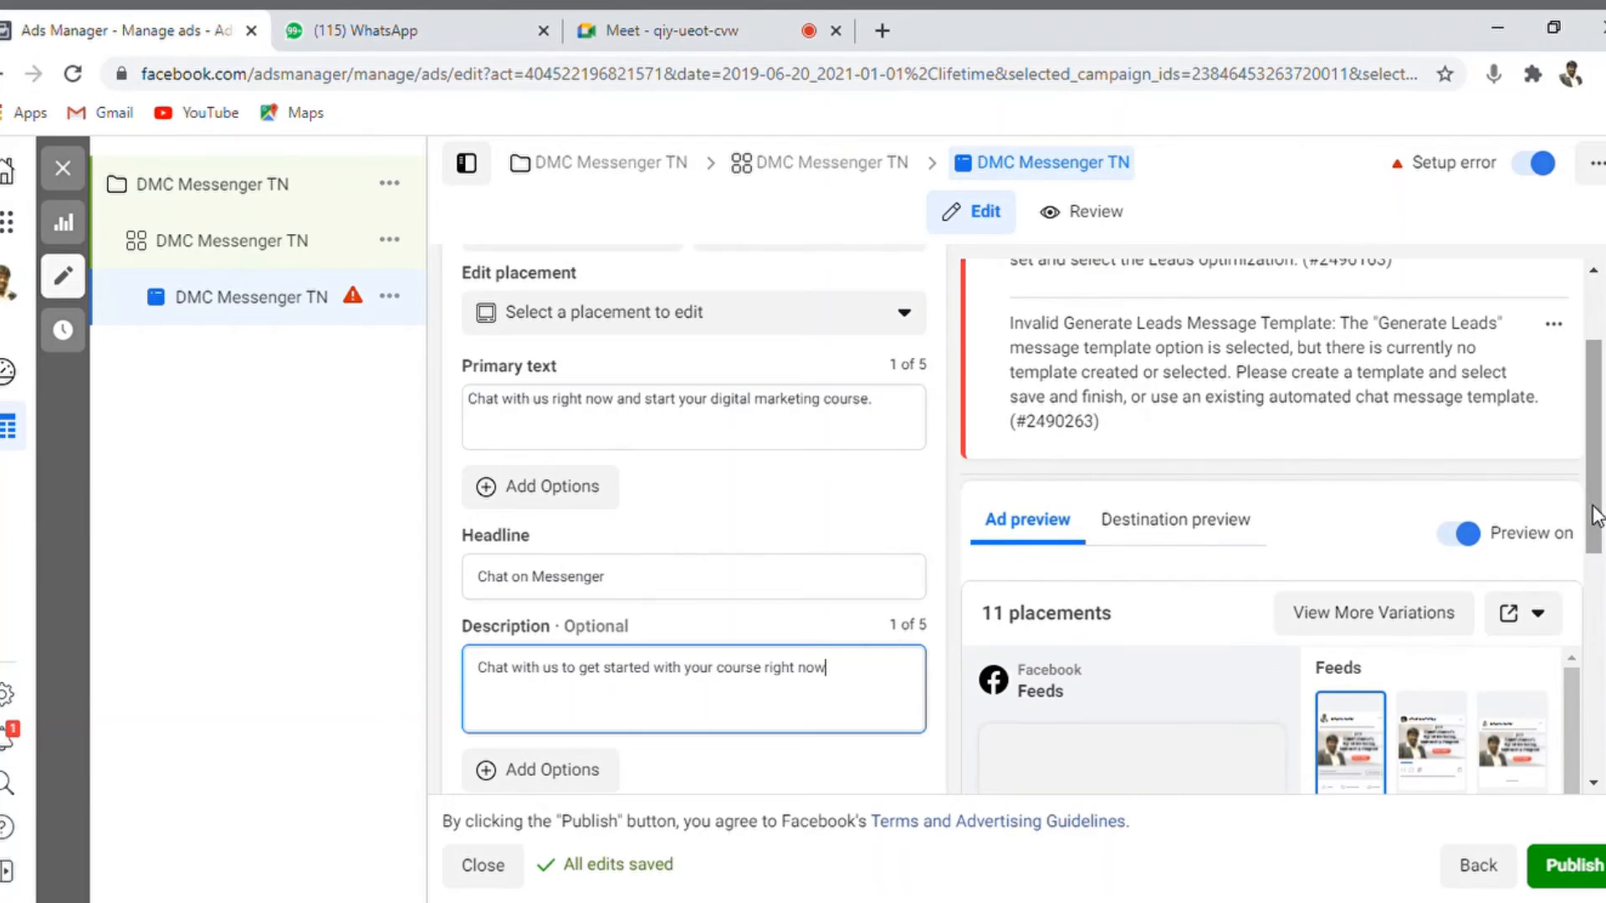
scroll(694, 518, down, 2)
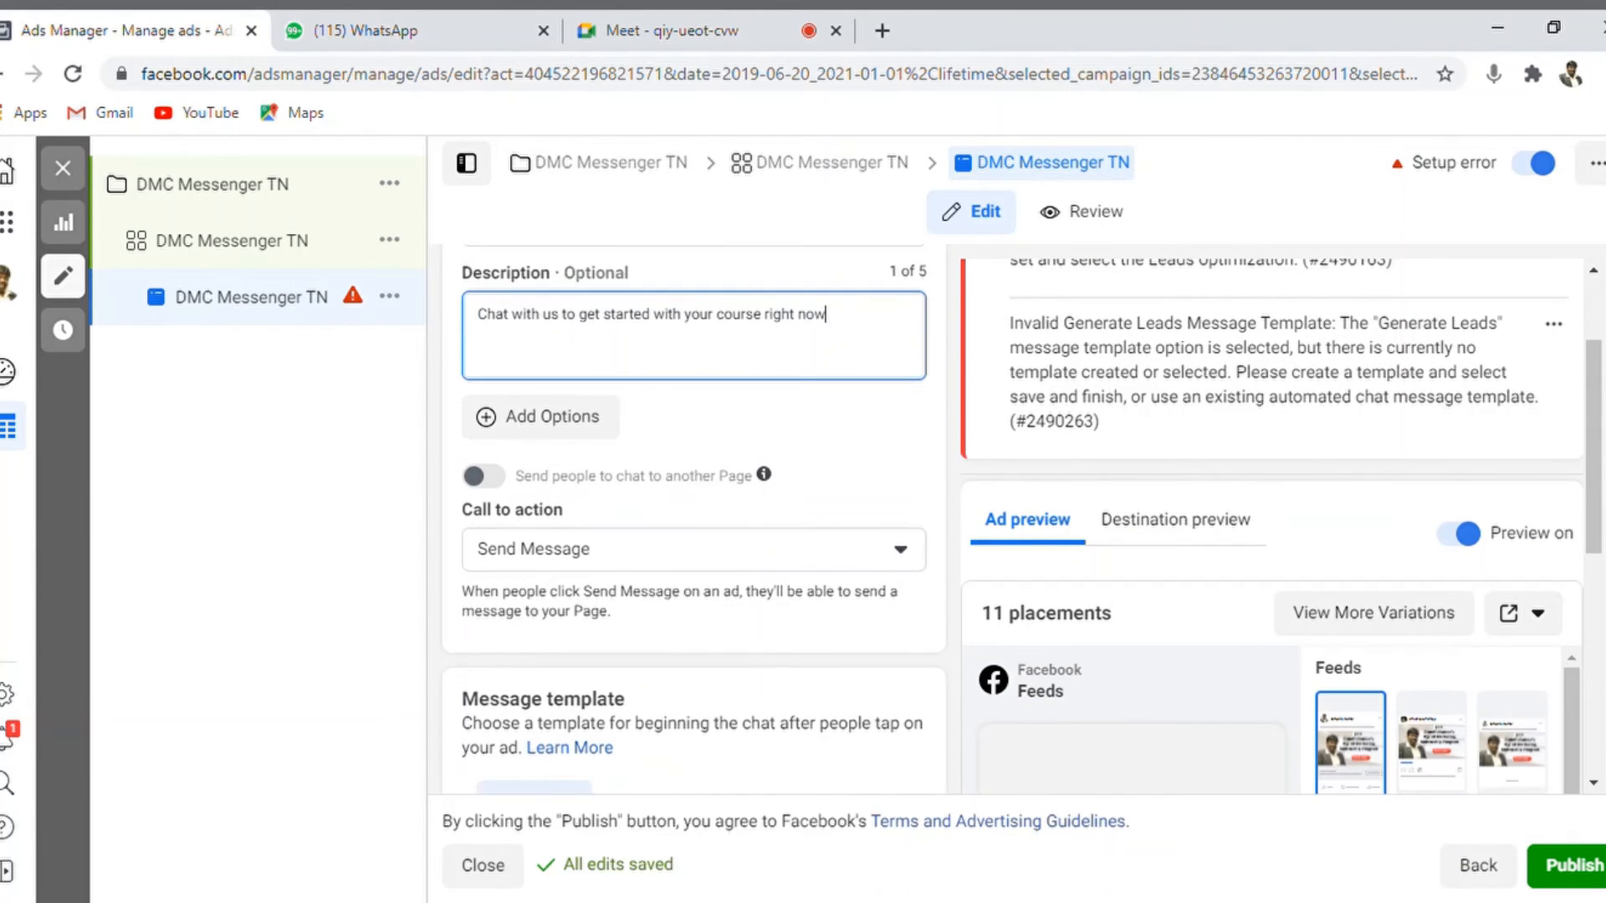
scroll(694, 518, down, 1)
scroll(694, 518, up, 2)
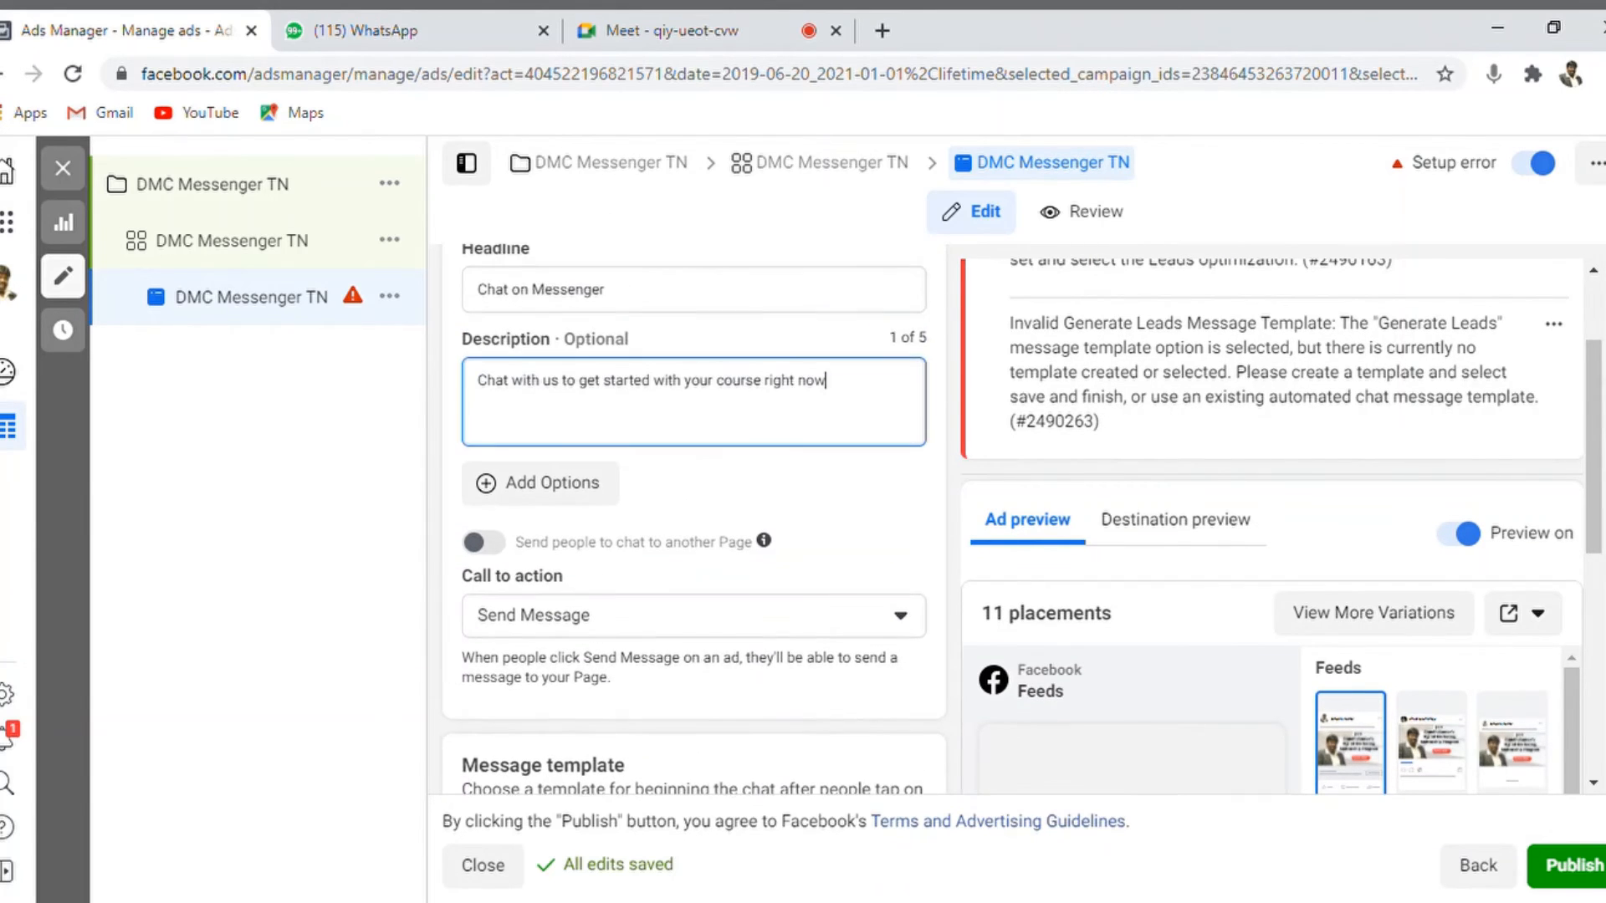
triple_click(574, 548)
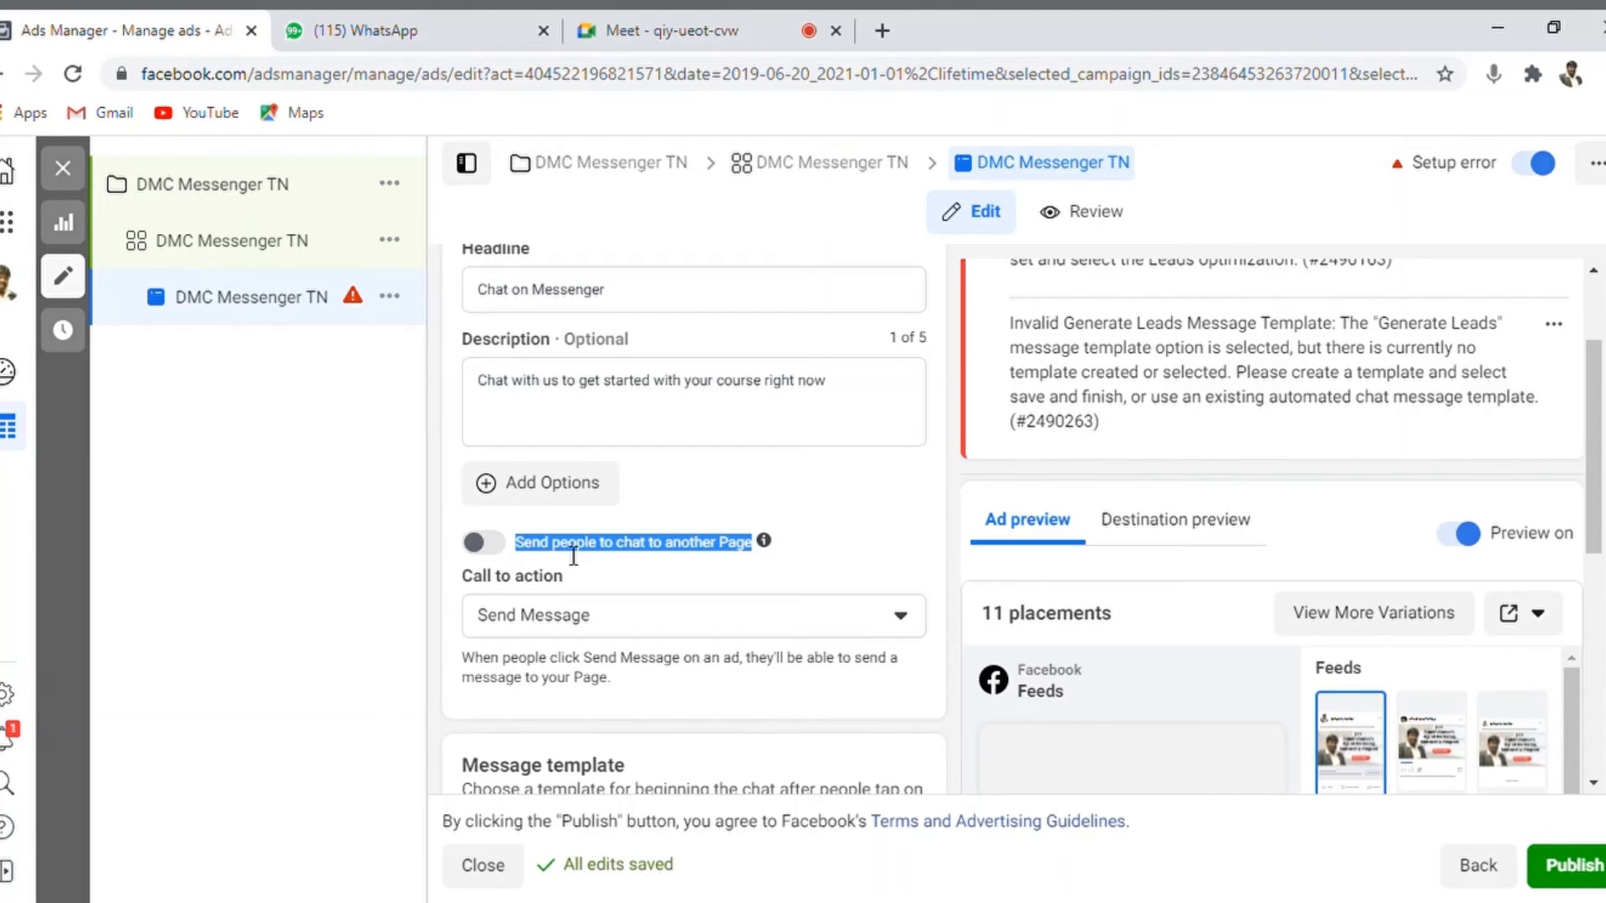
click(500, 551)
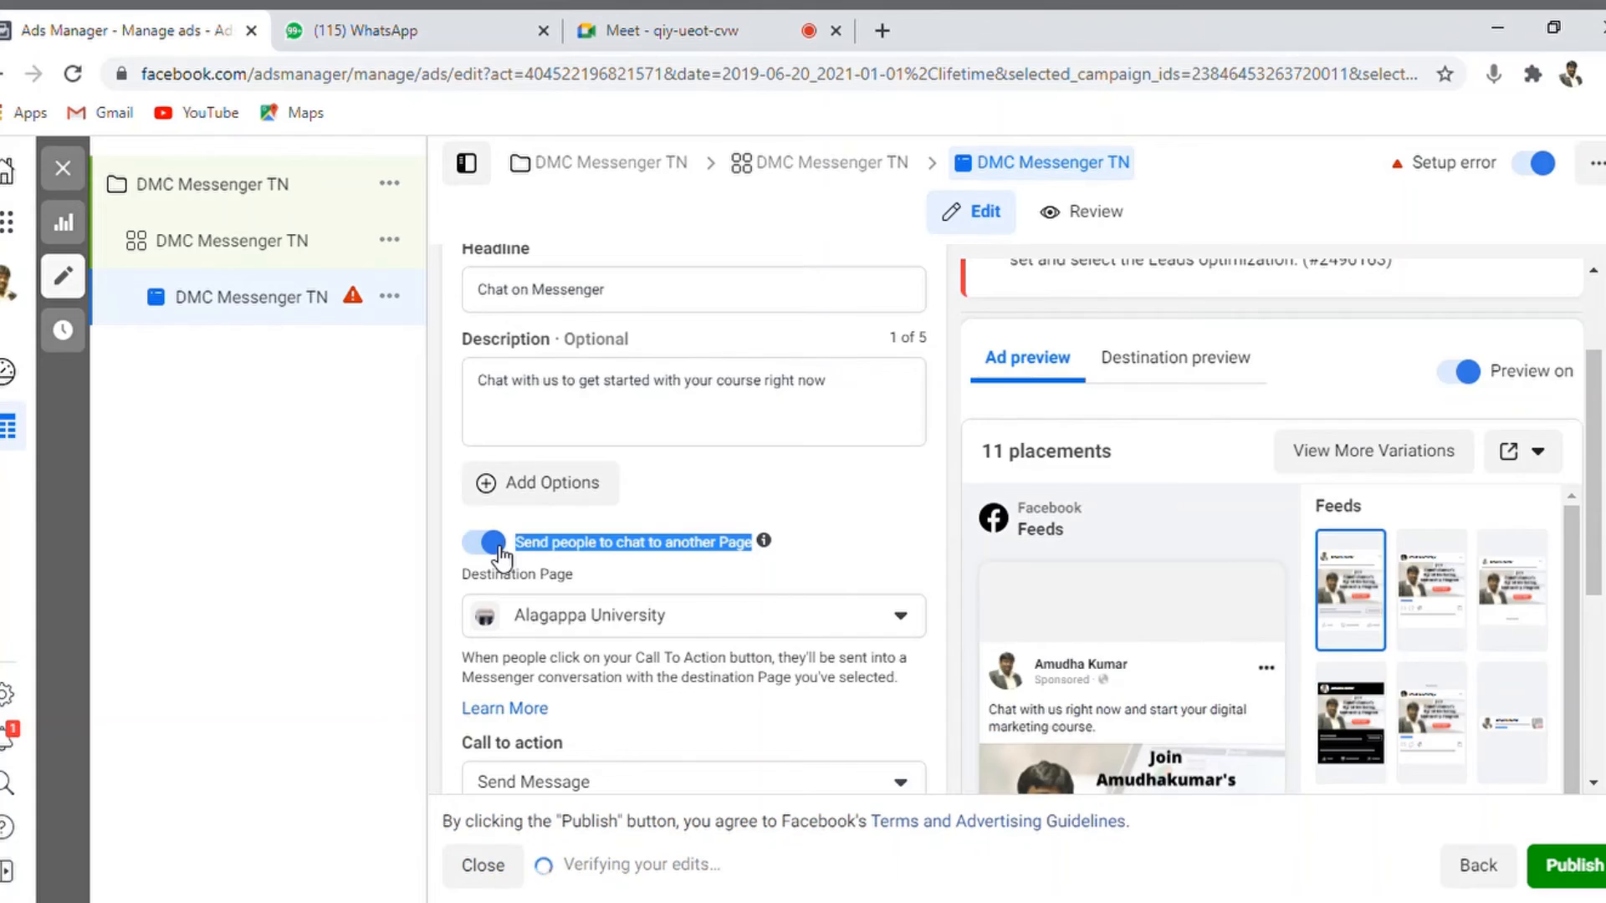
click(494, 544)
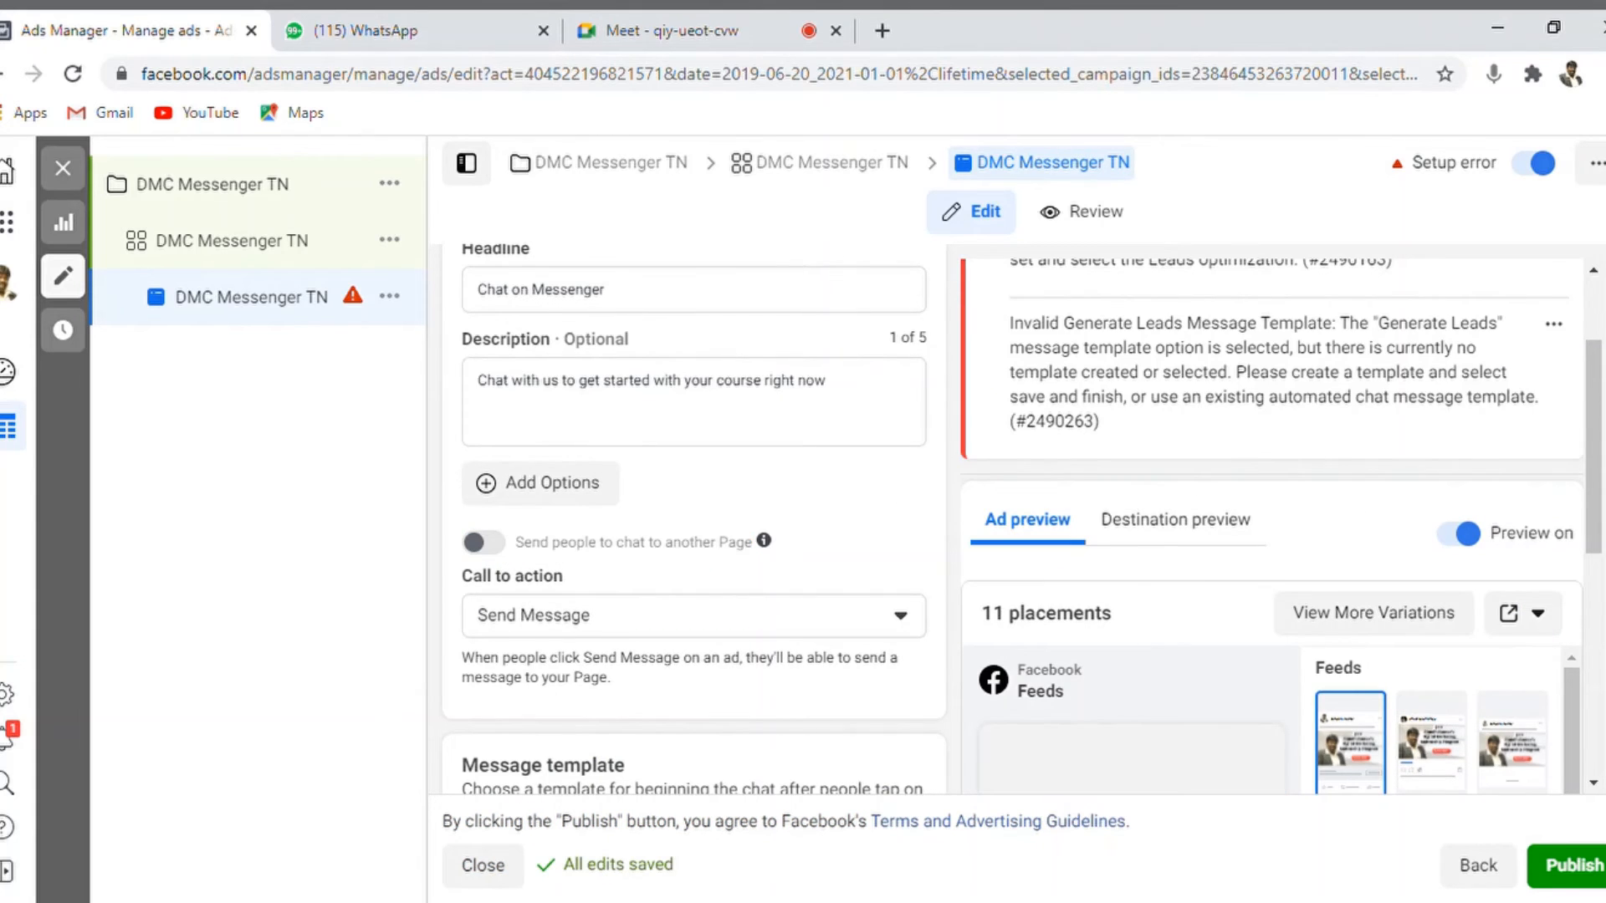
Try the "Start conversations" option in the ad's message template and switch back to "Generate leads"
scroll(694, 519, down, 4)
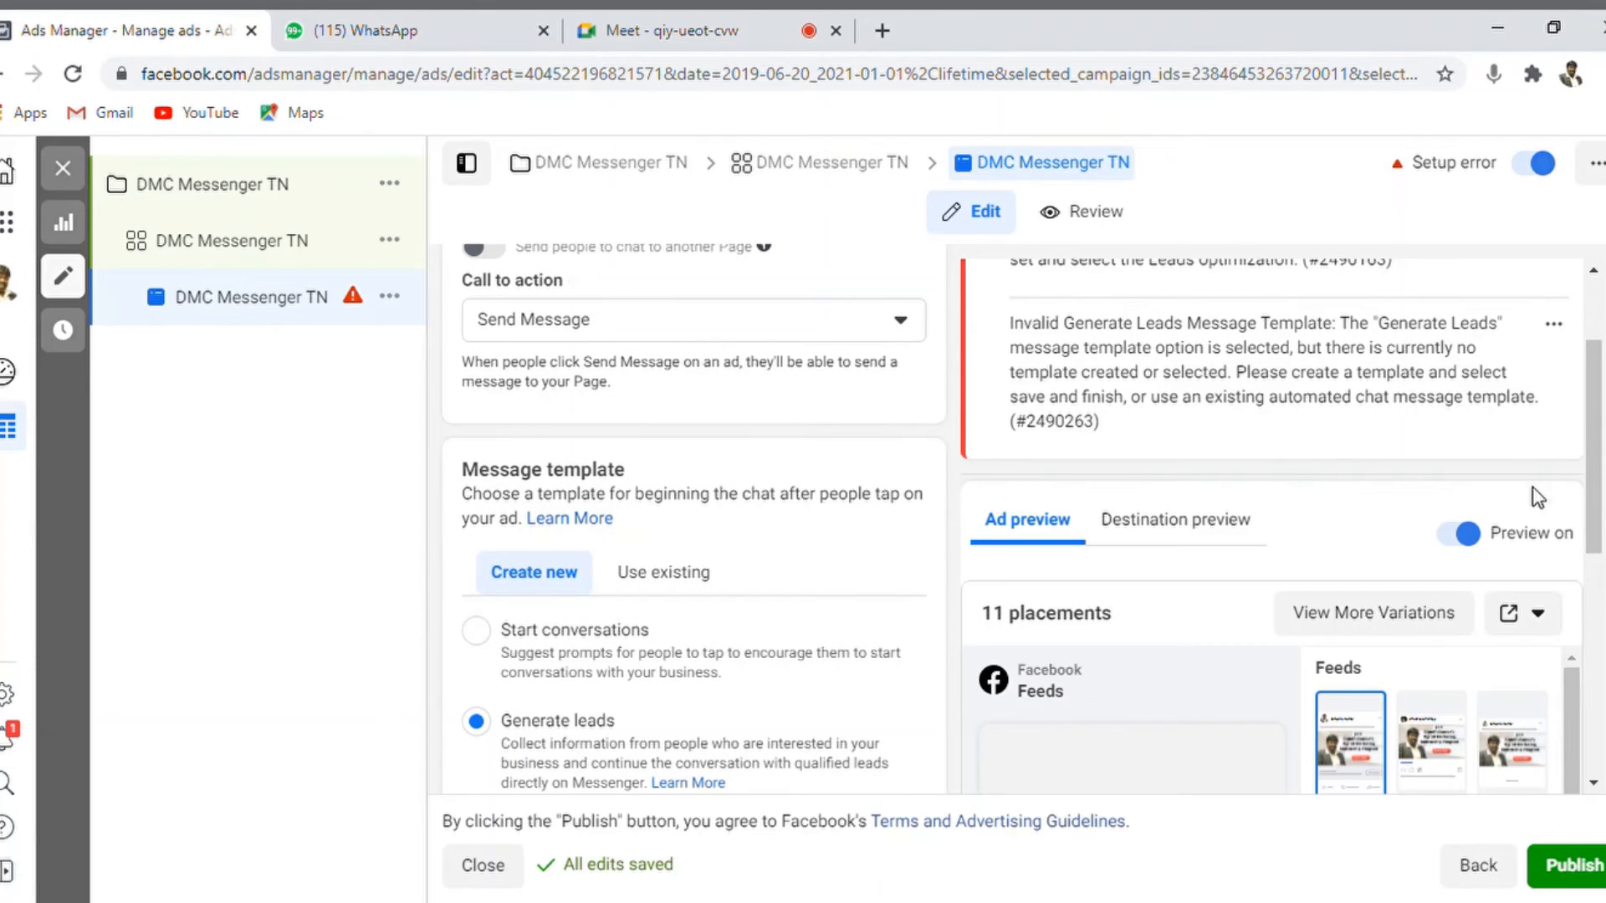
drag(1598, 494, 1599, 669)
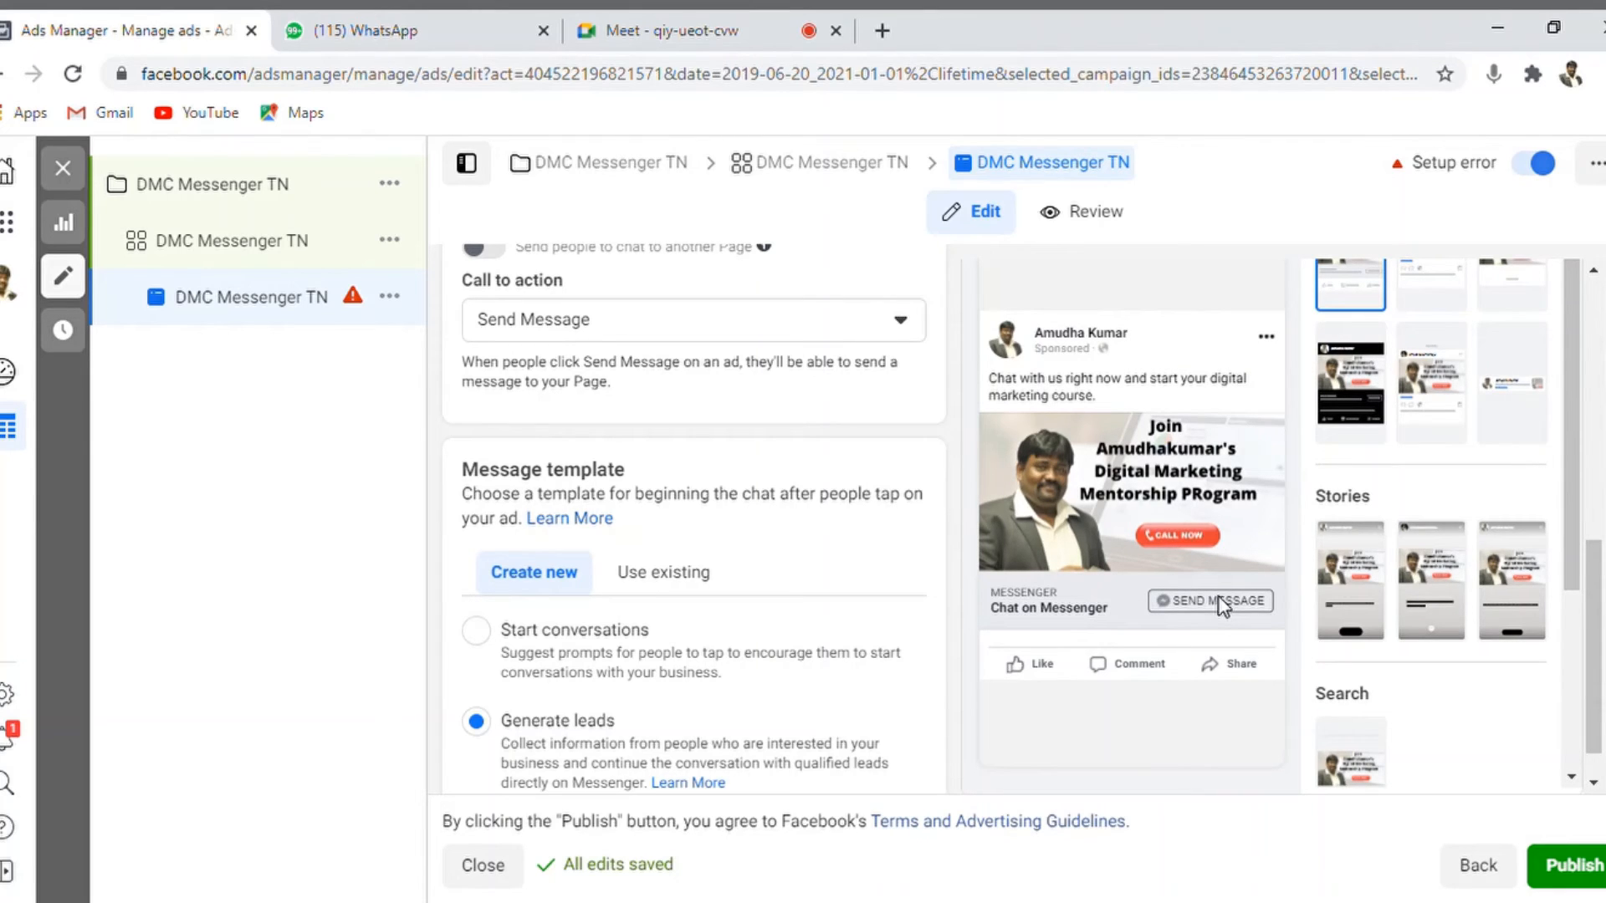
scroll(695, 518, down, 2)
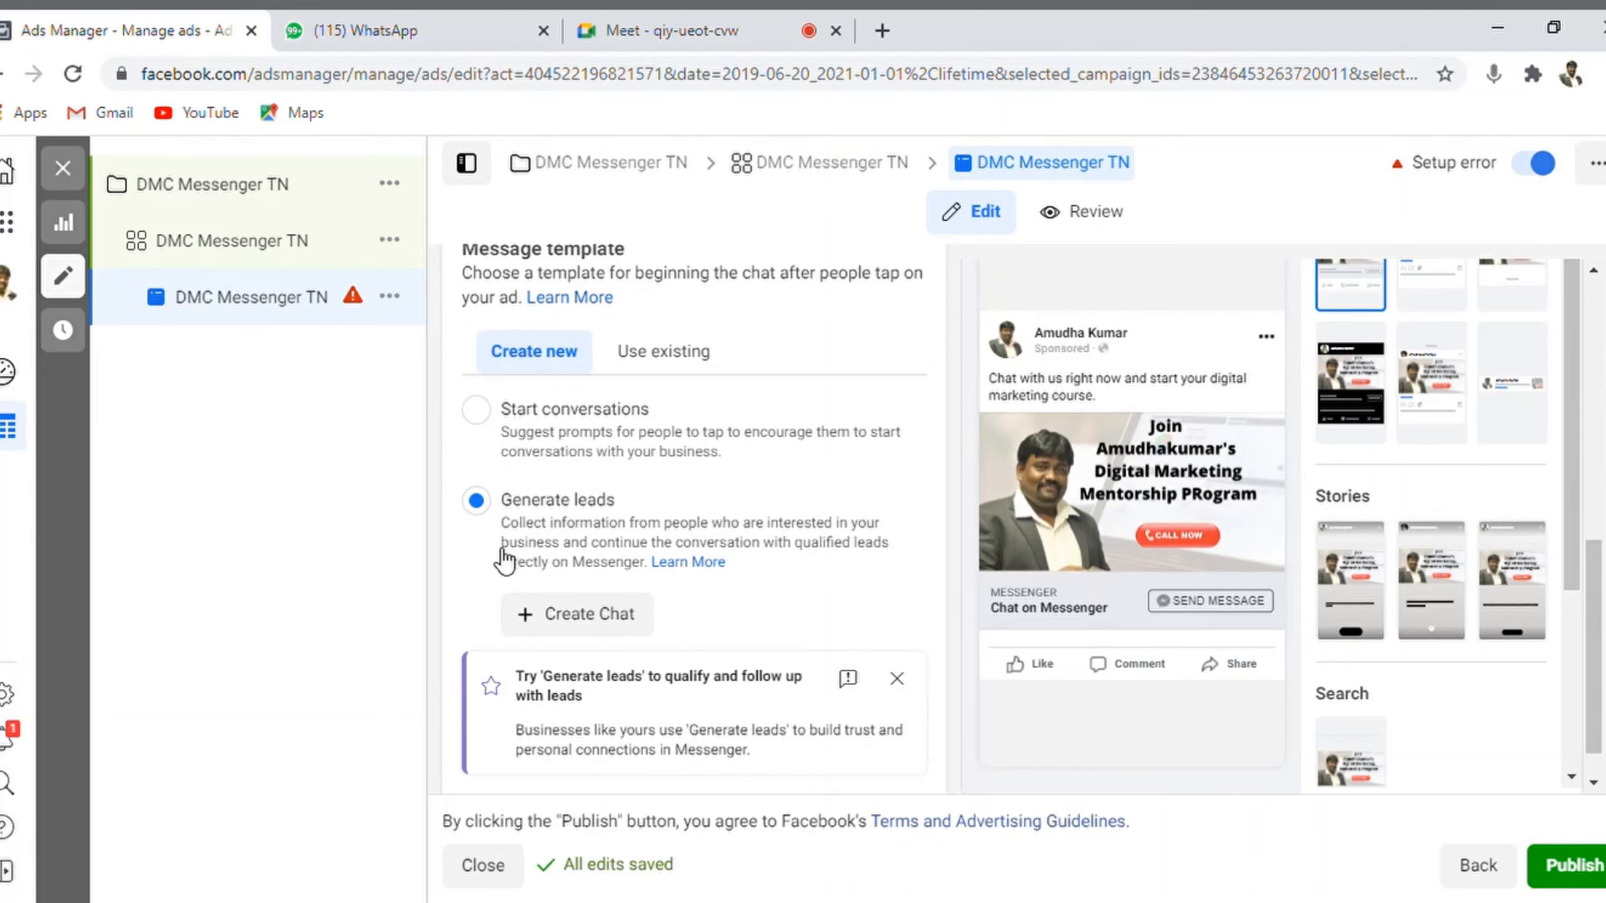
click(494, 422)
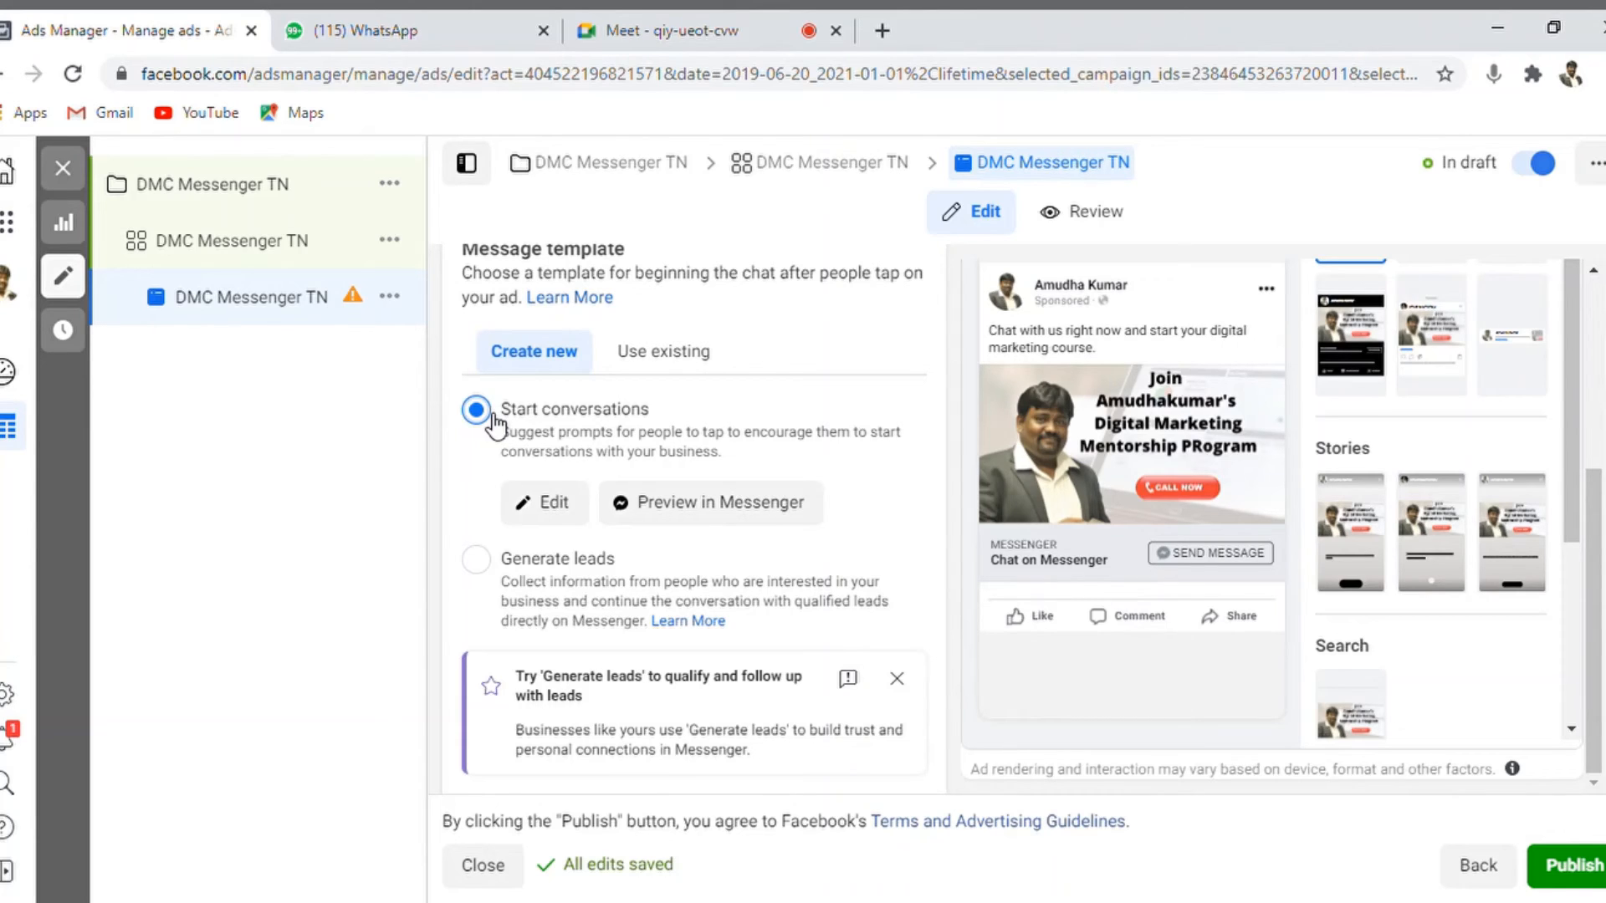
click(476, 558)
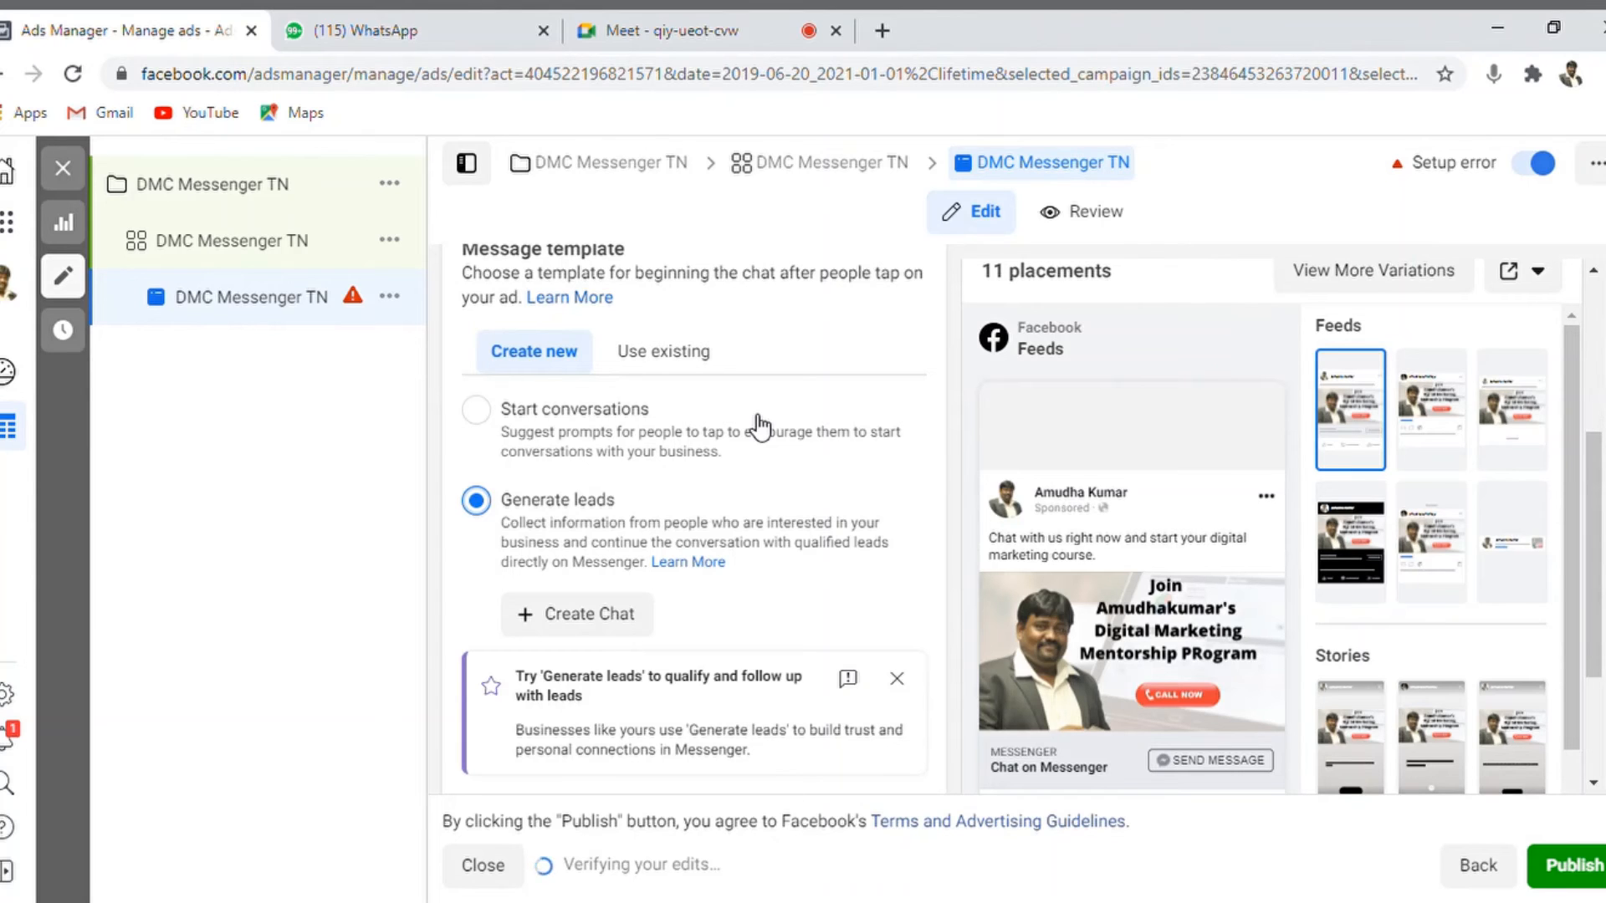
click(487, 424)
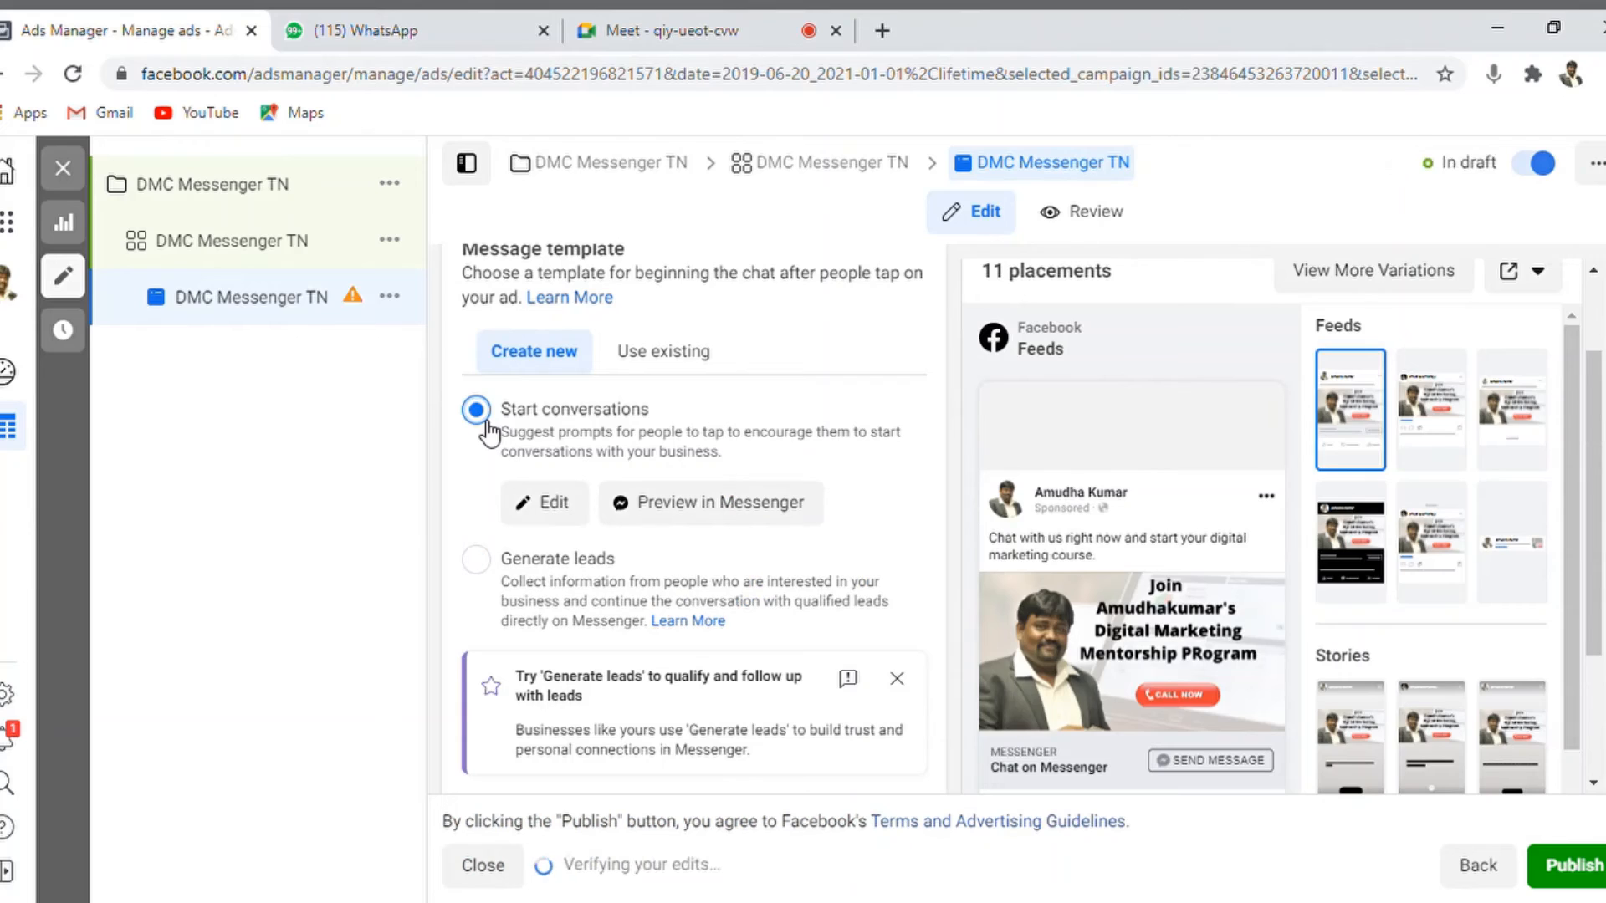
click(477, 560)
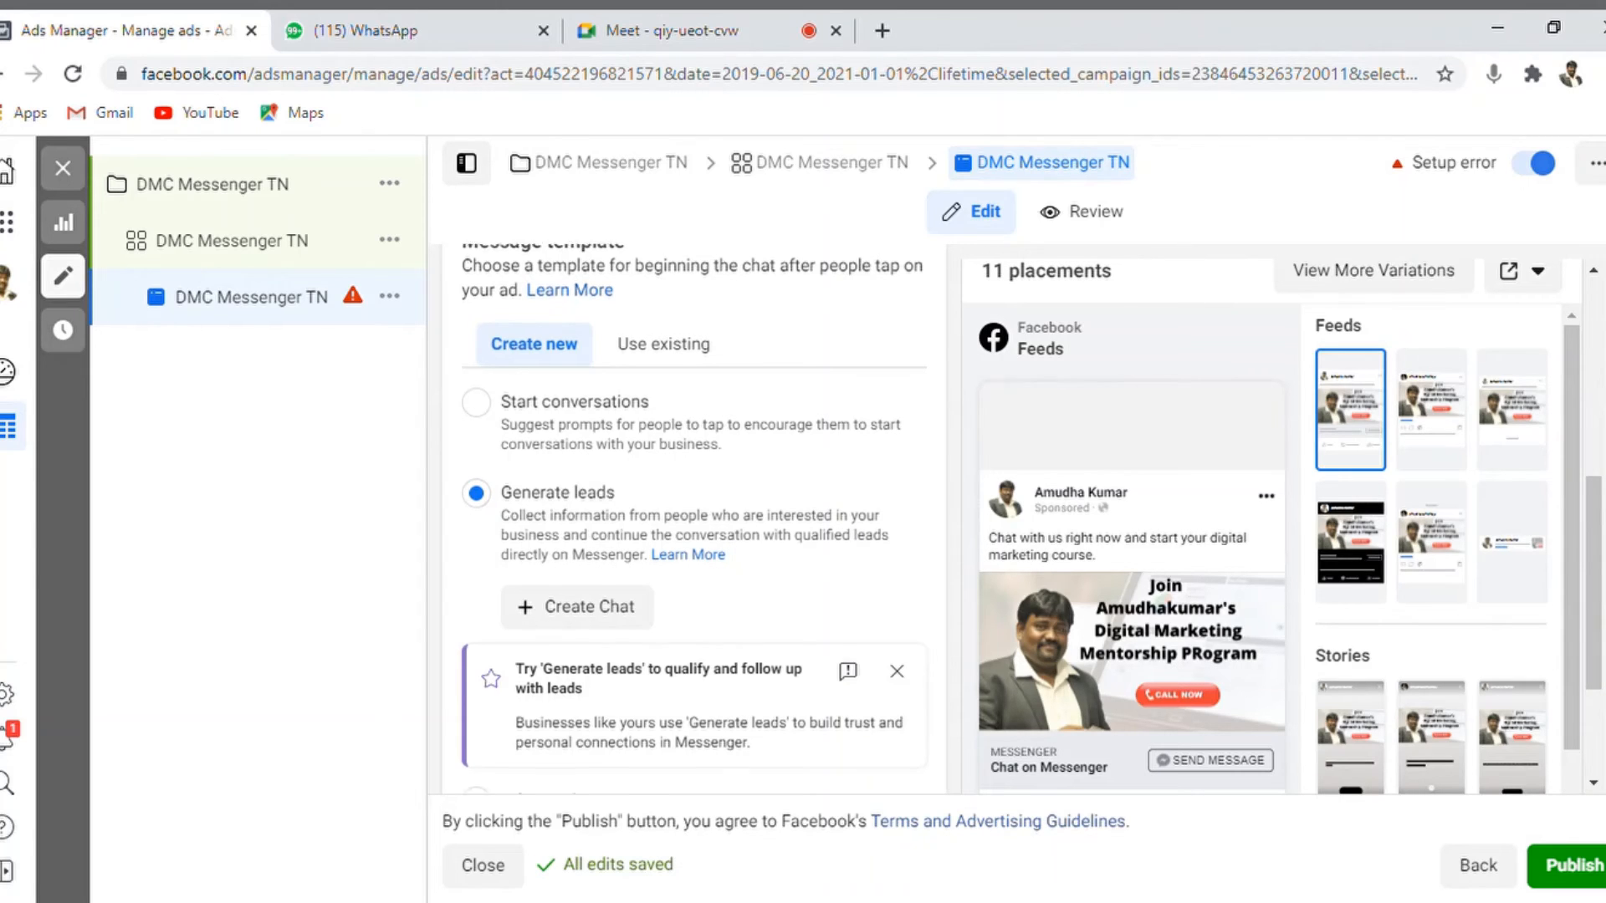
Create a lead-generation chat template and change its custom question to "Want to get started with digital marketing course?"
scroll(568, 535, down, 1)
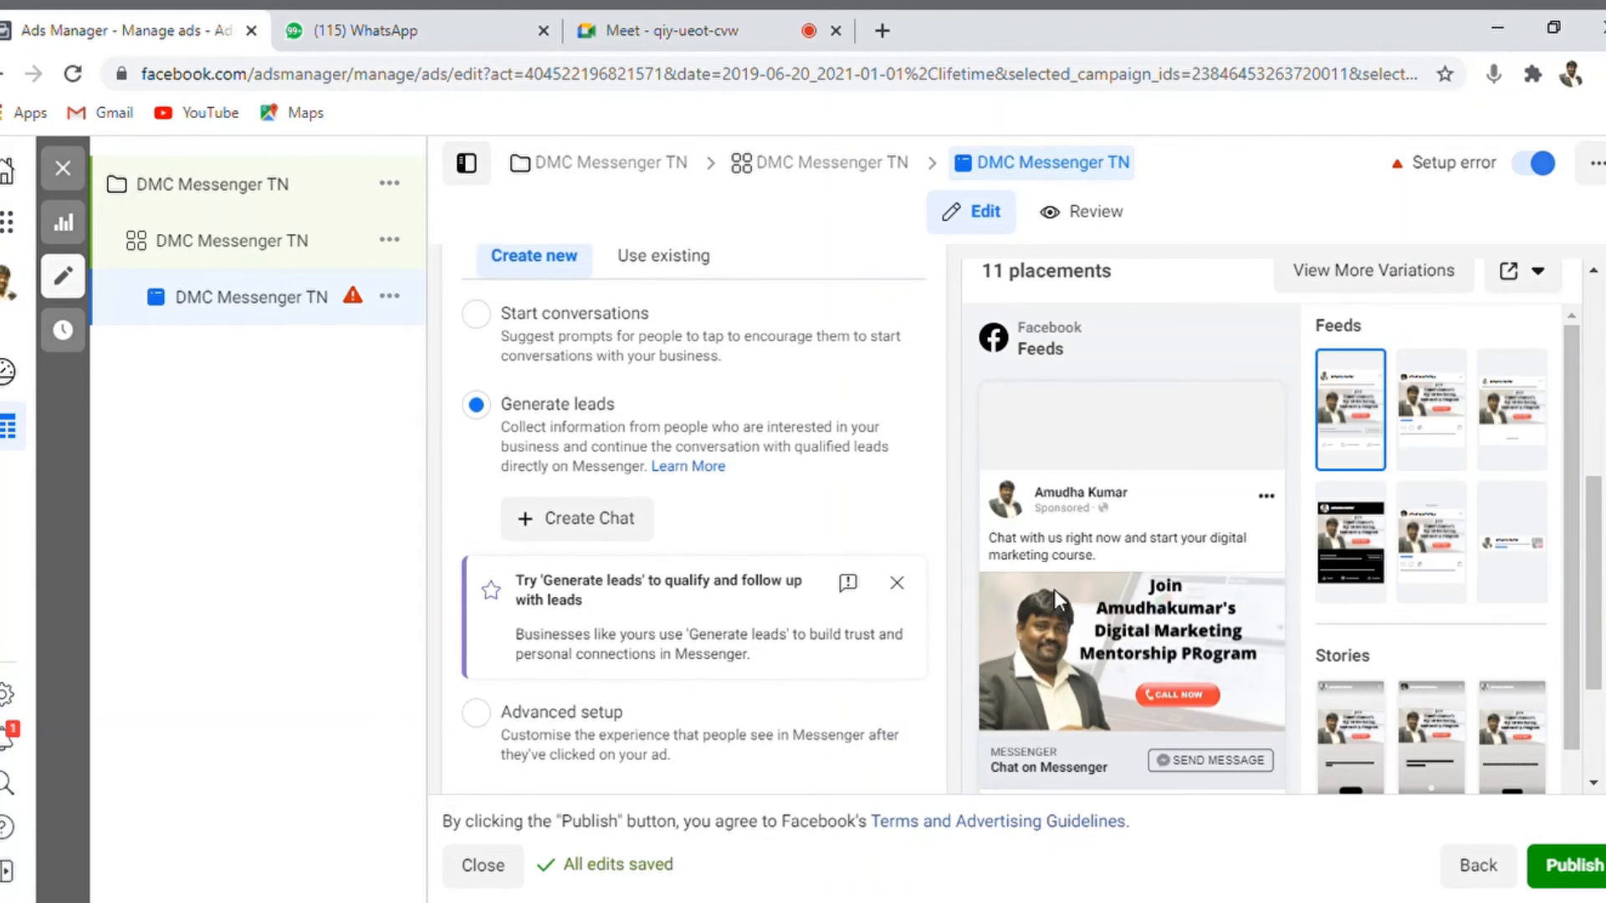
click(570, 527)
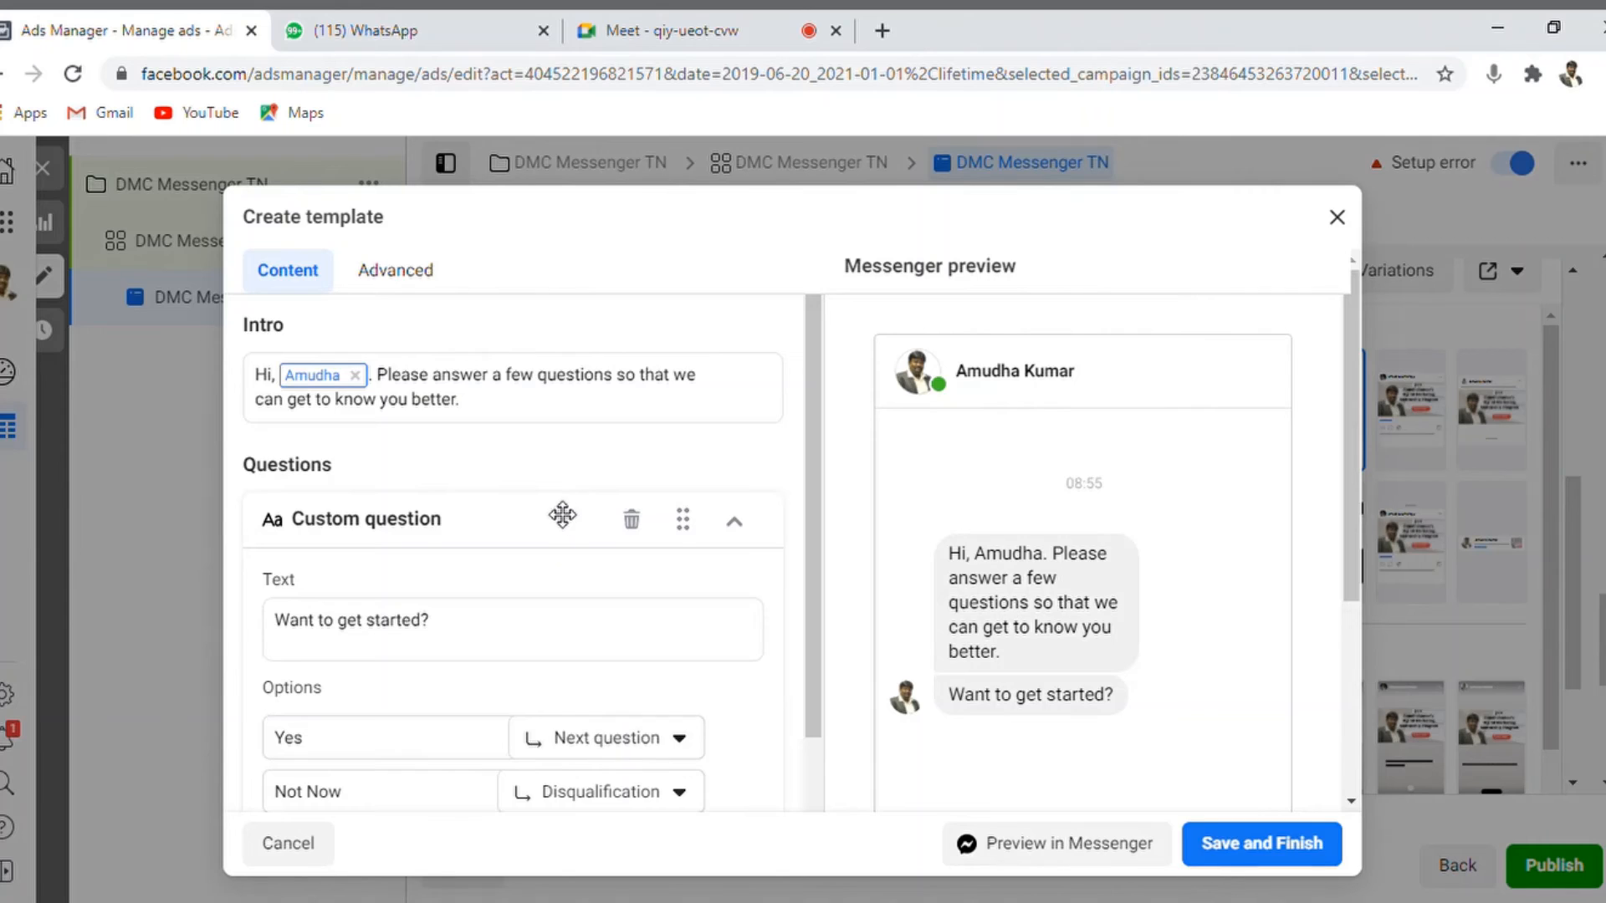
mouse_move(442, 381)
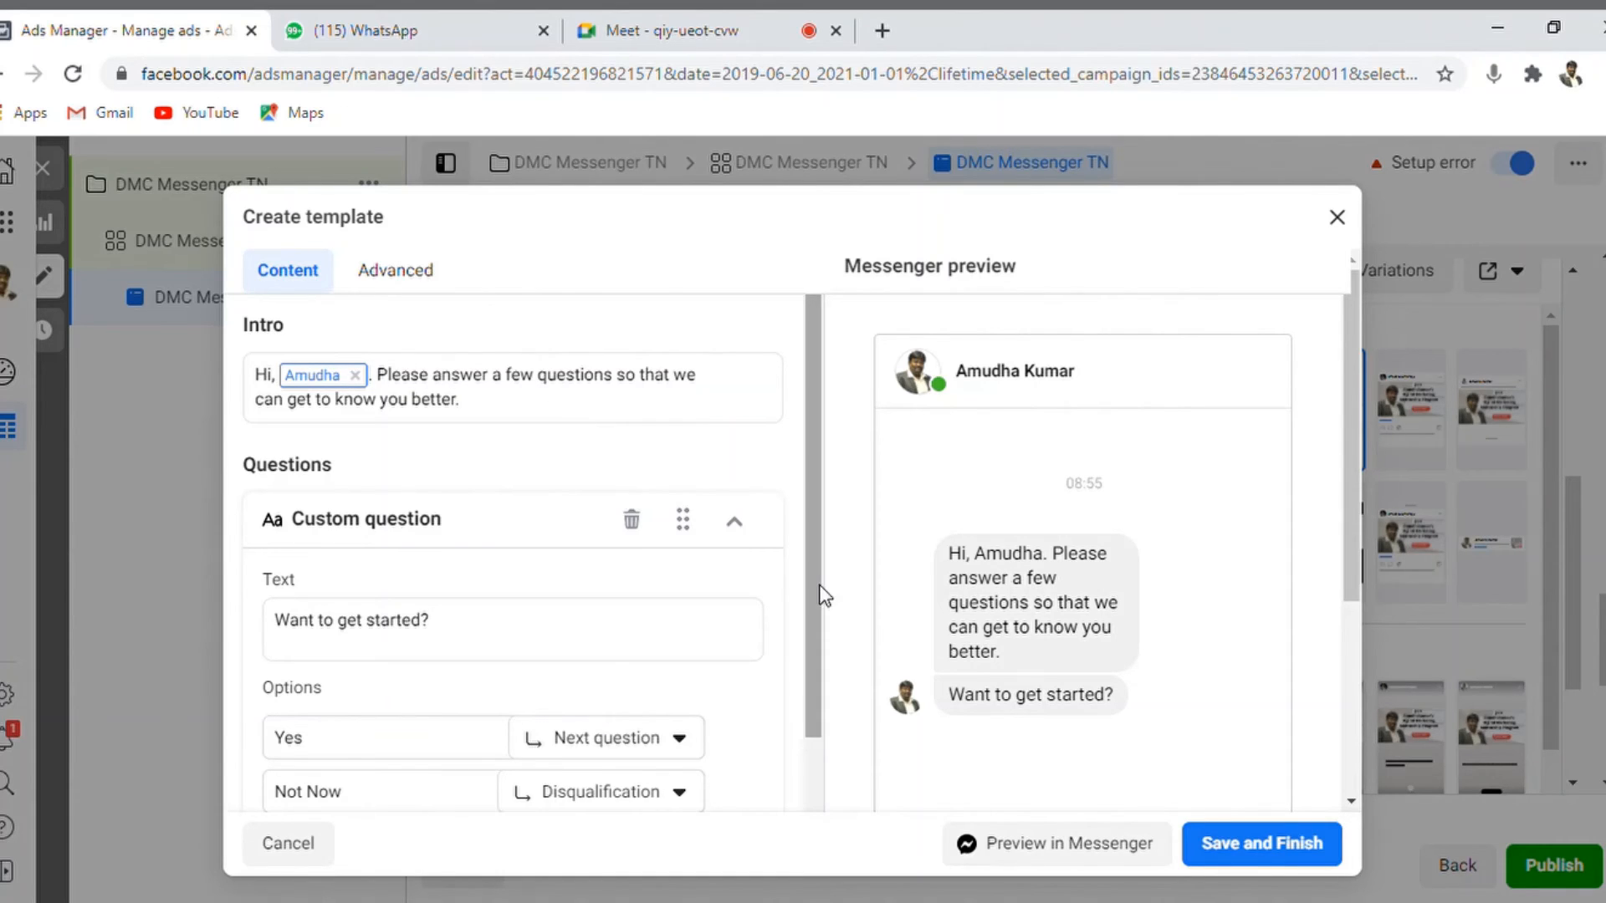
drag(806, 476, 811, 566)
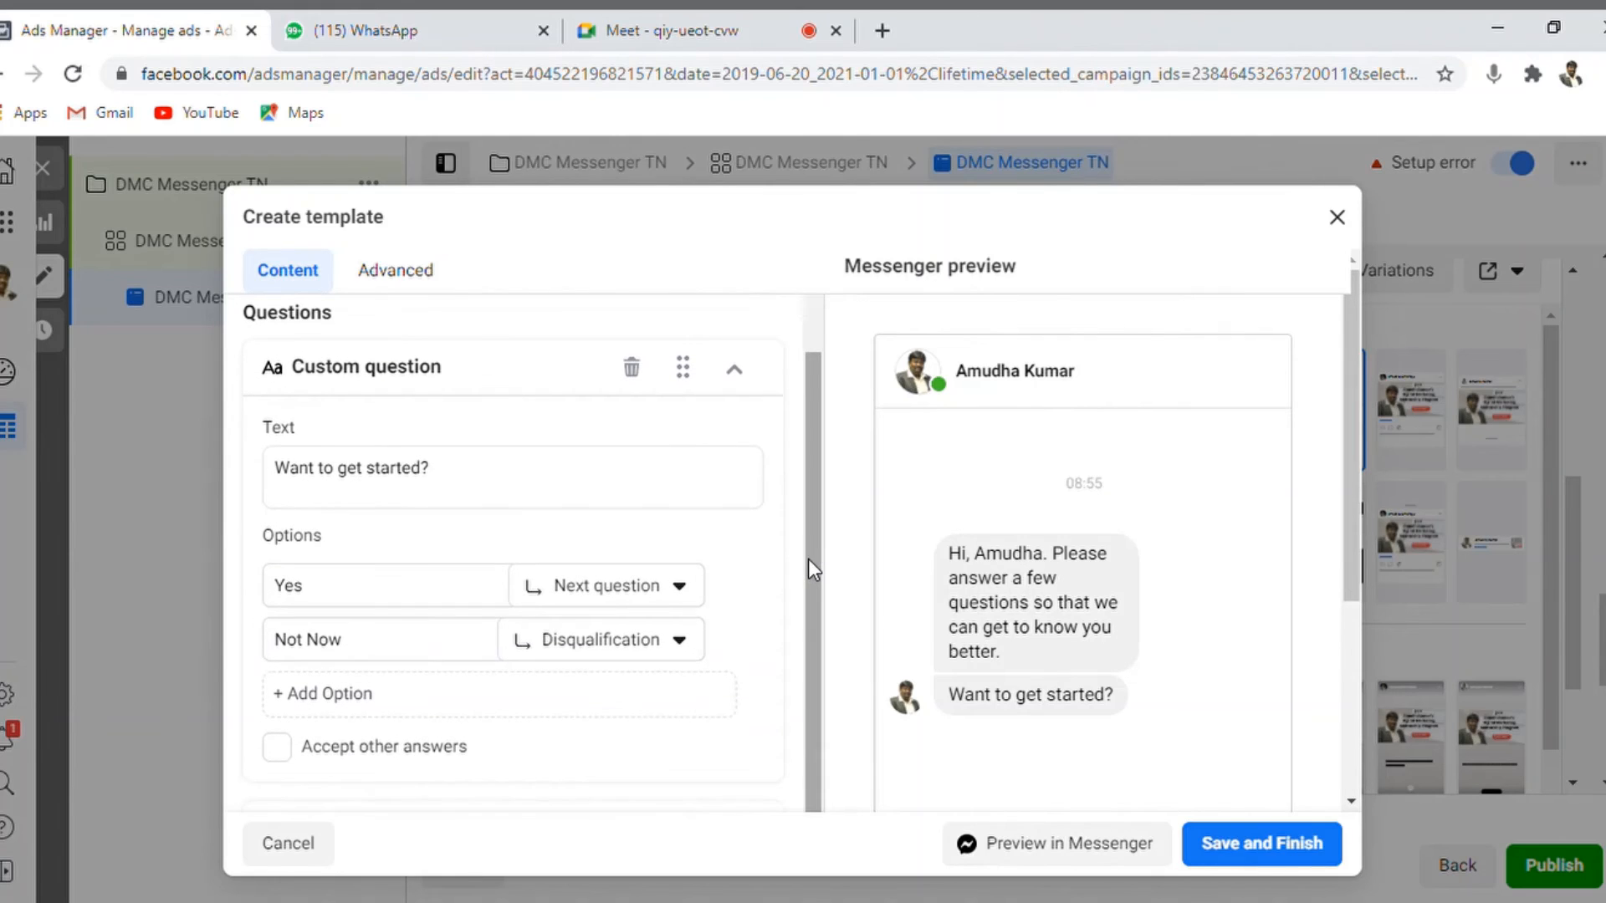
click(467, 489)
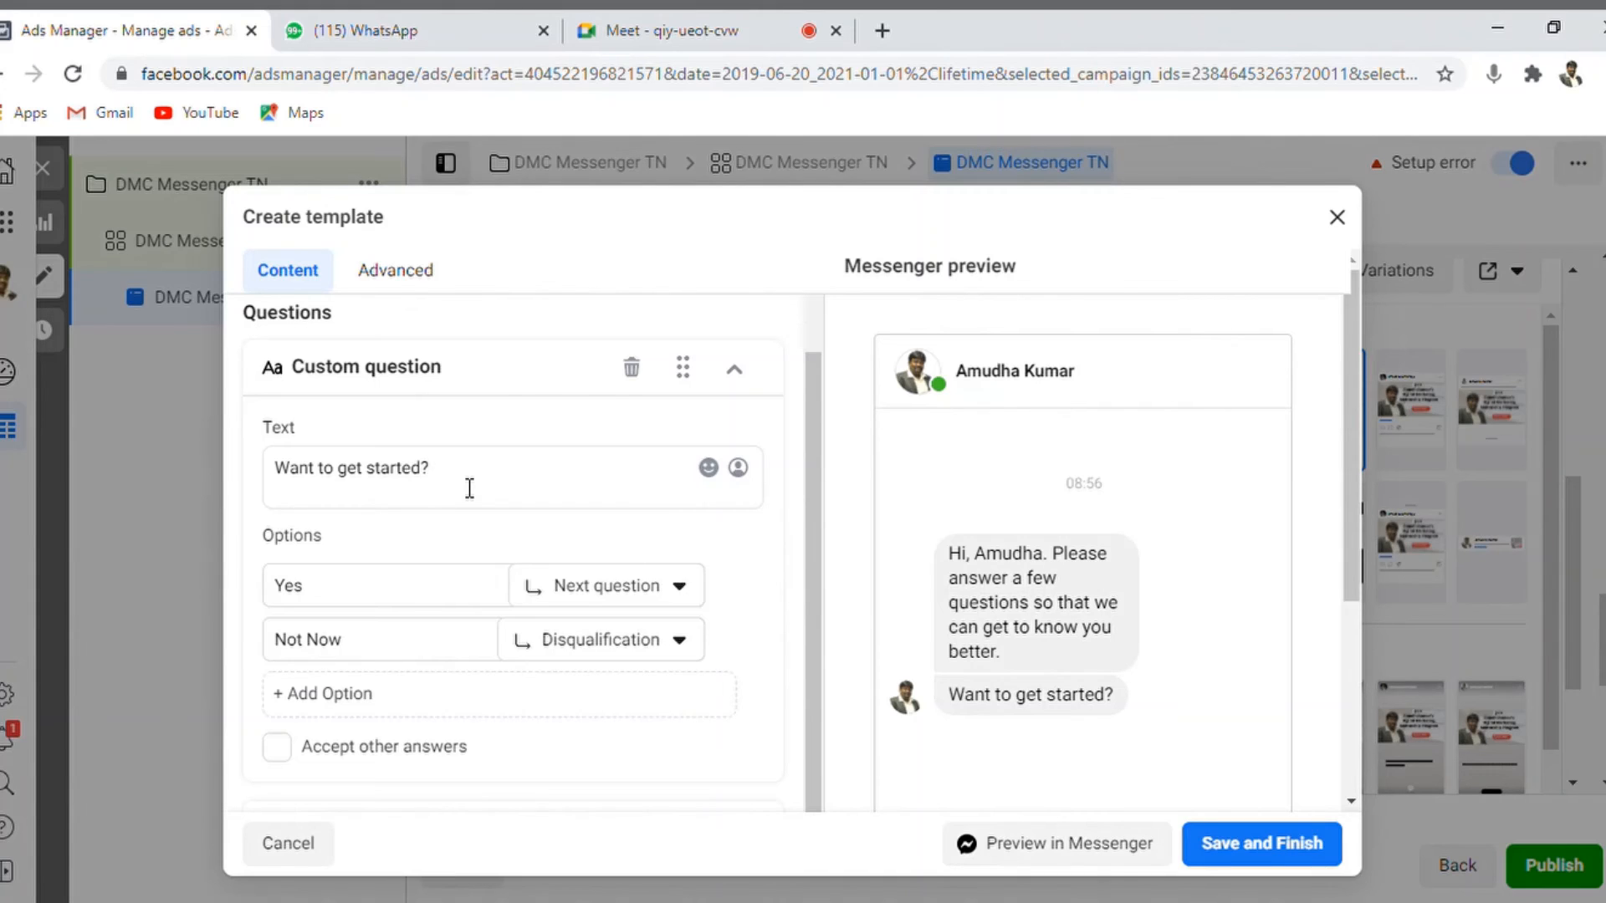
key(Left)
text(with digital marketing course)
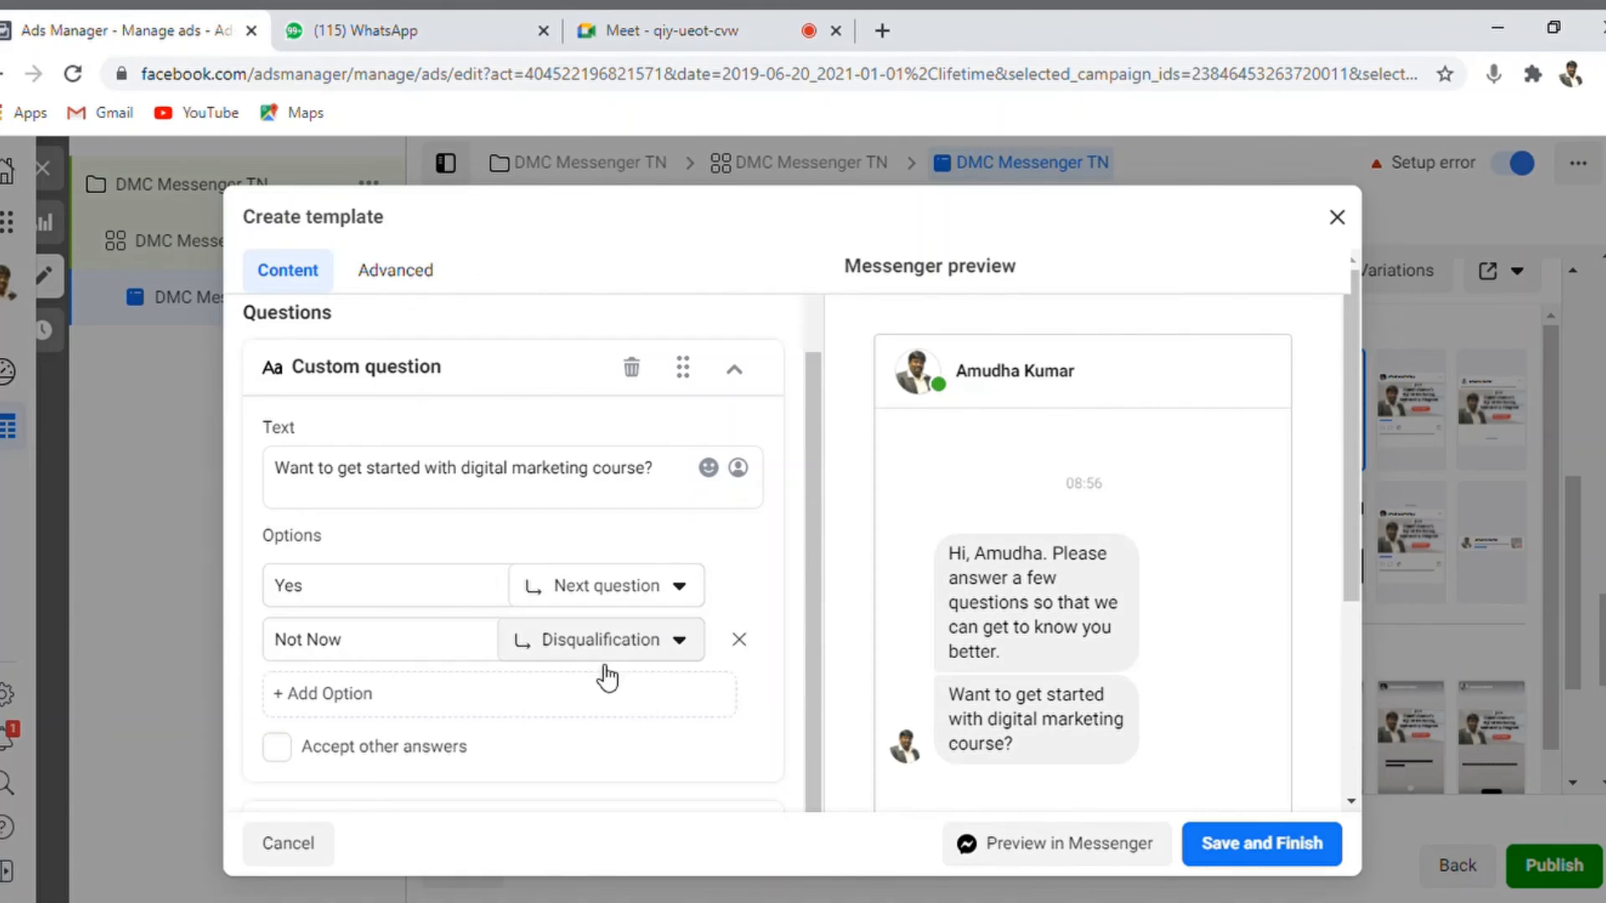
Examine the "Not Now" answer's routing choices, the Town/City question, the completion and disqualification messages, the privacy policy and the Messenger preview
click(684, 651)
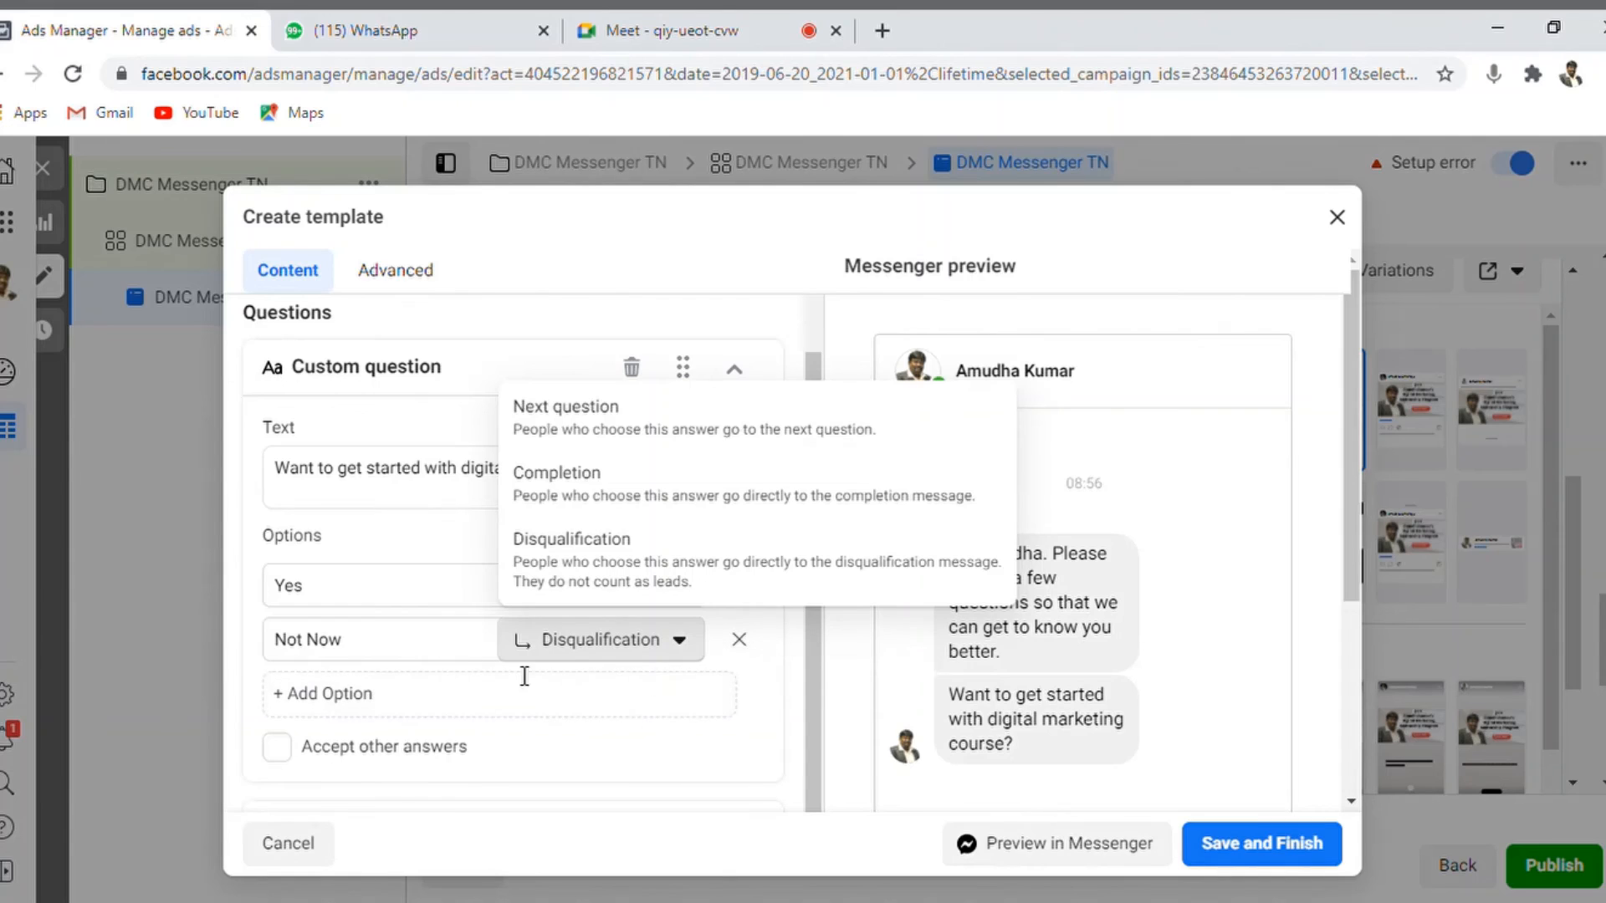
click(814, 707)
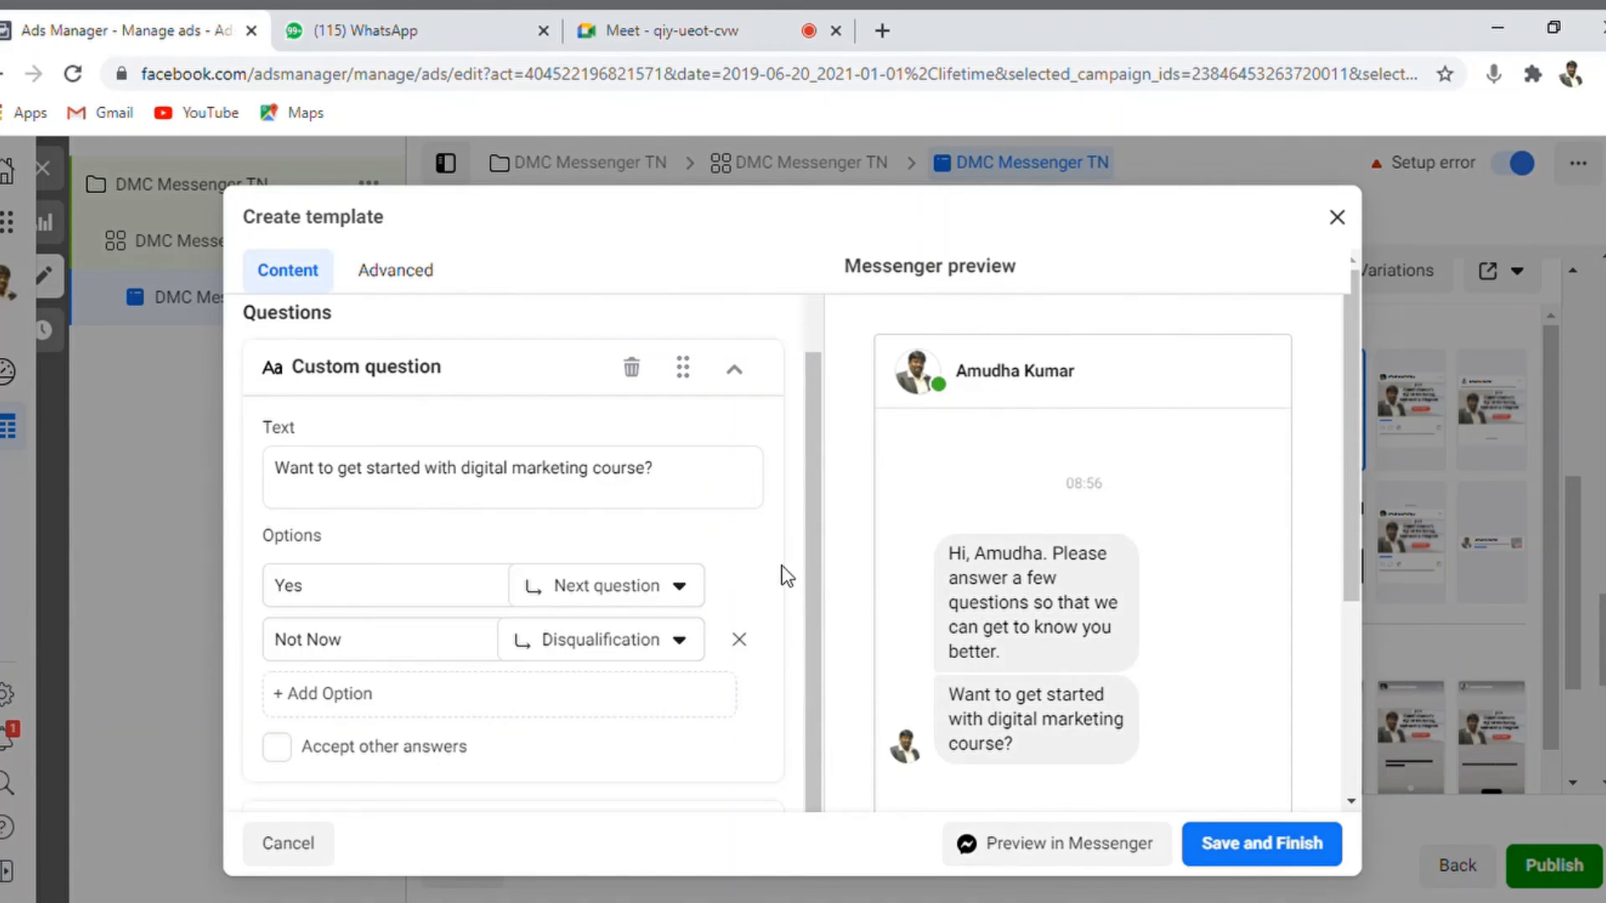
drag(813, 580, 817, 702)
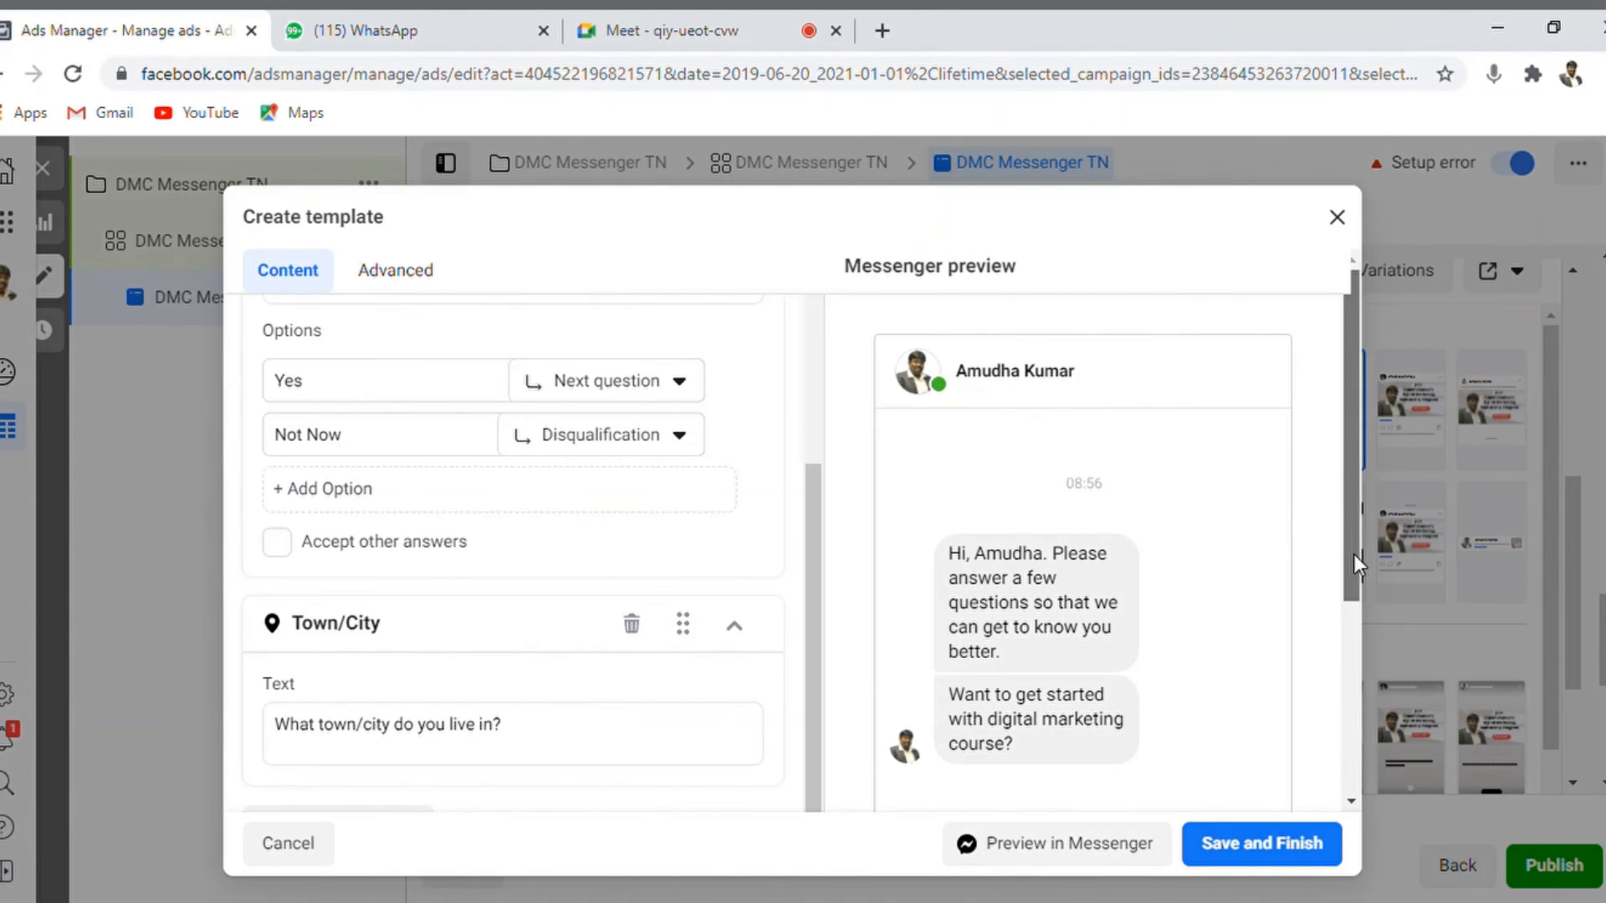
drag(1353, 553, 1349, 821)
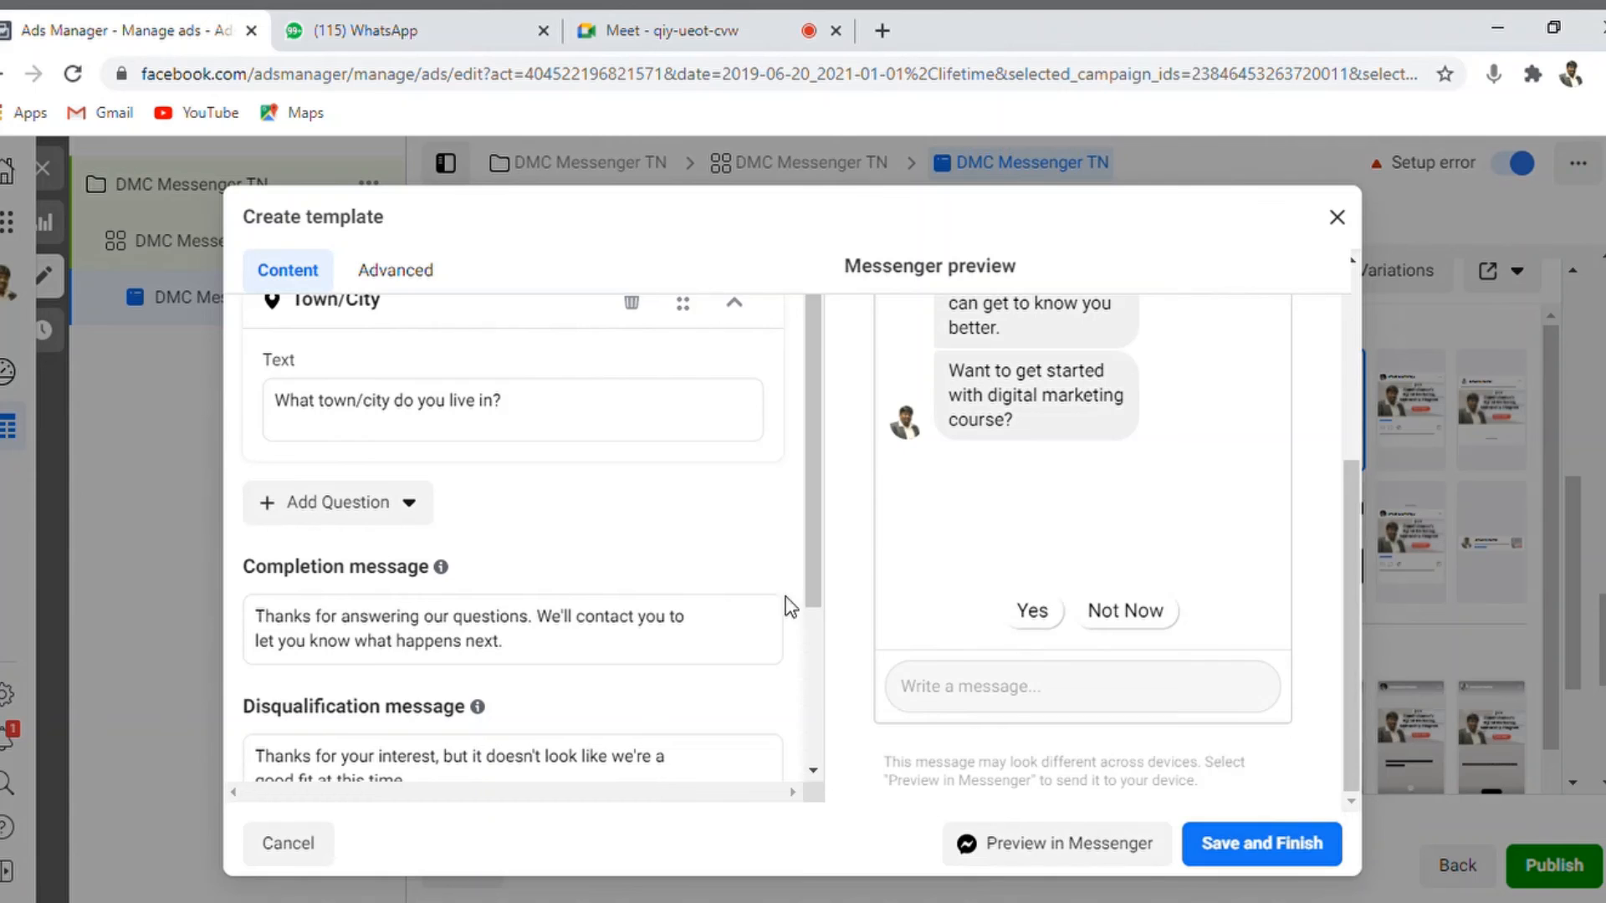
drag(816, 504, 809, 708)
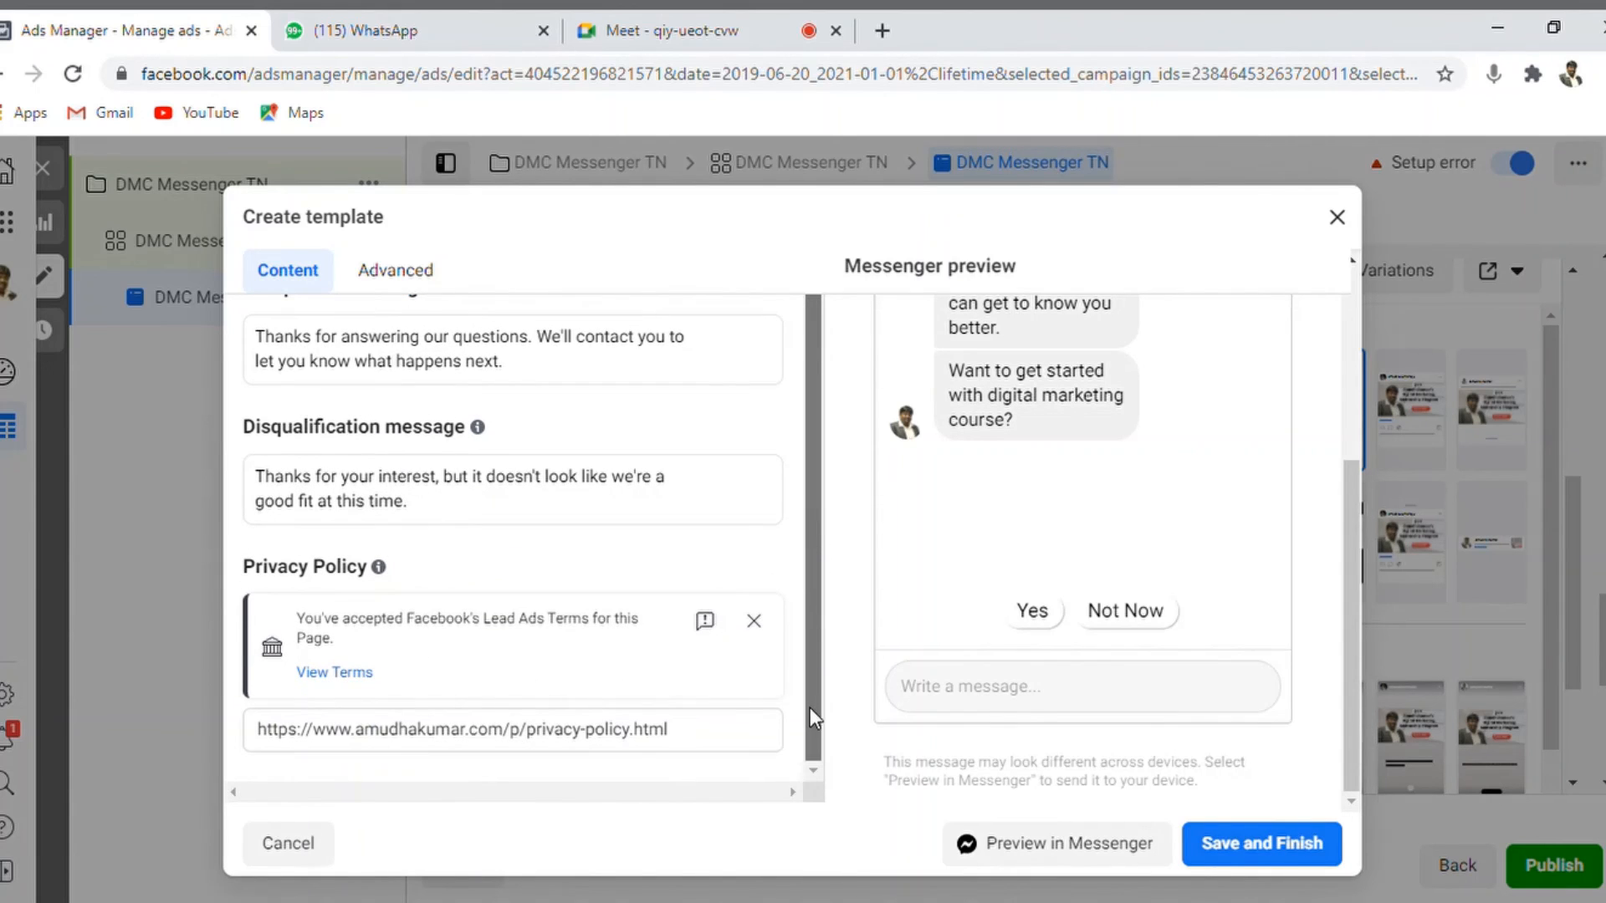
triple_click(363, 635)
click(415, 634)
drag(817, 706, 836, 349)
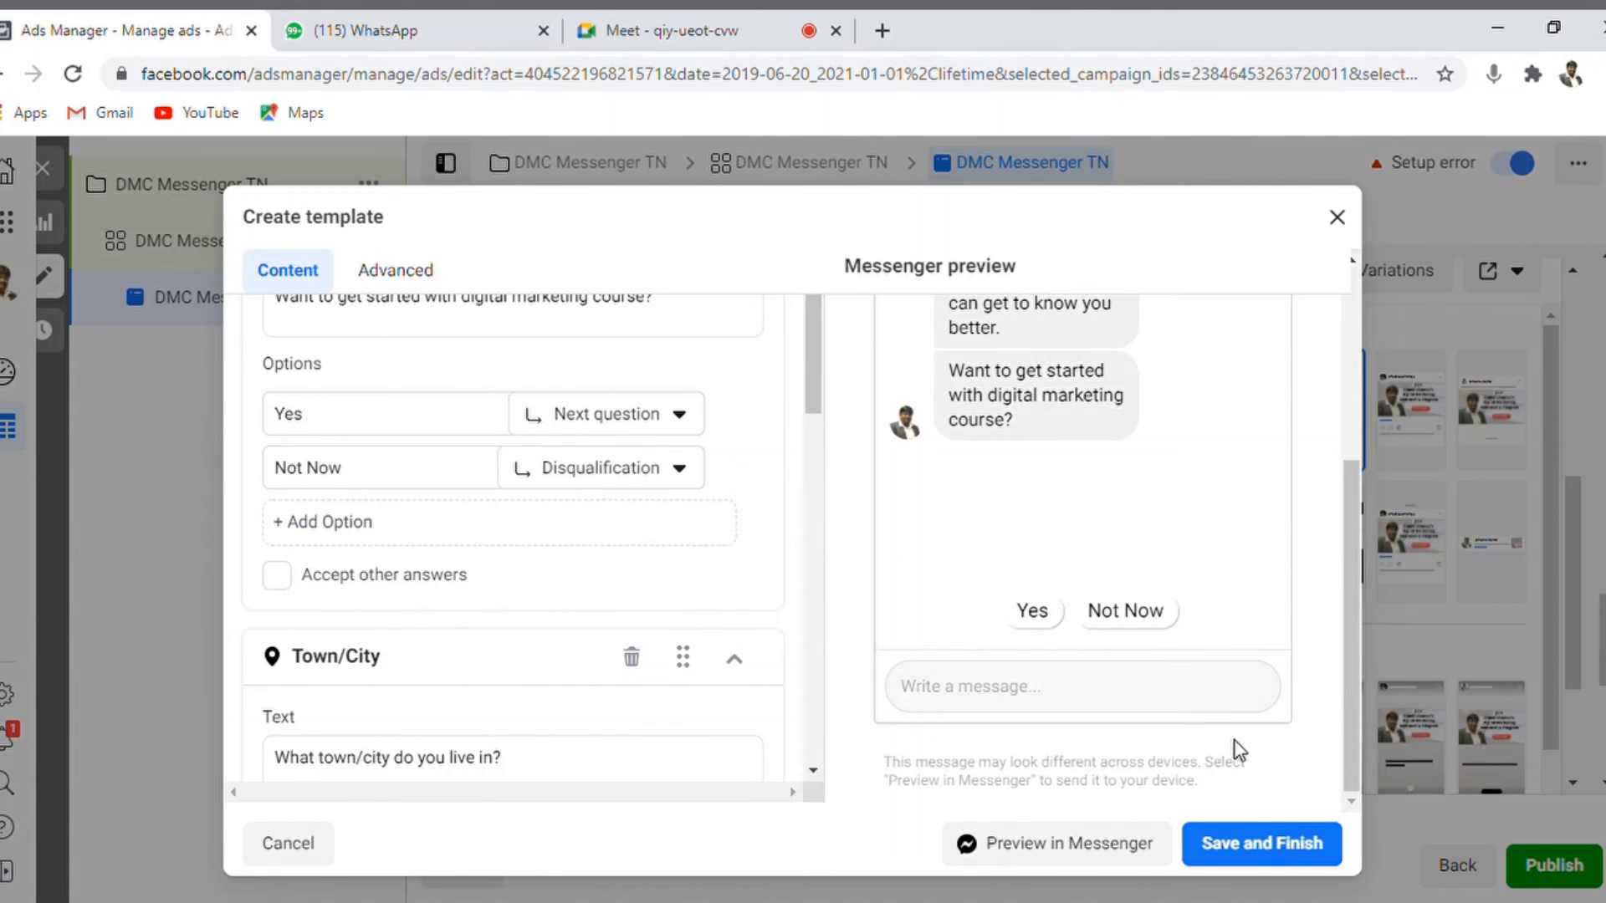
Save and finish the lead-generation chat template, confirming that it is complete
click(1249, 844)
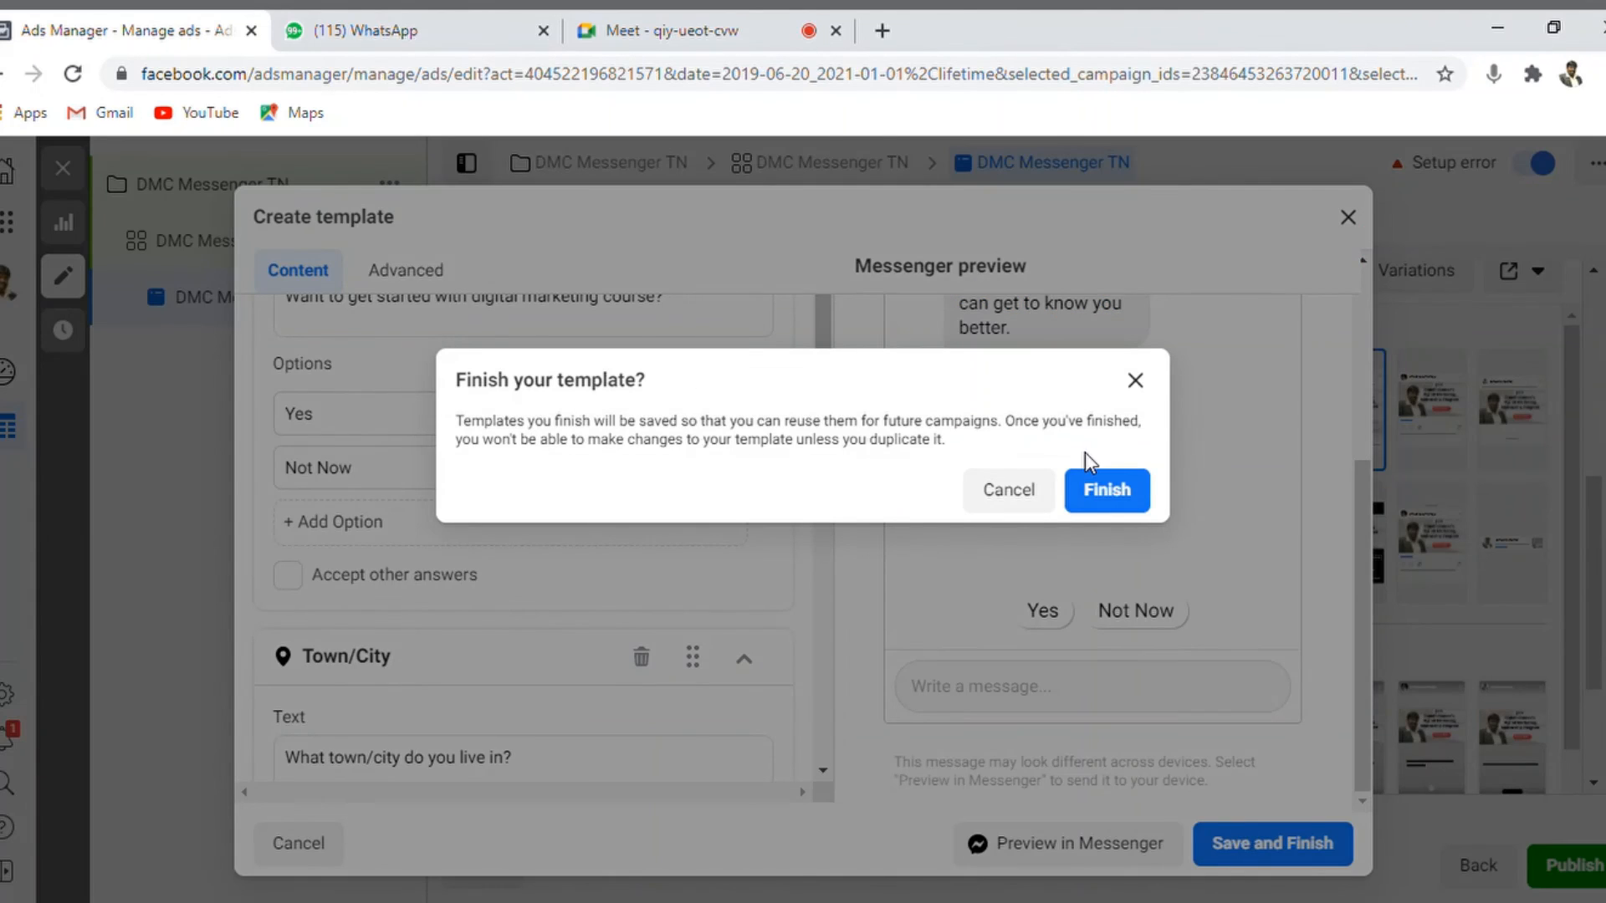
click(1112, 500)
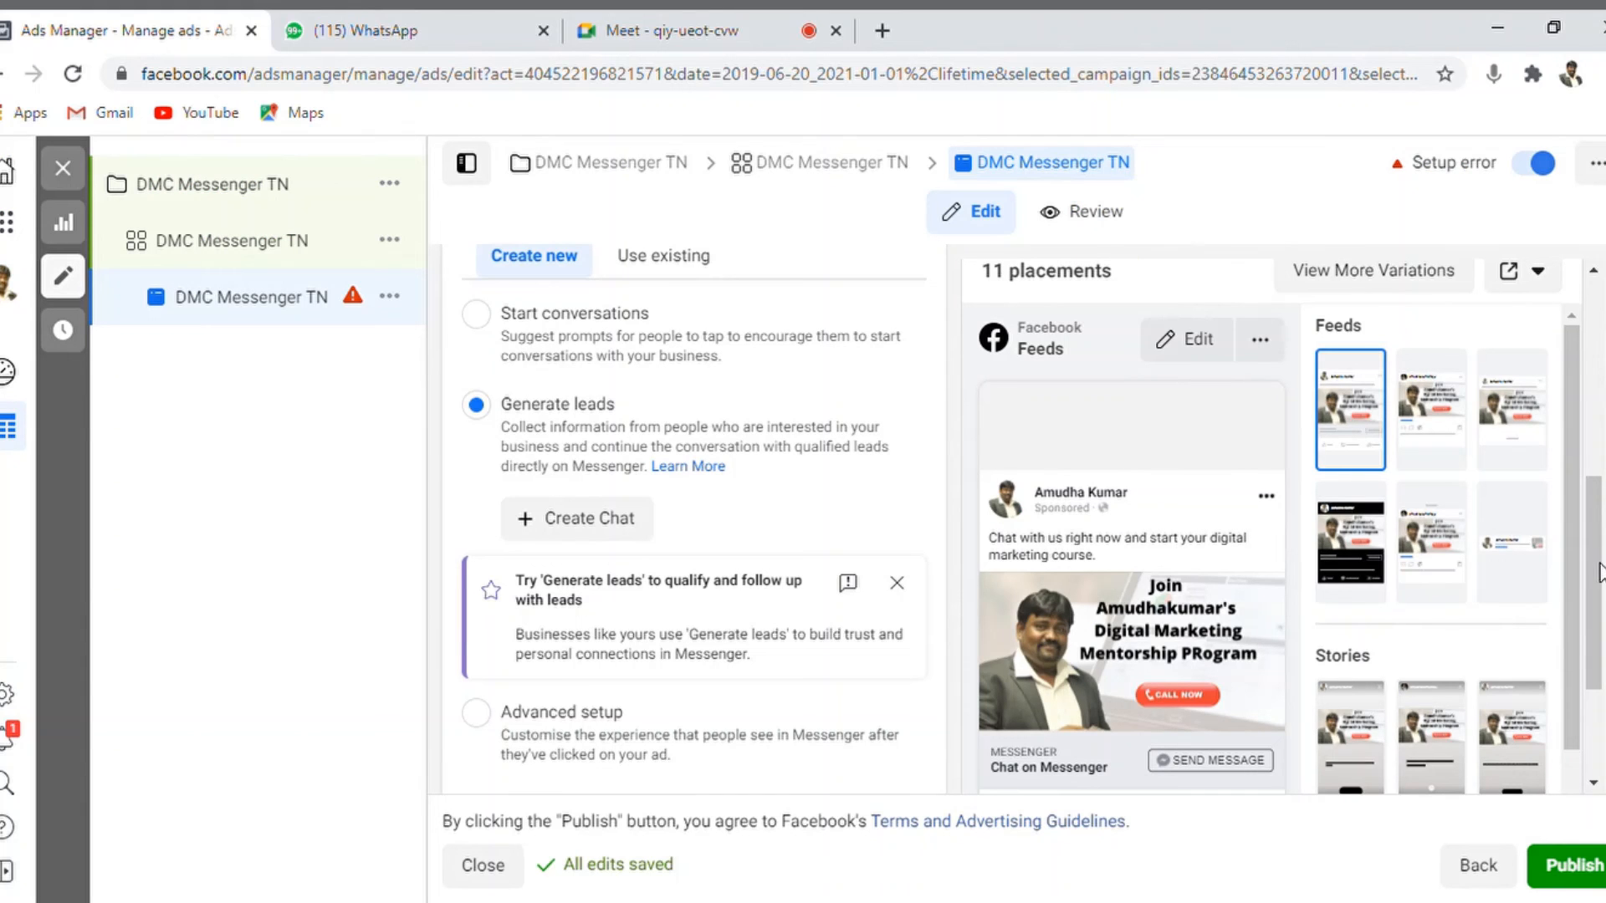
scroll(1599, 512, up, 1)
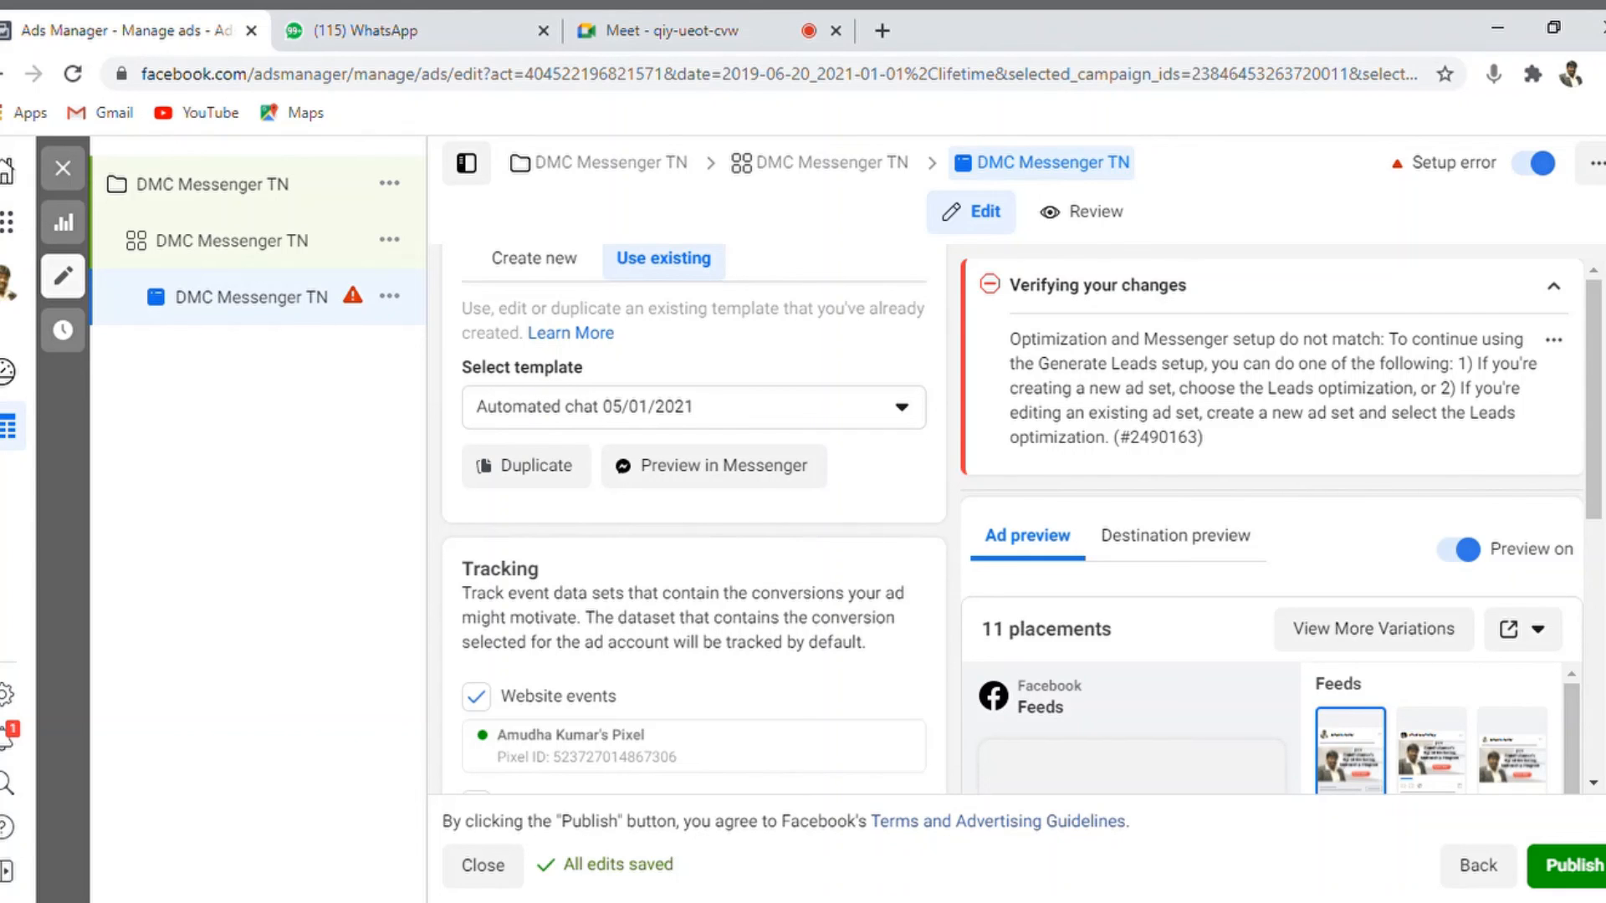
Review the ad's tracking settings, selected chat template, headline, description and call to action alongside the setup error
scroll(694, 519, down, 3)
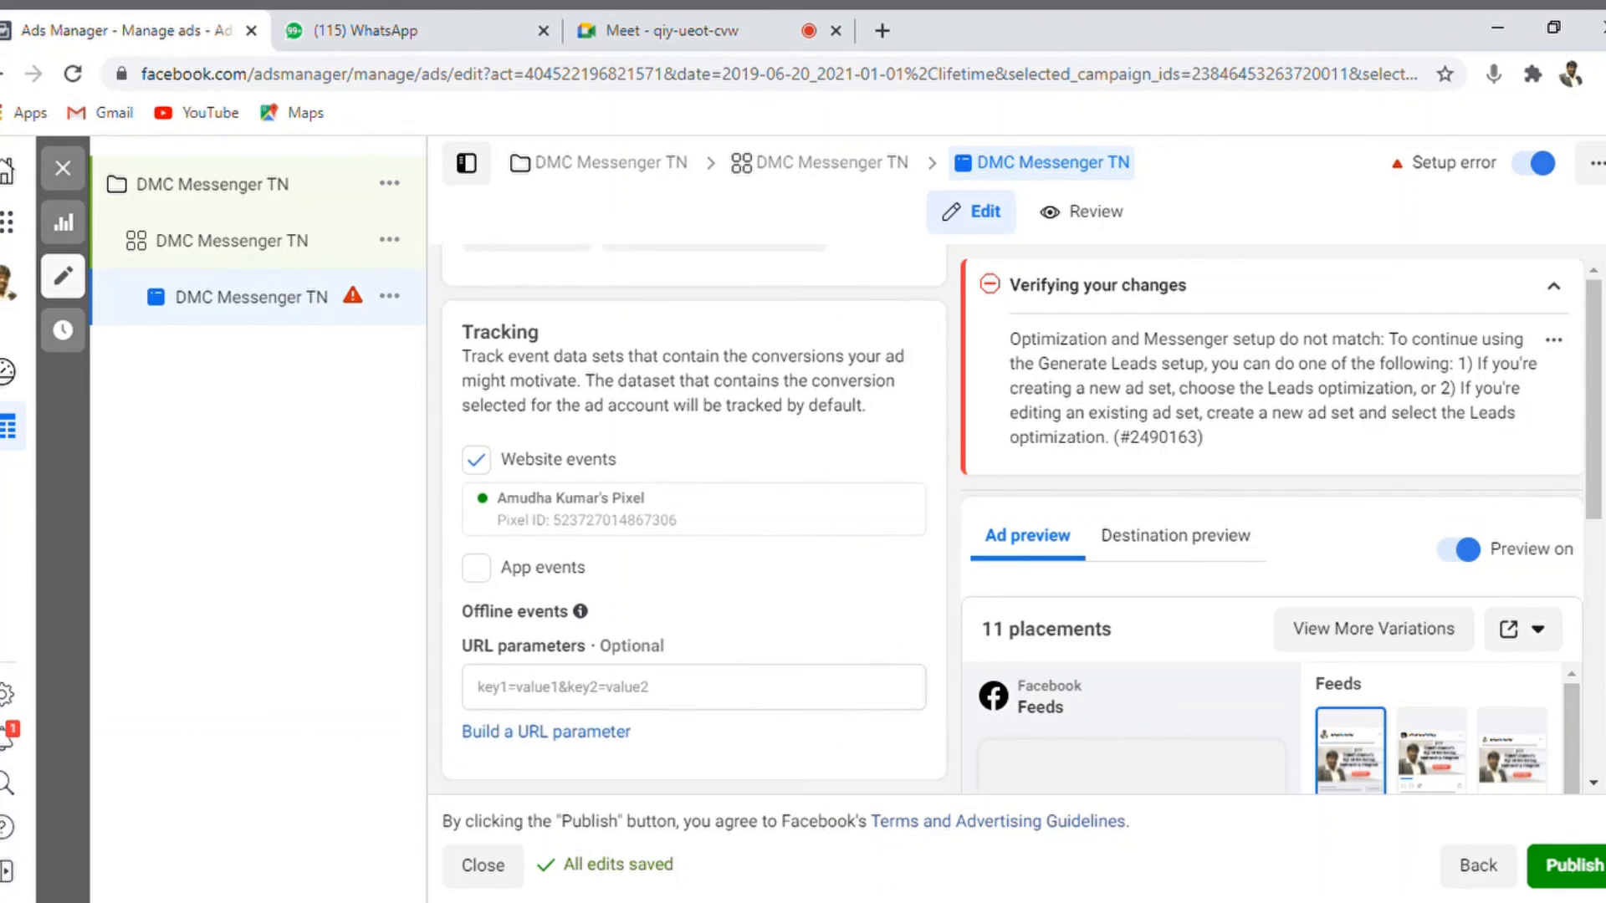
scroll(694, 519, up, 4)
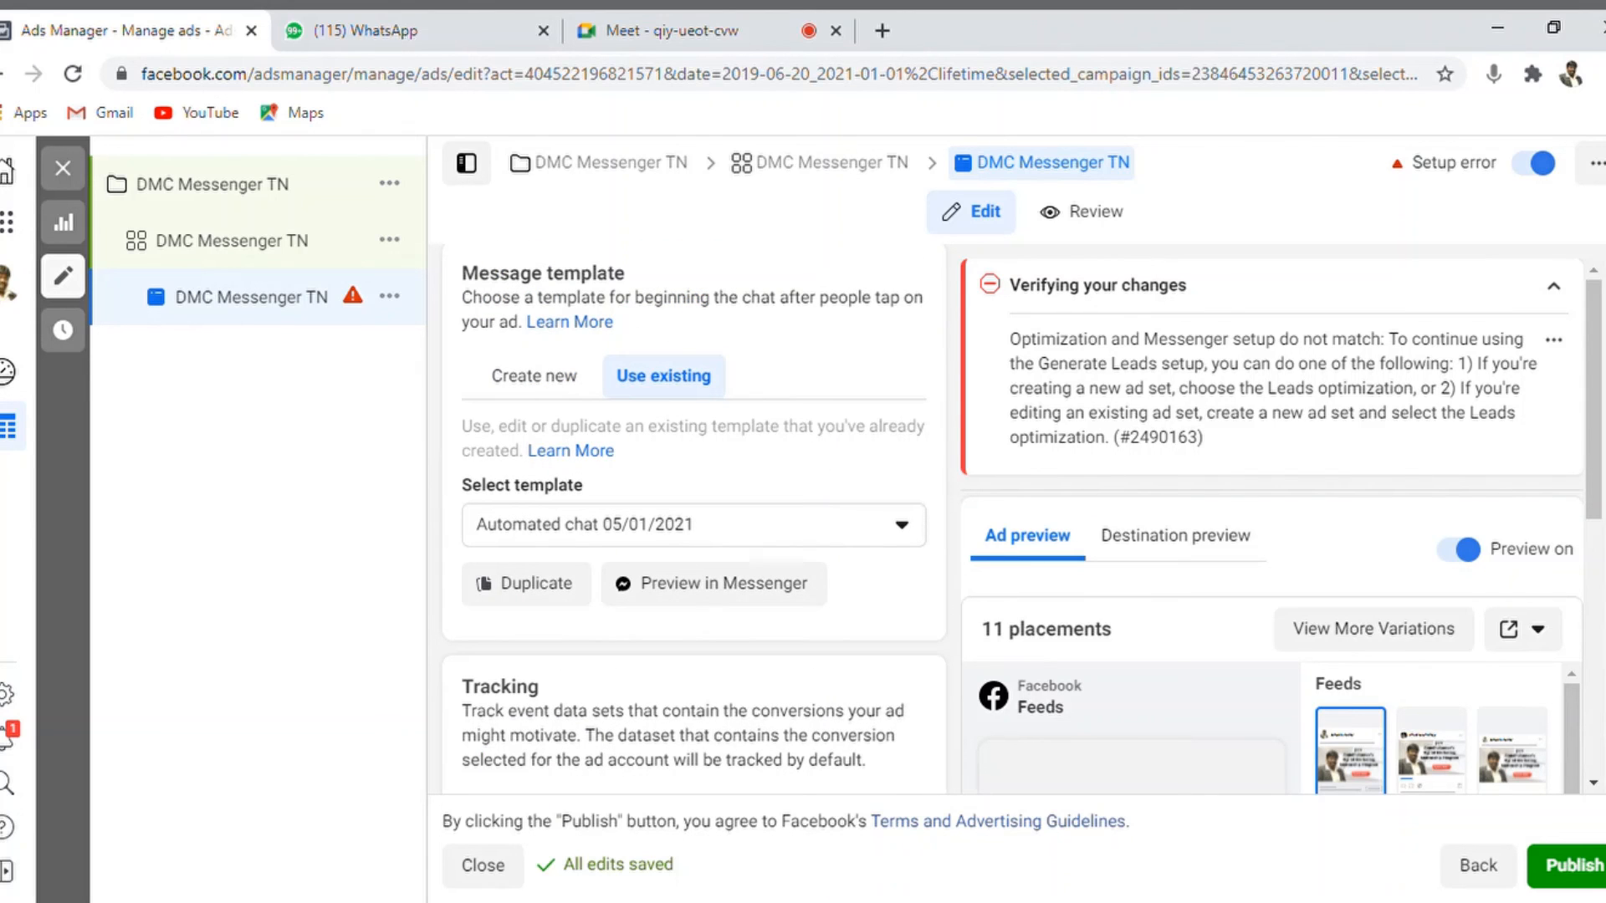
scroll(694, 519, up, 1)
scroll(694, 518, down, 3)
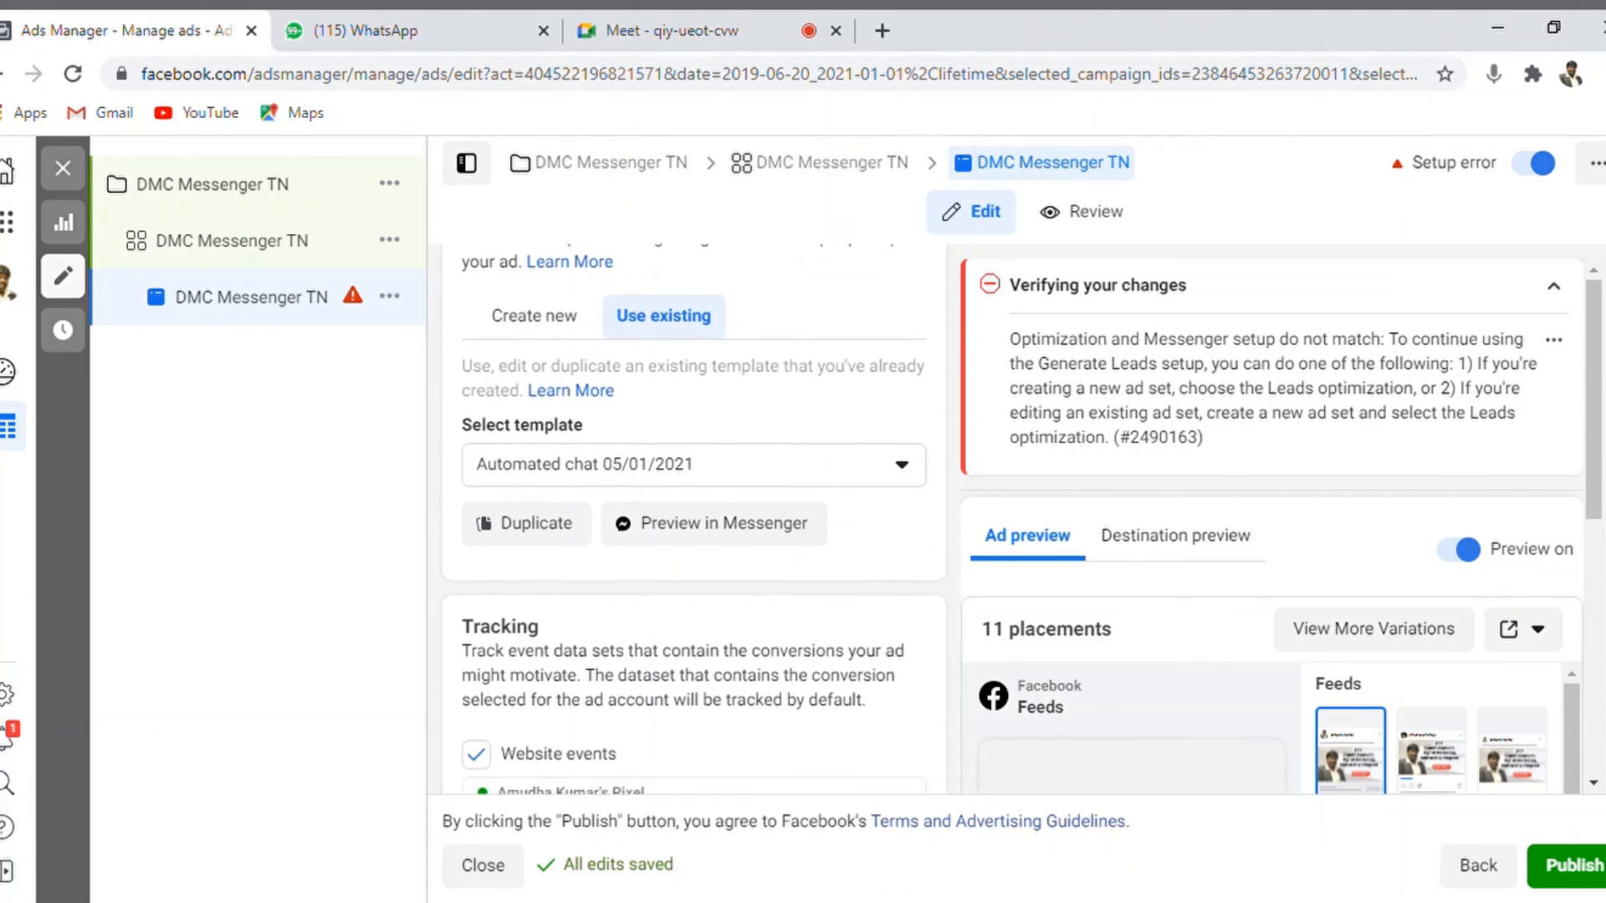
scroll(694, 518, up, 5)
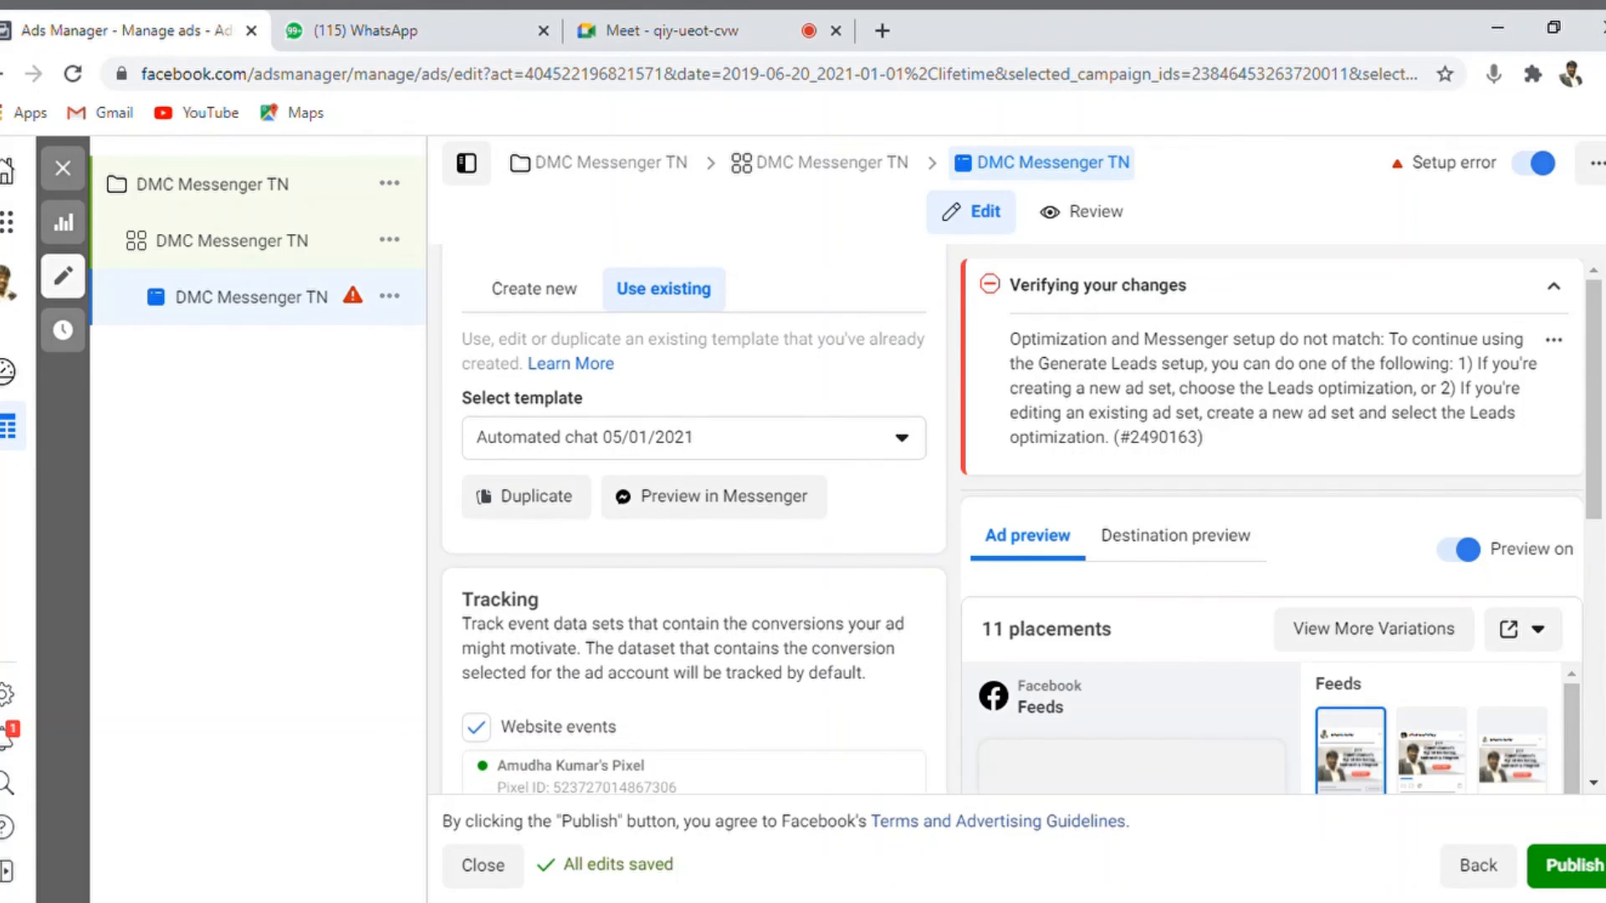
scroll(694, 518, up, 3)
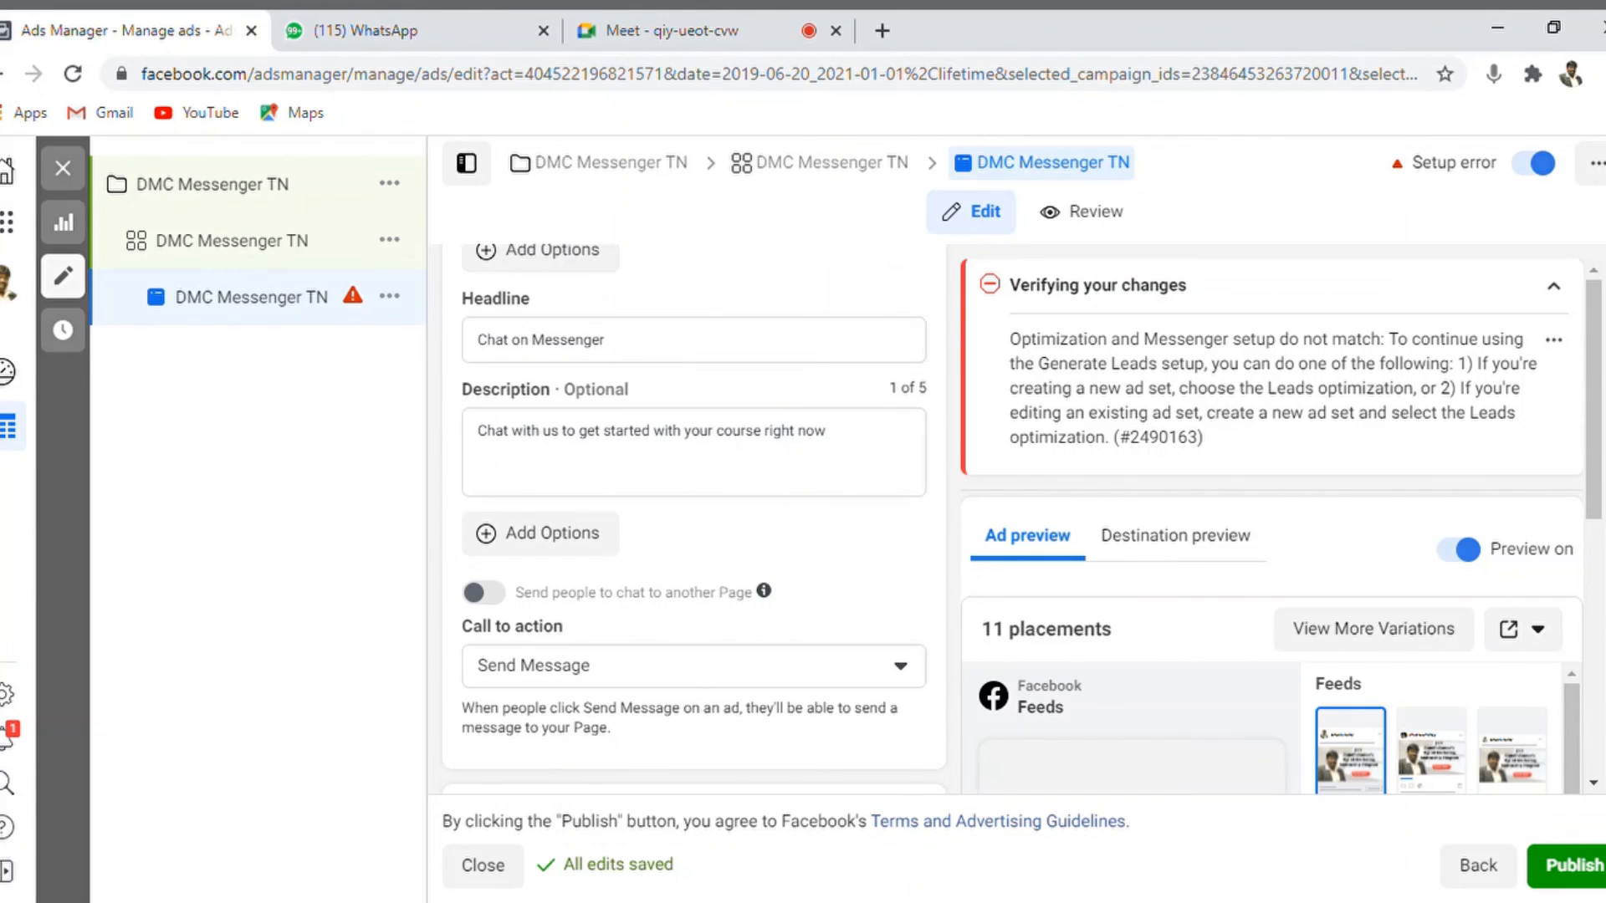
scroll(694, 519, up, 3)
scroll(694, 518, down, 8)
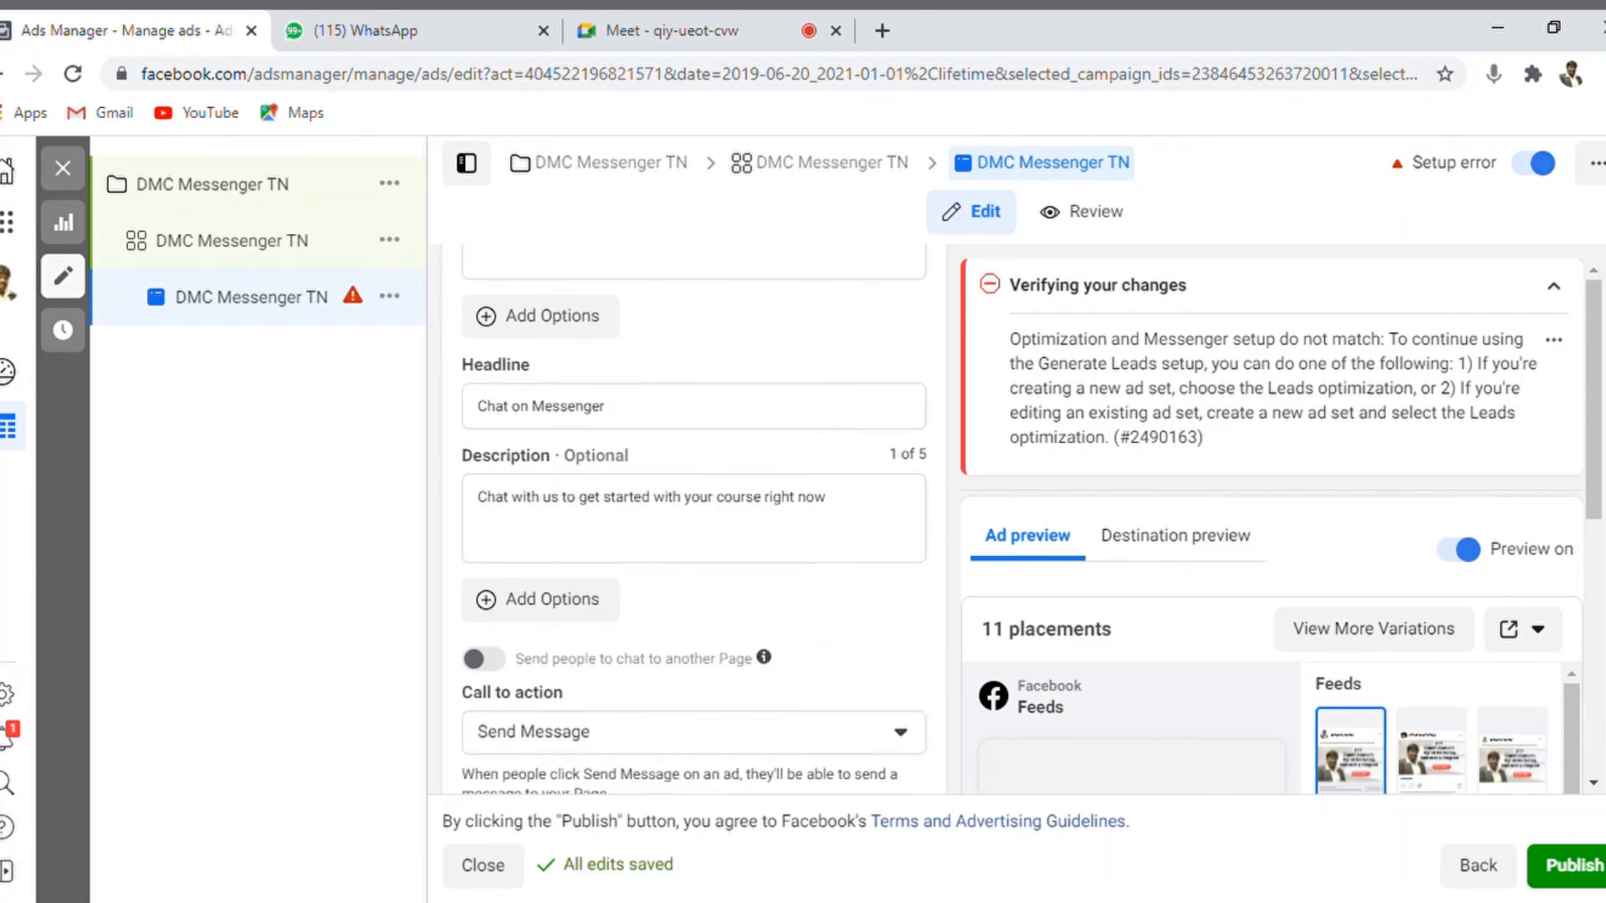
Switch the message template from the existing automated chat to a new "Start conversations" template
scroll(694, 518, down, 3)
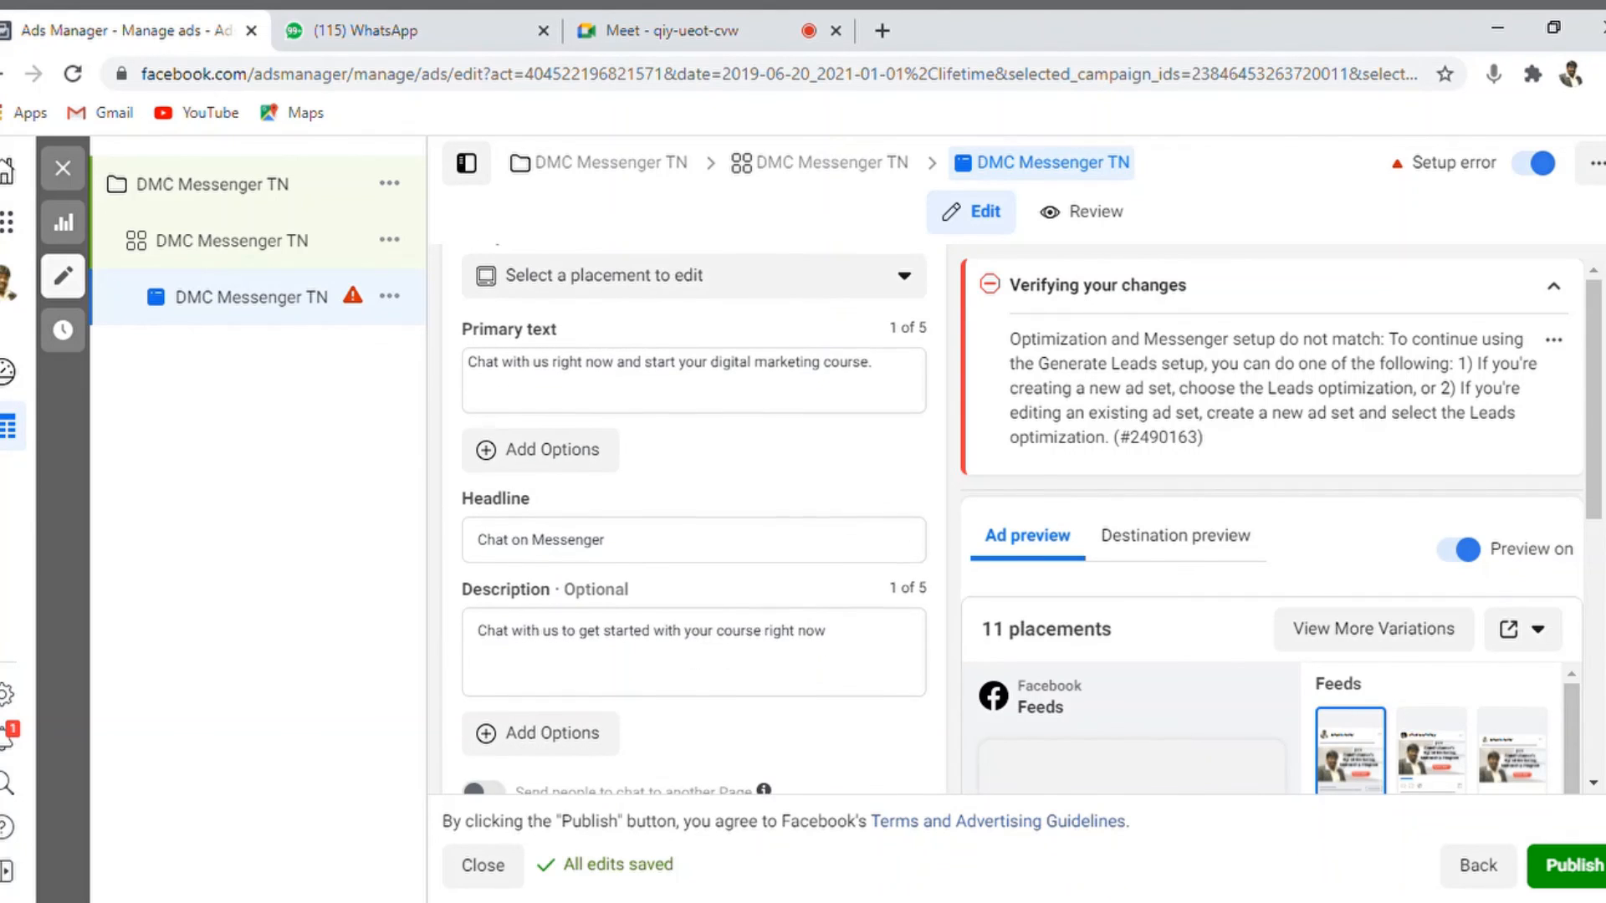
drag(1602, 508, 1593, 673)
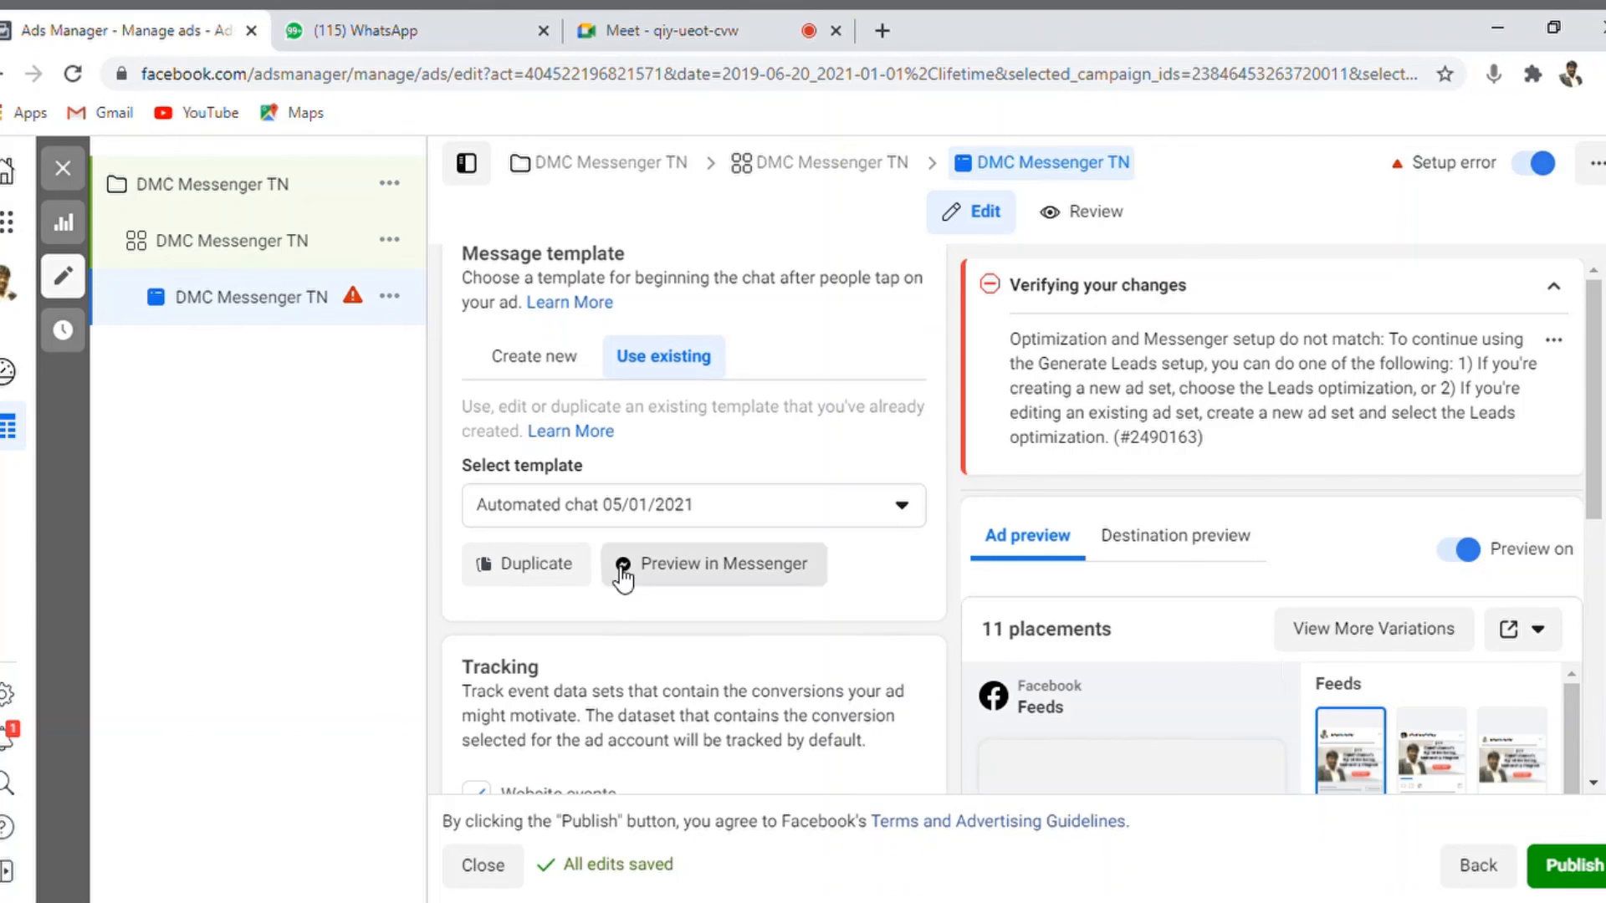
click(544, 382)
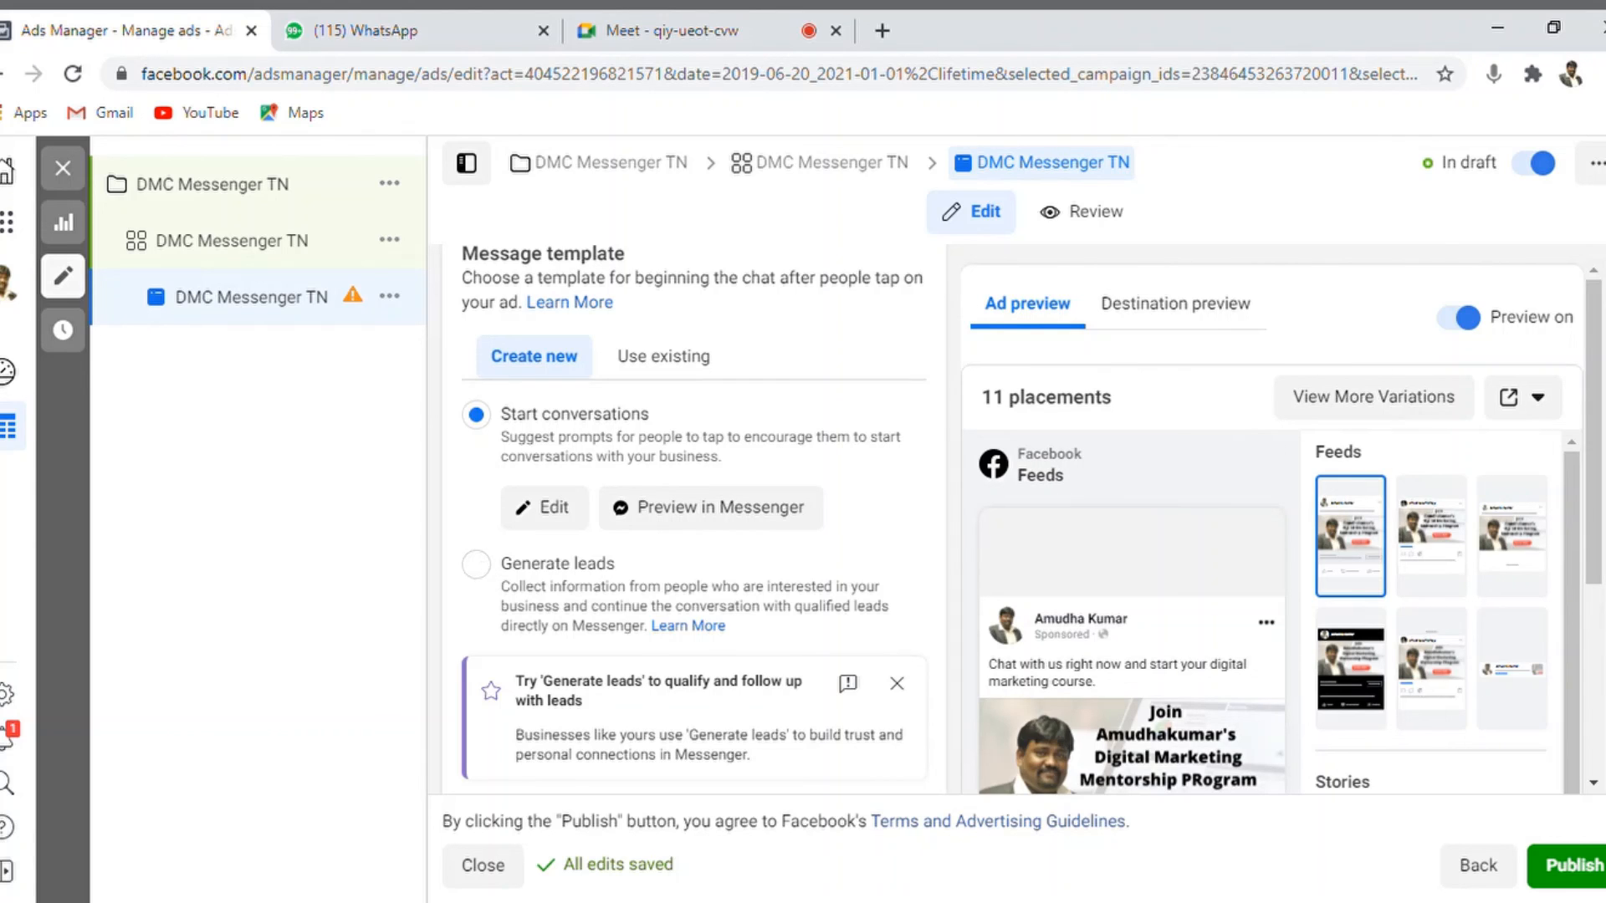
Check the ad's placement previews and tracking settings, and return to the ad name and identity settings
drag(1596, 556, 1599, 624)
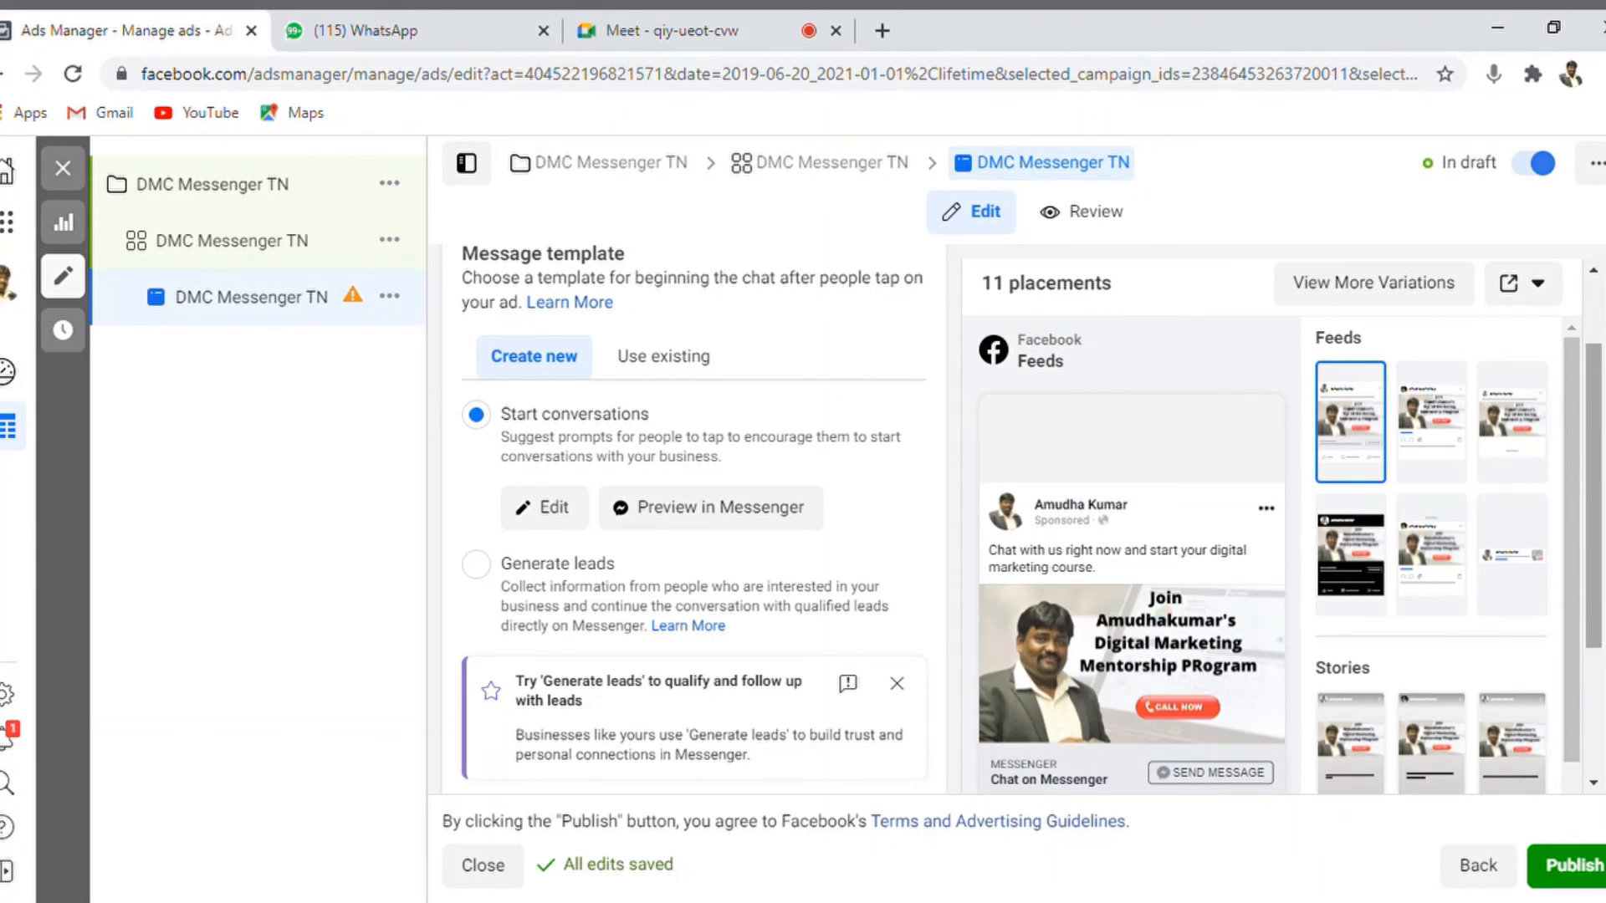
scroll(694, 519, down, 1)
scroll(694, 519, down, 7)
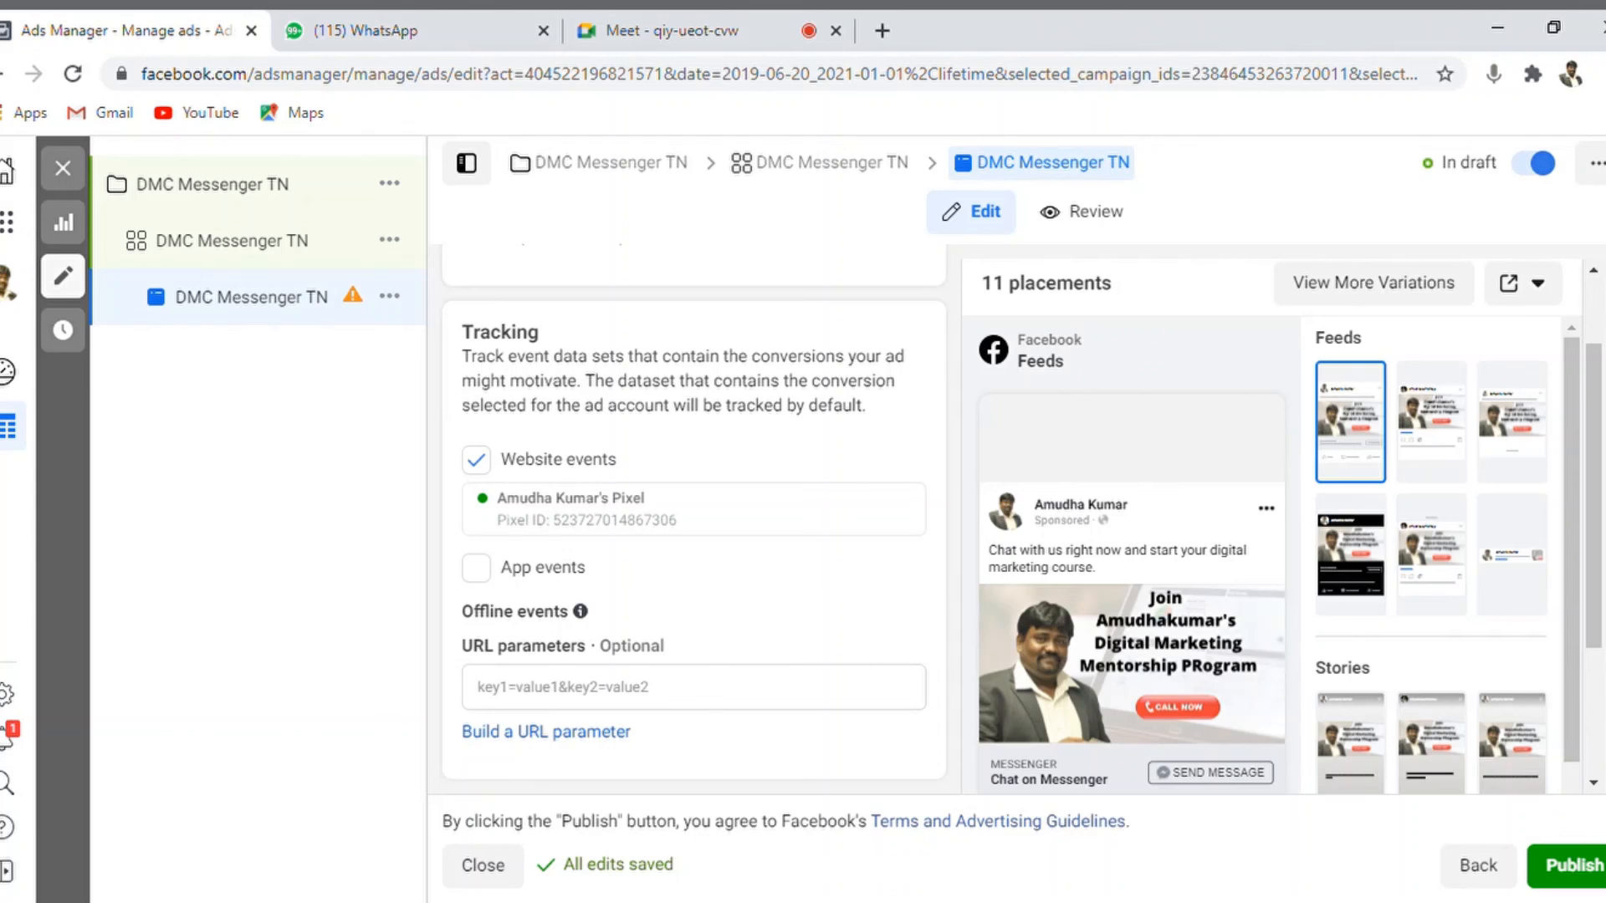
drag(1593, 594, 1593, 691)
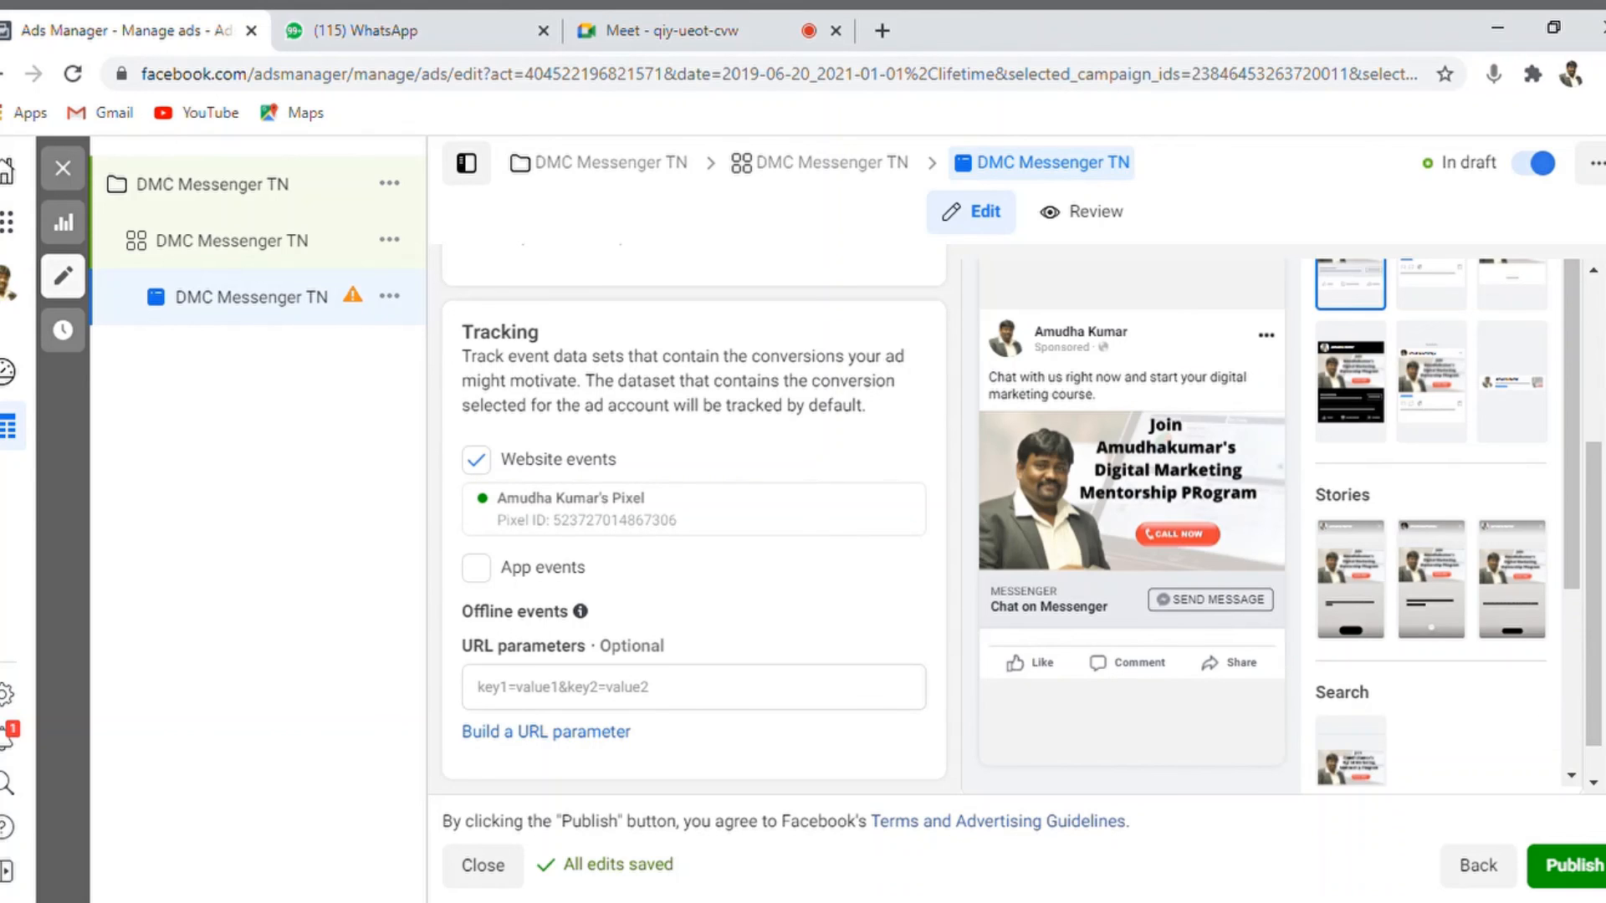
scroll(1597, 598, up, 3)
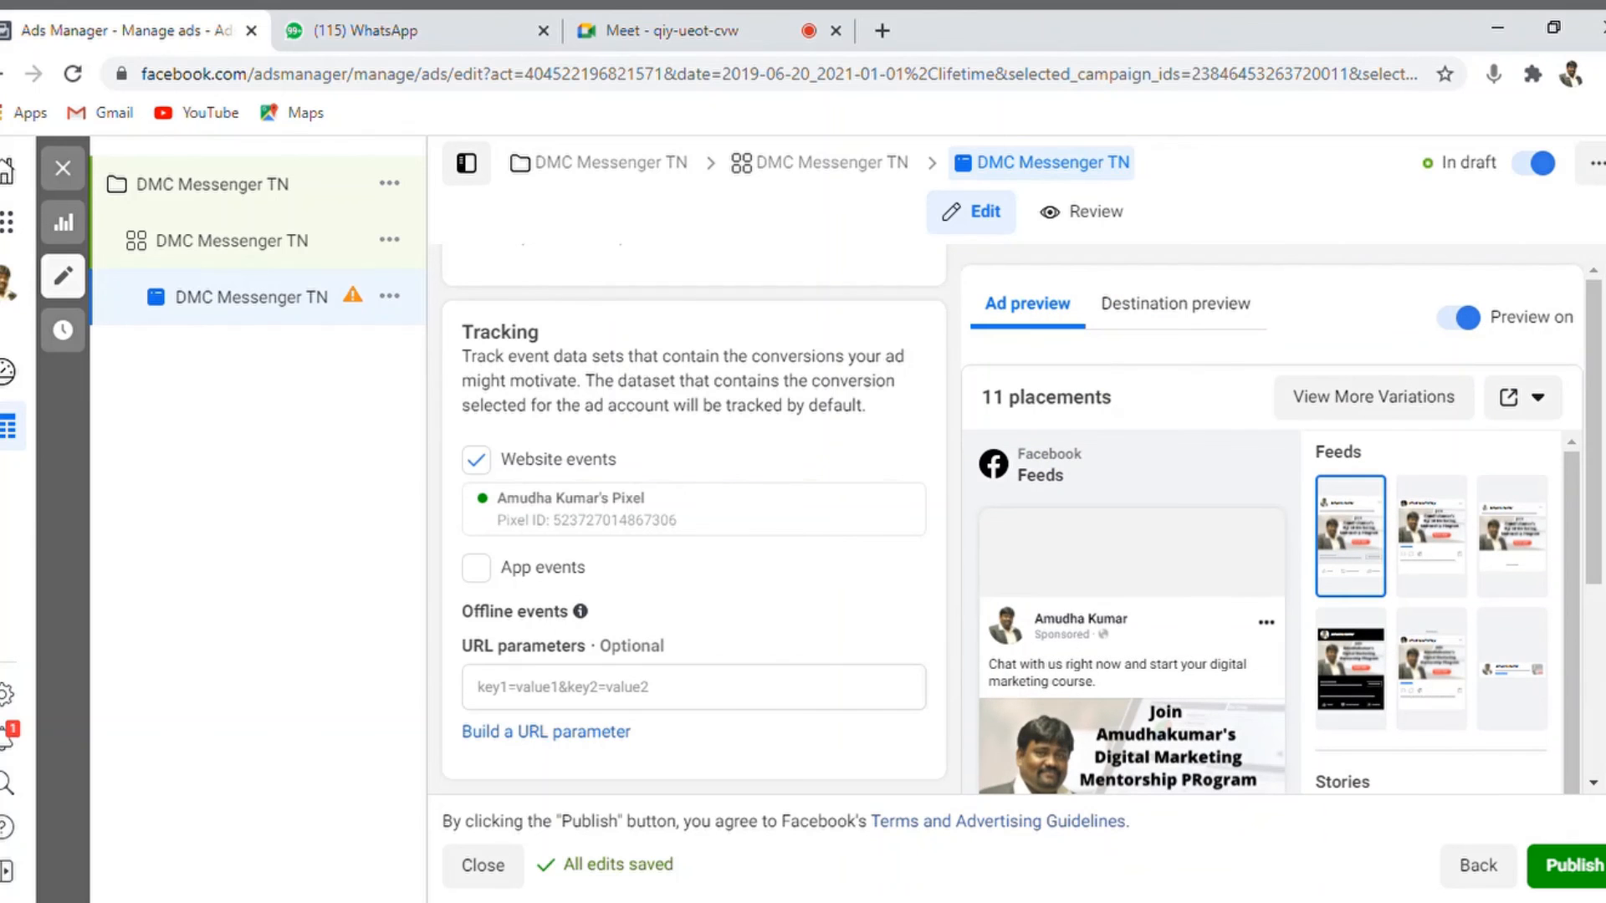
scroll(694, 519, up, 15)
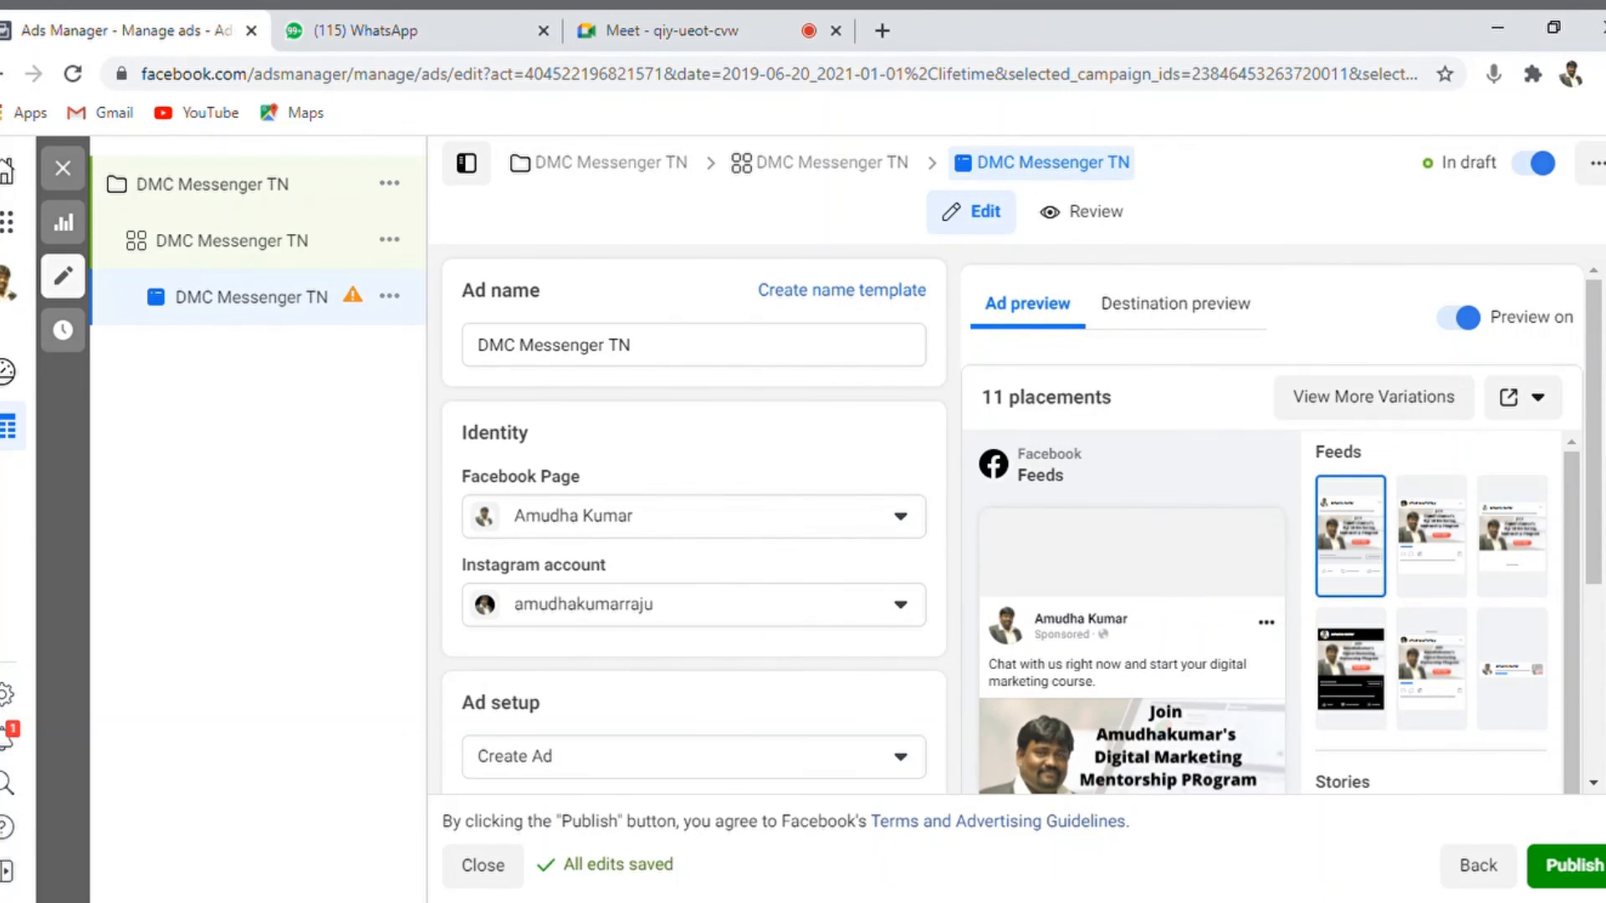